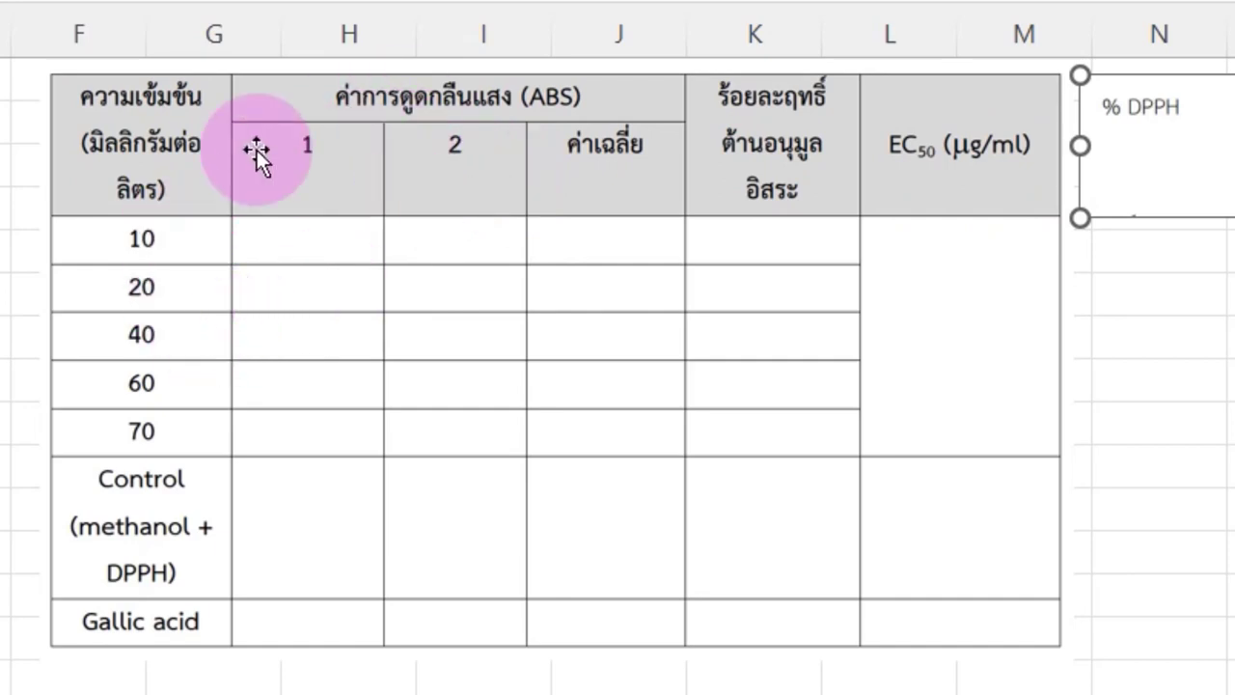
# - Inspect the pasted results table picture, then deselect it
pyautogui.click(275, 173)
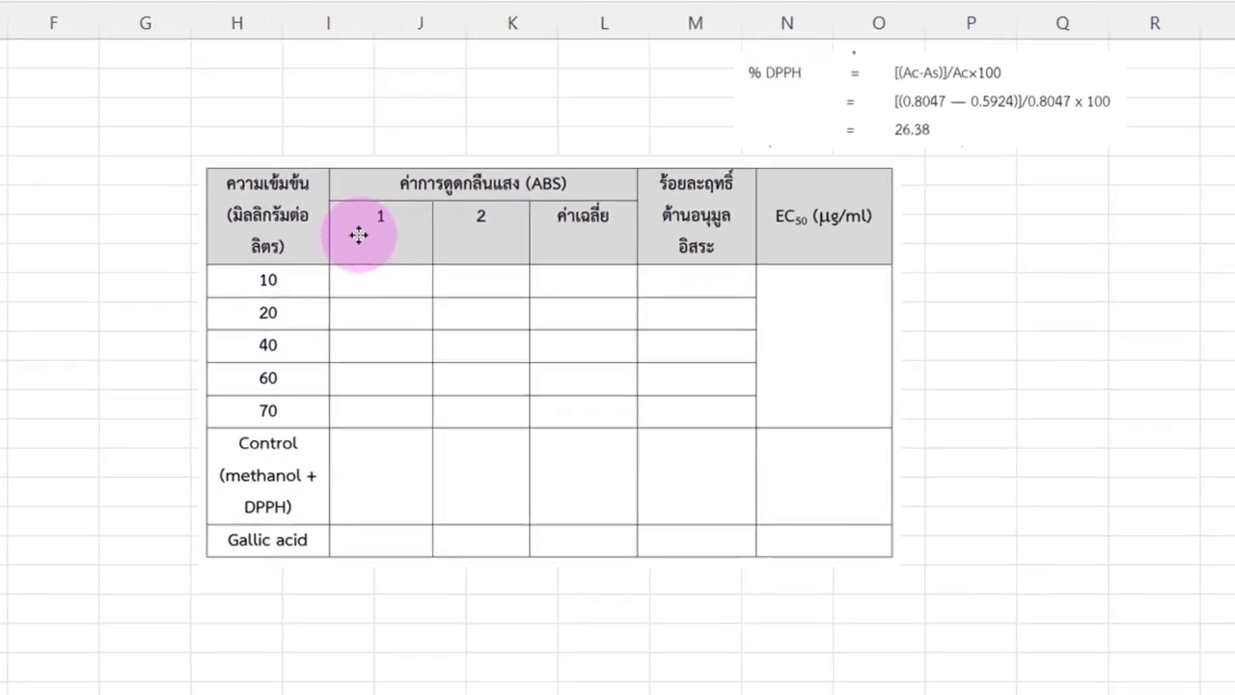
pyautogui.click(358, 235)
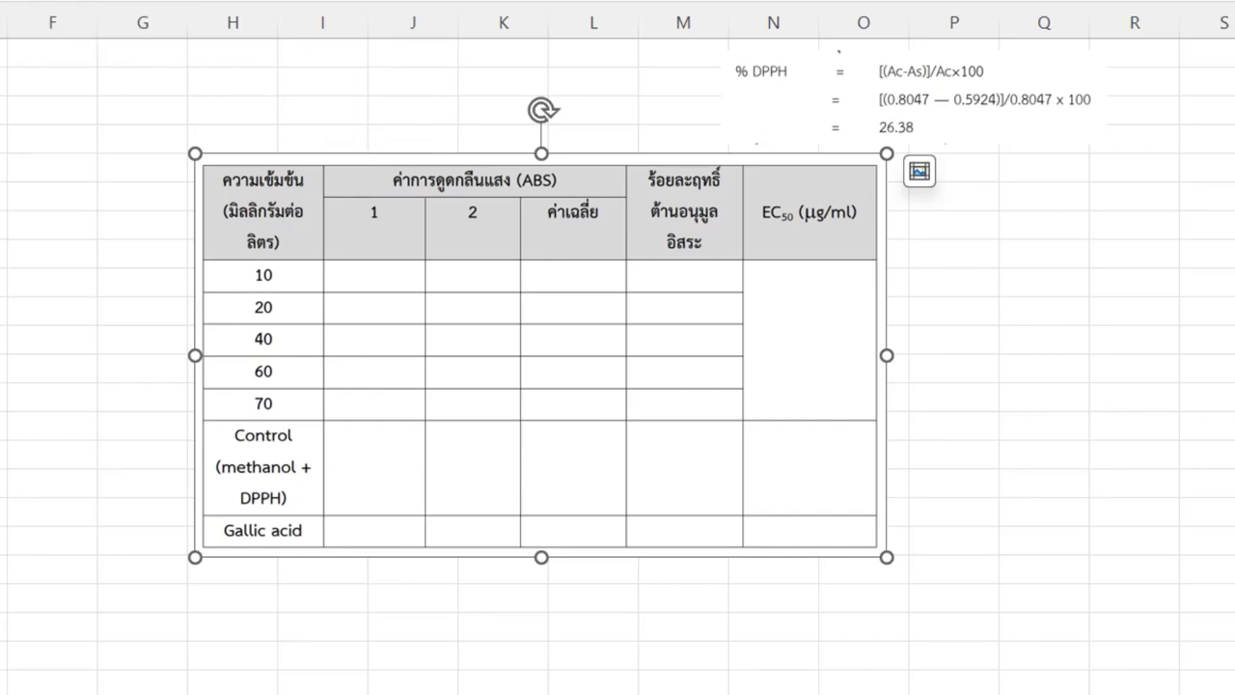
pyautogui.press('Escape')
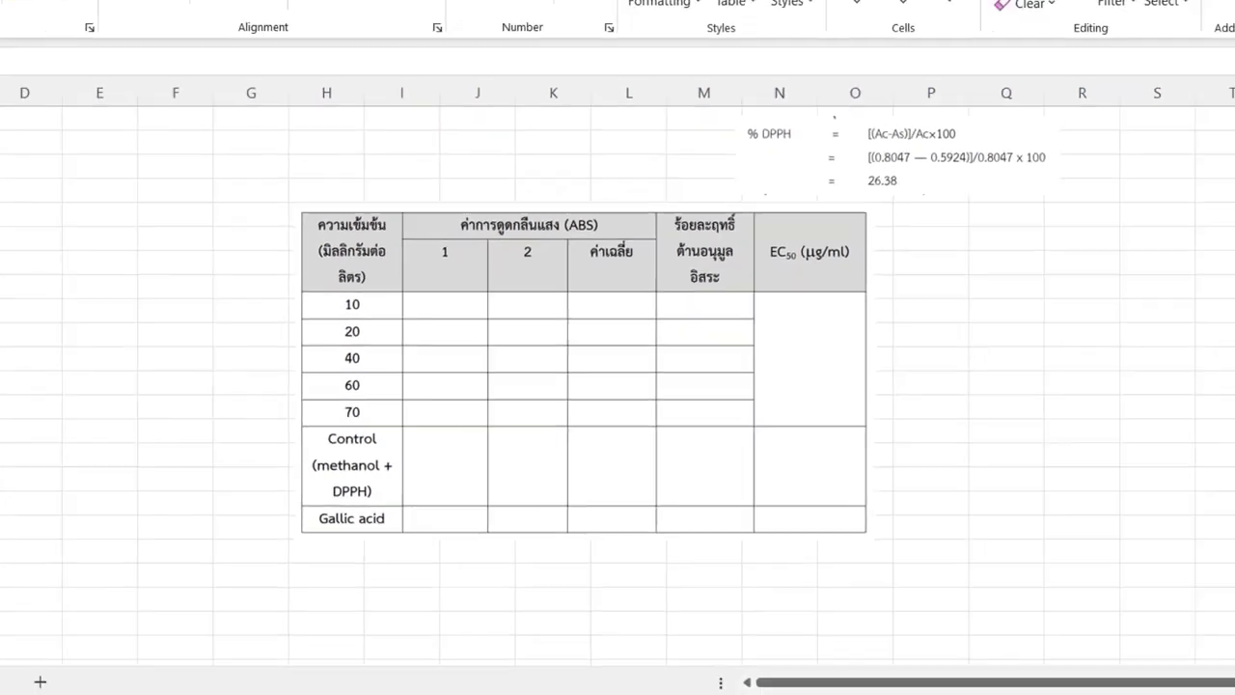
# - Enter headings 'ความเข้มข้น (มิลลิกรัมต่อลิตร)', 'ค่าการดูดกลืนแสง', 'ร้อยละฤทธิ์ต้านอนุมูล' and 'EC50' across A2:D2
pyautogui.click(73, 223)
pyautogui.write('8')
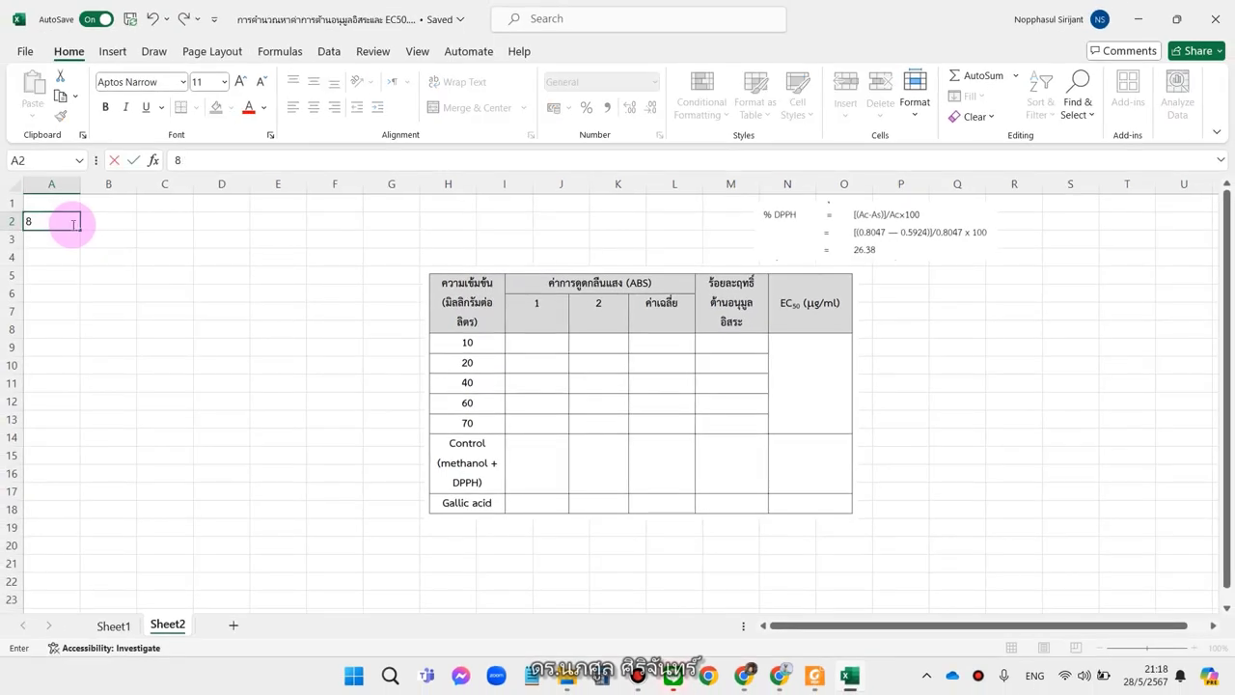
pyautogui.press('BackSpace')
pyautogui.press('`')
pyautogui.write('ความเข้มข้น')
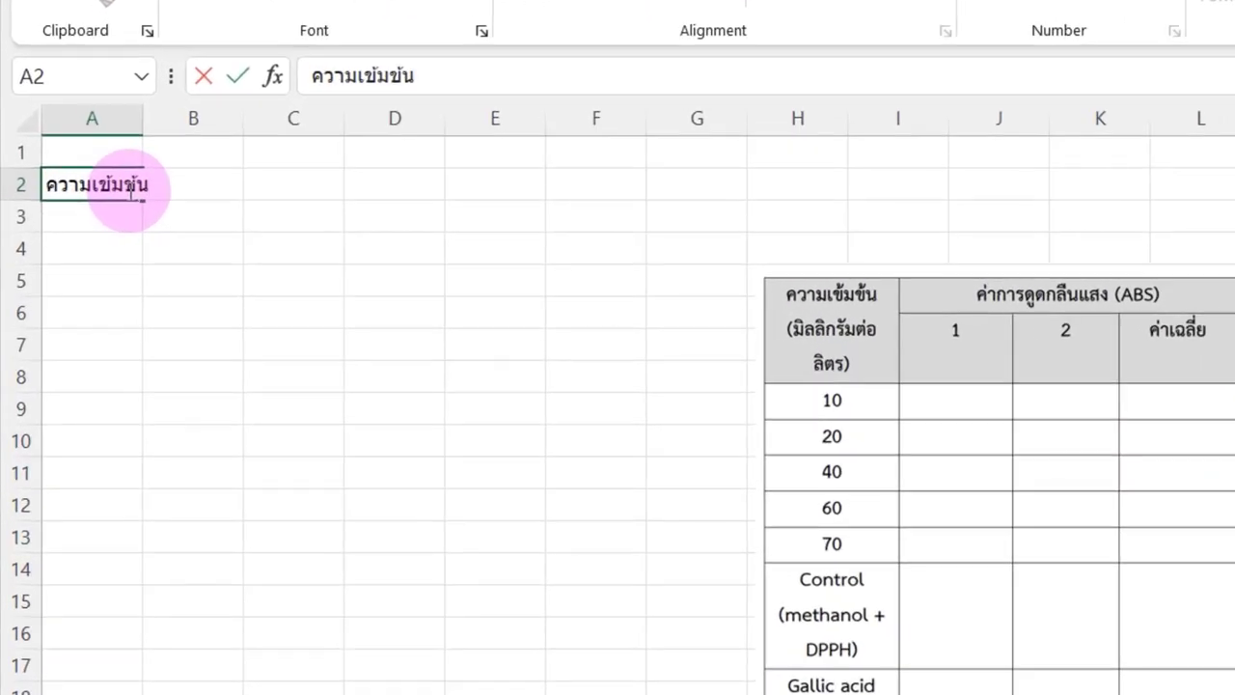
pyautogui.write(' (มิลลิกรัมต่อลิตร)')
pyautogui.press('Tab')
pyautogui.write('ค่าการดูดกลืนแสง')
pyautogui.press('Tab')
pyautogui.press('Down')
pyautogui.press('Up')
pyautogui.write('ร้อยละฤ')
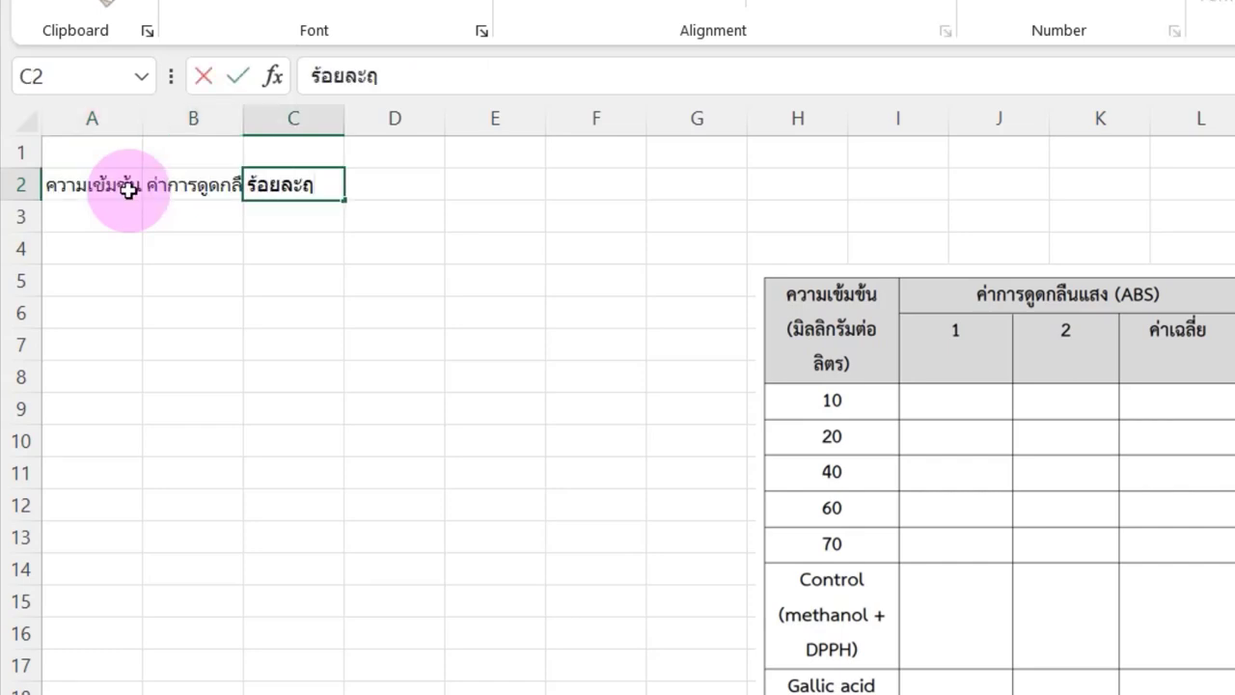
pyautogui.write('ทธิ์ต้านอนุมูล')
pyautogui.press('Tab')
pyautogui.press('`')
pyautogui.write('EC50')
pyautogui.press('Tab')
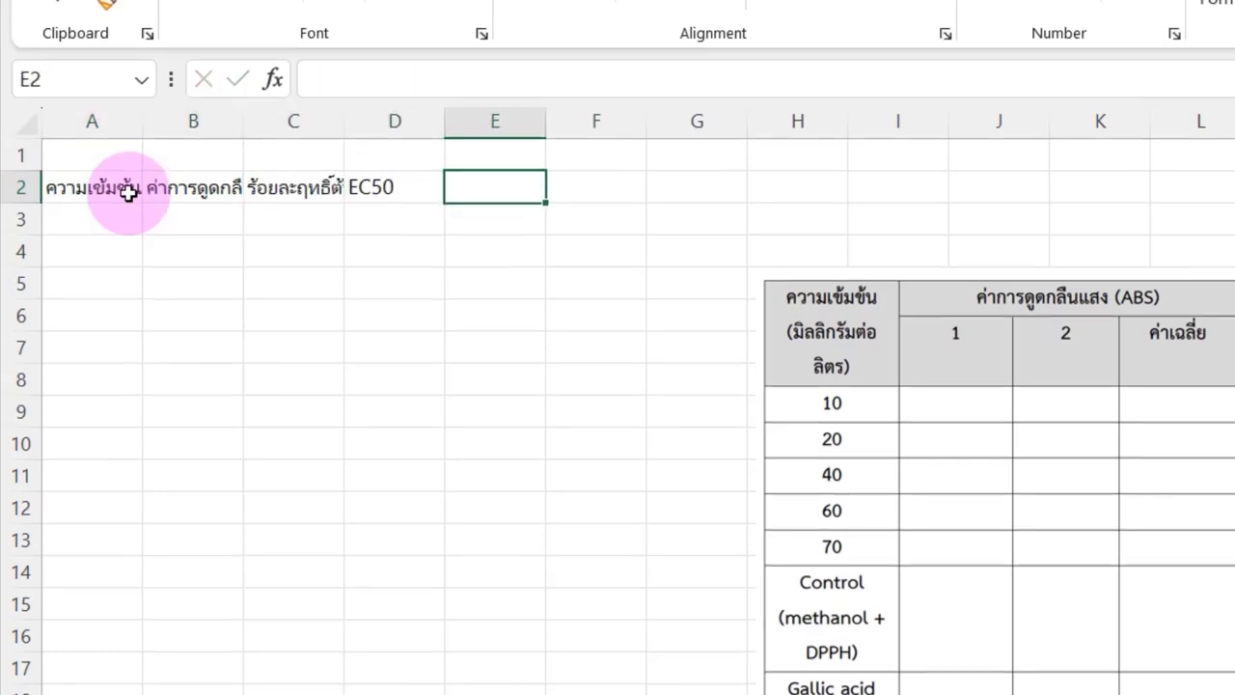
# - Enter concentrations 10, 20, 40, 60 and 70 down A3:A7
pyautogui.press('Left')
pyautogui.press('Left')
pyautogui.press('Left')
pyautogui.press('Left')
pyautogui.press('Down')
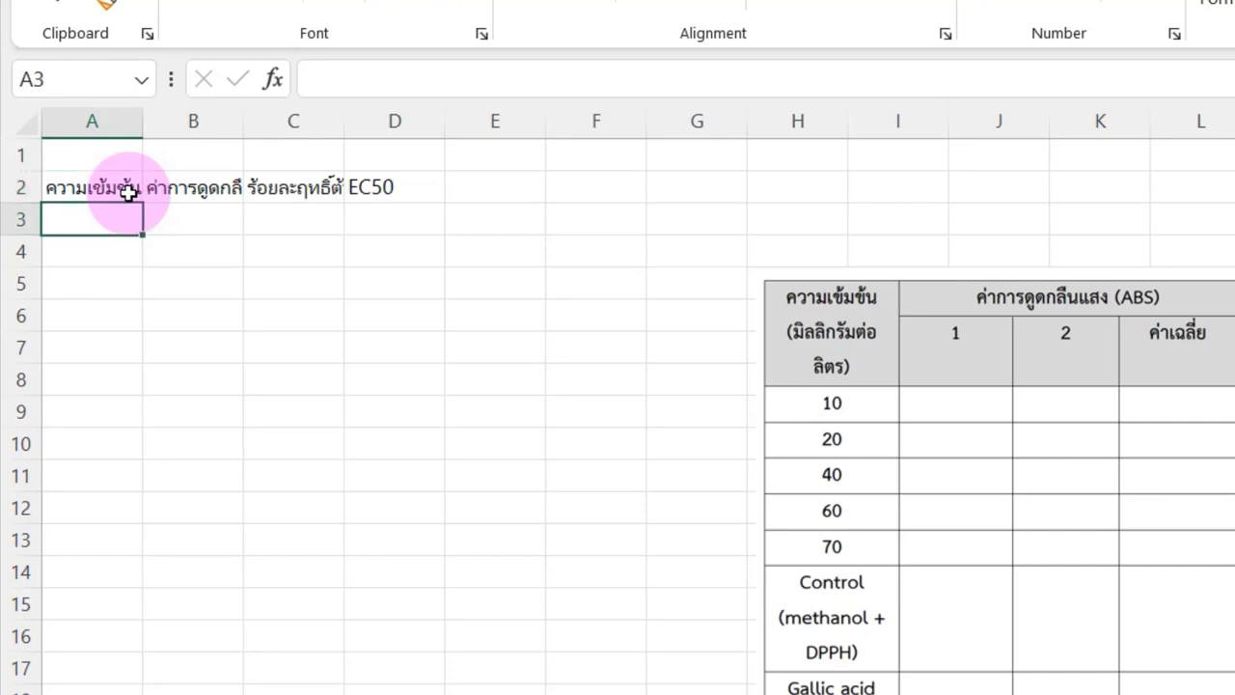
pyautogui.write('10')
pyautogui.press('Return')
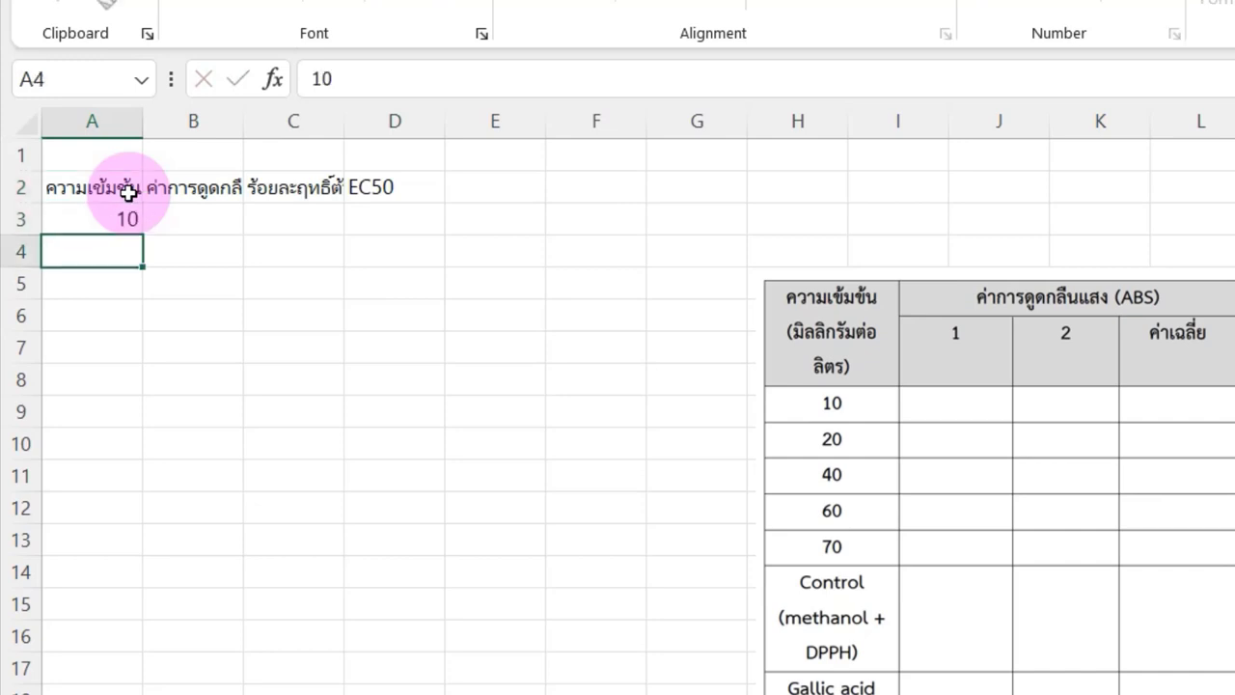
pyautogui.write('2')
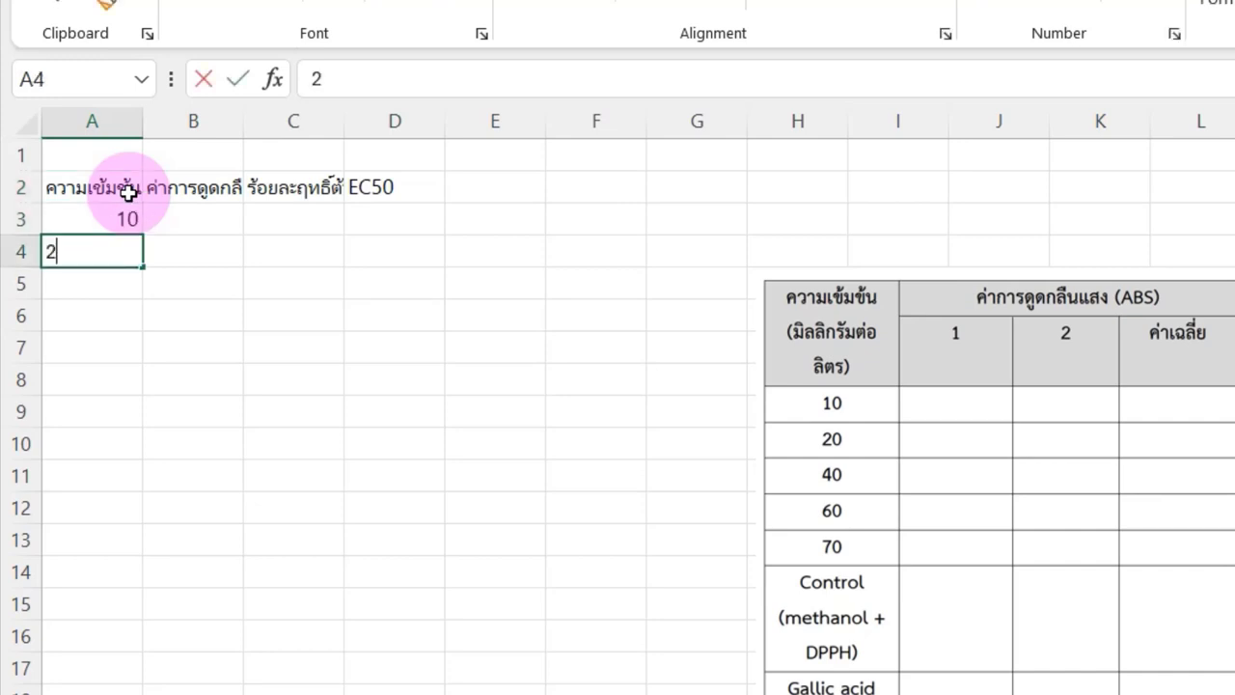
pyautogui.write('0')
pyautogui.press('Return')
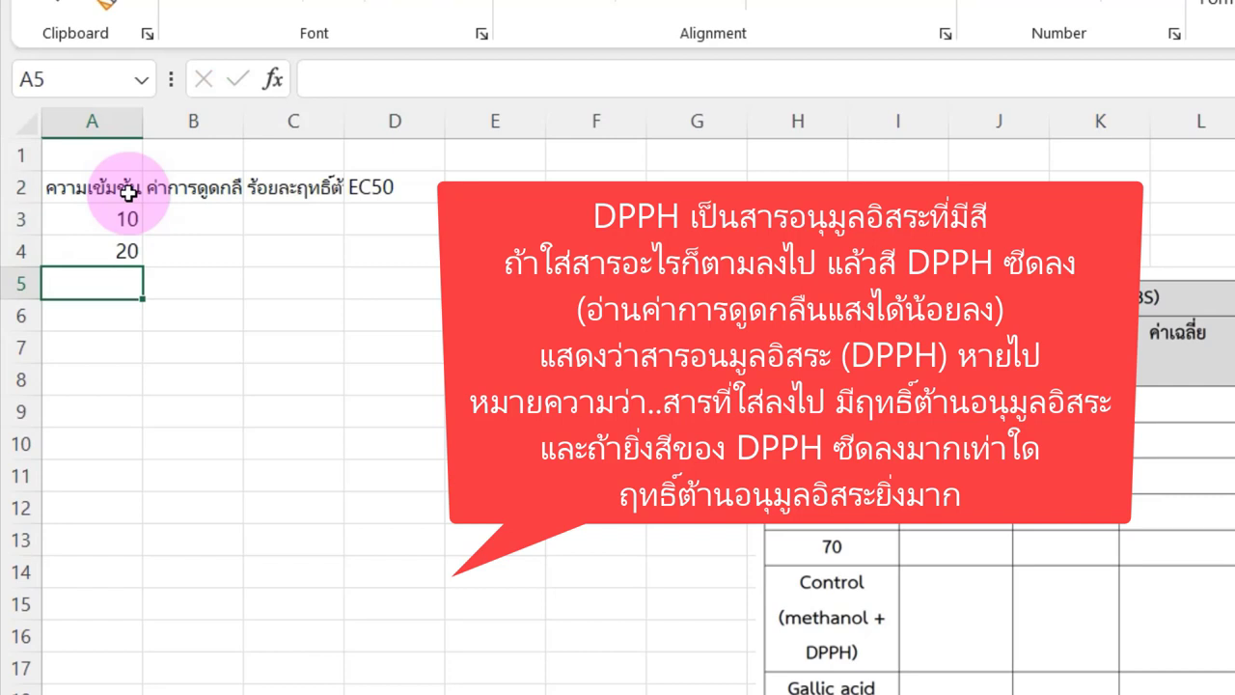
pyautogui.write('40')
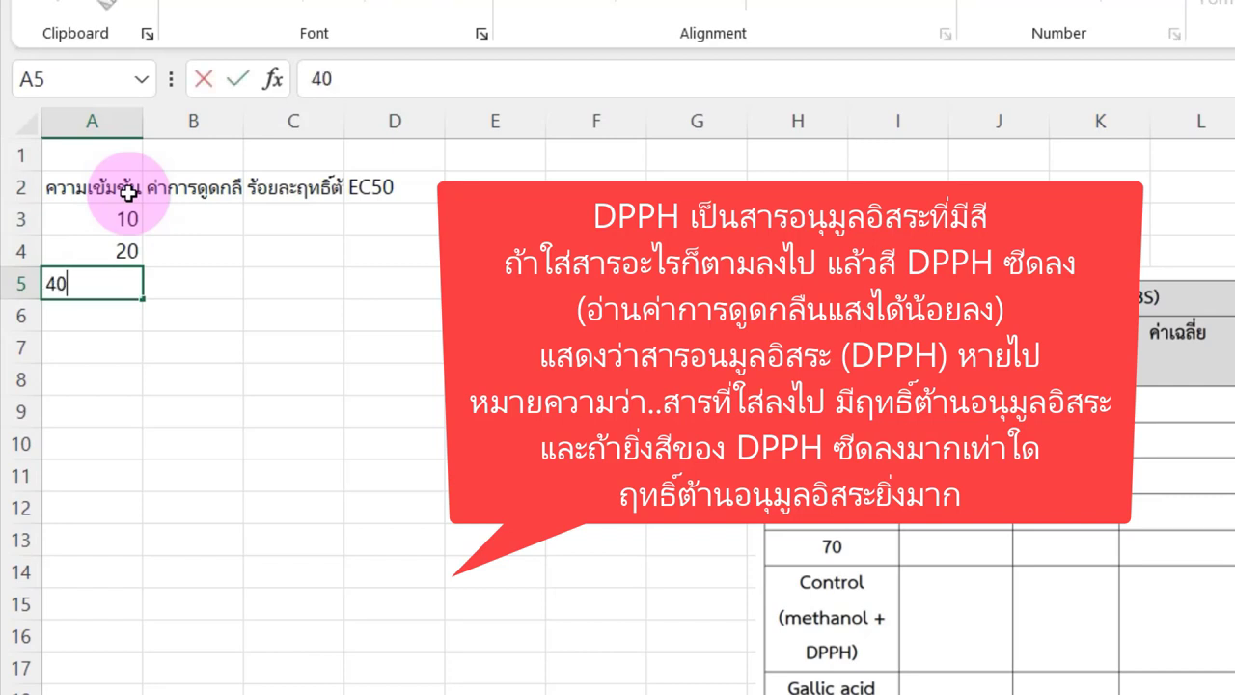
pyautogui.press('Return')
pyautogui.write('60')
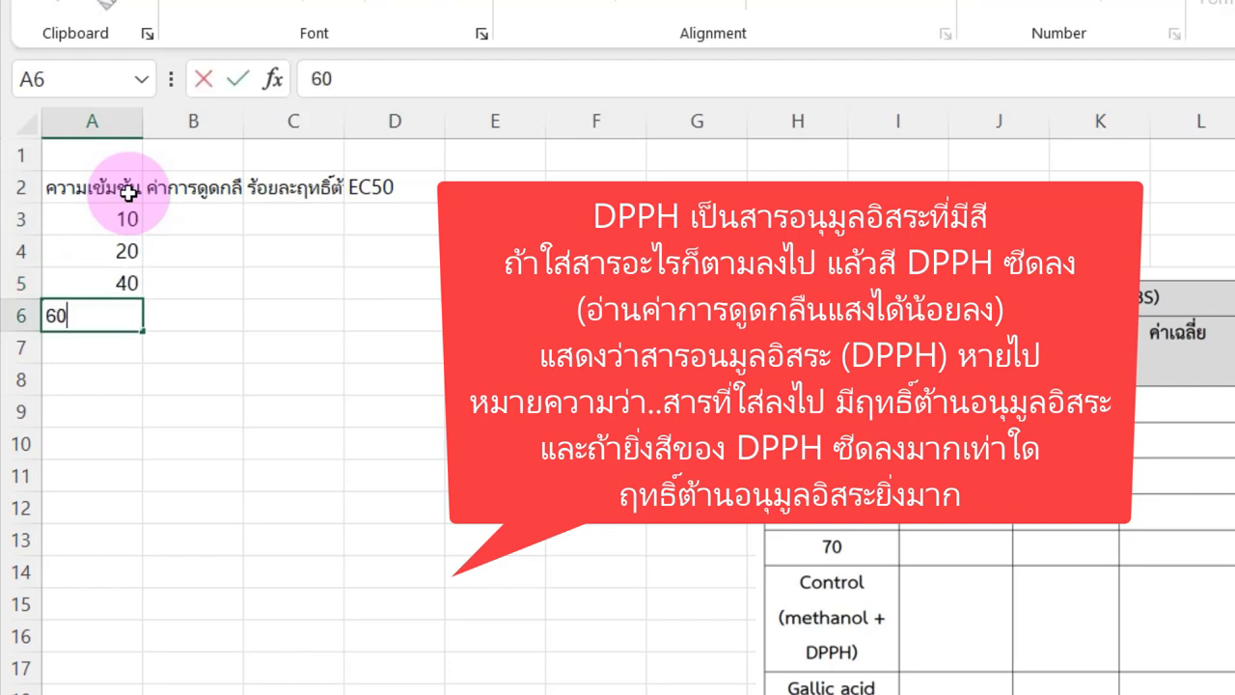
pyautogui.press('Return')
pyautogui.write('70')
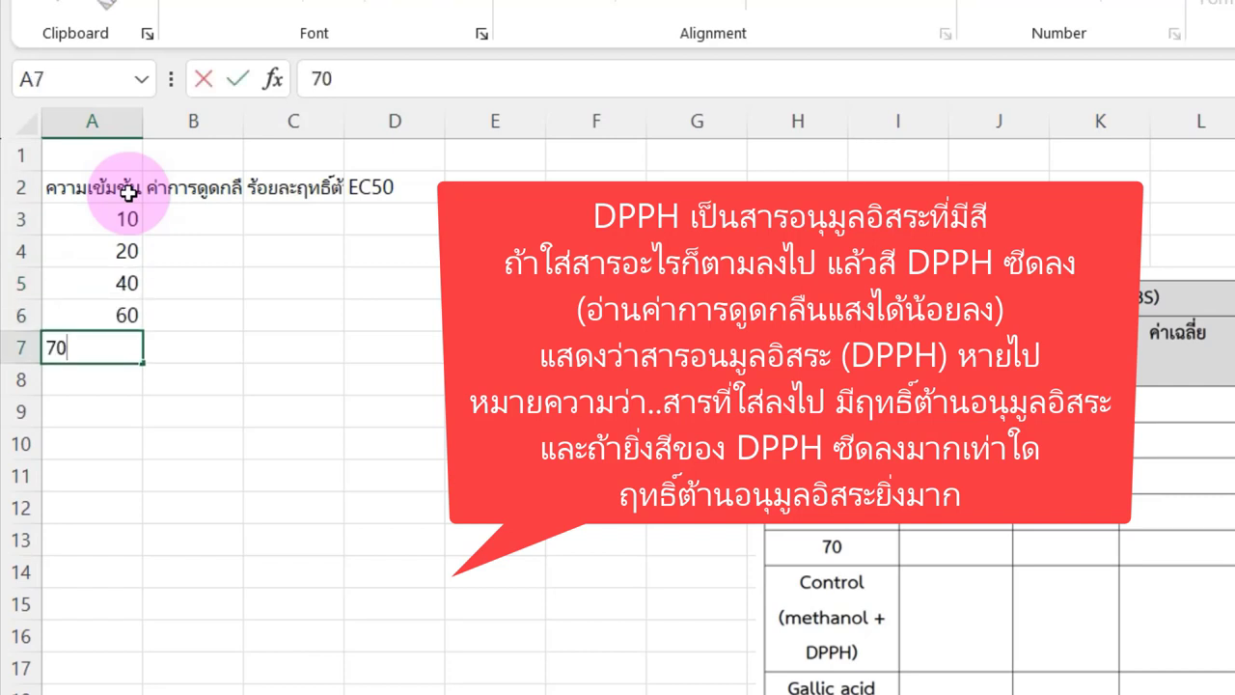
pyautogui.press('Return')
# - Label A8 'control' and A9 'Gallic acid (standard)'
pyautogui.write('con')
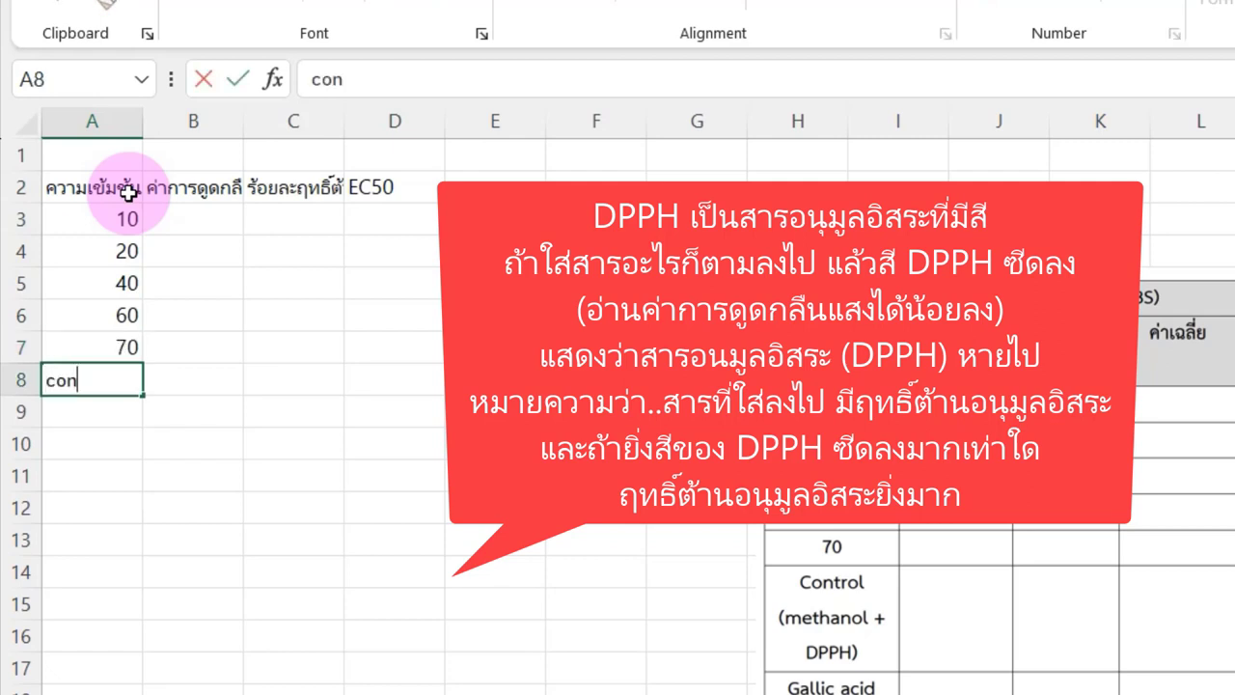
pyautogui.write('trol')
pyautogui.press('Return')
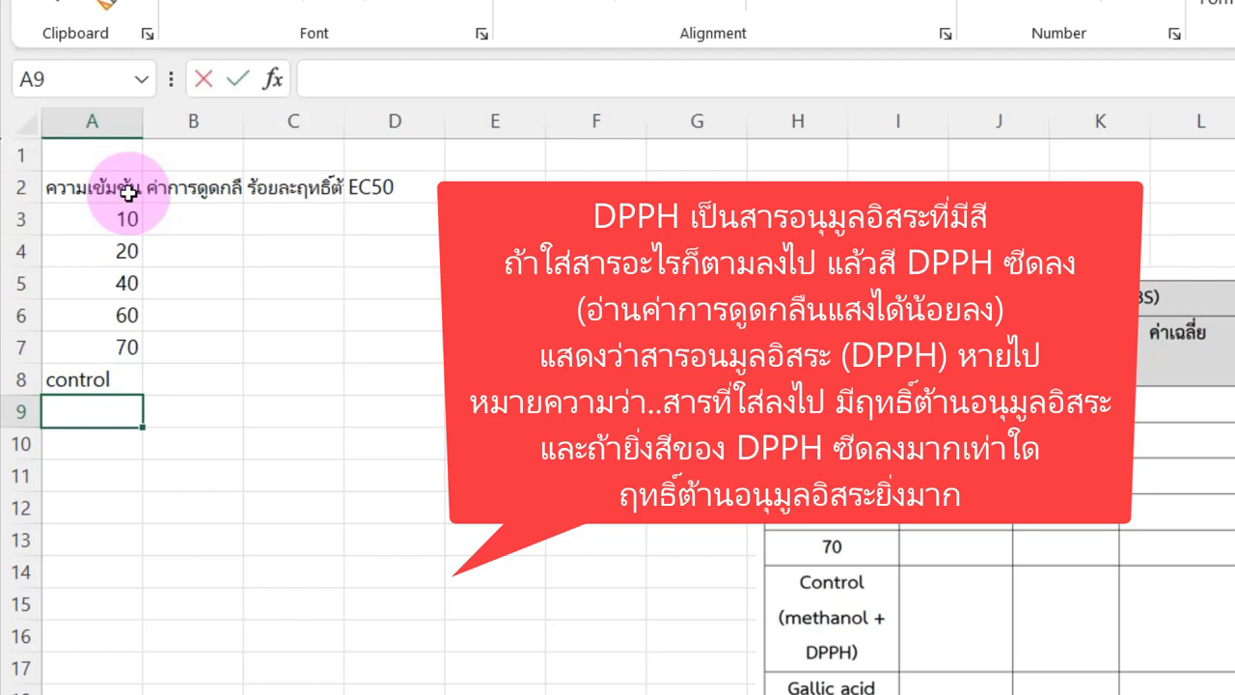
pyautogui.write('ณ')
pyautogui.press('BackSpace')
pyautogui.write('Galli')
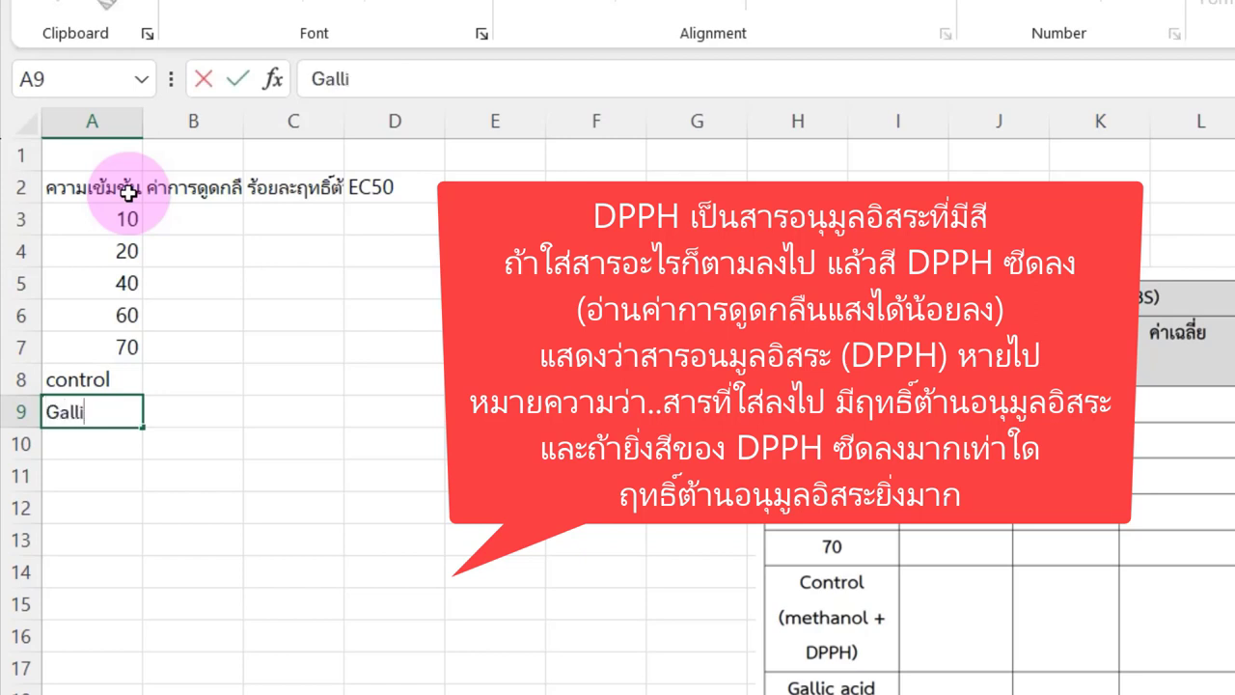
pyautogui.write('c aci')
pyautogui.write('d')
pyautogui.write(' (st')
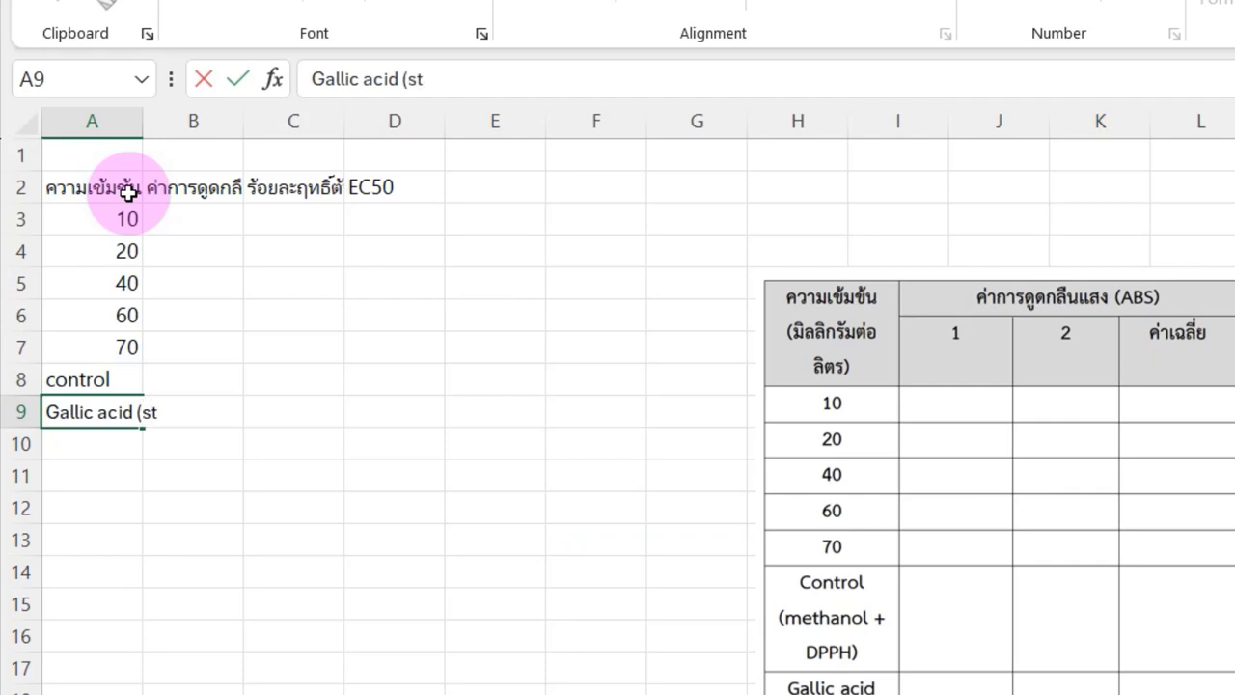
pyautogui.write('andard)')
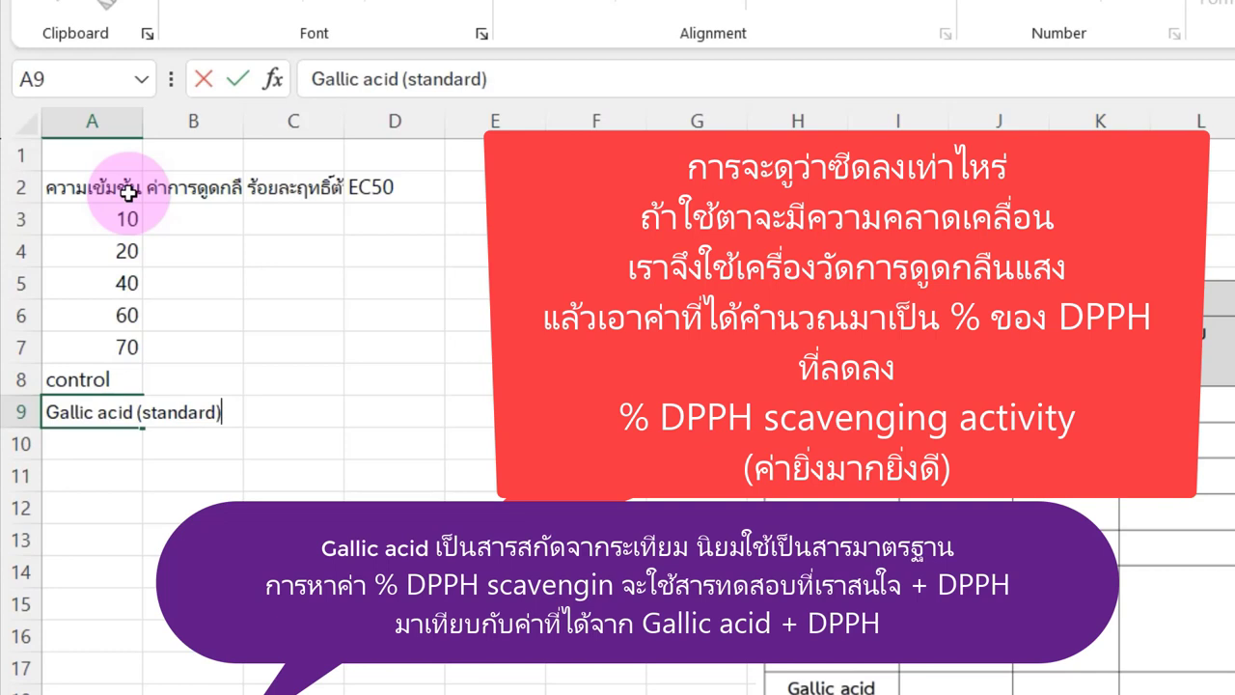
# - Move the % scavenging and EC50 headings from C2:D2 to E2:F2
pyautogui.click(270, 225)
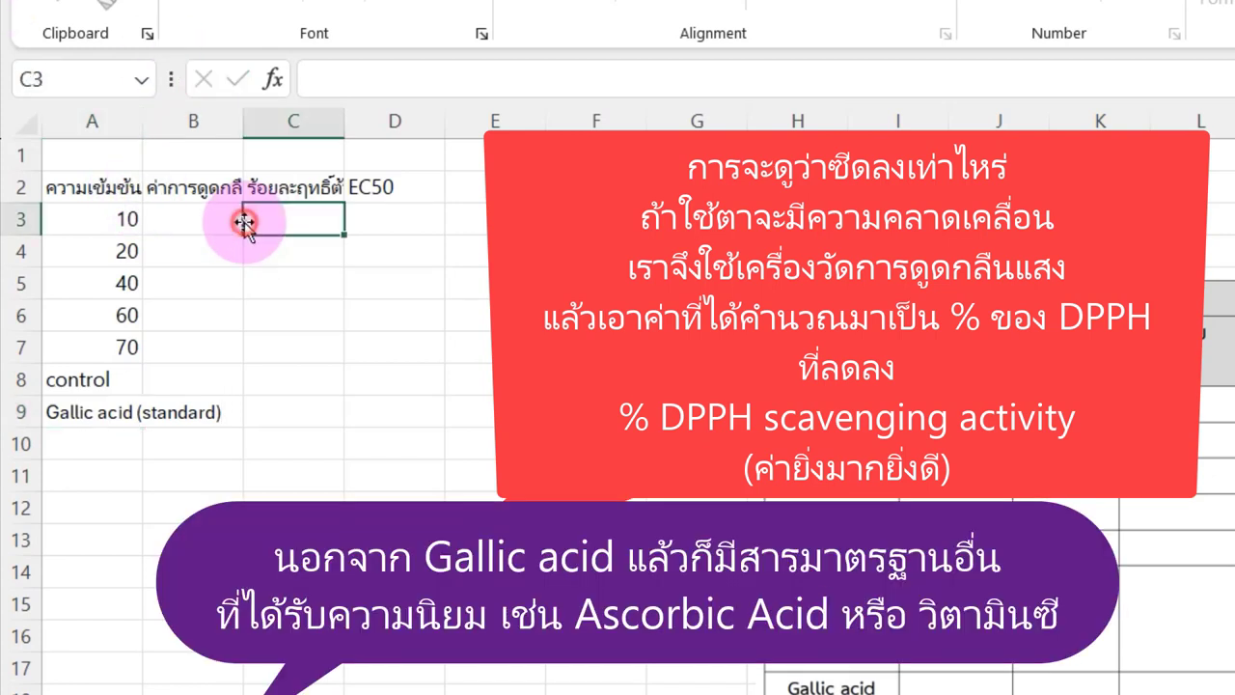
pyautogui.click(198, 221)
pyautogui.moveTo(97, 221); pyautogui.dragTo(92, 419)
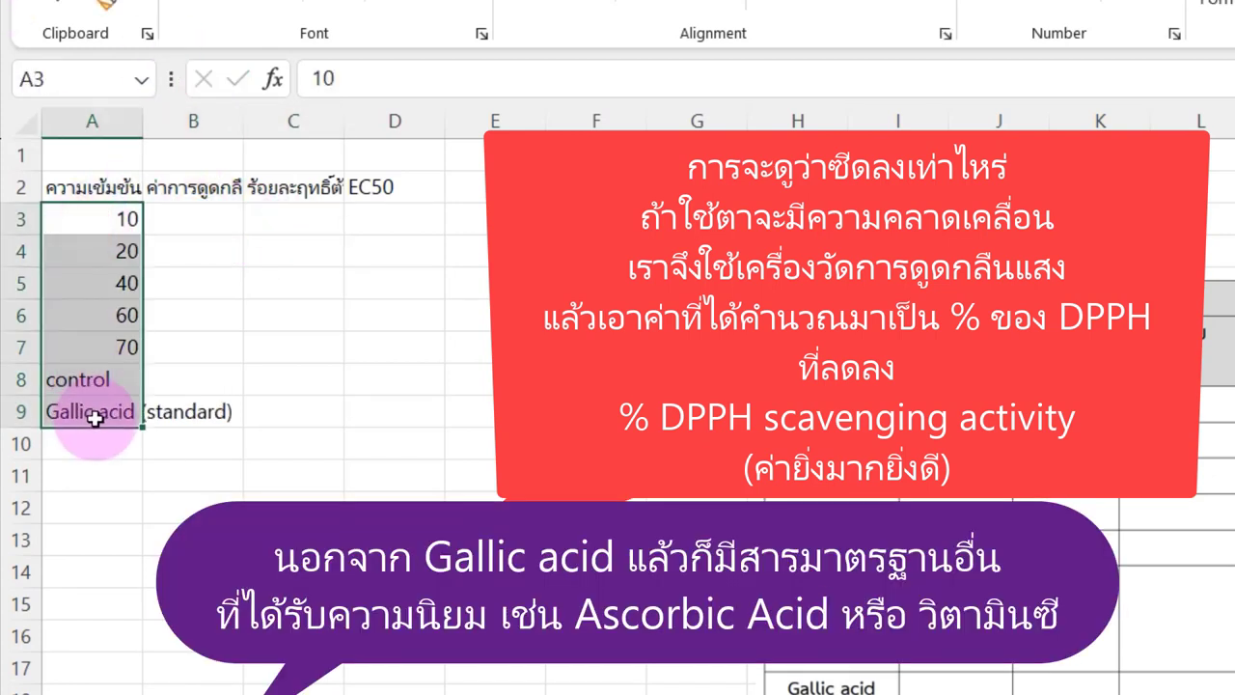
pyautogui.moveTo(127, 191); pyautogui.dragTo(381, 188)
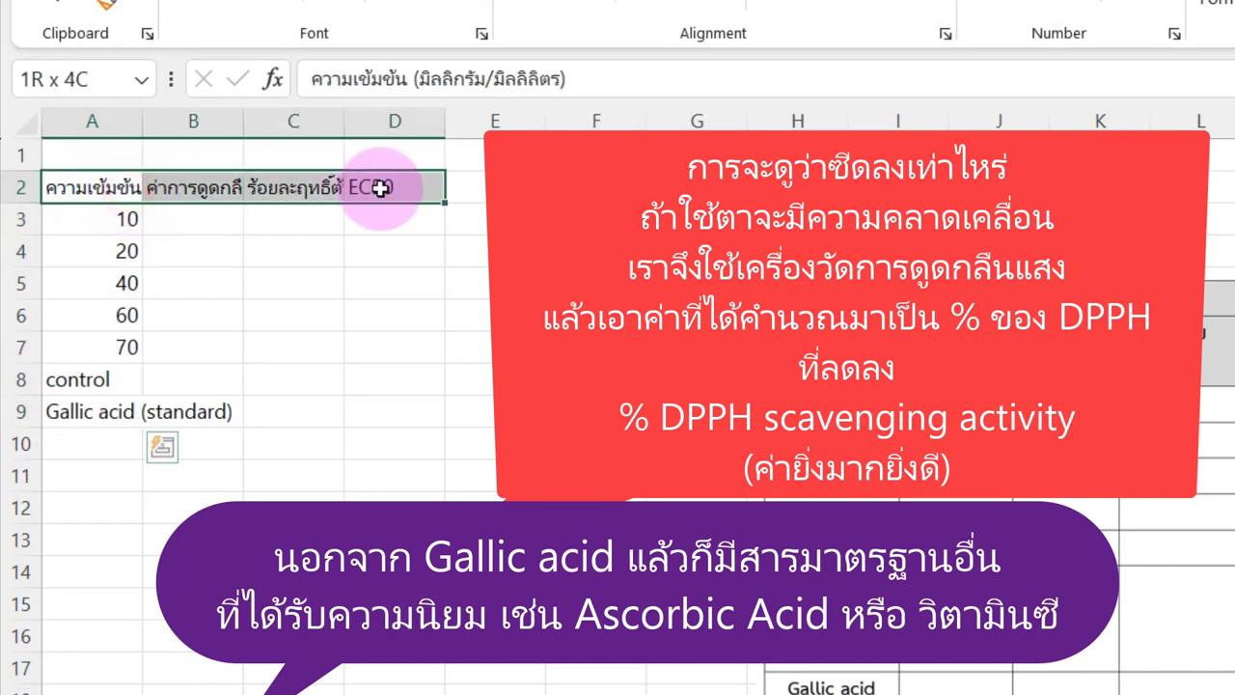
pyautogui.click(330, 187)
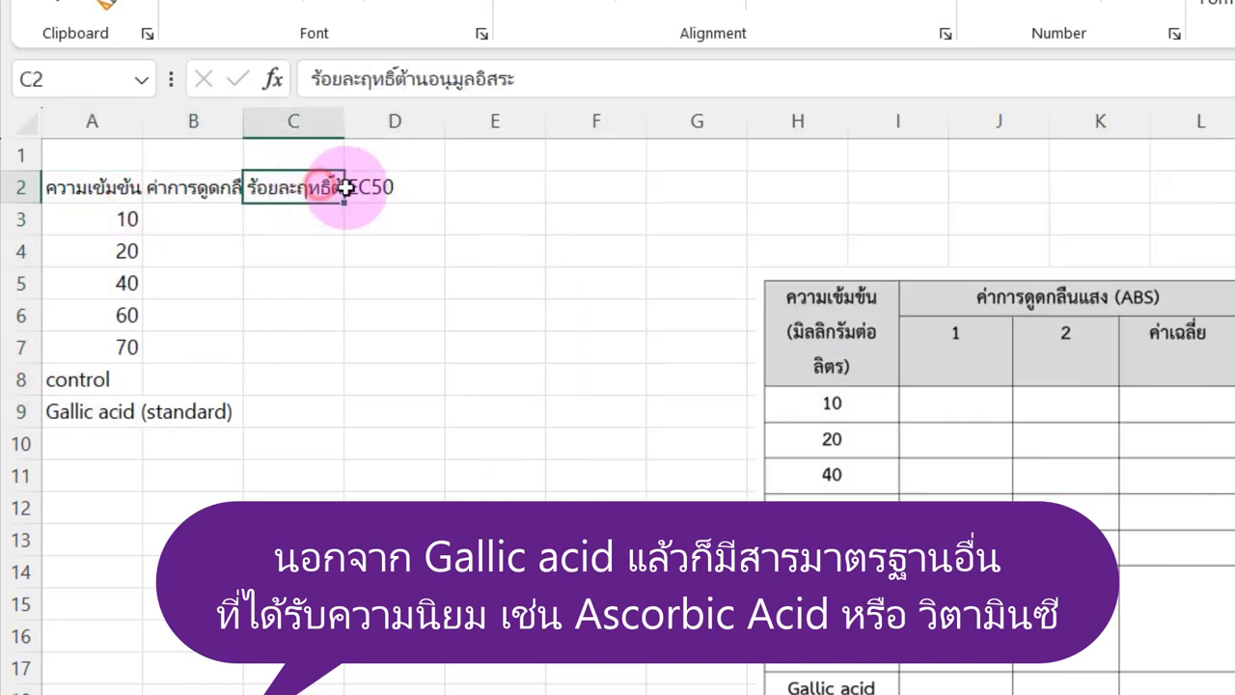
pyautogui.moveTo(346, 188); pyautogui.dragTo(373, 193)
pyautogui.hotkey('ctrl', 'c')
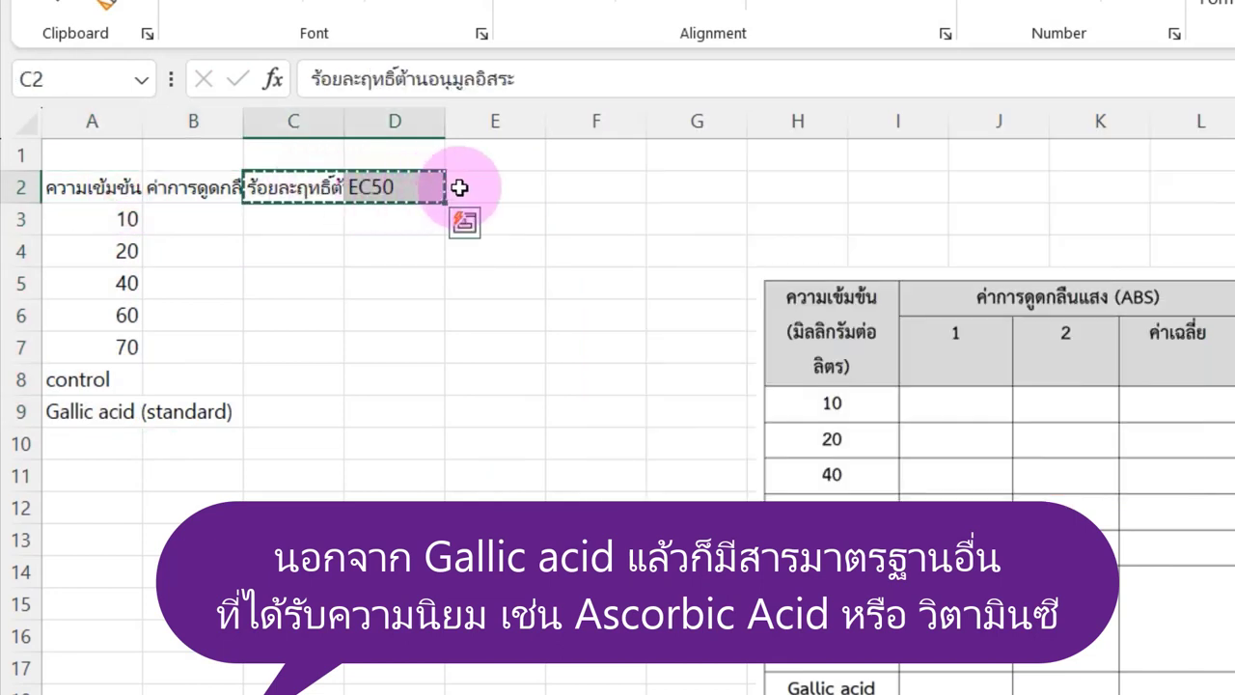
pyautogui.click(484, 187)
pyautogui.hotkey('ctrl', 'v')
# - Move the whole heading row A2:F2 up into row 1
pyautogui.click(201, 193)
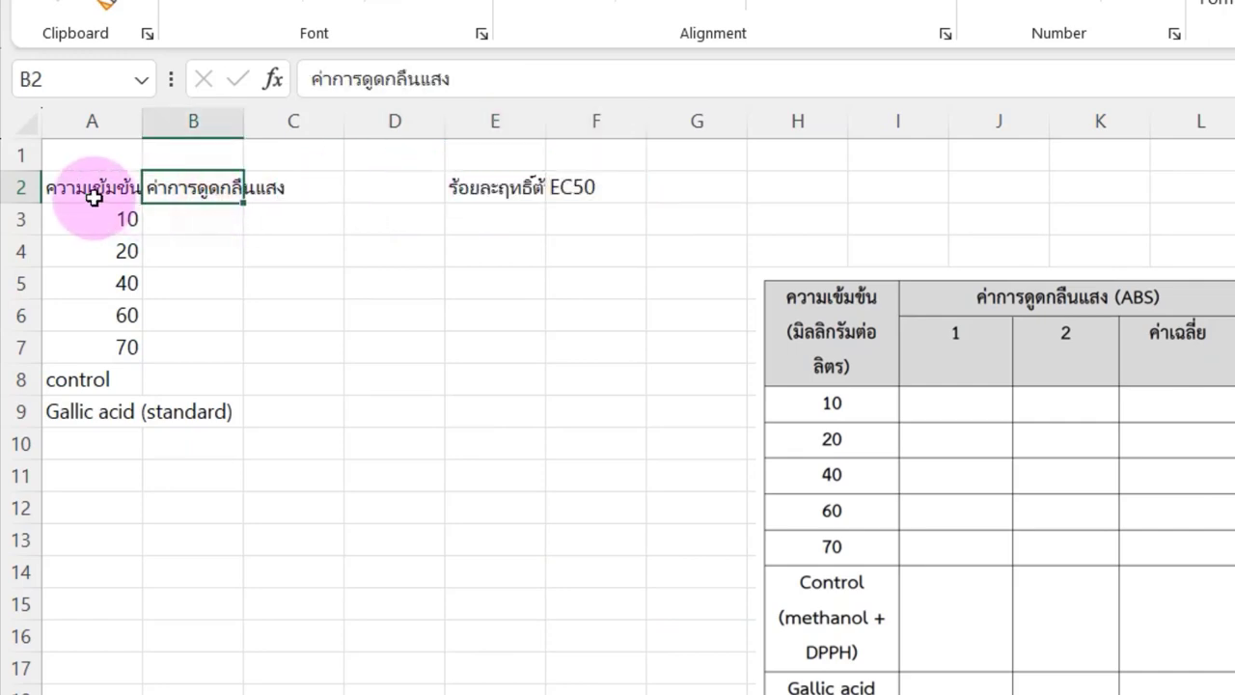
pyautogui.click(119, 190)
pyautogui.moveTo(118, 190); pyautogui.dragTo(566, 199)
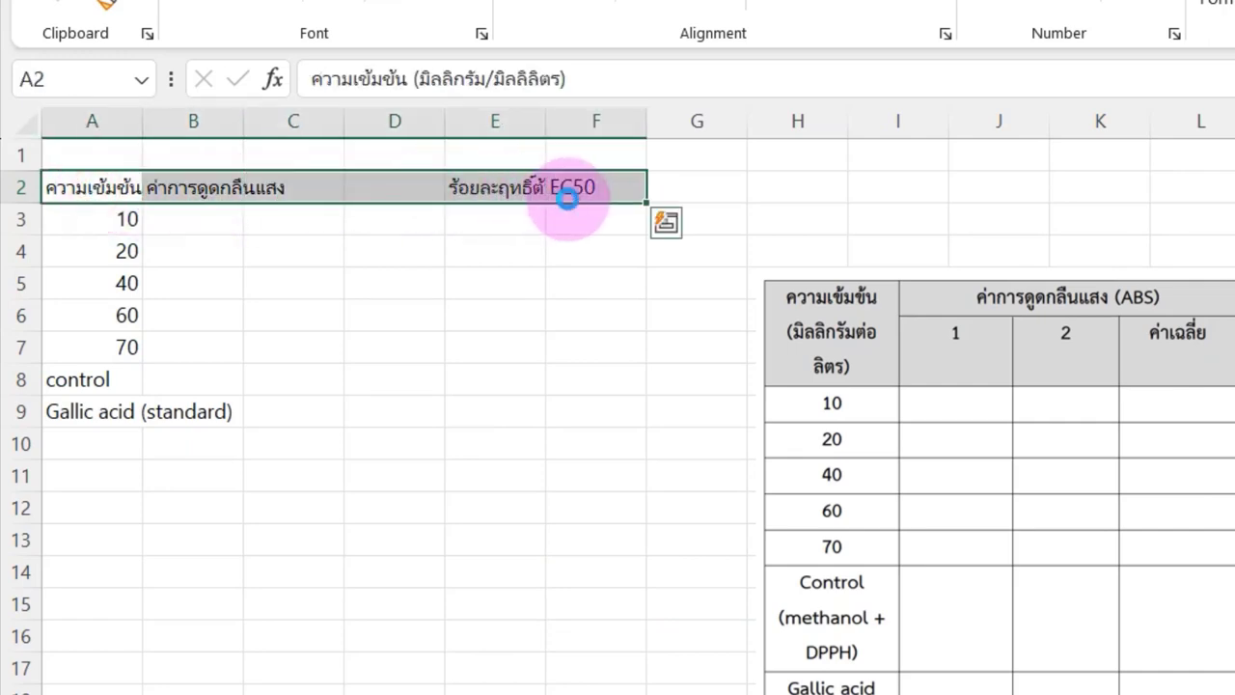
pyautogui.hotkey('ctrl', 'c')
pyautogui.click(135, 146)
pyautogui.hotkey('ctrl', 'v')
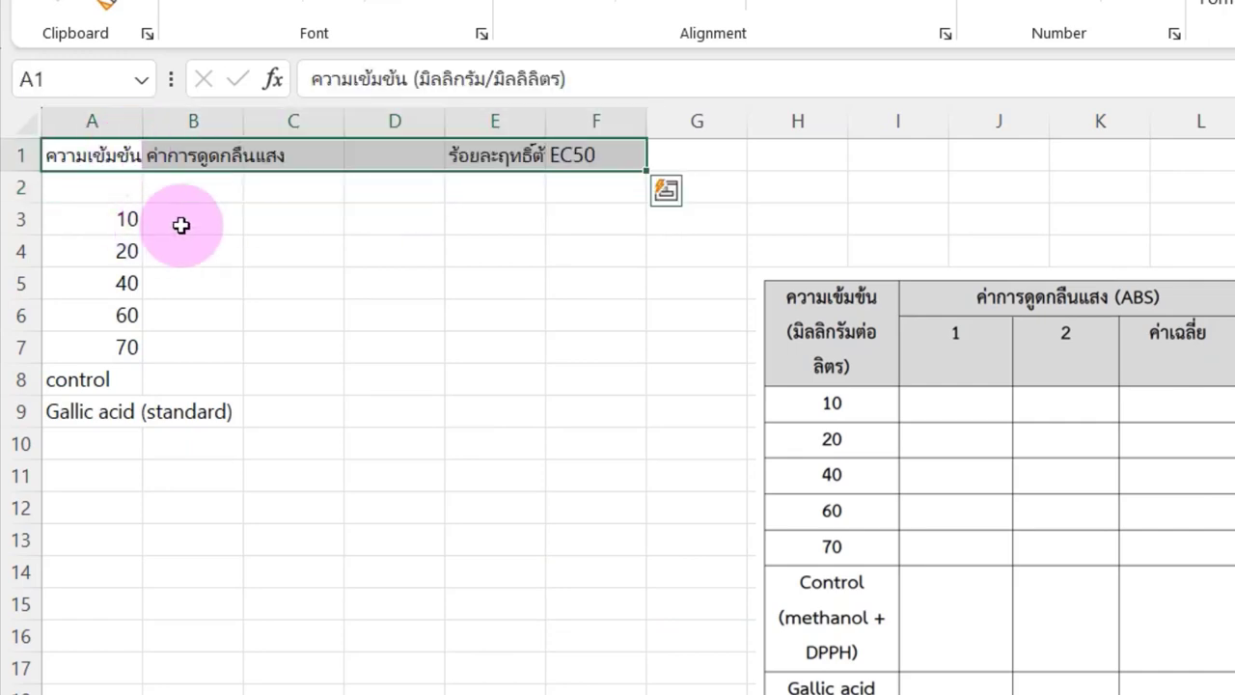
# - Add replicate sub-headings 1 and 2 and 'ค่าเฉลี่ย' (average) in B2:D2
pyautogui.click(210, 182)
pyautogui.doubleClick(213, 180)
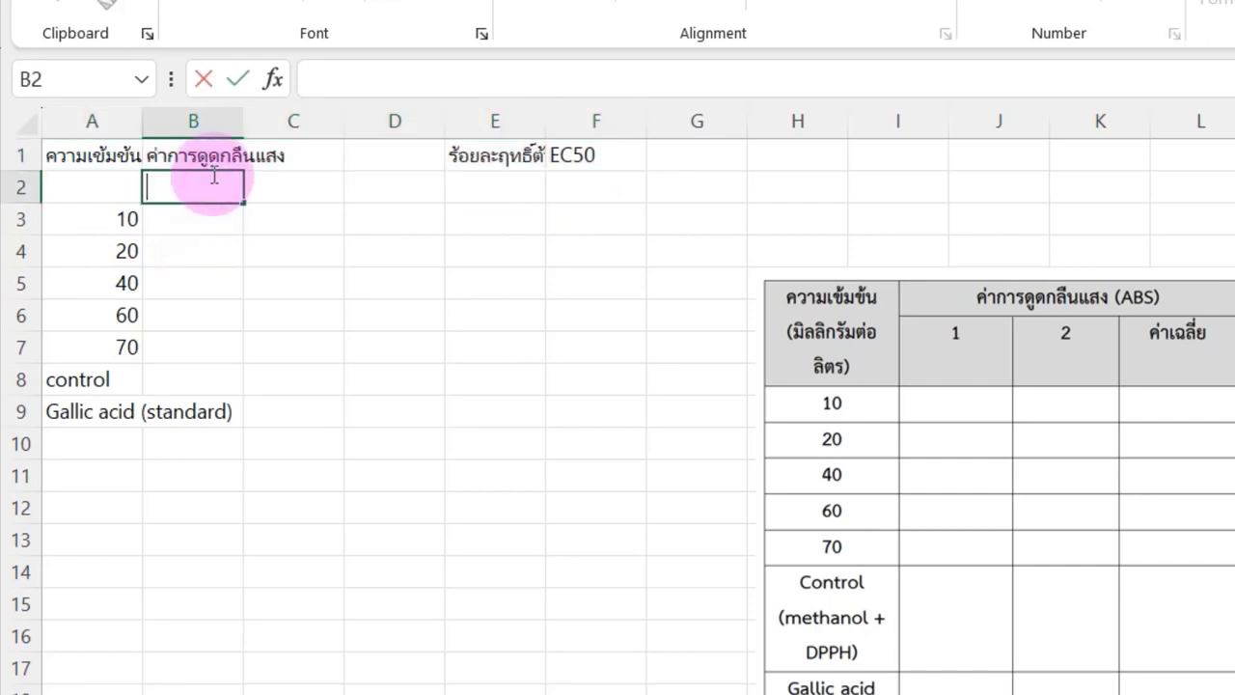
pyautogui.write('1')
pyautogui.press('Tab')
pyautogui.press('F2')
pyautogui.write('2')
pyautogui.press('Tab')
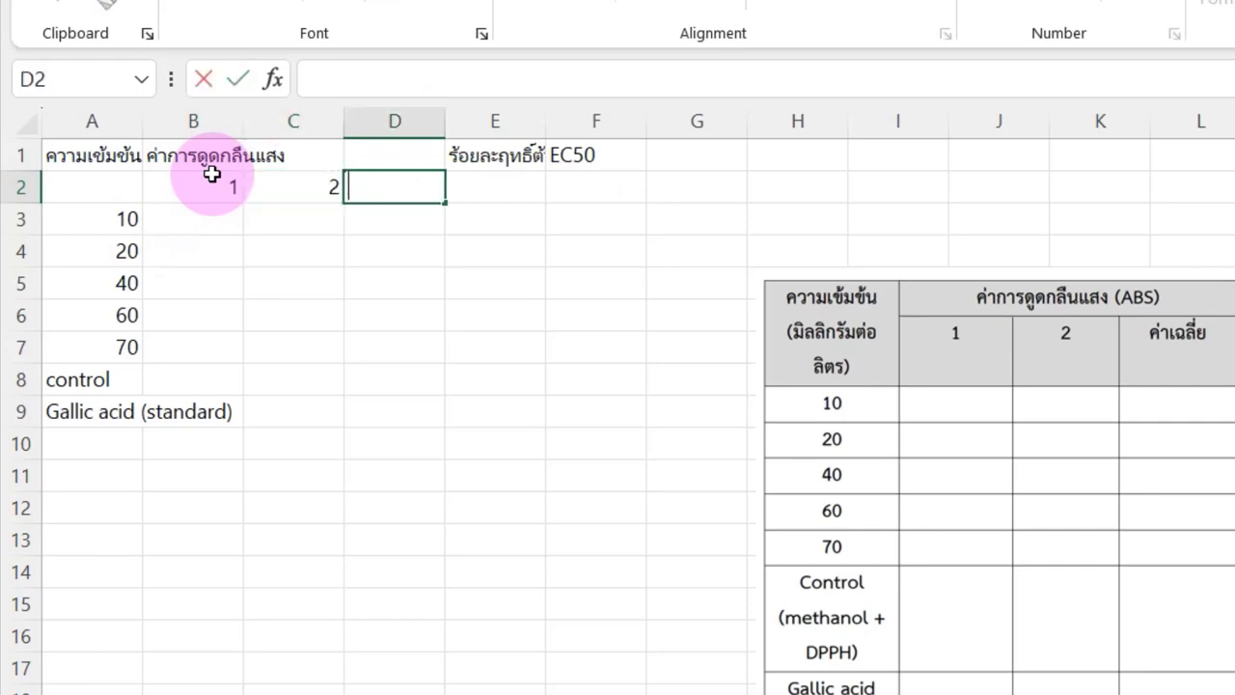
pyautogui.write('ค่าเฉลี่ย')
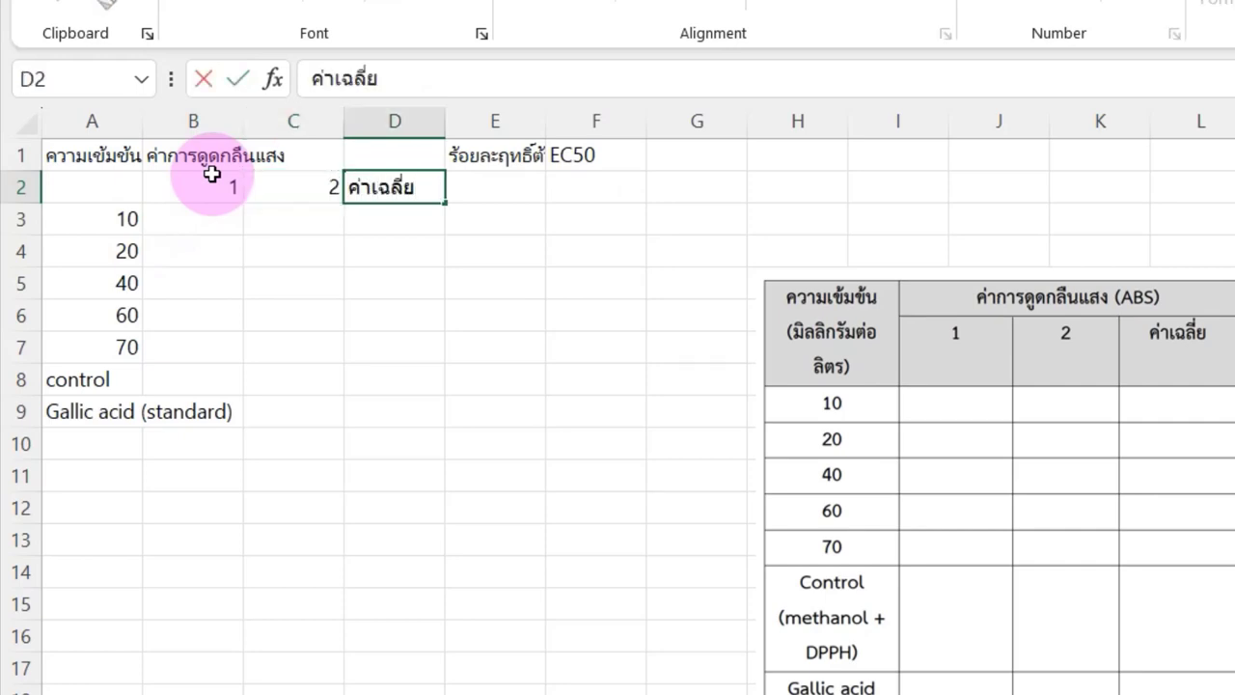
pyautogui.press('Return')
# - Return to A1 and extend the selection across the table
pyautogui.press('Up')
pyautogui.press('Up')
pyautogui.press('Left')
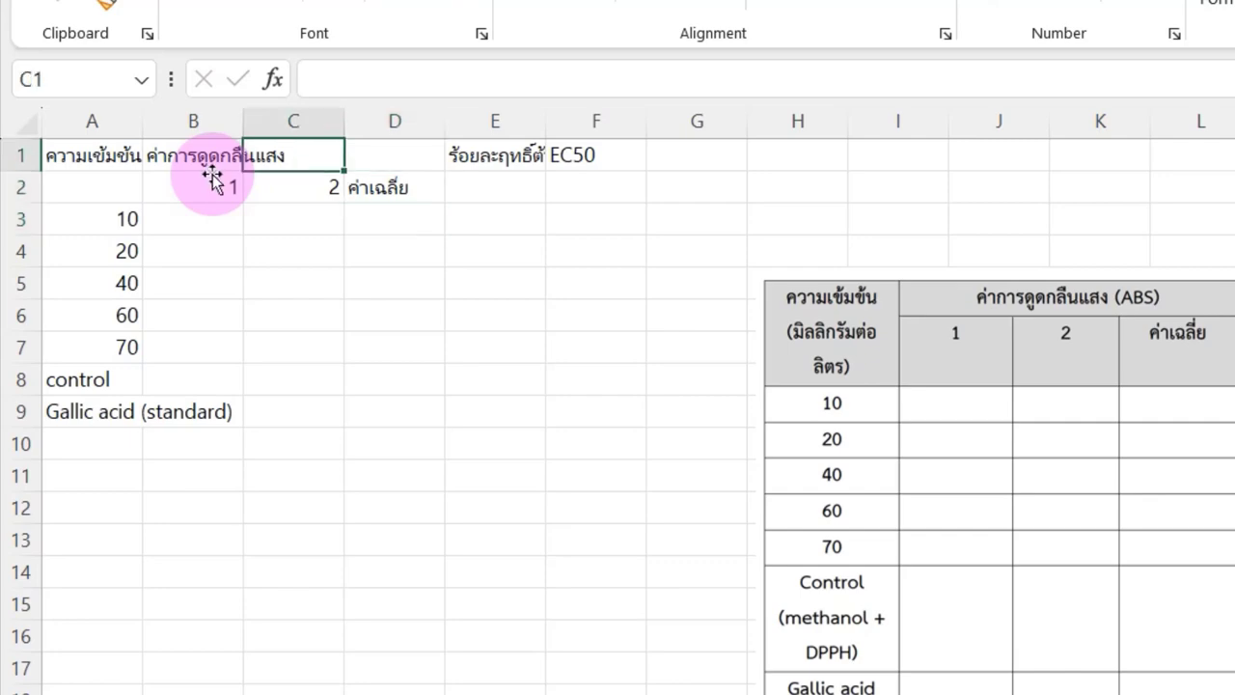
pyautogui.press('Left')
pyautogui.press('Left')
pyautogui.hotkey('shift', 'Down')
pyautogui.hotkey('shift', 'Down')
pyautogui.hotkey('shift', 'Down')
pyautogui.hotkey('shift', 'Down')
pyautogui.hotkey('shift', 'Down')
pyautogui.hotkey('shift', 'Down')
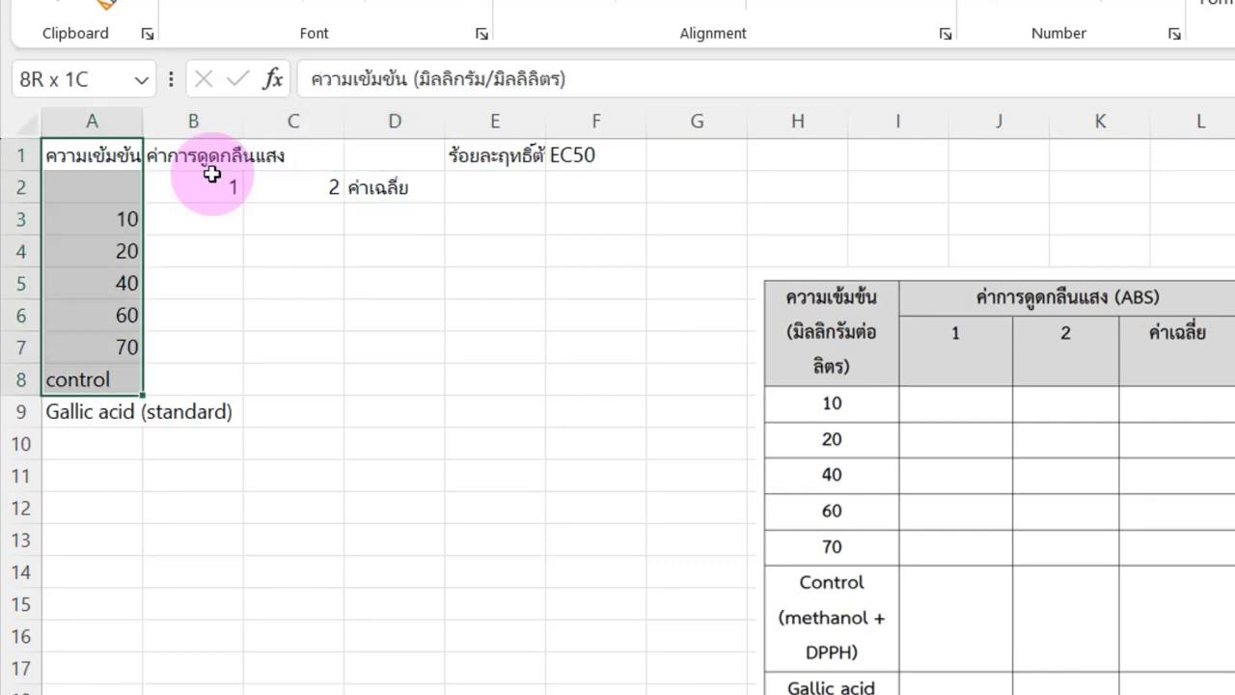
pyautogui.hotkey('shift', 'Down')
pyautogui.hotkey('shift', 'Right')
pyautogui.hotkey('shift', 'Right')
pyautogui.hotkey('shift', 'Right')
pyautogui.hotkey('shift', 'Right')
pyautogui.hotkey('shift', 'Right')
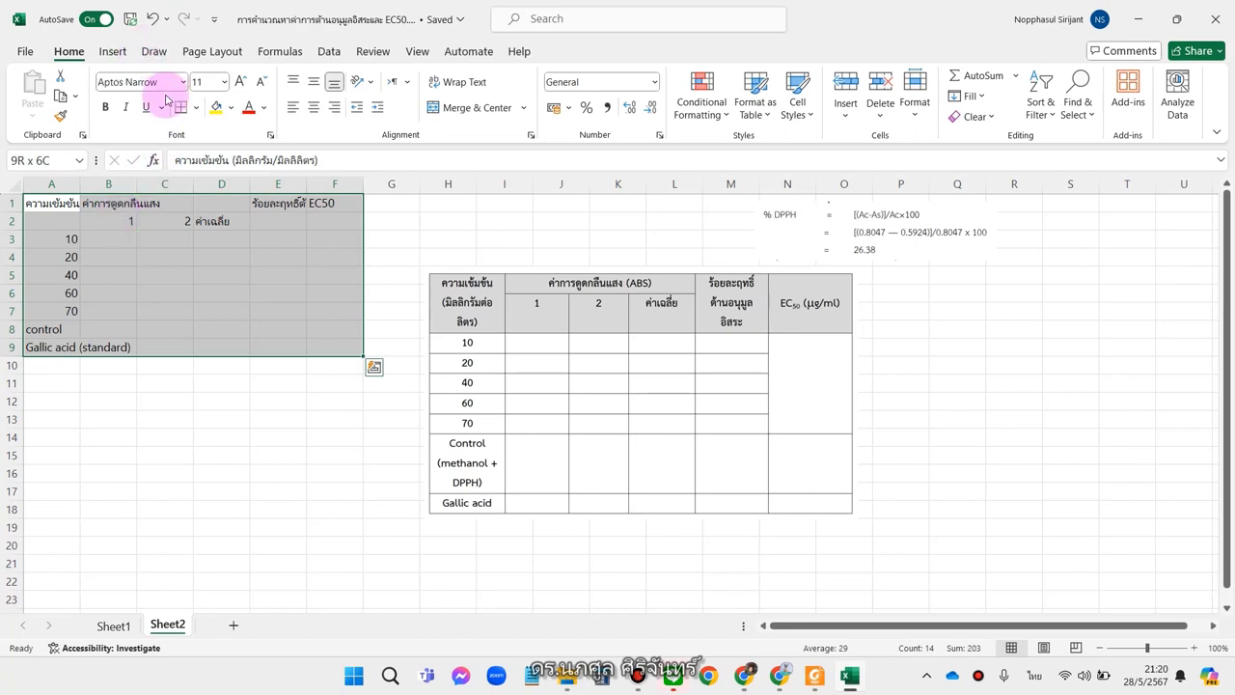
# - Apply All Borders to the selected table and deselect to check
pyautogui.click(195, 107)
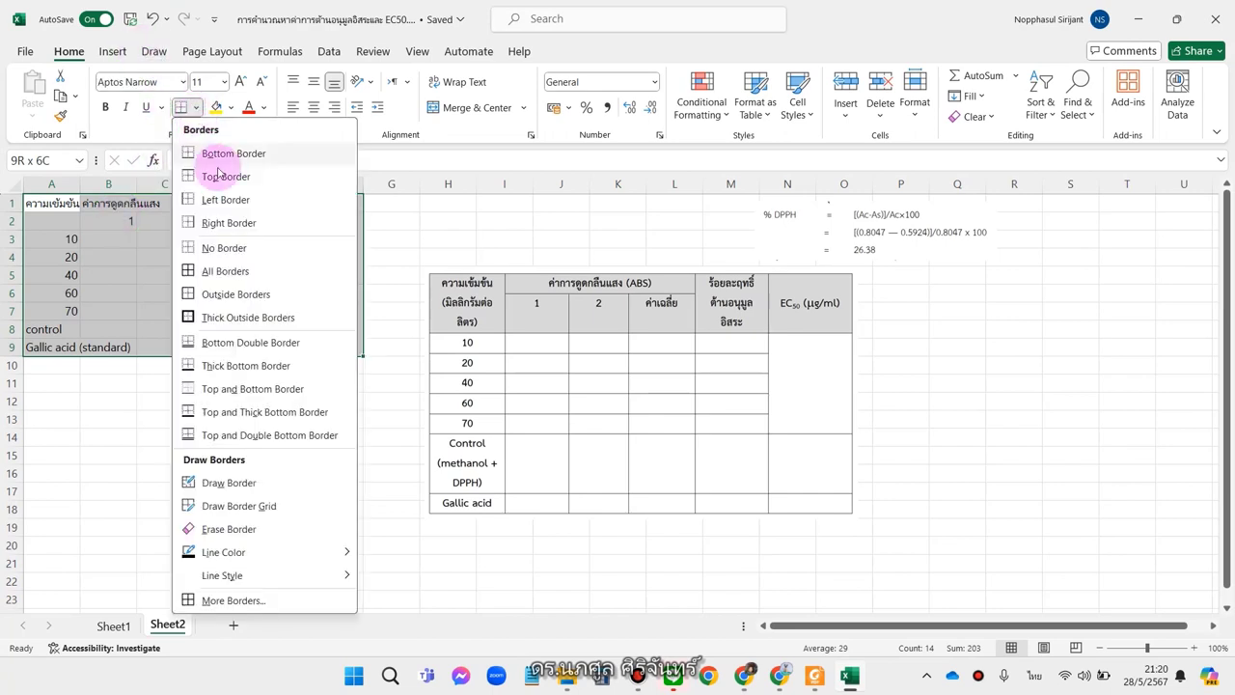
pyautogui.click(224, 270)
pyautogui.click(185, 292)
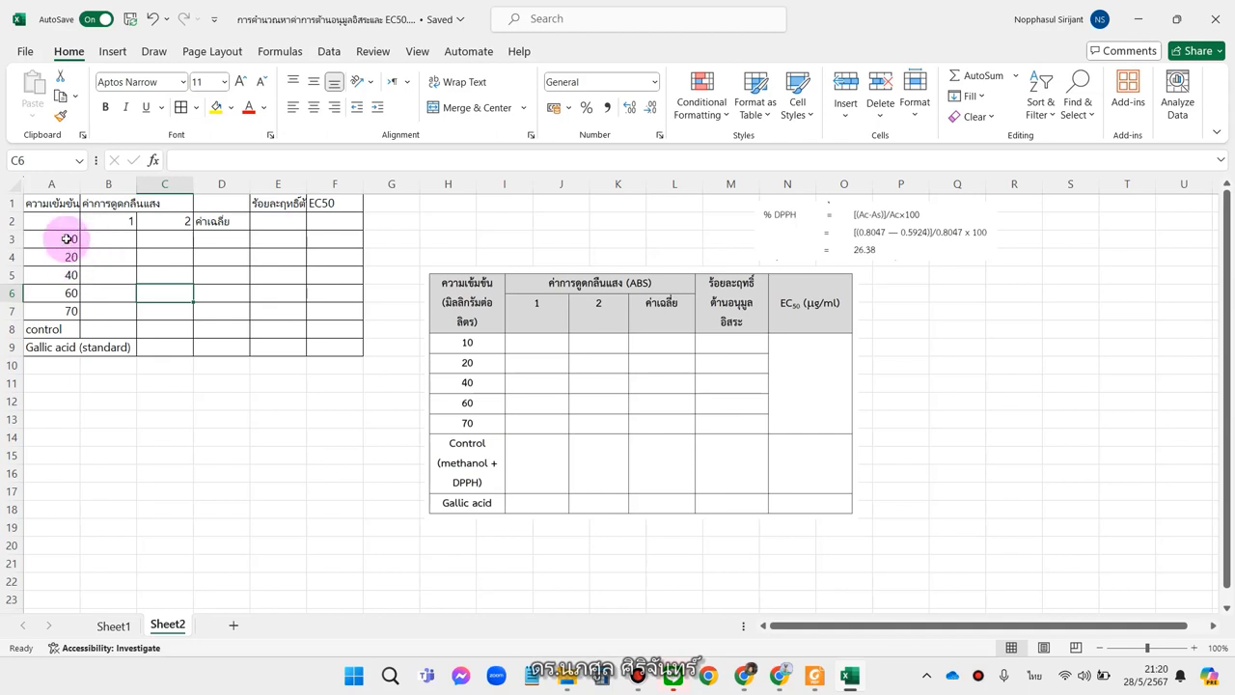
# - Select concentrations 10–70 in column A, then the scavenging cells E3:E7
pyautogui.moveTo(71, 239); pyautogui.dragTo(66, 315)
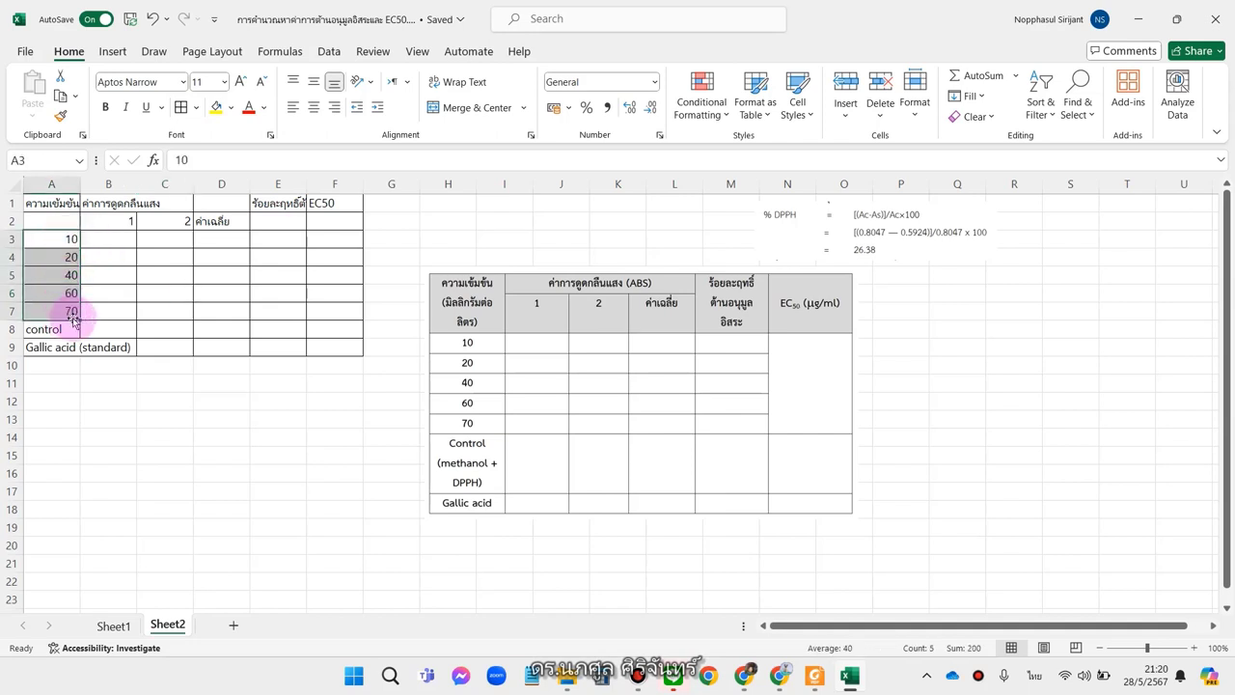
pyautogui.click(276, 241)
pyautogui.moveTo(276, 251); pyautogui.dragTo(276, 310)
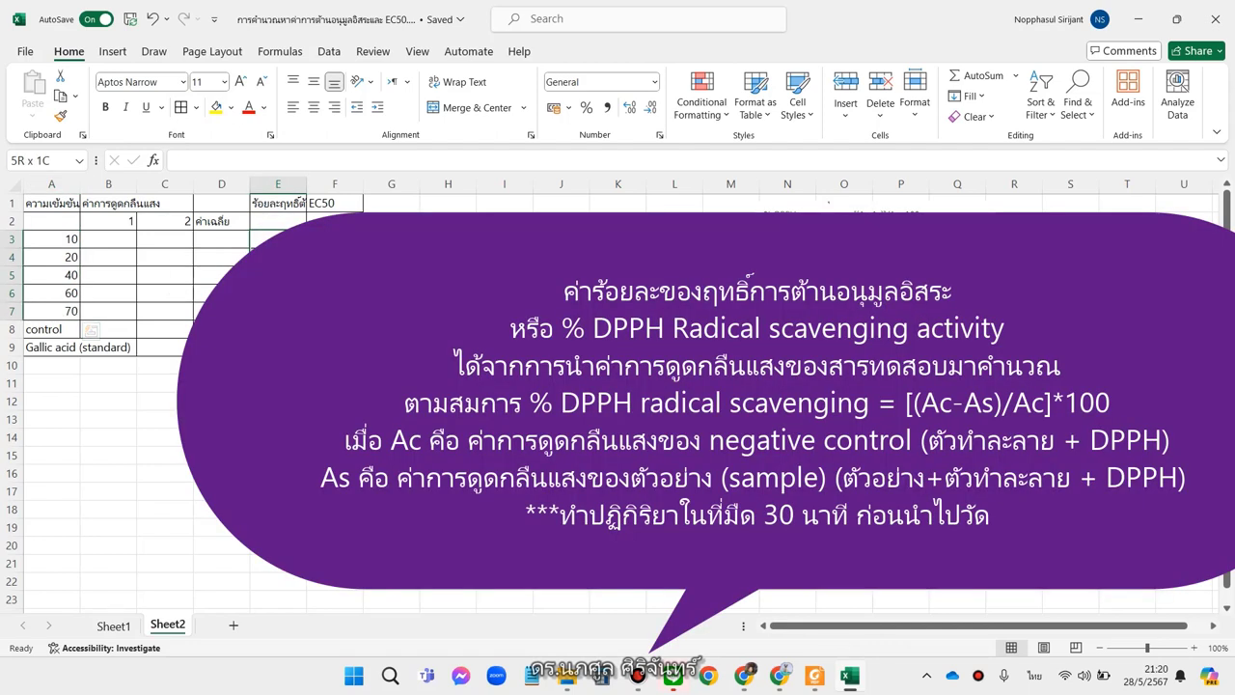
pyautogui.click(278, 239)
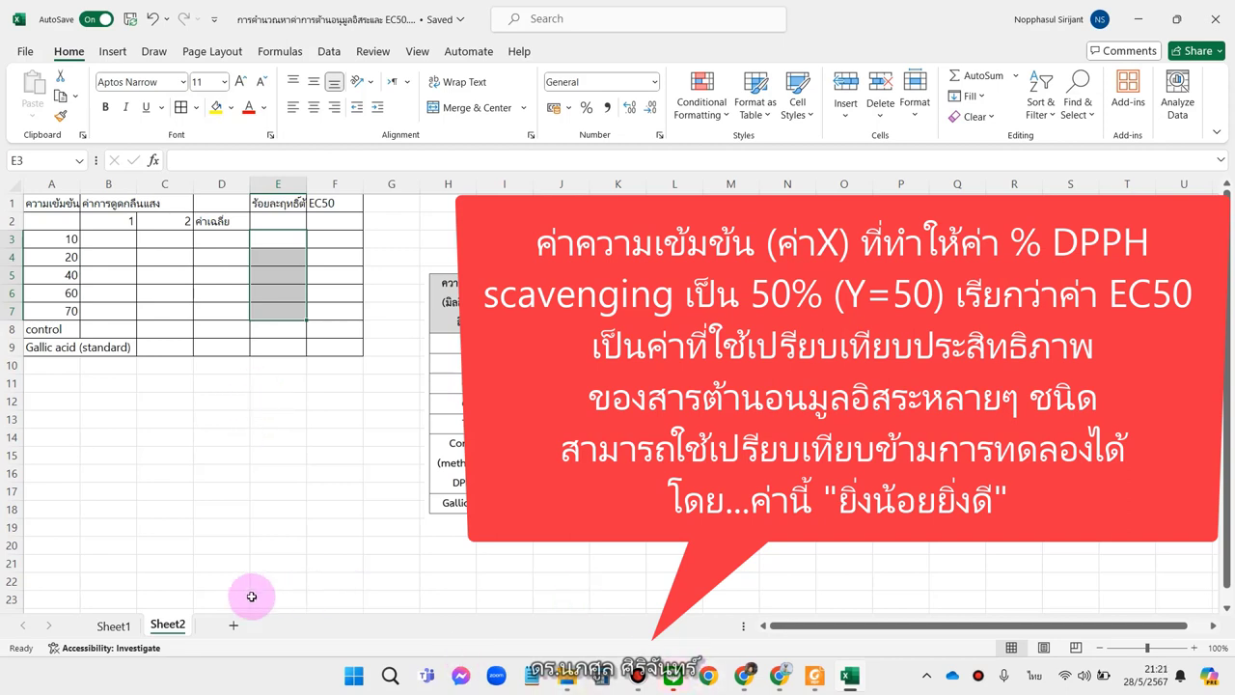
# - Copy the group 1 duplicate absorbance readings from Sheet1
pyautogui.click(126, 628)
pyautogui.scroll(-1, 267, 510)
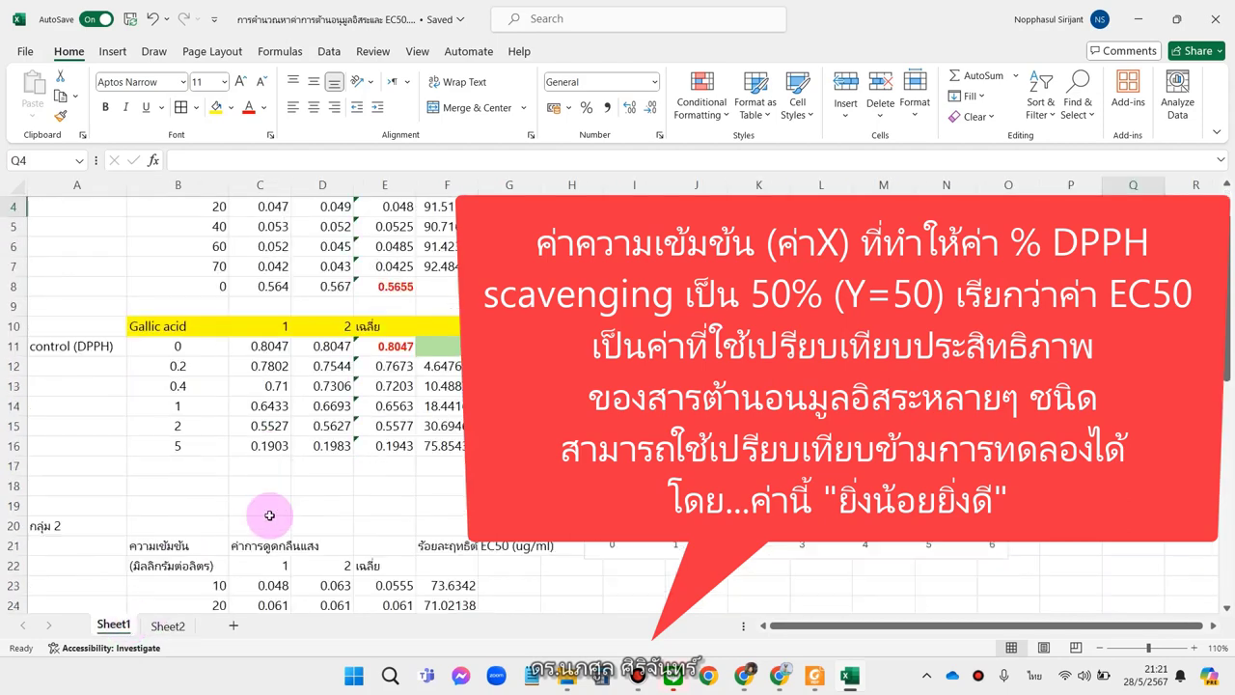
pyautogui.scroll(1, 267, 513)
pyautogui.moveTo(259, 248); pyautogui.dragTo(305, 347)
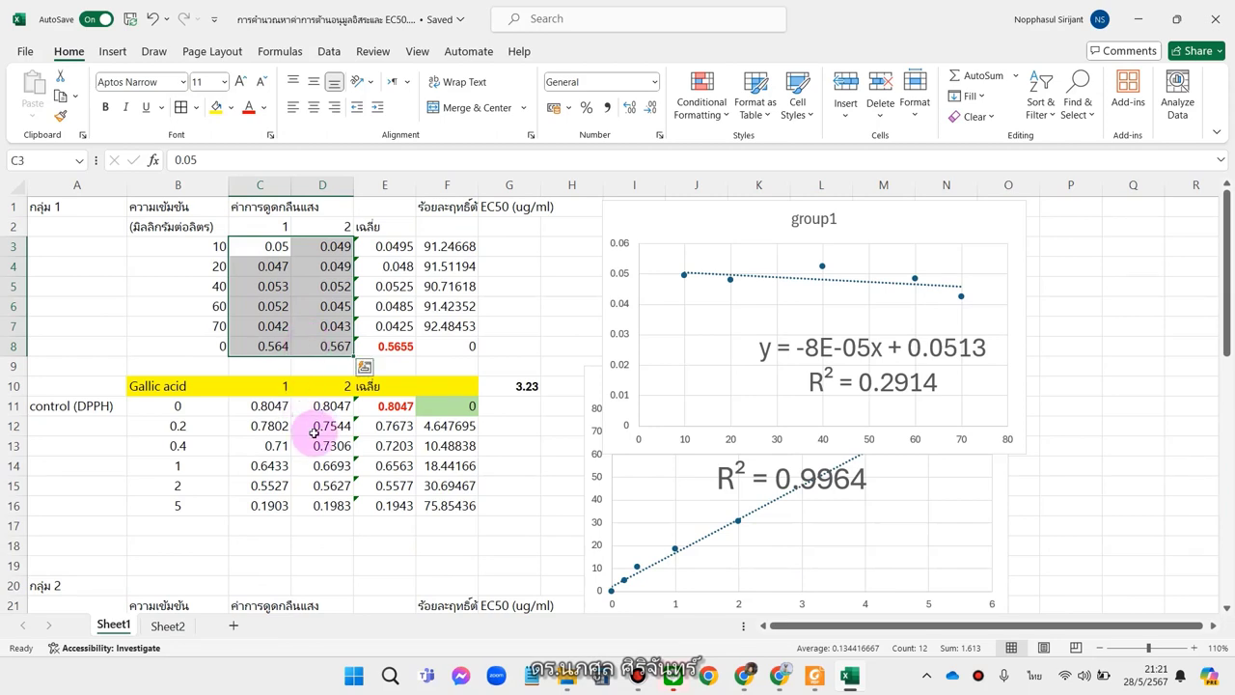
pyautogui.hotkey('ctrl', 'c')
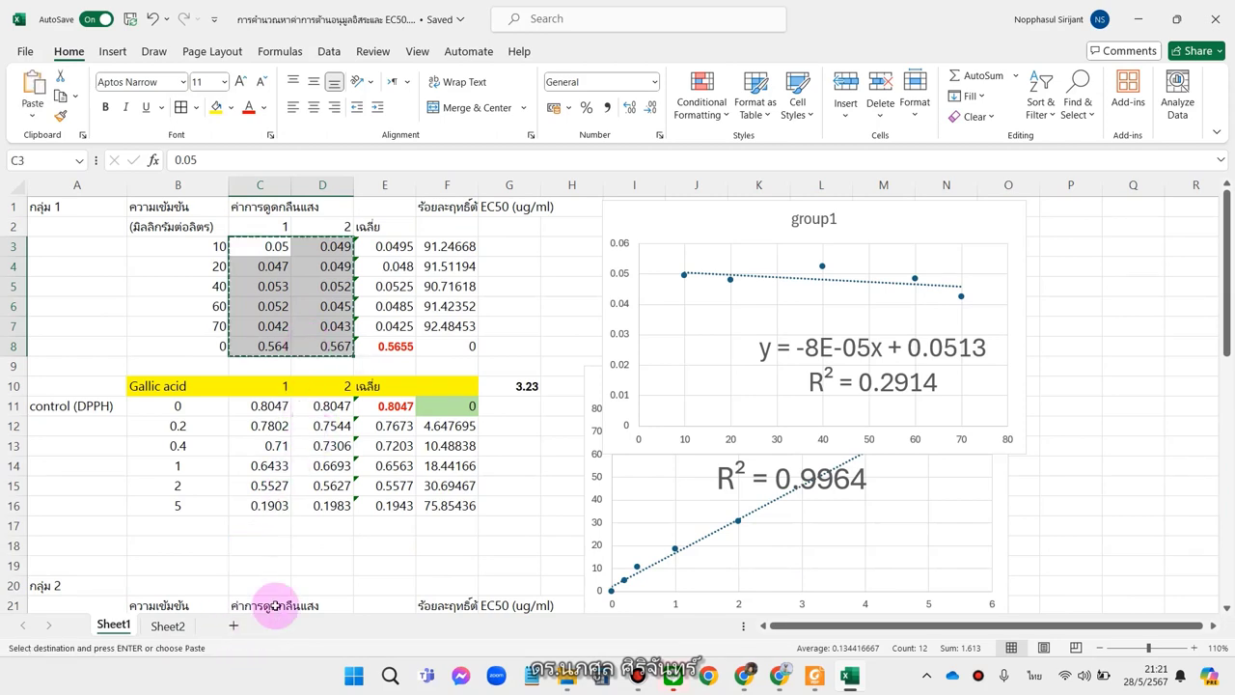
# - Paste the copied readings into Sheet2 at B13:C18
pyautogui.click(166, 625)
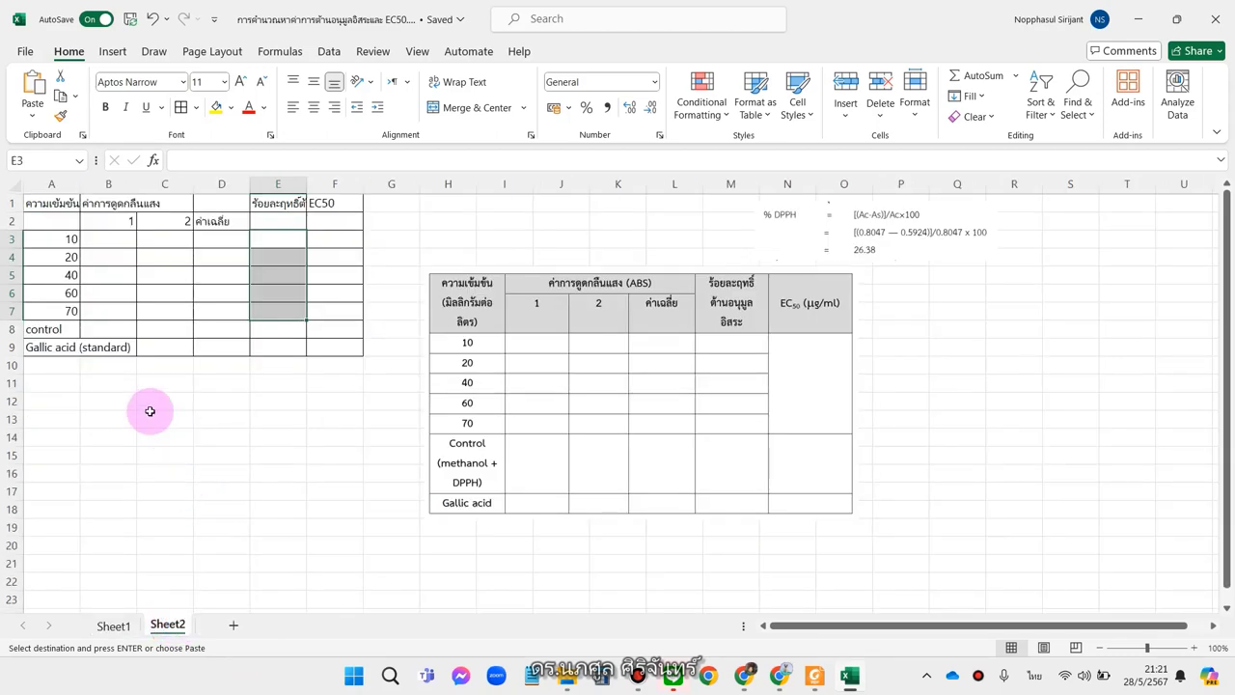
pyautogui.click(135, 386)
pyautogui.click(122, 420)
pyautogui.rightClick(121, 420)
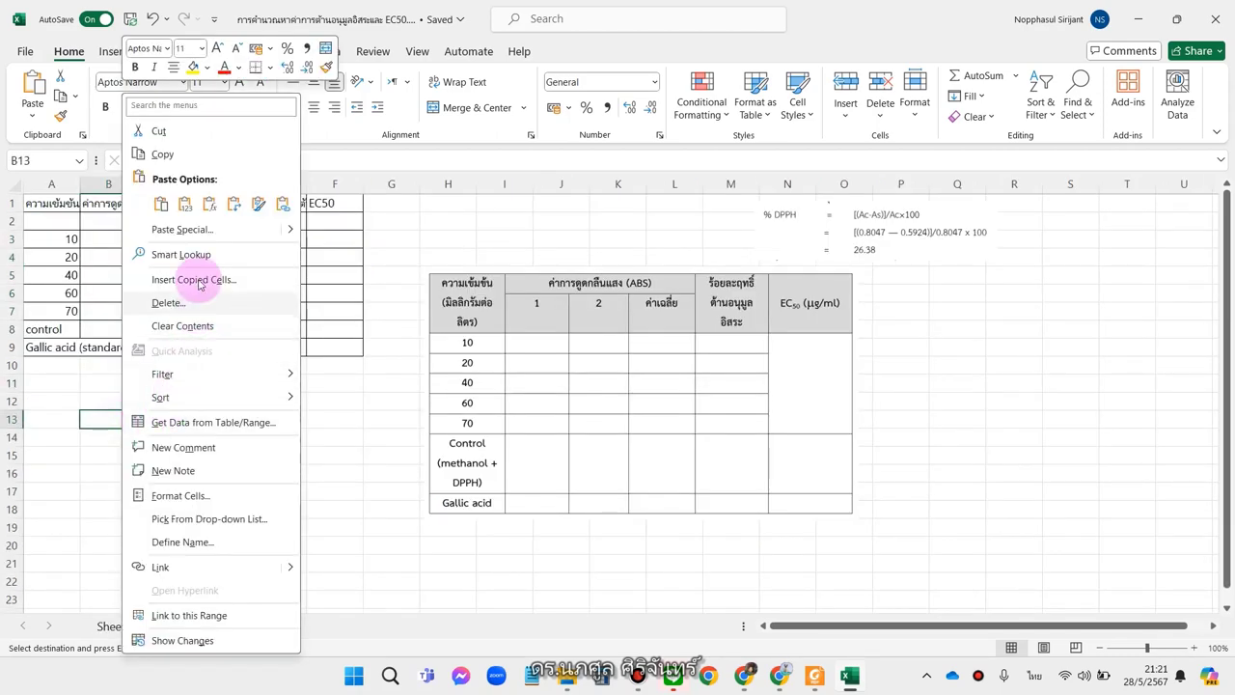
pyautogui.click(161, 204)
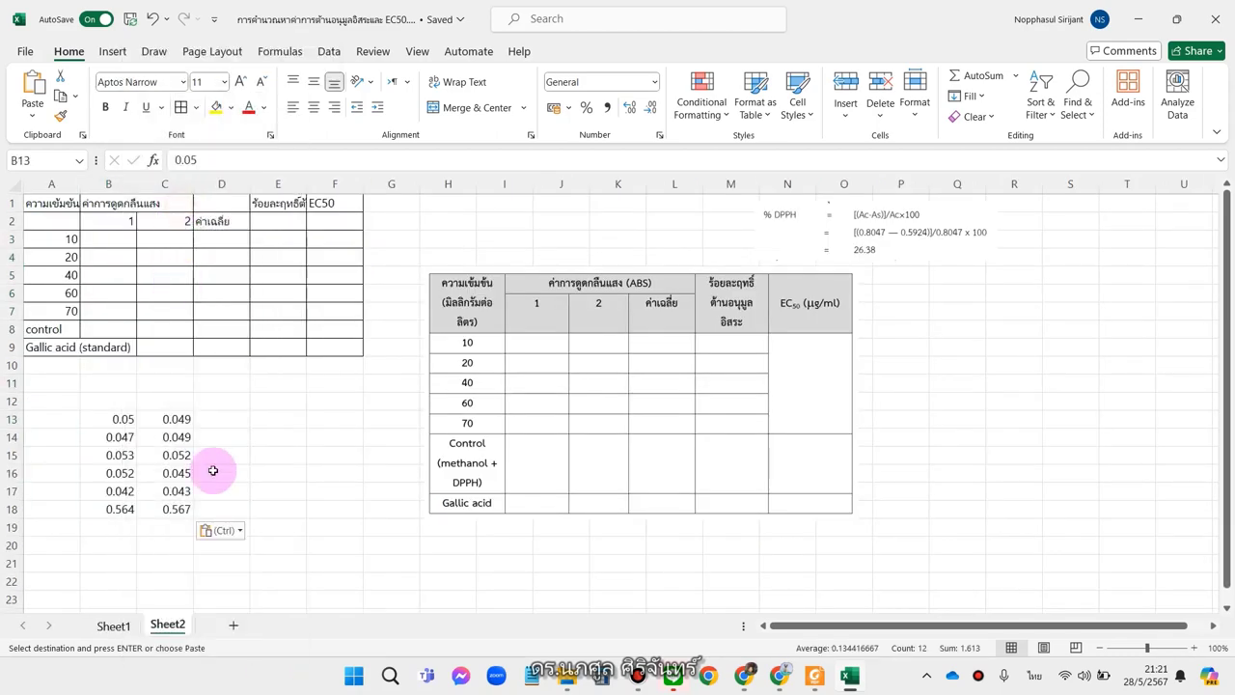
pyautogui.click(240, 474)
# - Copy the readings for concentrations 10 to 70 into table rows B3:C7
pyautogui.moveTo(118, 419); pyautogui.dragTo(112, 506)
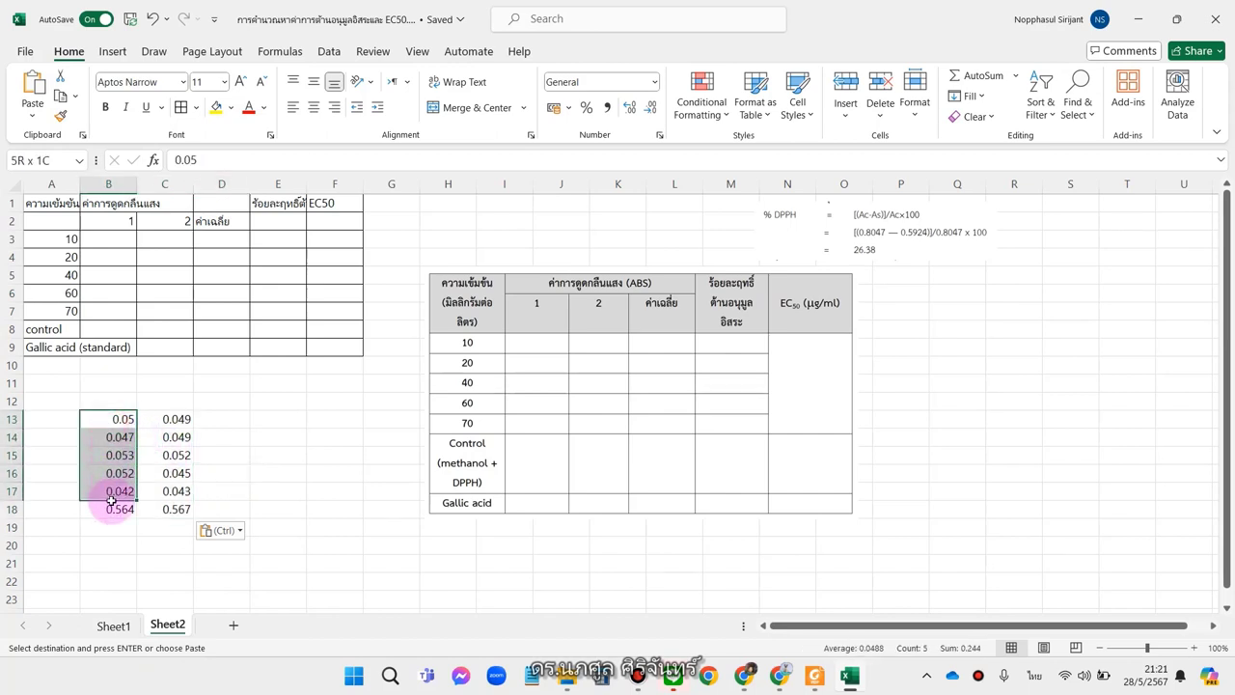
pyautogui.click(121, 419)
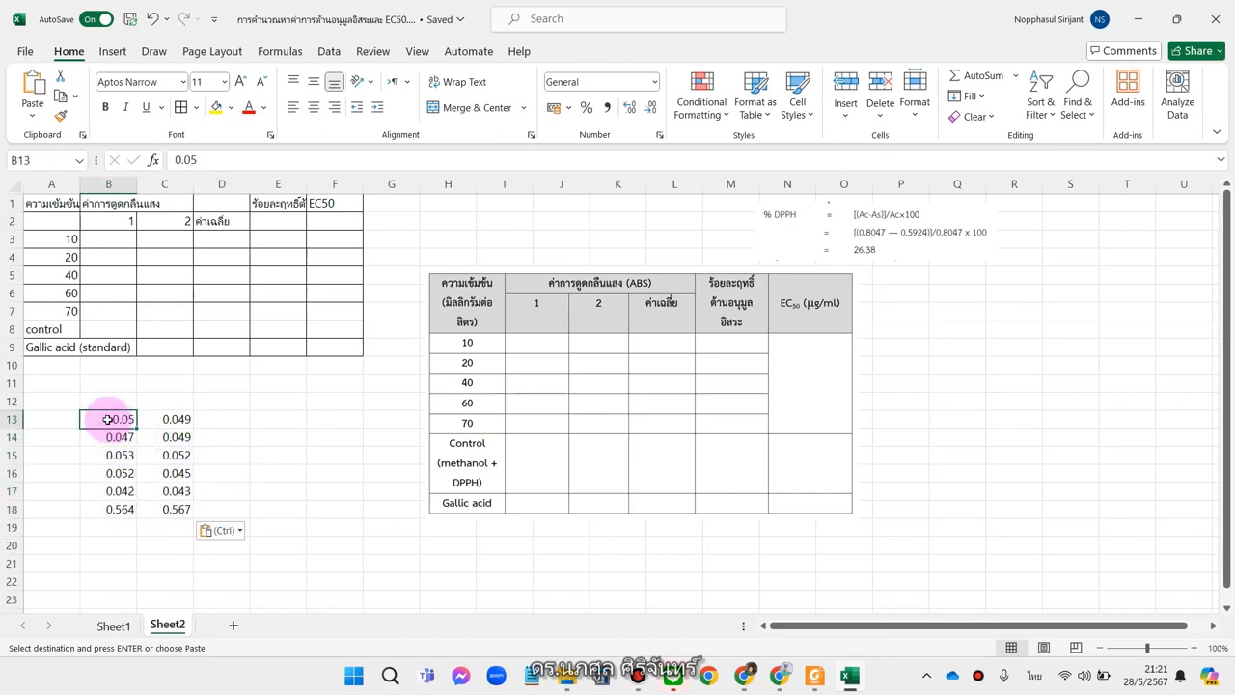
pyautogui.moveTo(122, 418)
pyautogui.mouseDown()
pyautogui.moveTo(169, 418)
pyautogui.moveTo(173, 437)
pyautogui.mouseUp()
pyautogui.click(116, 238)
pyautogui.hotkey('ctrl', 'v')
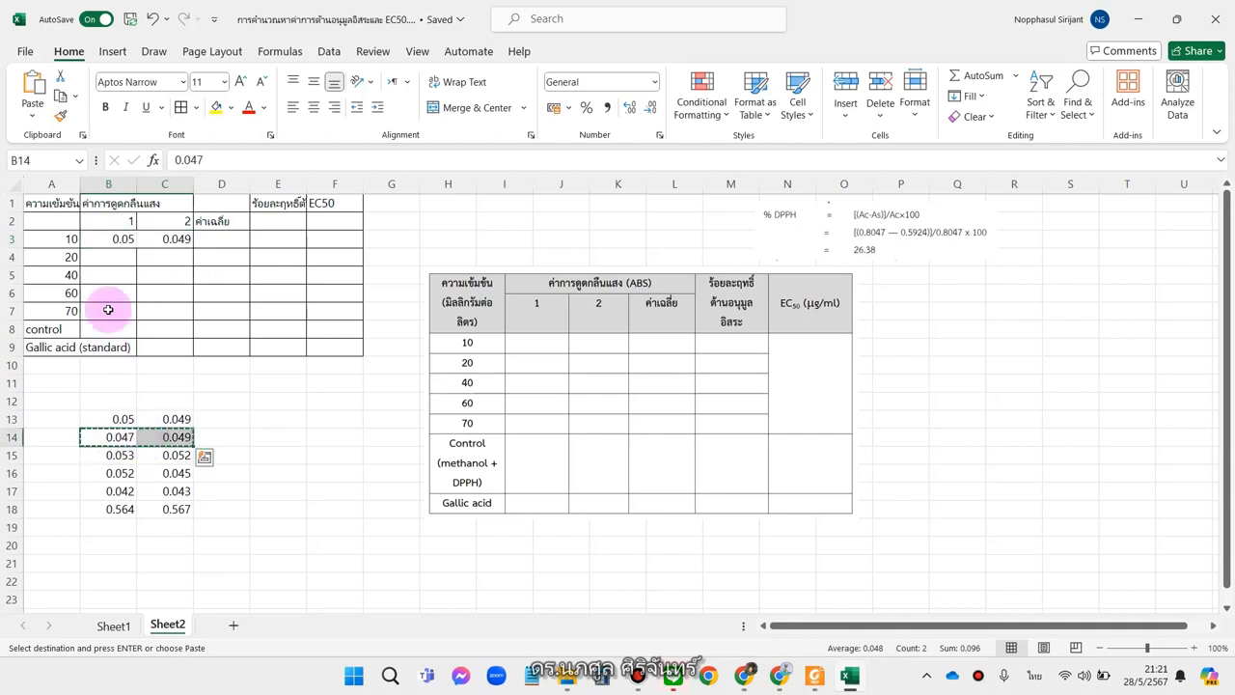
pyautogui.click(116, 257)
pyautogui.hotkey('ctrl', 'v')
pyautogui.click(116, 275)
pyautogui.hotkey('ctrl', 'v')
pyautogui.moveTo(120, 473)
pyautogui.mouseDown()
pyautogui.moveTo(173, 473)
pyautogui.moveTo(174, 491)
pyautogui.mouseUp()
pyautogui.click(116, 292)
pyautogui.hotkey('ctrl', 'v')
pyautogui.moveTo(116, 310); pyautogui.dragTo(141, 313)
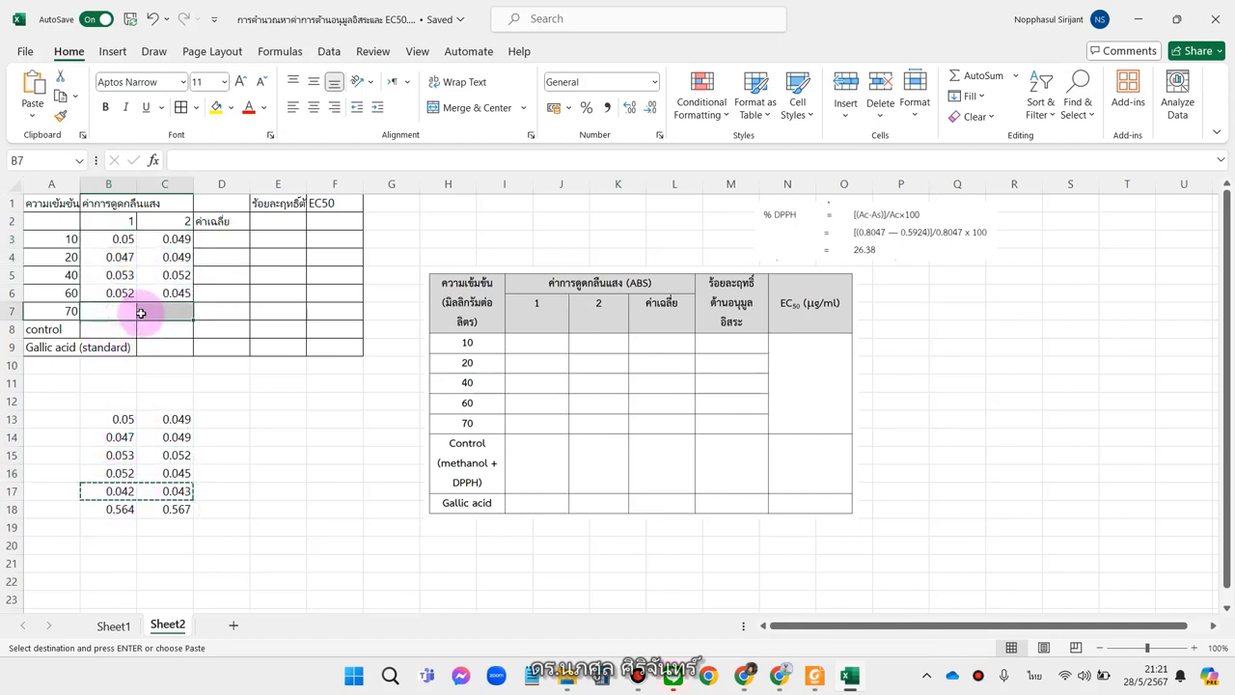
pyautogui.hotkey('ctrl', 'v')
# - Copy the control readings (0.564, 0.567) from row 18 into B8:C8
pyautogui.moveTo(116, 509); pyautogui.dragTo(157, 506)
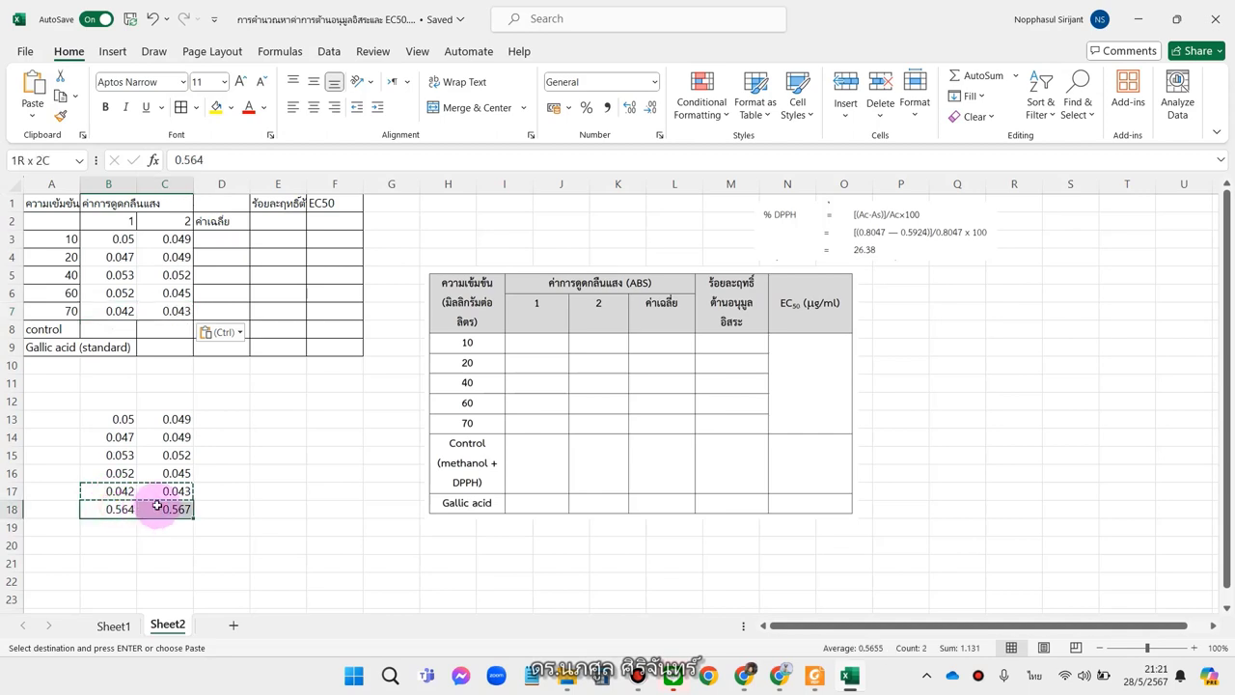
pyautogui.hotkey('ctrl', 'c')
pyautogui.moveTo(114, 330); pyautogui.dragTo(142, 329)
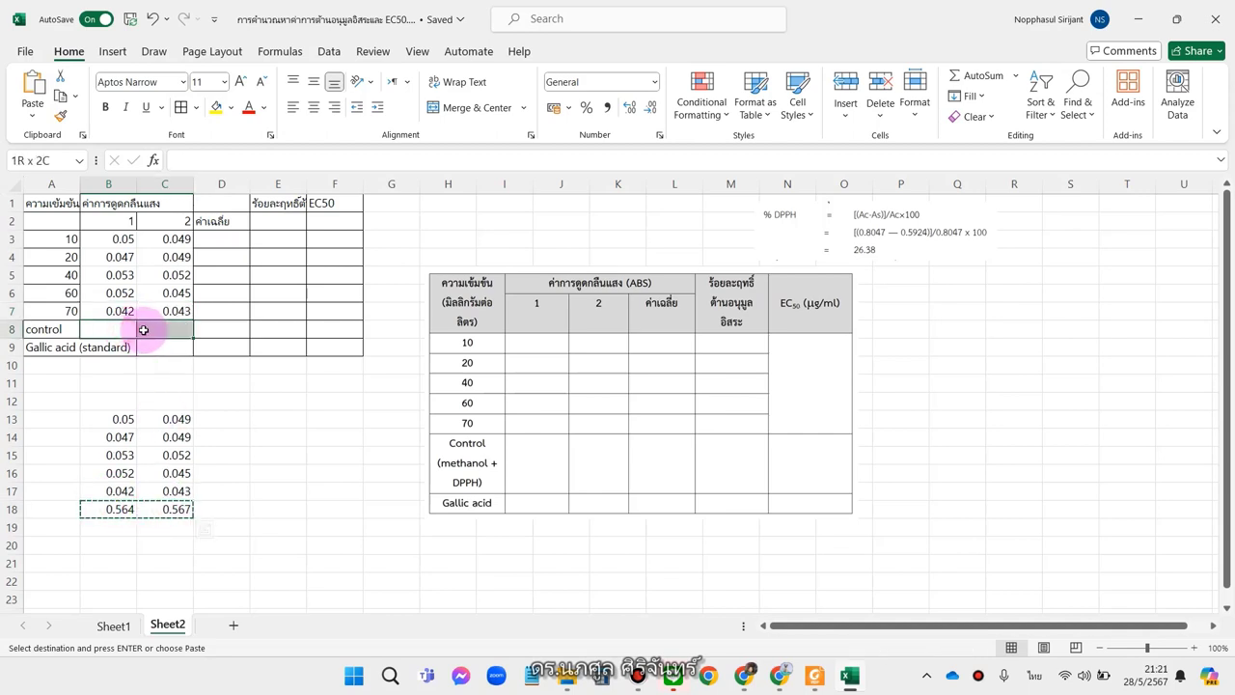
pyautogui.hotkey('ctrl', 'v')
pyautogui.click(69, 487)
pyautogui.click(130, 349)
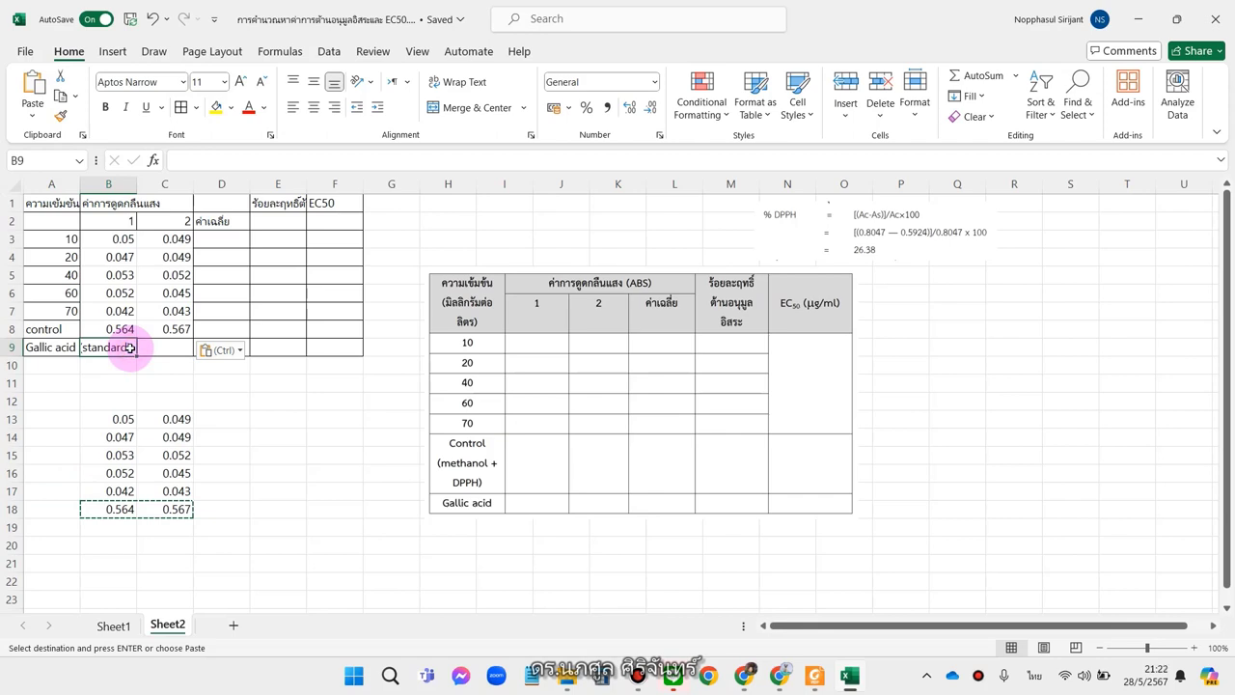
pyautogui.hotkey('alt', 'Tab')
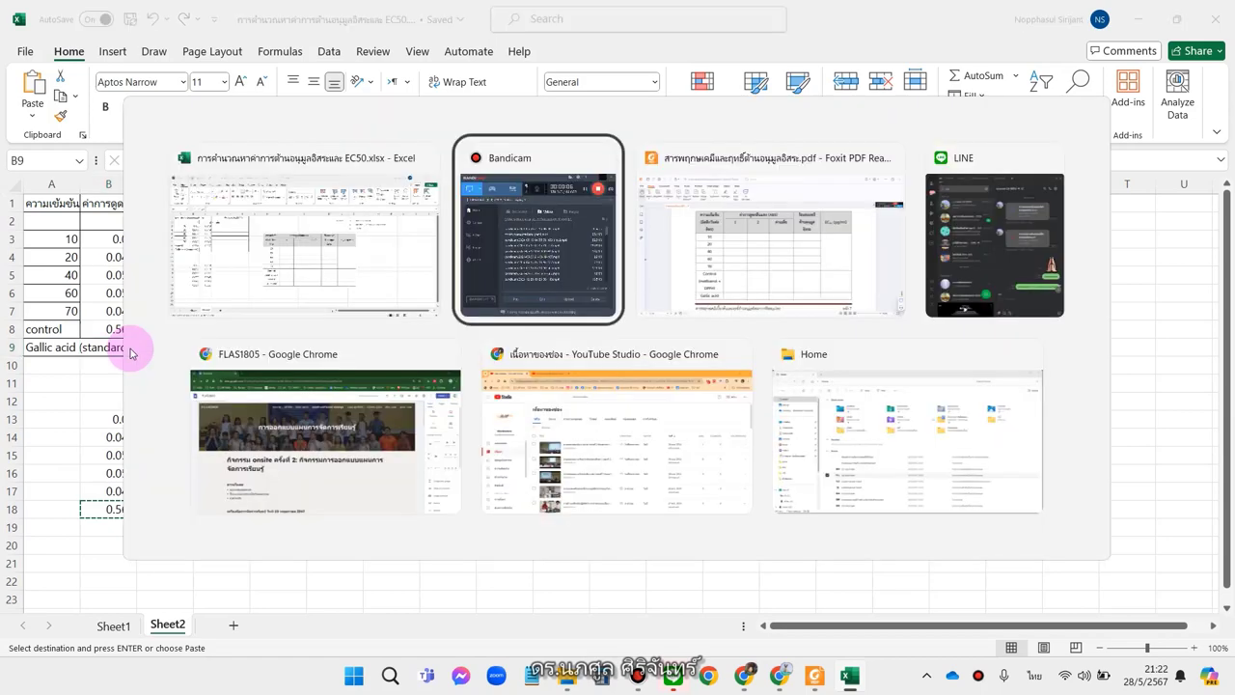
pyautogui.hotkey('alt', 'Tab')
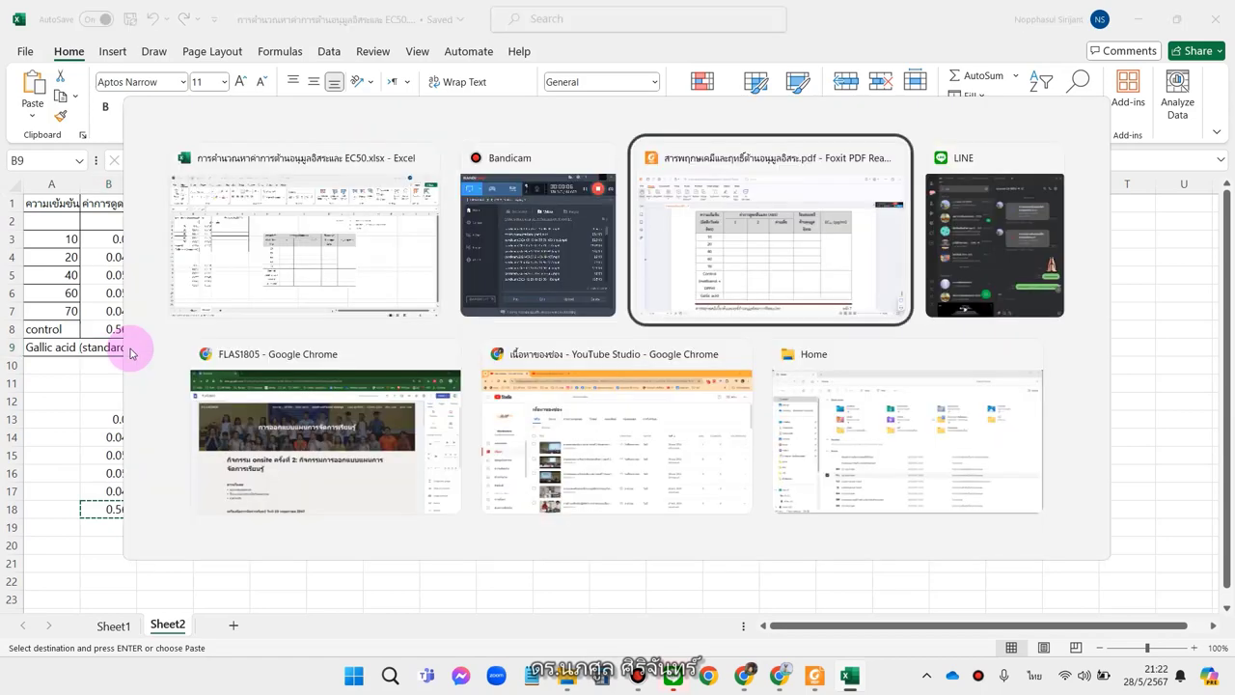
pyautogui.scroll(1, 592, 400)
pyautogui.scroll(2, 598, 404)
pyautogui.scroll(-1, 598, 404)
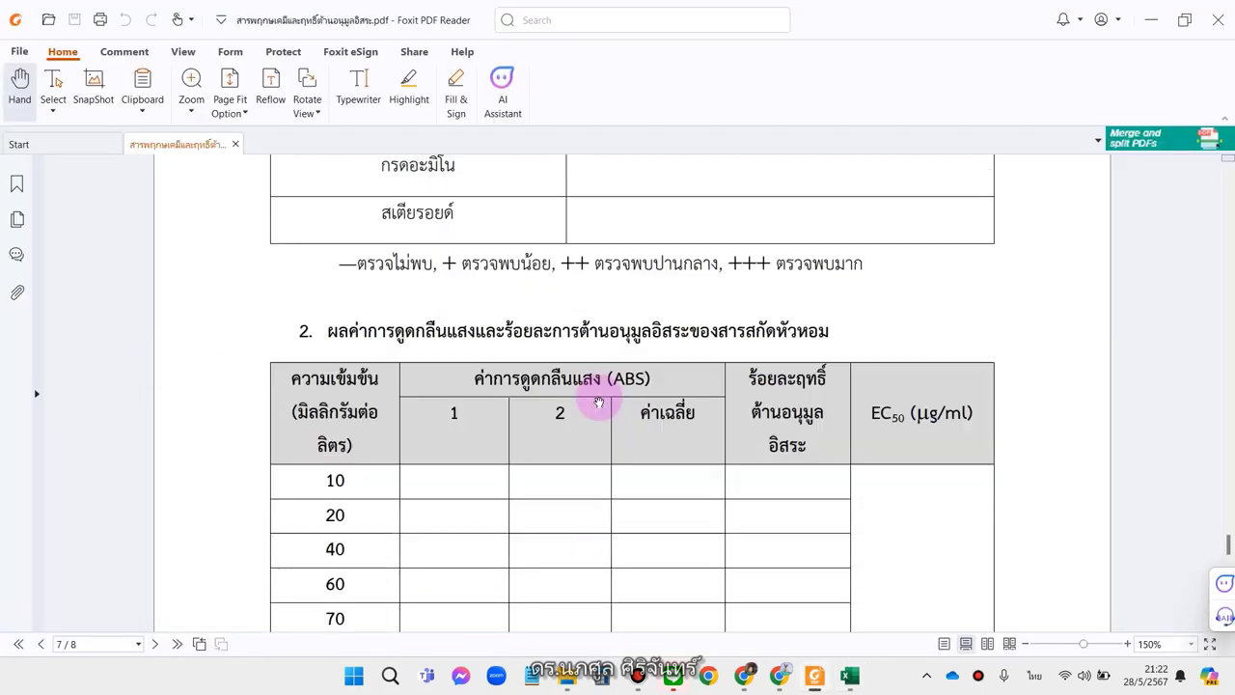
pyautogui.scroll(3, 598, 404)
pyautogui.scroll(3, 598, 404)
pyautogui.scroll(5, 599, 403)
pyautogui.scroll(5, 601, 403)
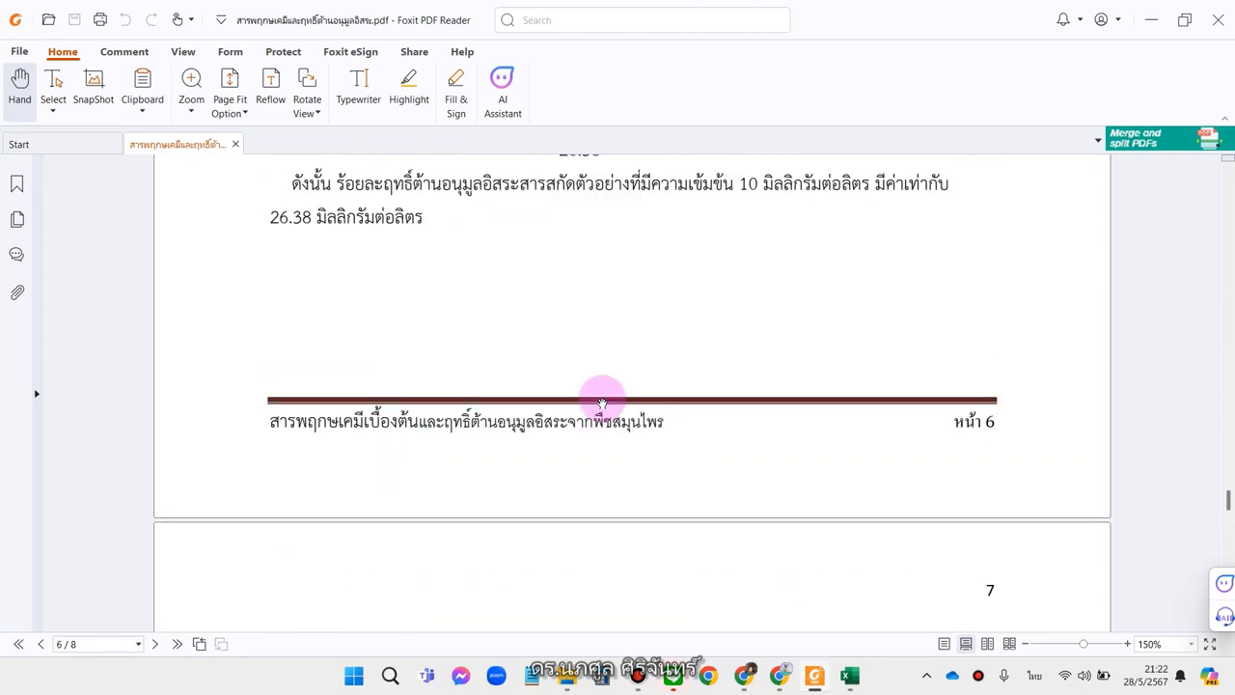
pyautogui.scroll(4, 601, 403)
pyautogui.scroll(1, 431, 421)
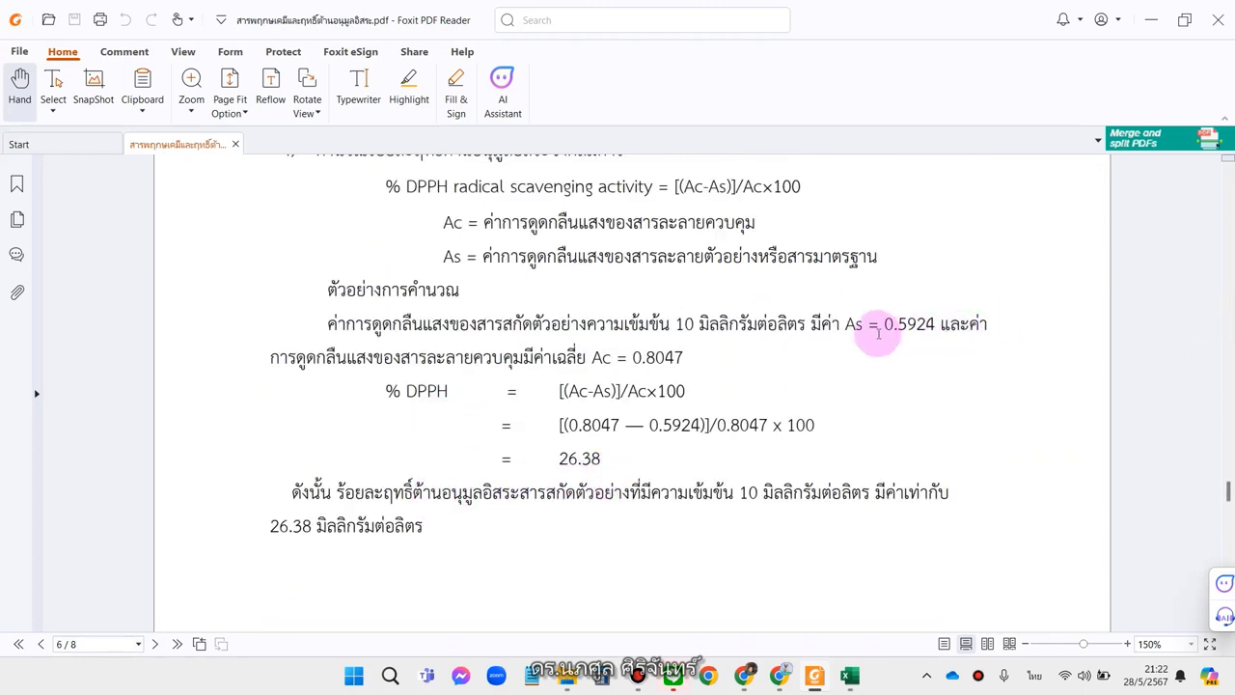
pyautogui.hotkey('alt', 'Tab')
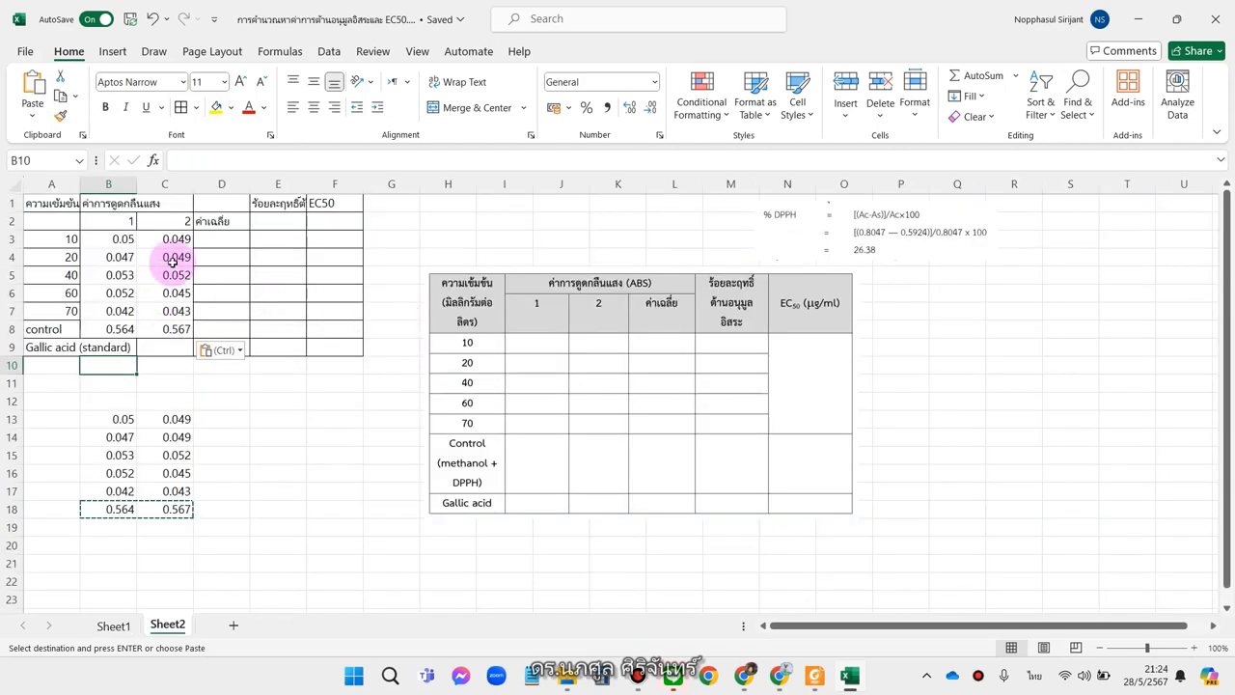
# - Enter =AVERAGE(B3:C3) in D3, giving 0.0495, and recheck the formula
pyautogui.click(217, 242)
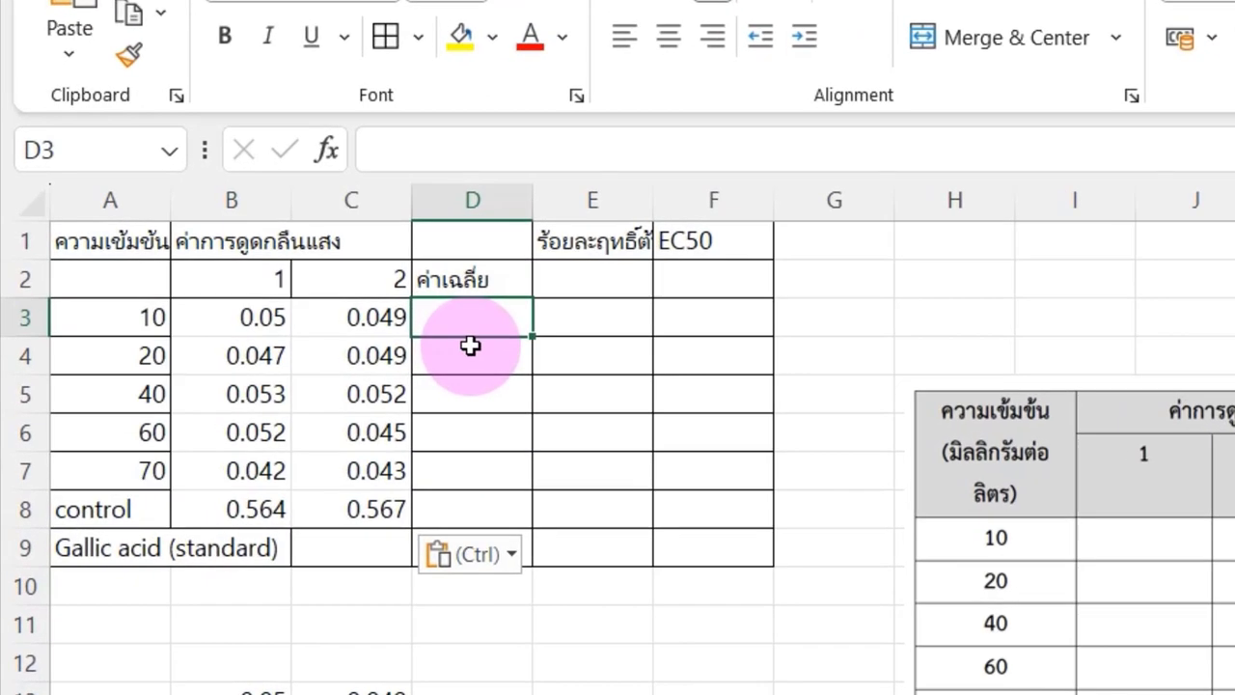
pyautogui.write('=')
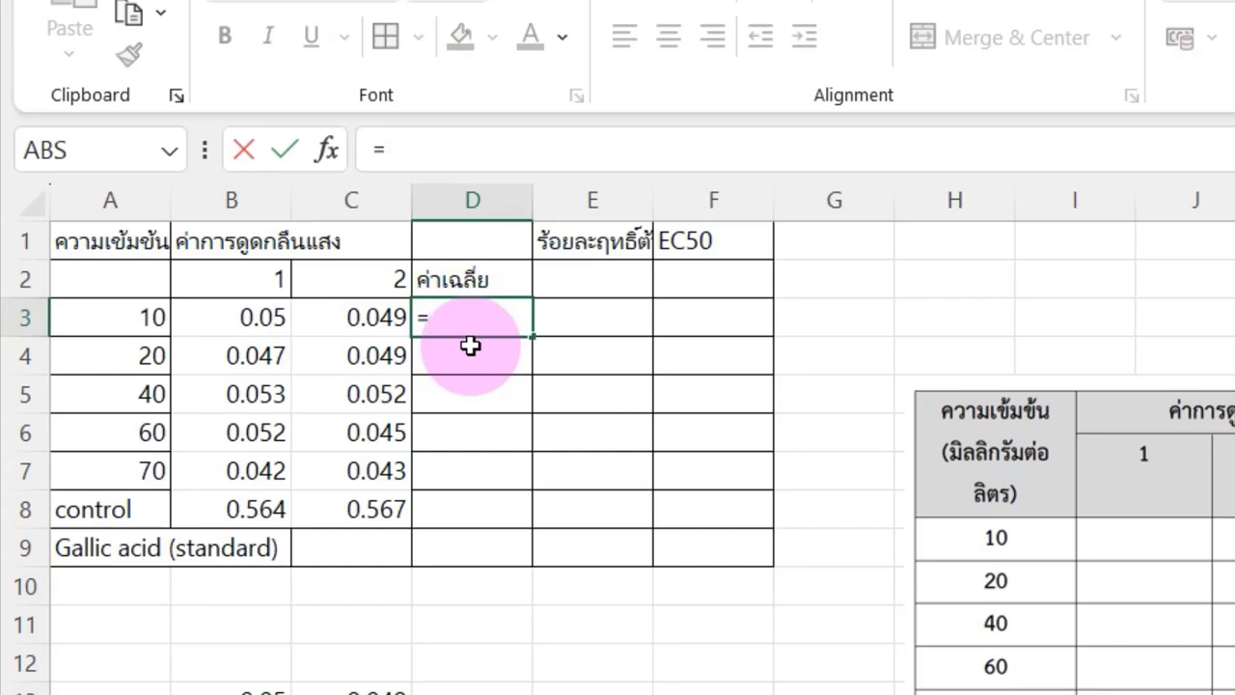
pyautogui.write('average')
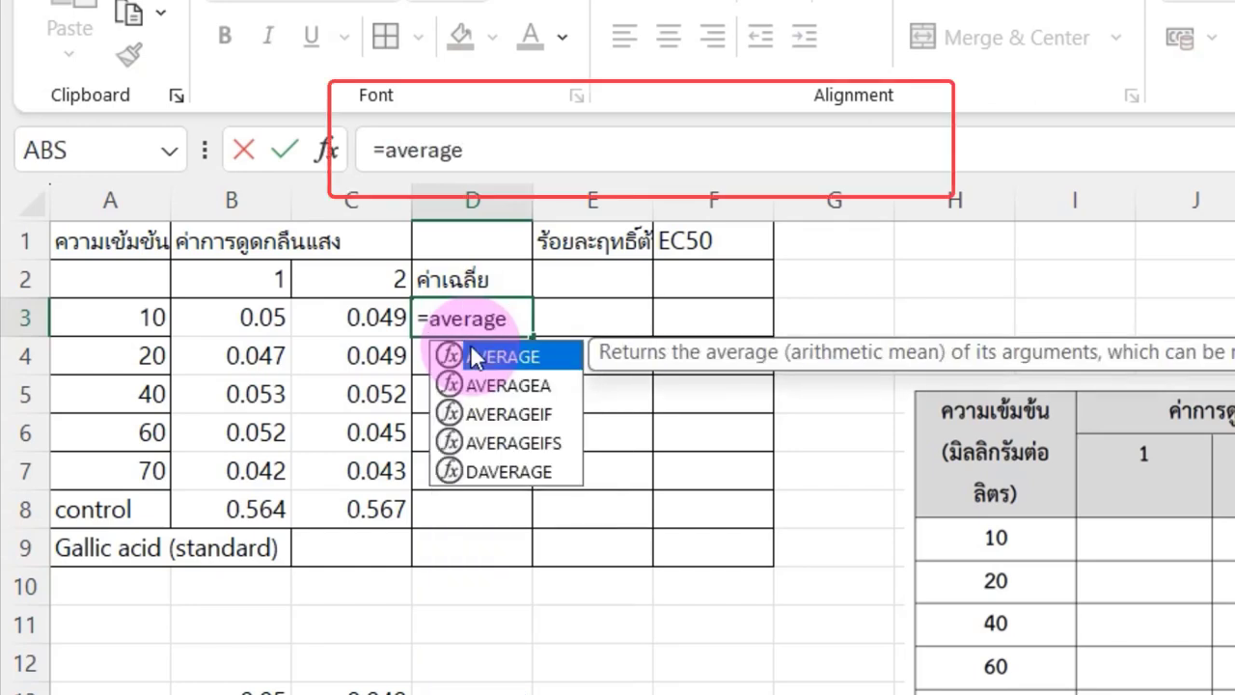
pyautogui.write('(')
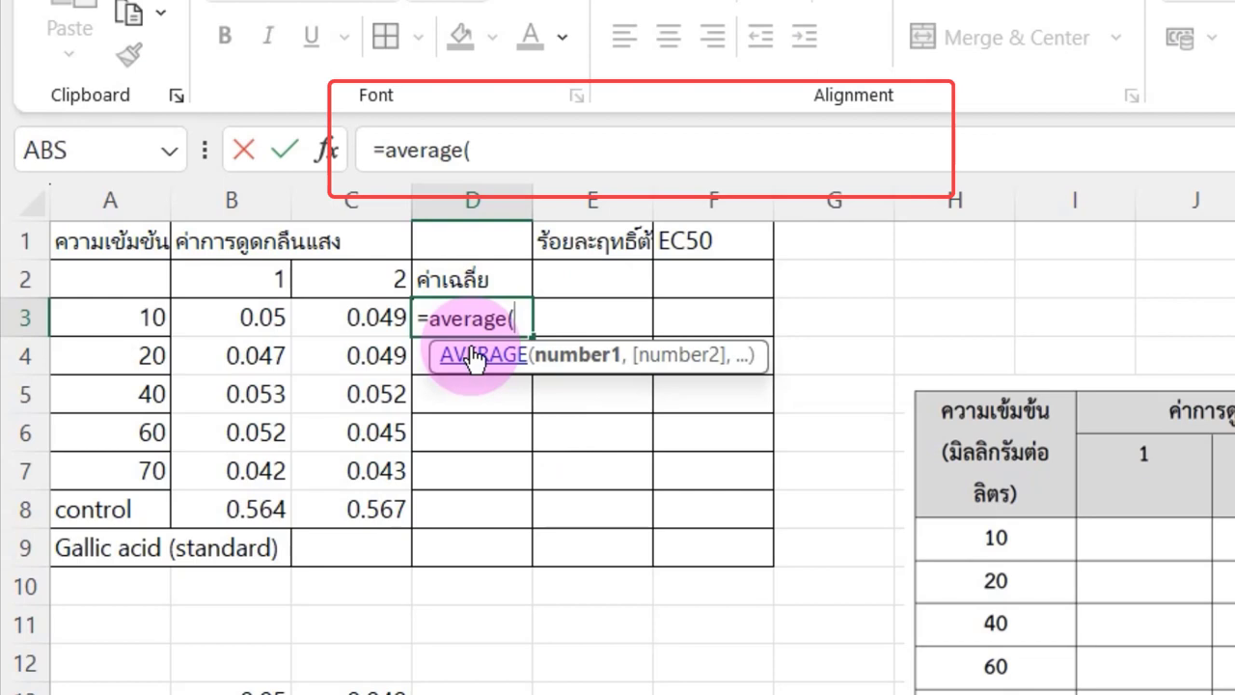
pyautogui.moveTo(232, 319); pyautogui.dragTo(306, 321)
pyautogui.write(')')
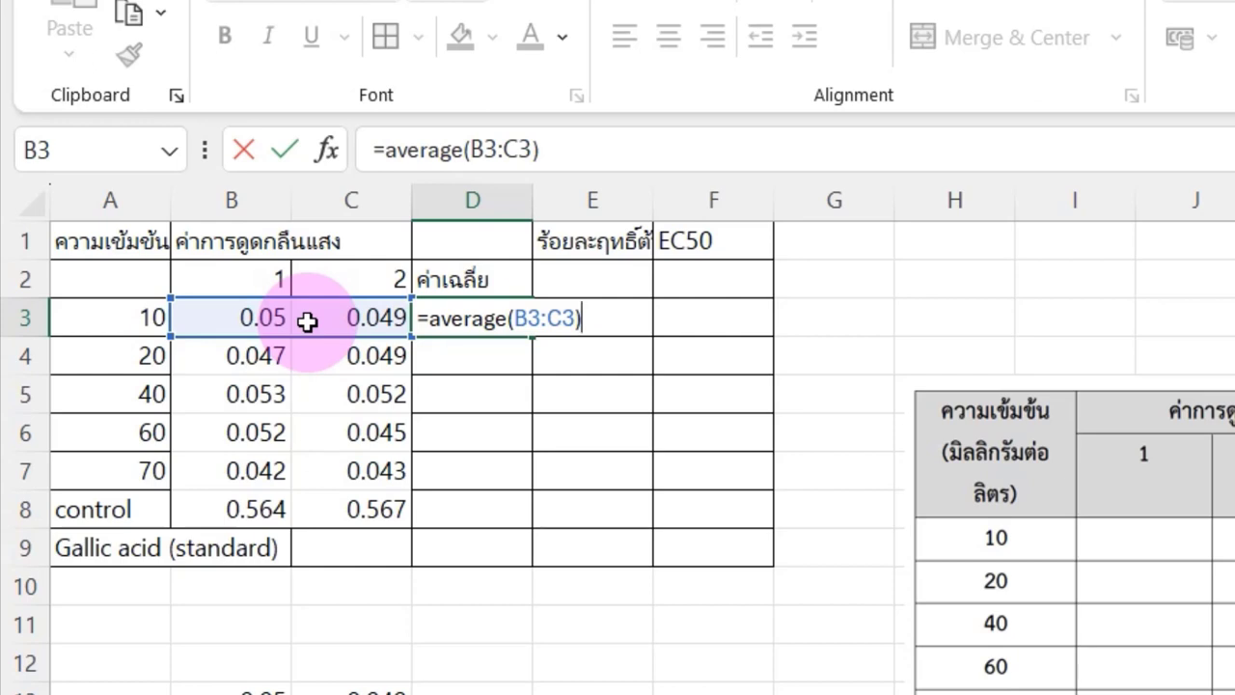
pyautogui.press('Return')
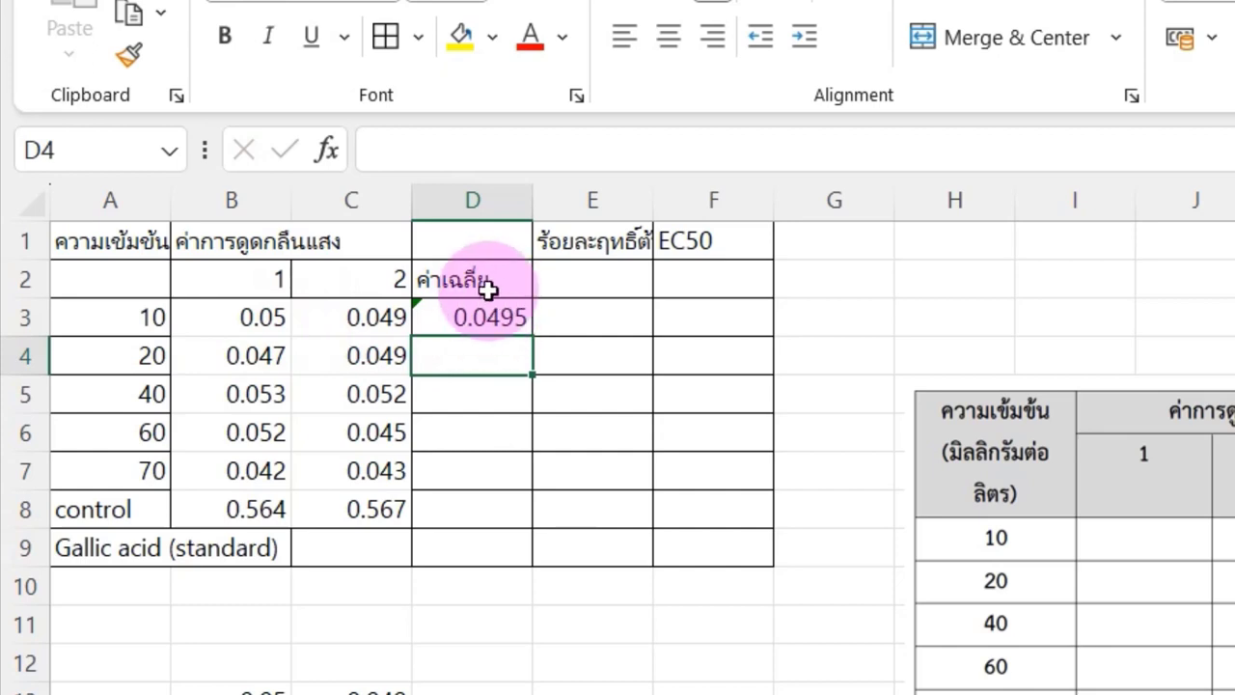
pyautogui.click(470, 317)
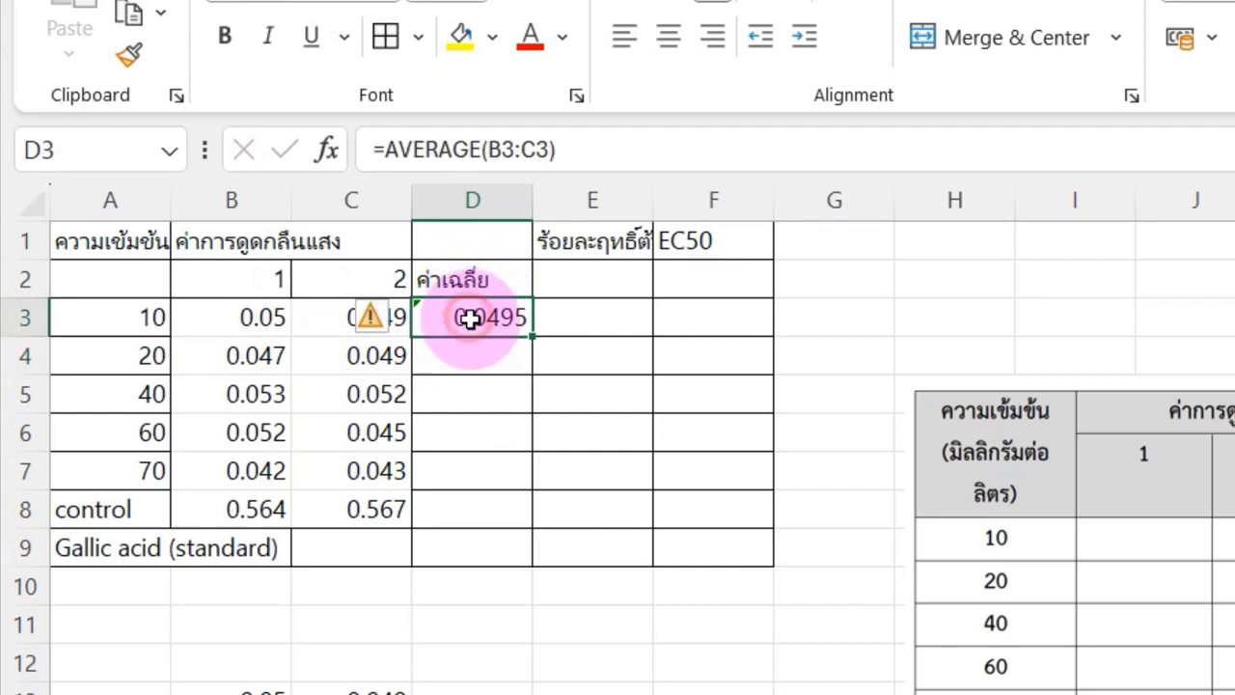
pyautogui.click(457, 499)
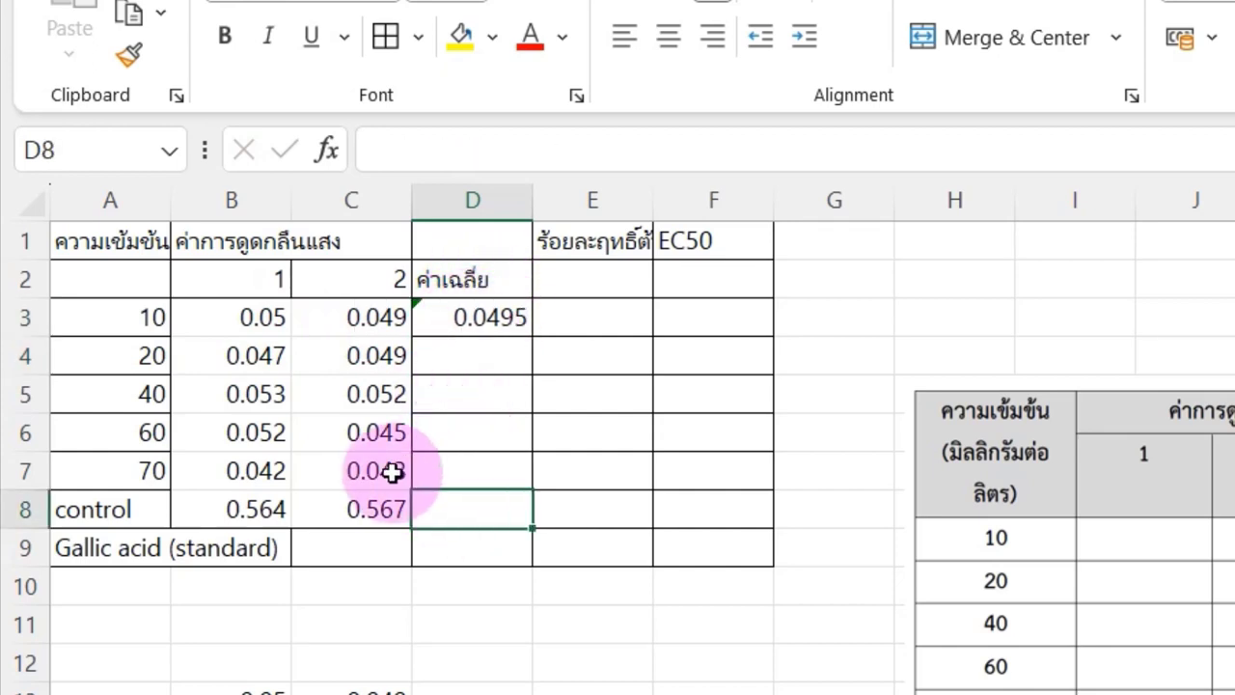
pyautogui.click(473, 315)
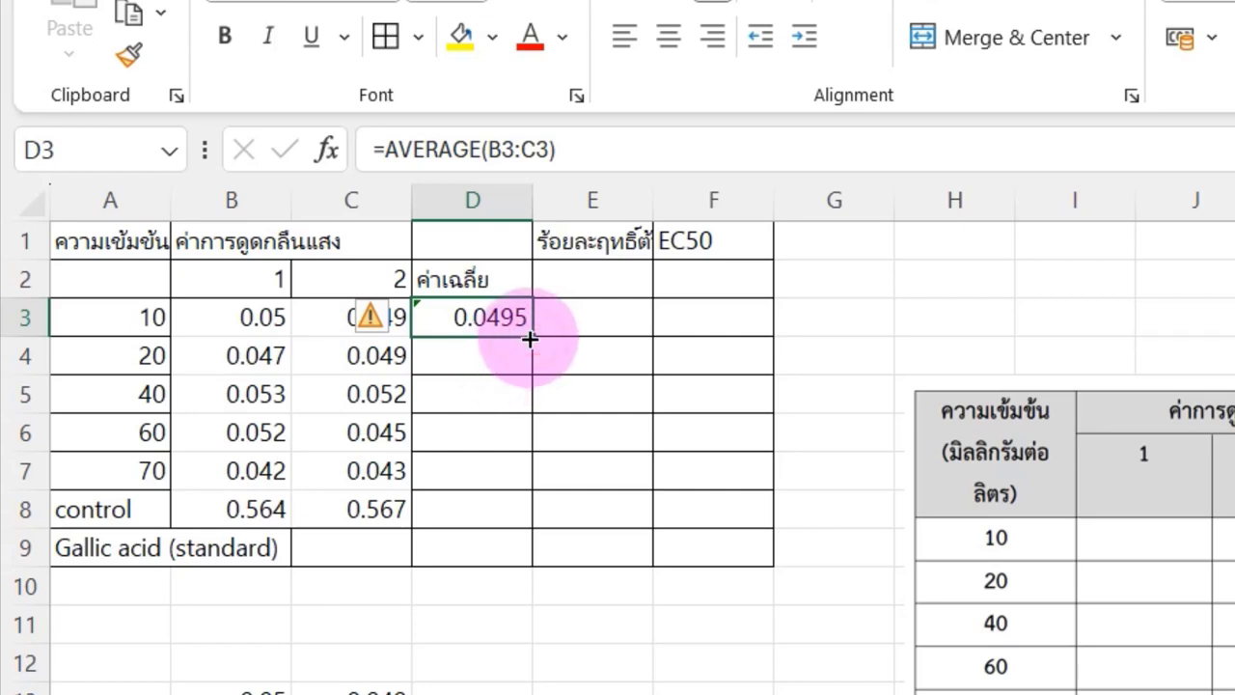
# - Fill D3's average formula down to D8 and compare D3 with its readings
pyautogui.moveTo(530, 339); pyautogui.dragTo(533, 526)
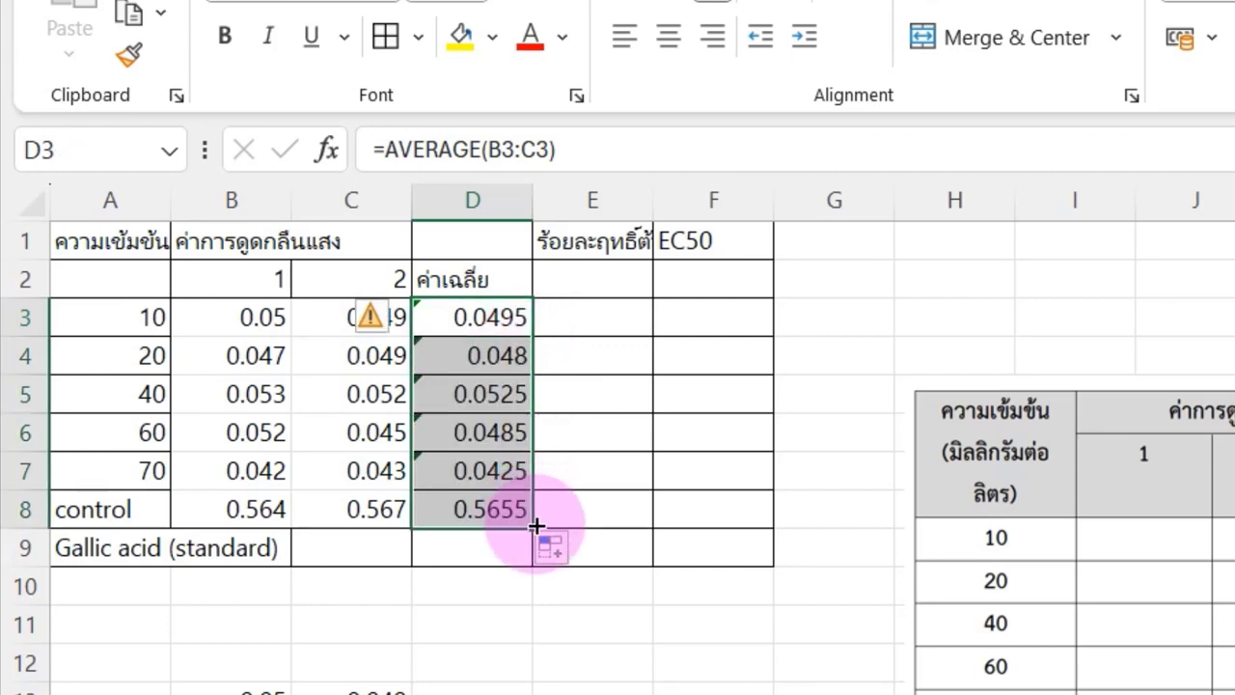
pyautogui.click(480, 309)
pyautogui.click(480, 353)
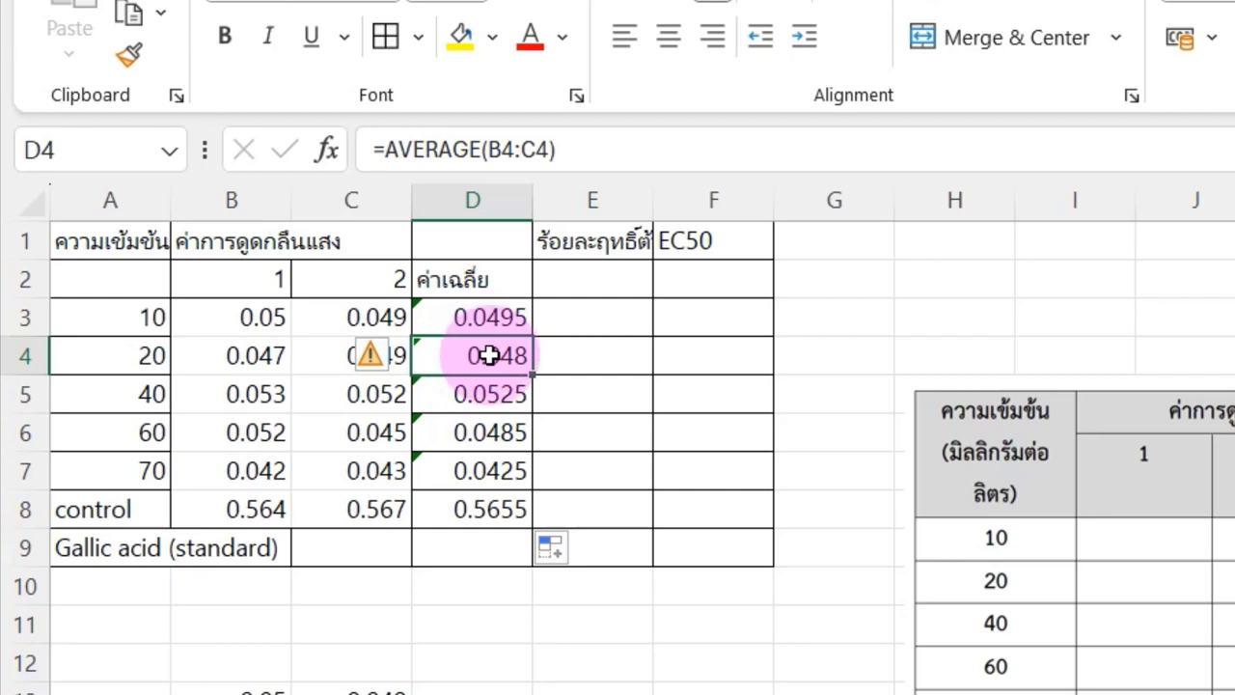
pyautogui.click(475, 315)
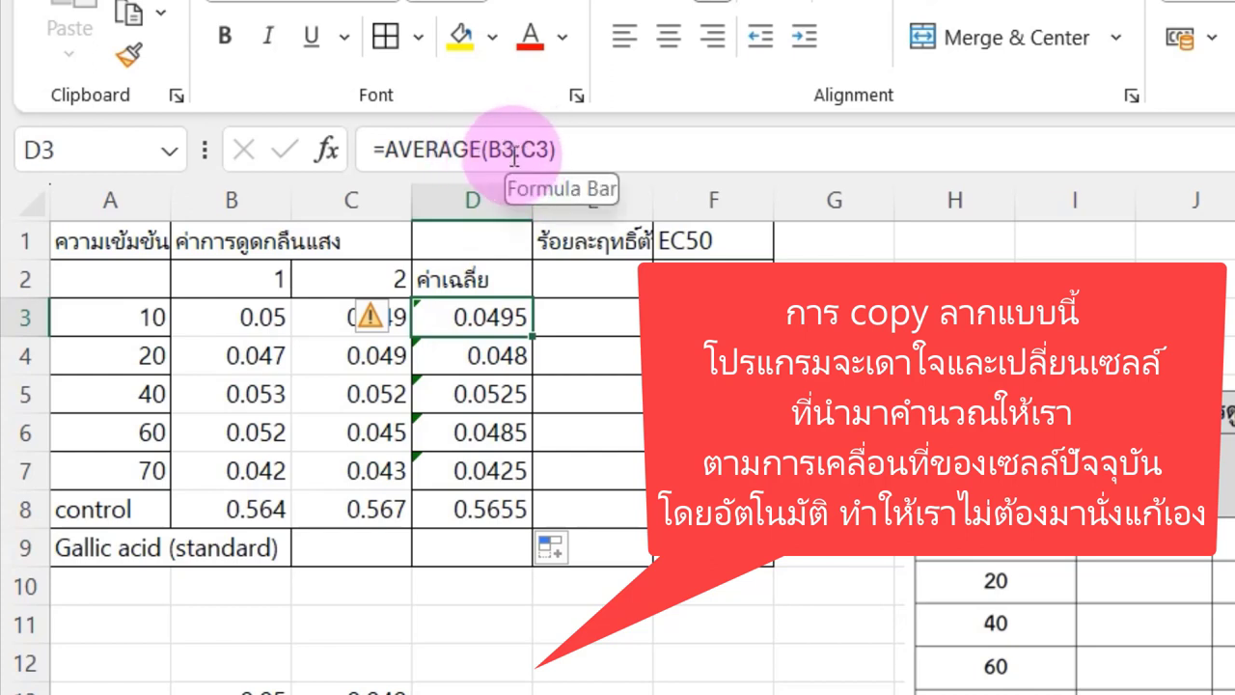
pyautogui.click(236, 318)
pyautogui.click(376, 314)
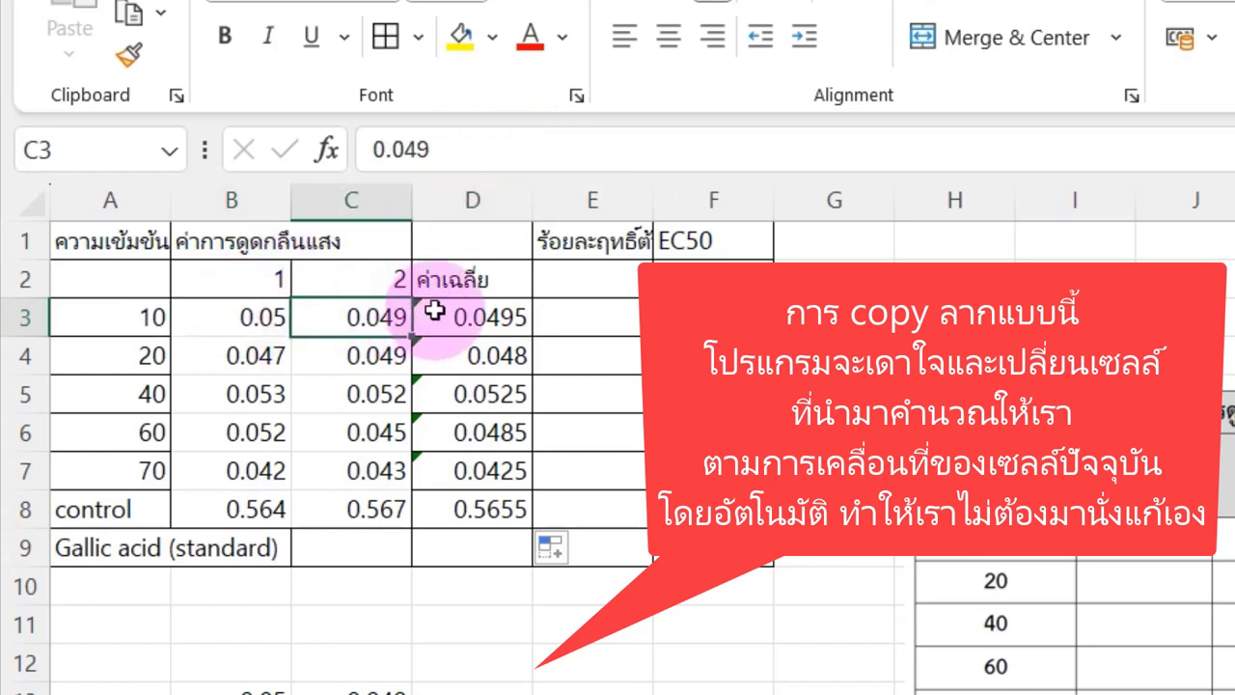
pyautogui.click(470, 316)
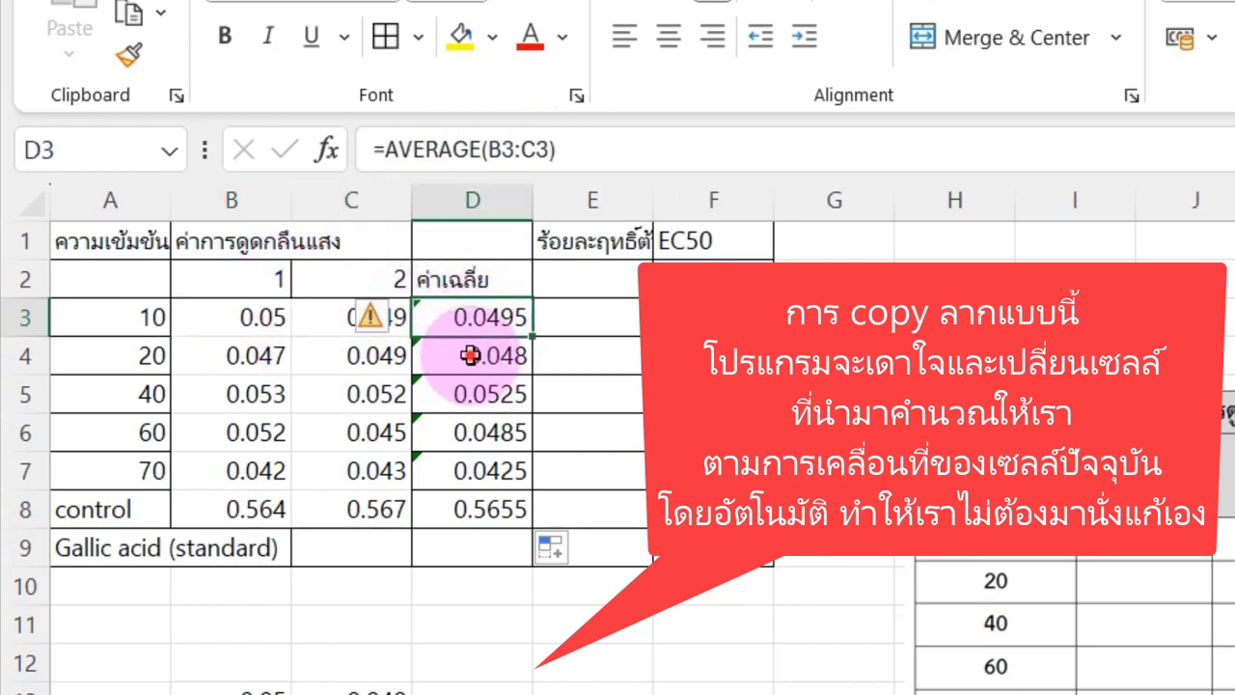
# - Check the adjusted averages in D4, D5 and the control's D8 (0.5655)
pyautogui.click(470, 355)
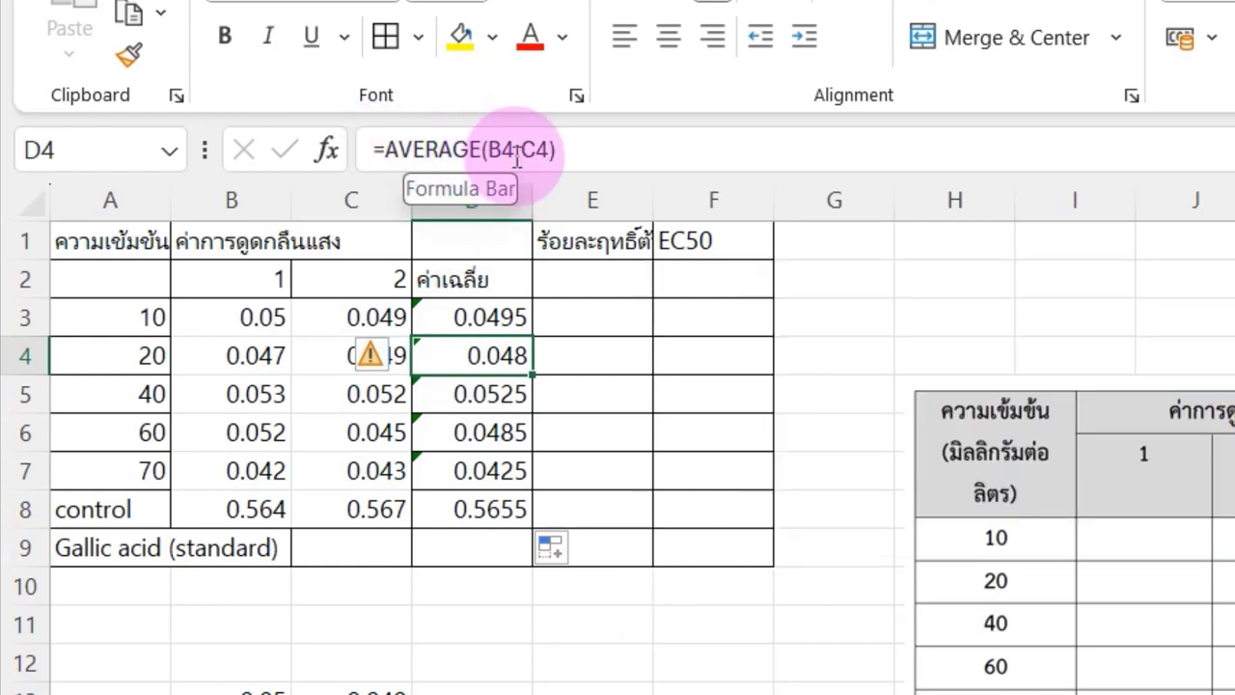
pyautogui.click(272, 353)
pyautogui.click(386, 359)
pyautogui.click(427, 391)
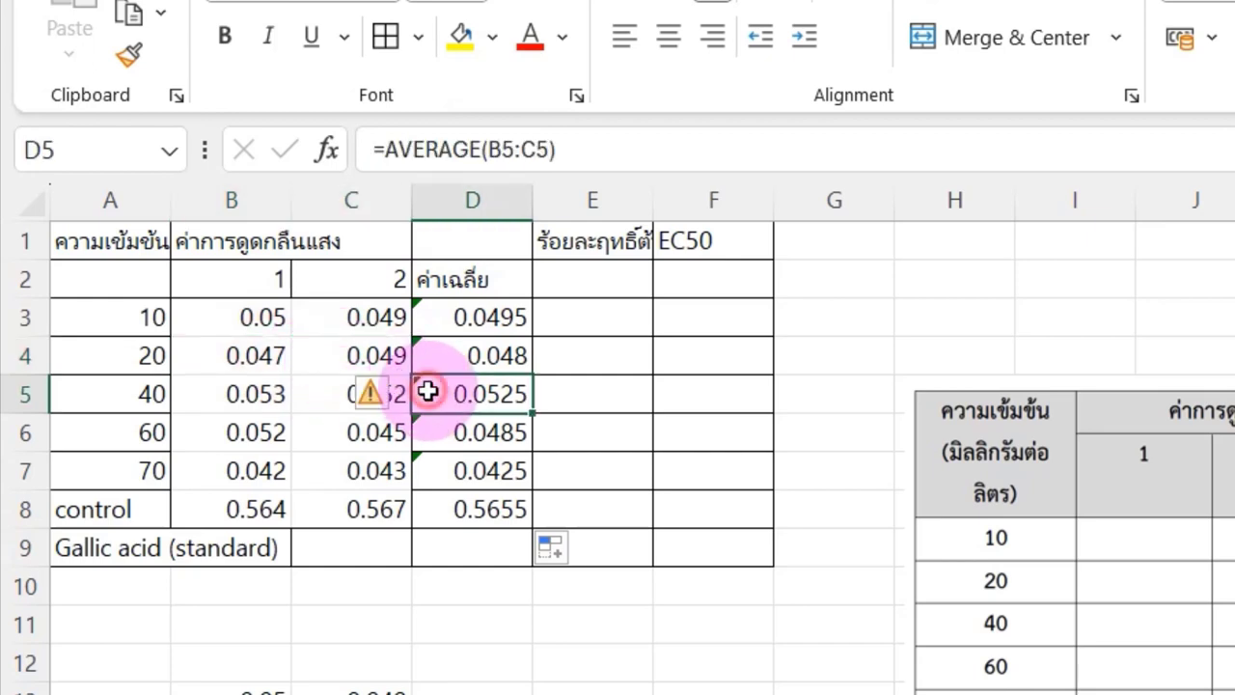
pyautogui.click(463, 514)
pyautogui.click(579, 312)
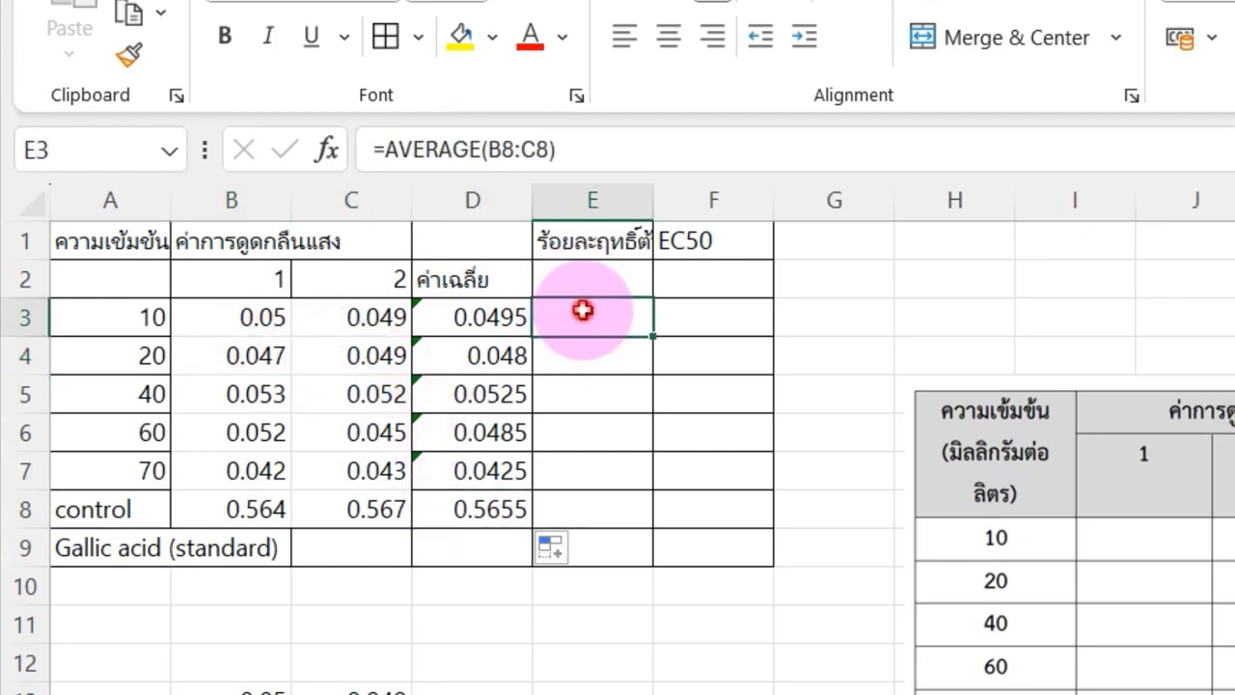
pyautogui.click(512, 317)
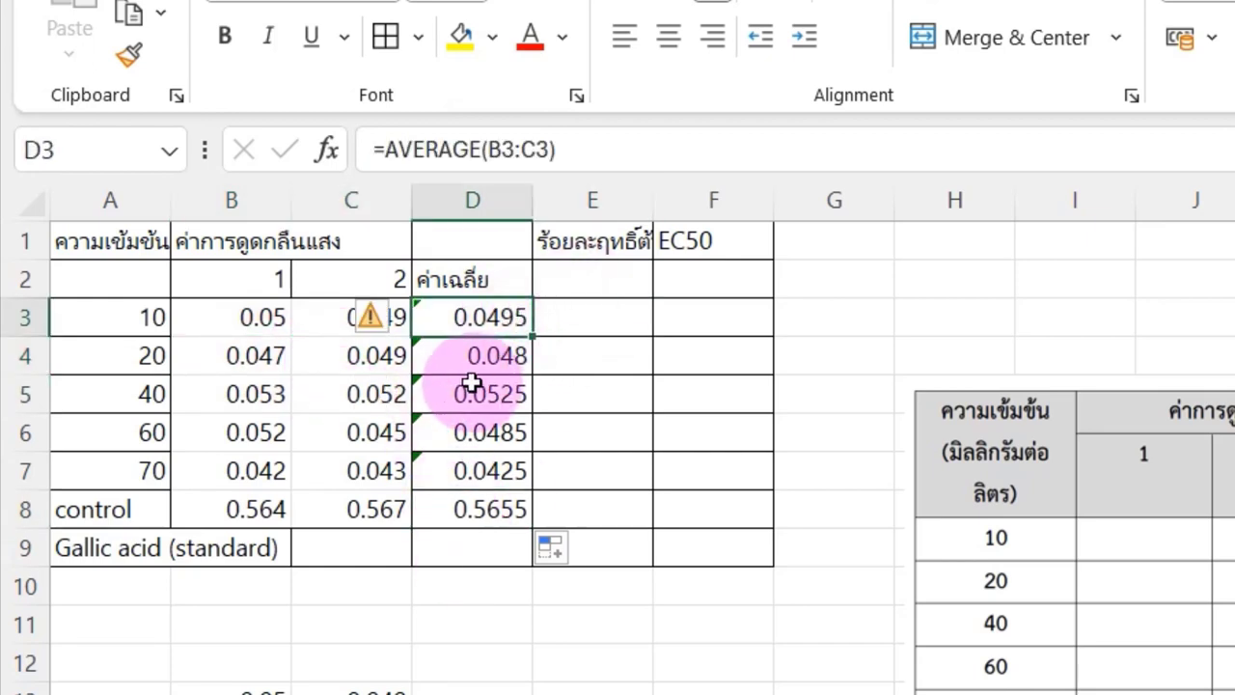
# - Place the % DPPH worked-example picture just above the results table picture
pyautogui.click(1062, 540)
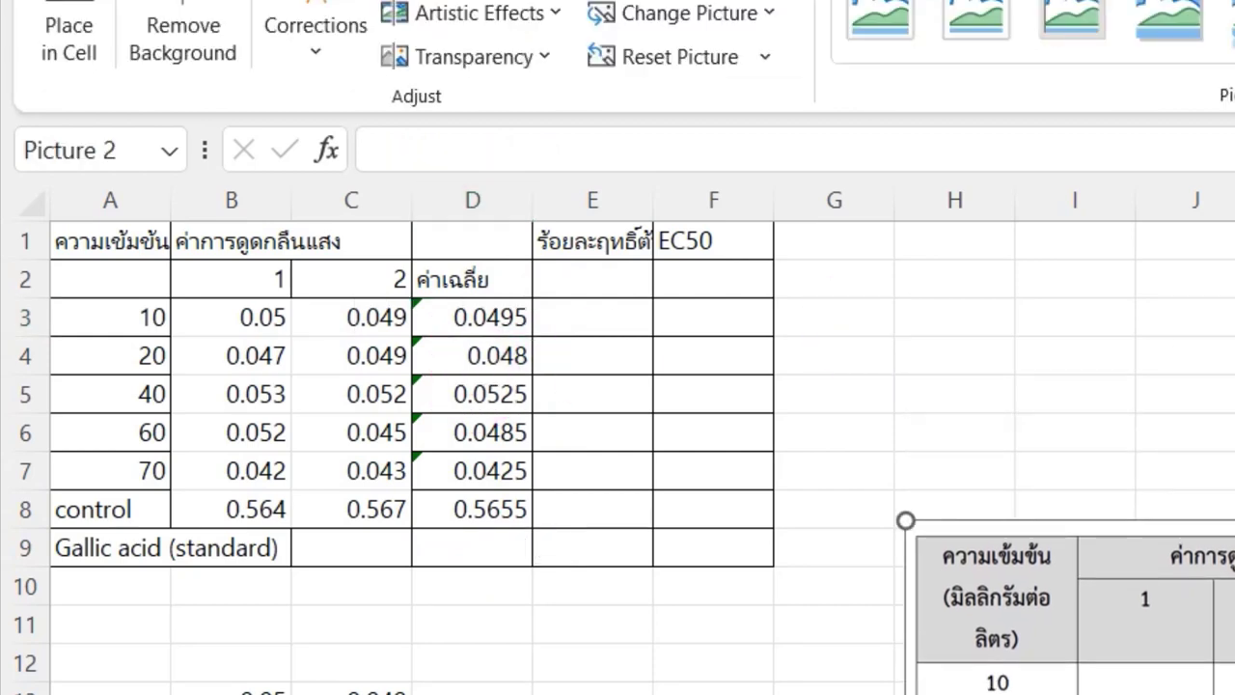
pyautogui.moveTo(1180, 331); pyautogui.dragTo(1114, 331)
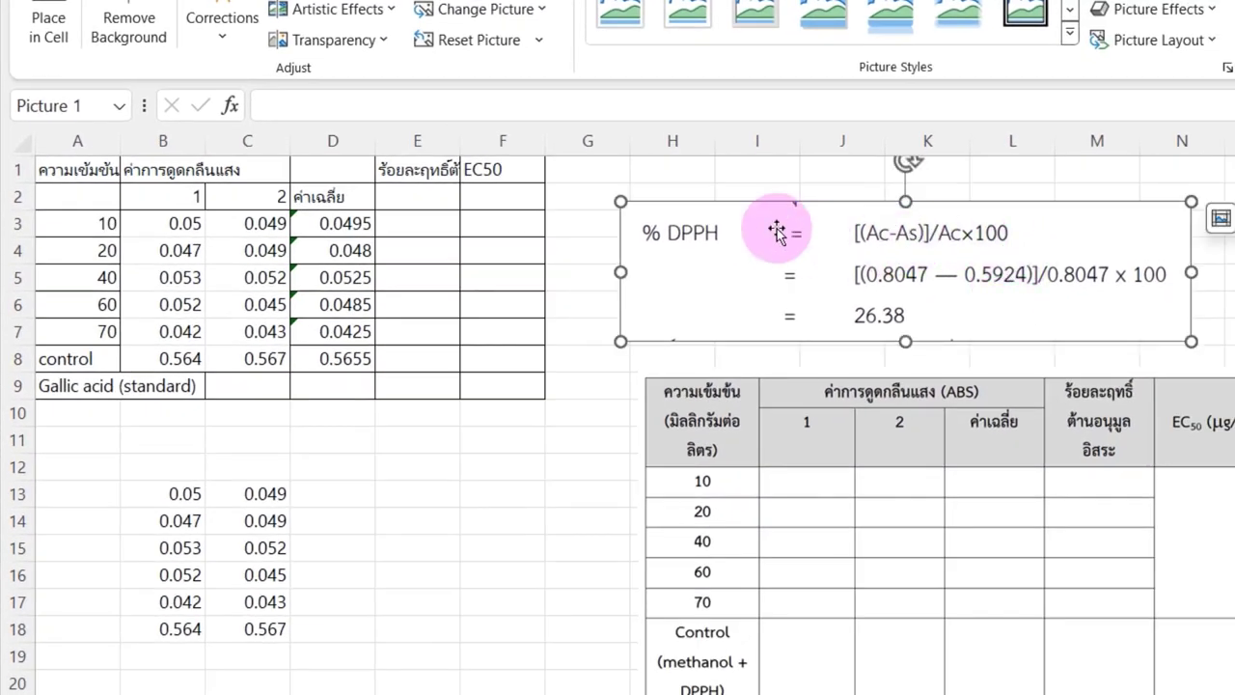
pyautogui.moveTo(709, 235); pyautogui.dragTo(722, 236)
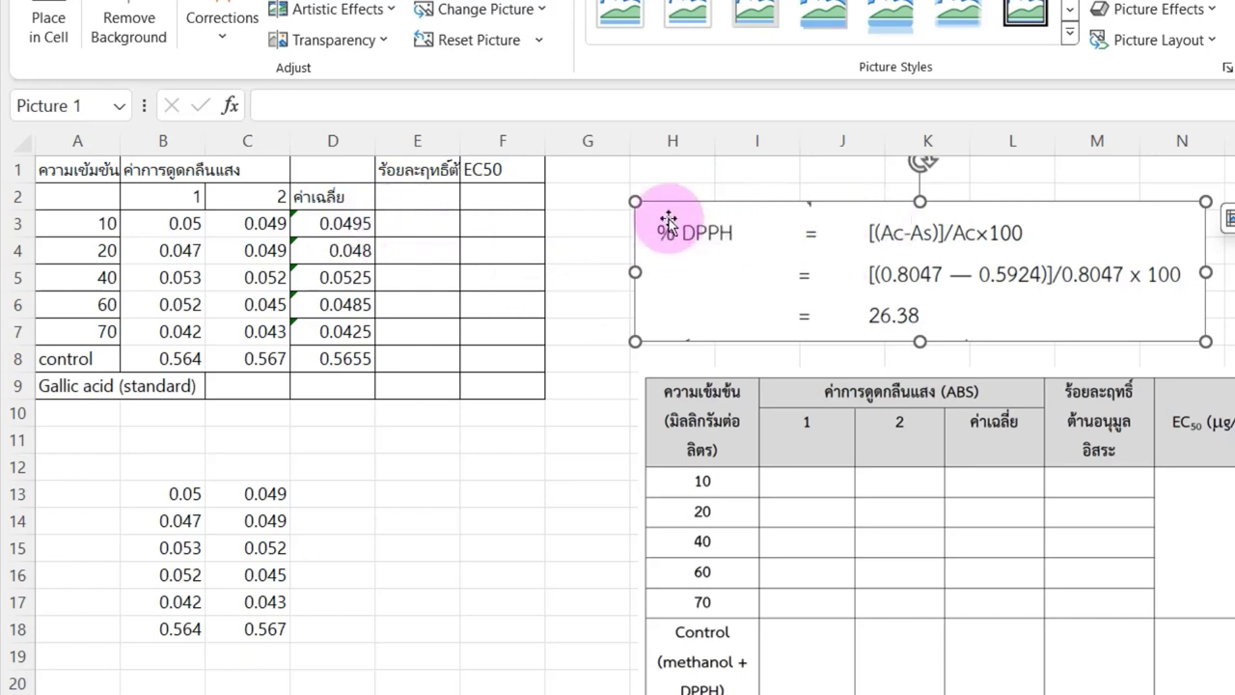
pyautogui.hotkey('alt', 'Tab')
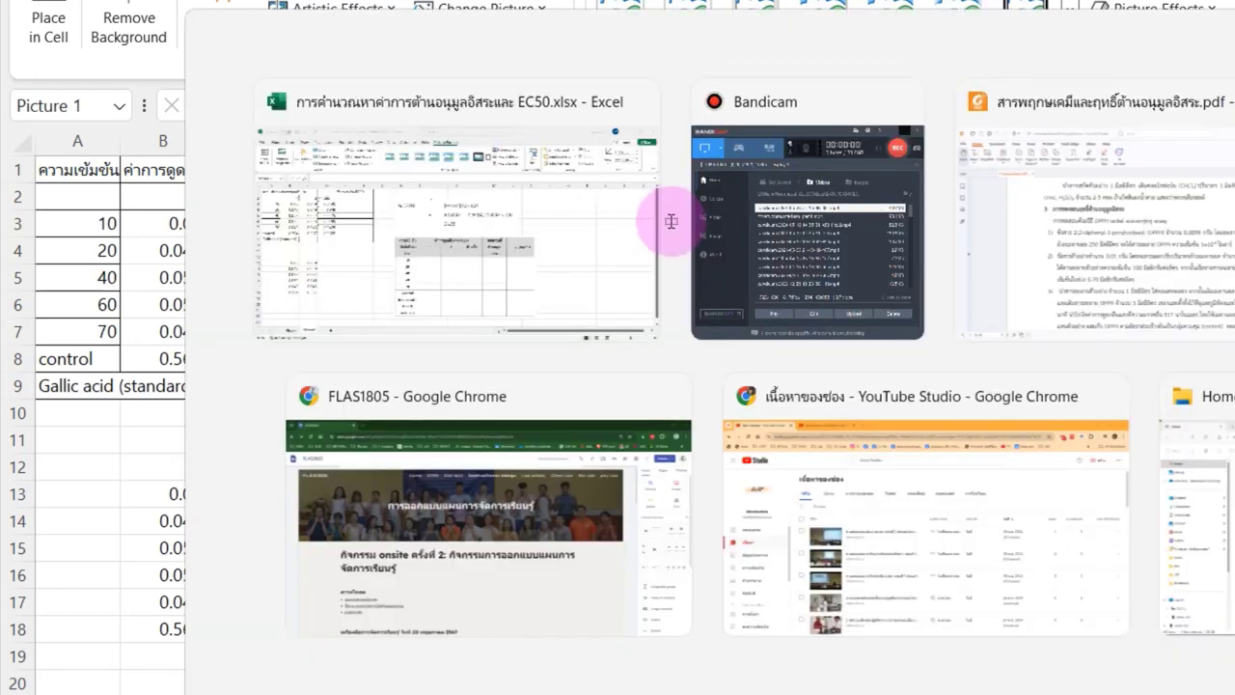
# - Snip step 4's % DPPH formula with its Ac and As definitions from the PDF
pyautogui.click(1090, 212)
pyautogui.scroll(1, 1032, 397)
pyautogui.scroll(-5, 1033, 396)
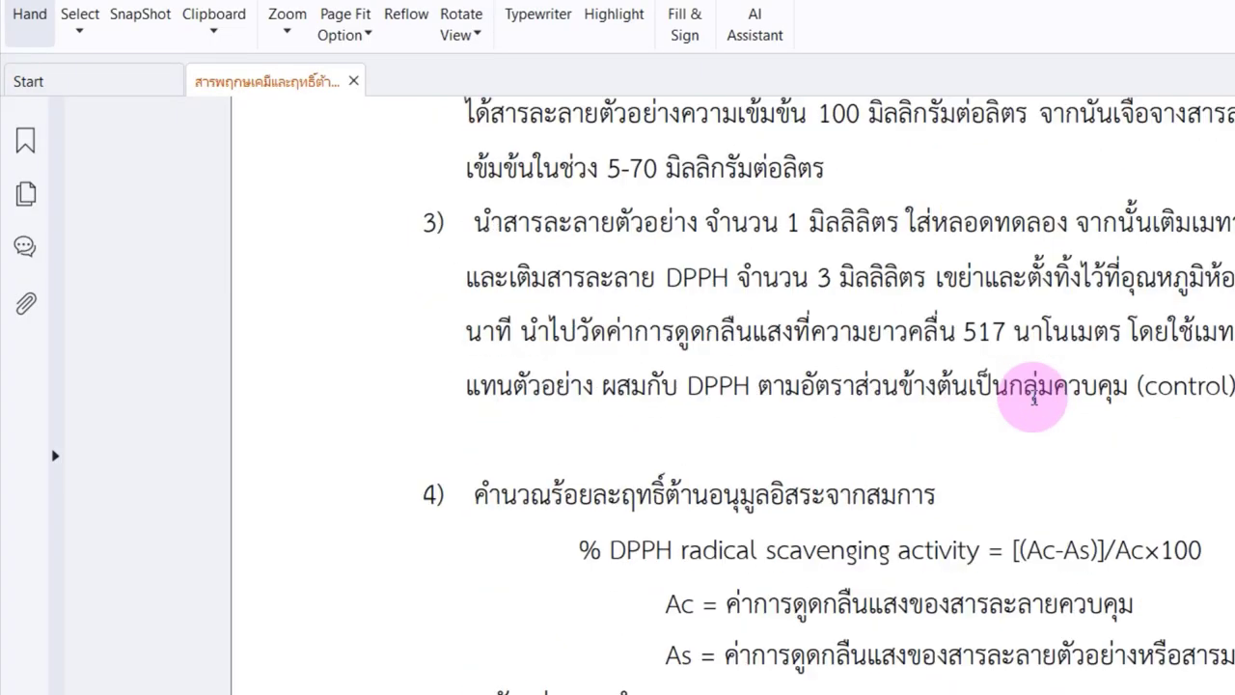
pyautogui.scroll(2, 1034, 395)
pyautogui.scroll(-5, 763, 367)
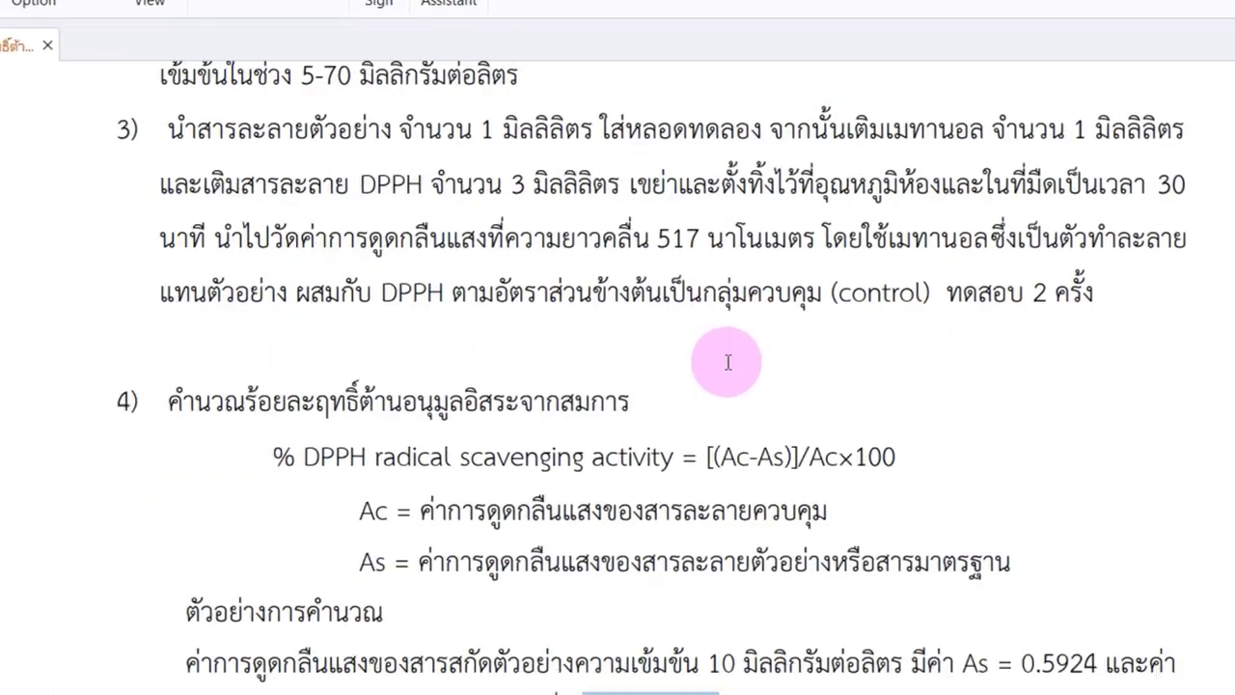
pyautogui.scroll(-1, 701, 399)
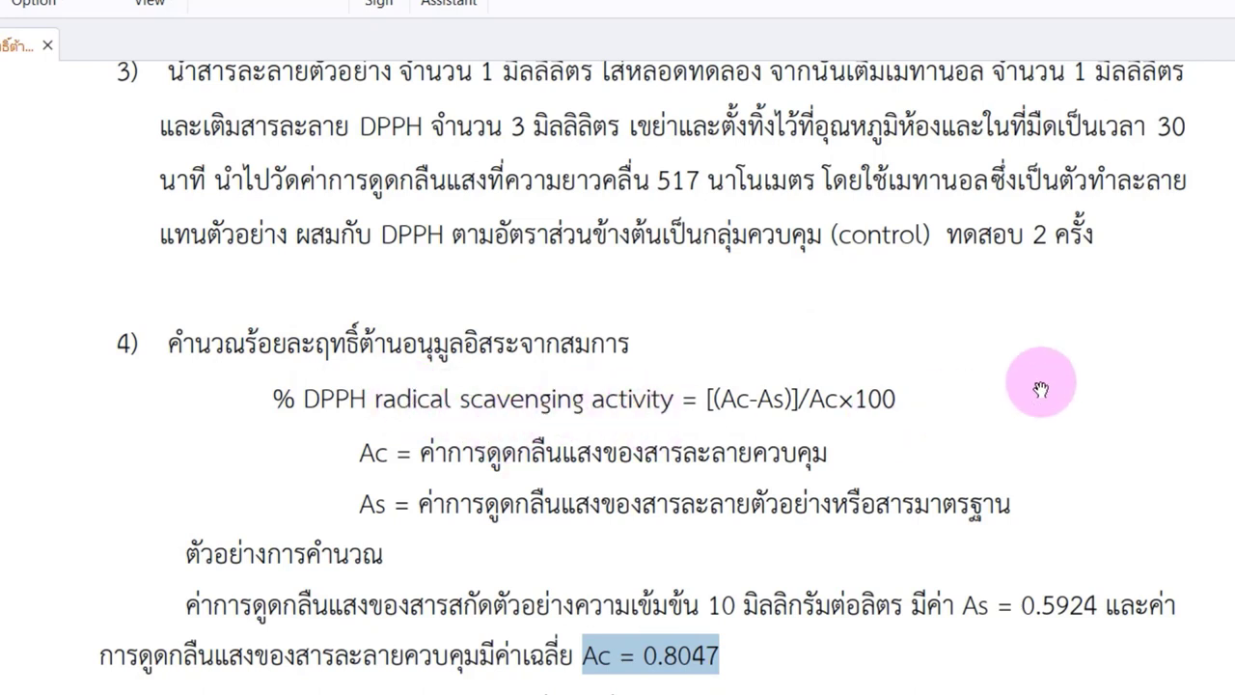
pyautogui.scroll(-1, 1041, 389)
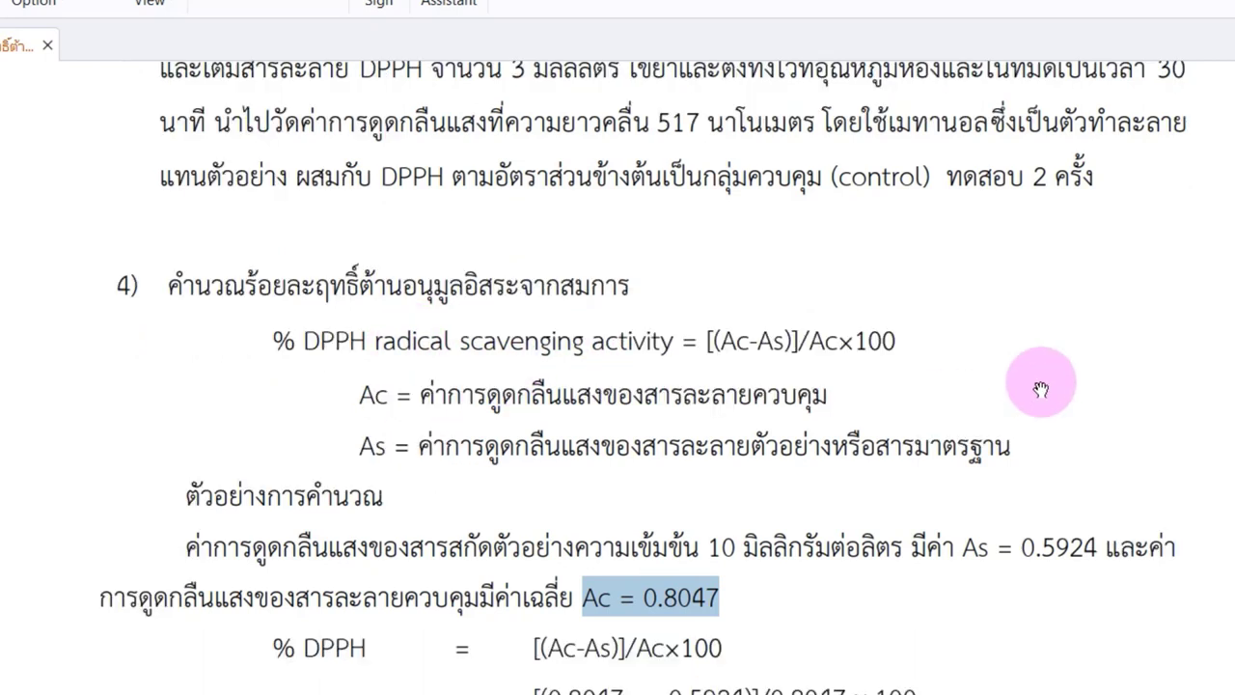
pyautogui.press('super+shift+s')
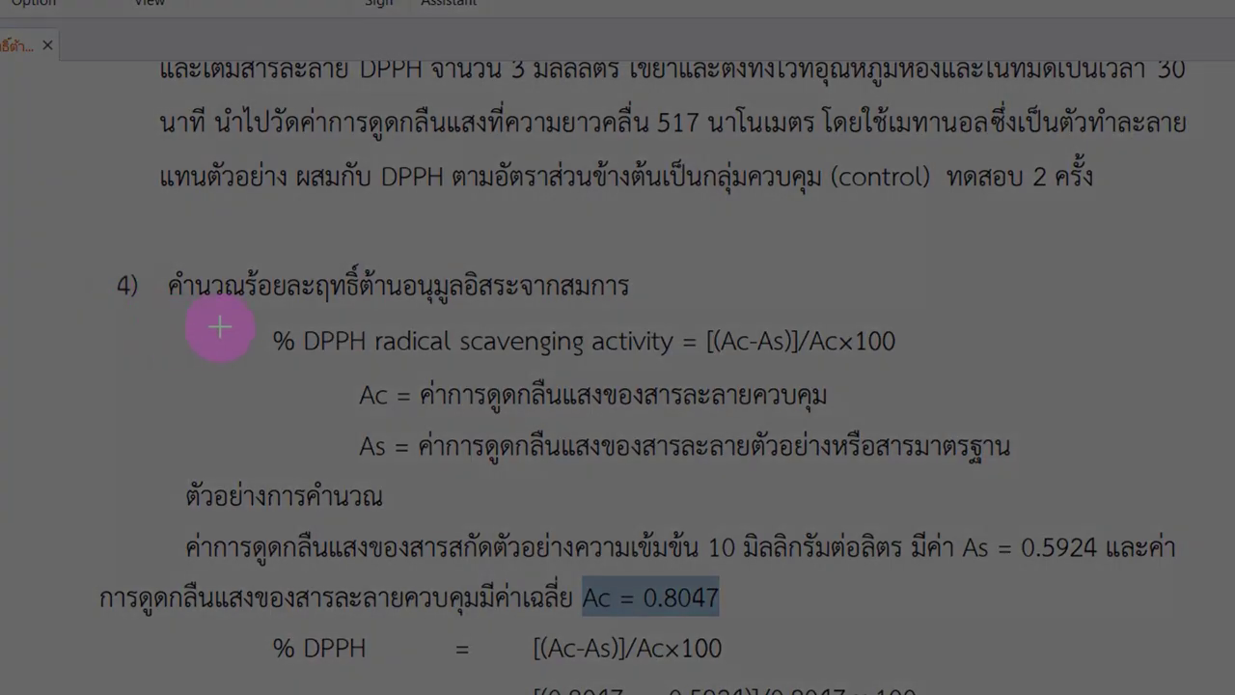
pyautogui.moveTo(237, 300); pyautogui.dragTo(1118, 487)
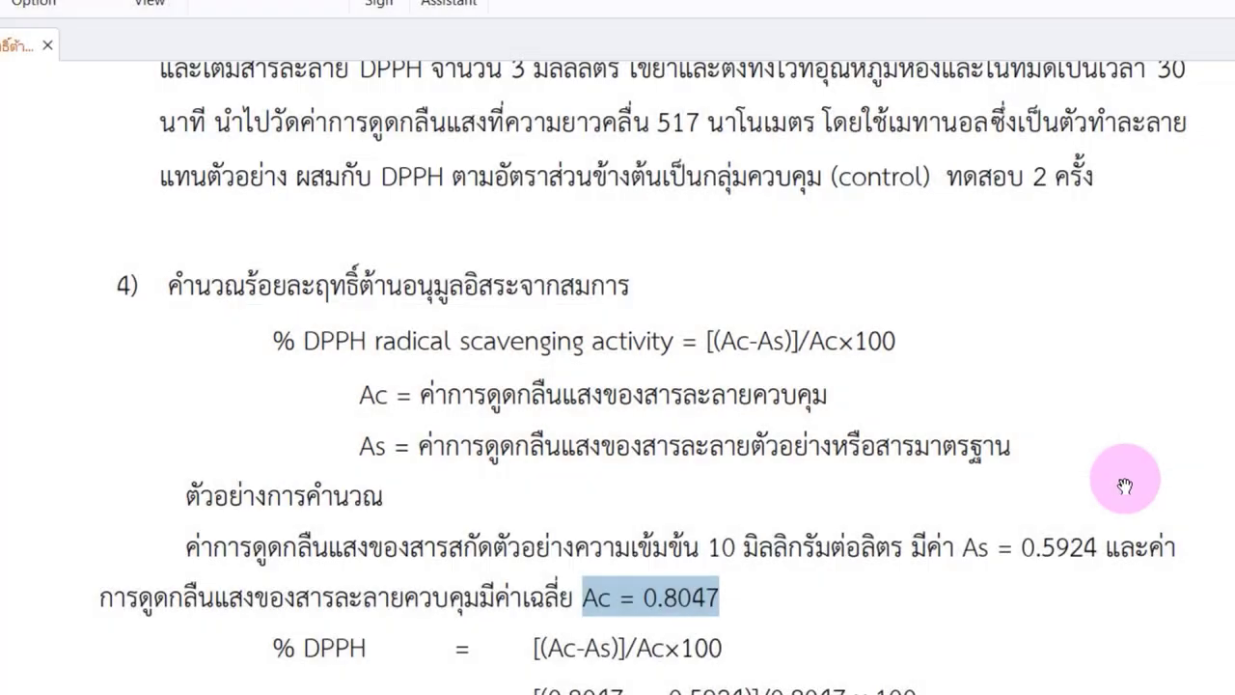
pyautogui.hotkey('alt', 'Tab')
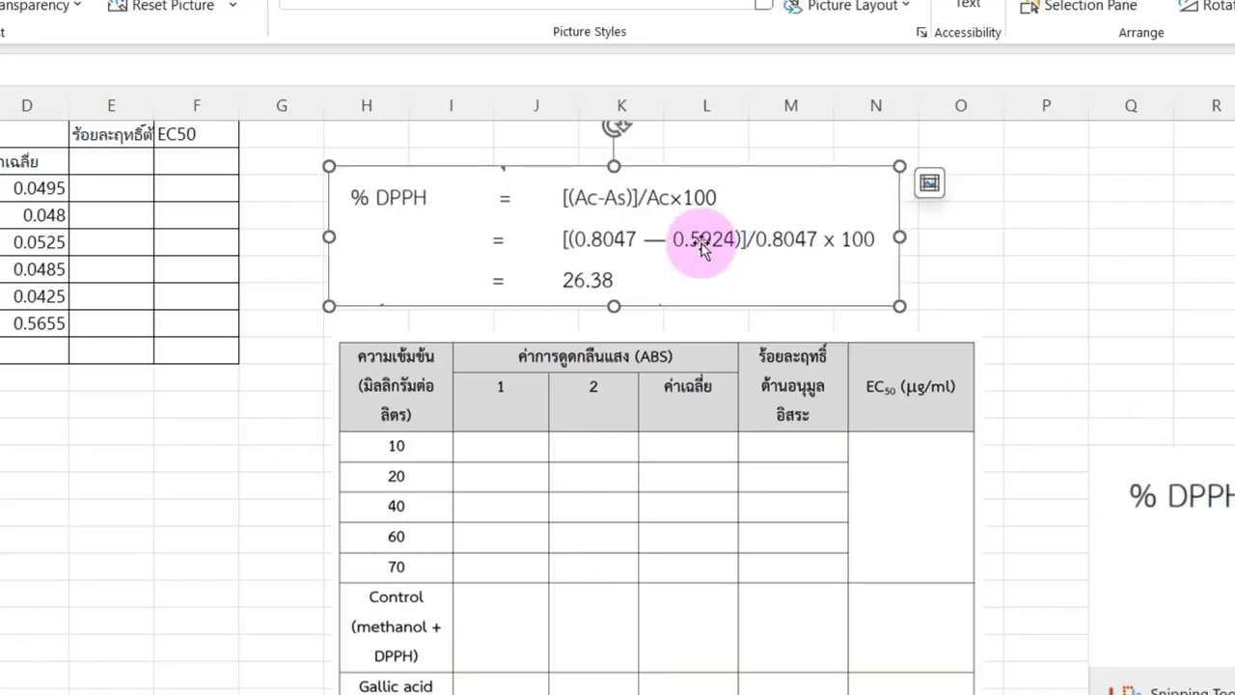
# - Paste the % DPPH formula picture with Ac and As definitions above the table
pyautogui.moveTo(681, 218); pyautogui.dragTo(683, 342)
pyautogui.click(367, 155)
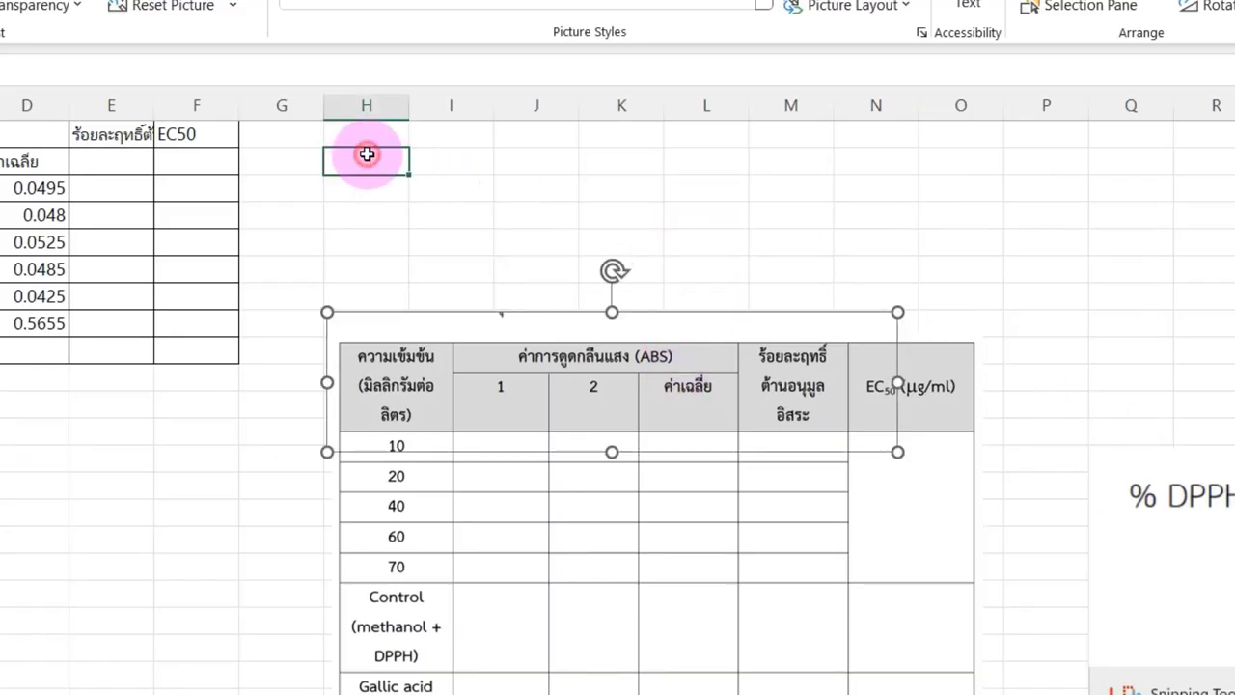
pyautogui.hotkey('ctrl', 'z')
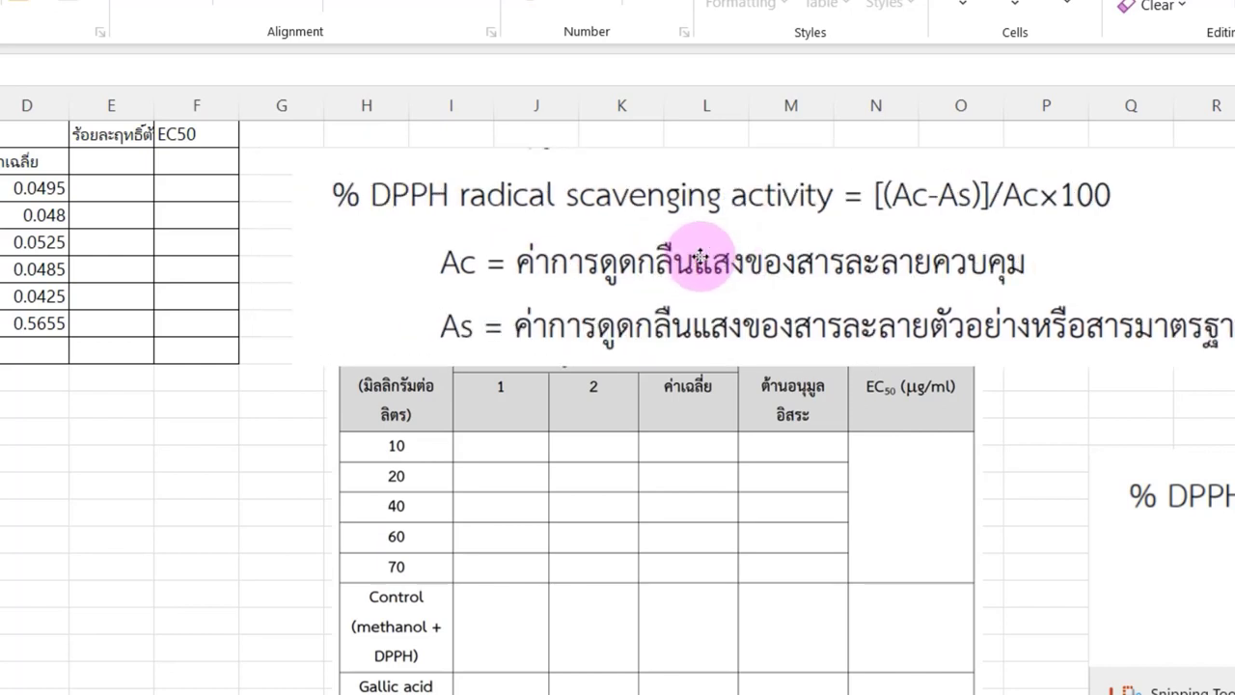
pyautogui.click(596, 200)
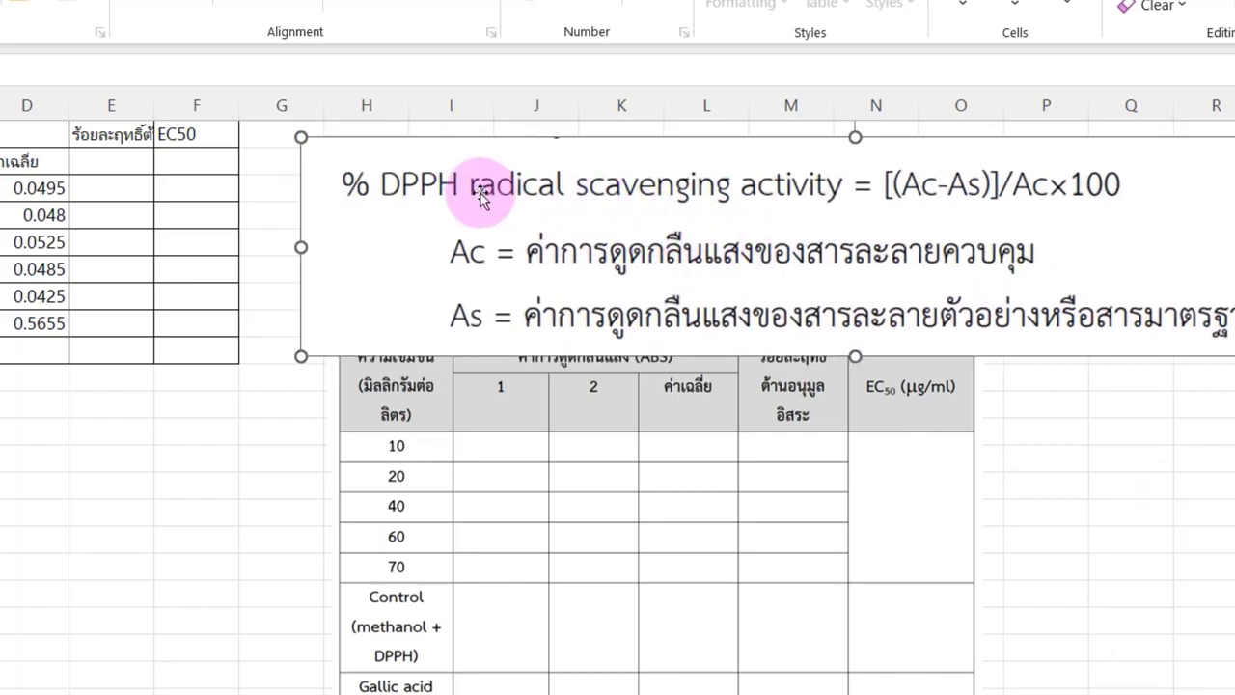
pyautogui.hscroll(2, 479, 196)
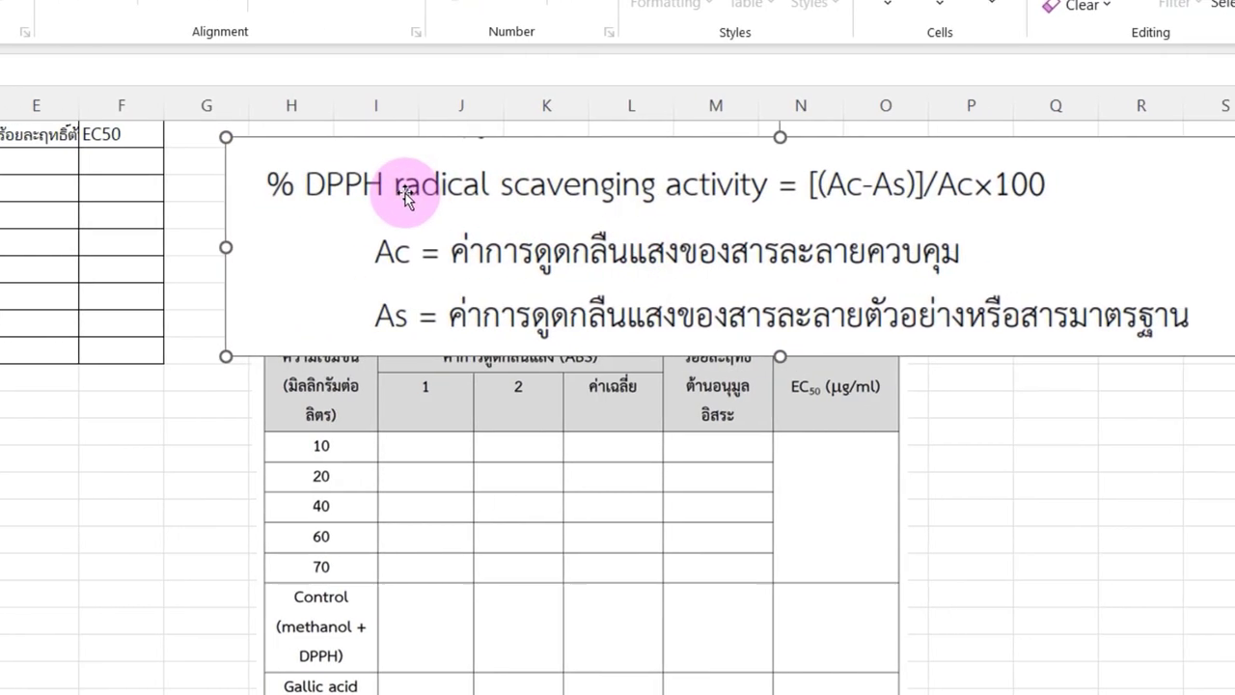
pyautogui.hscroll(2, 479, 196)
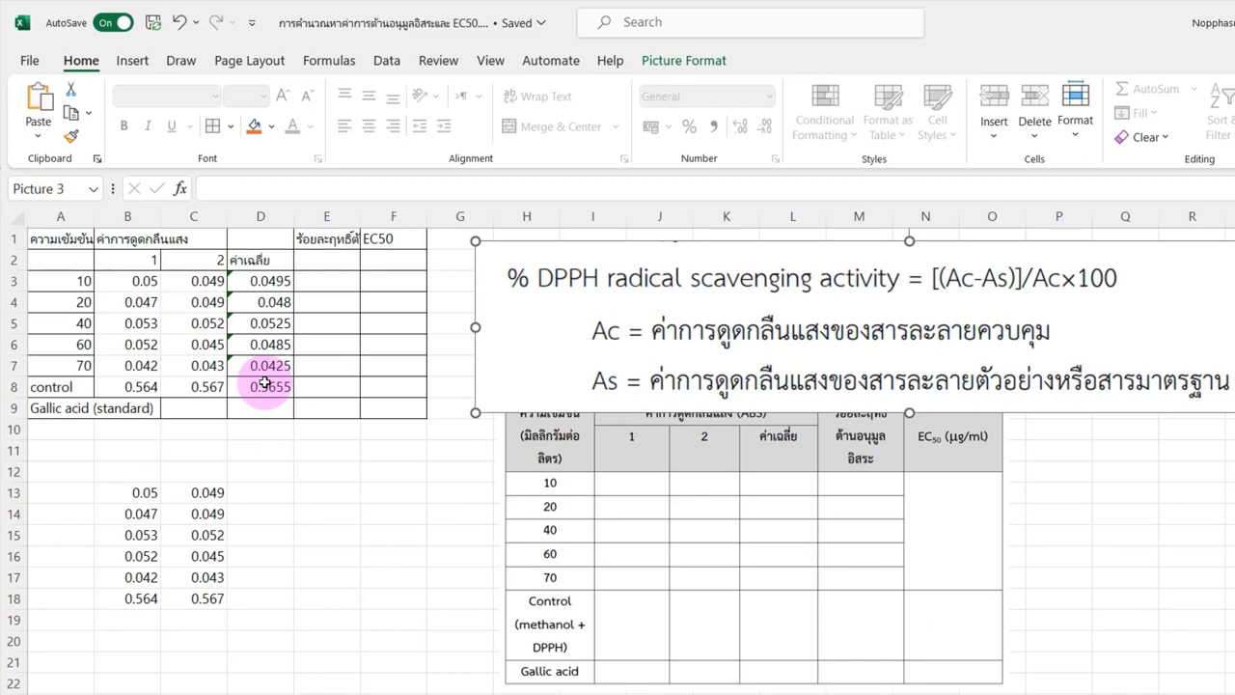
# - Shade the control average 0.5655 in D8 light blue
pyautogui.click(274, 387)
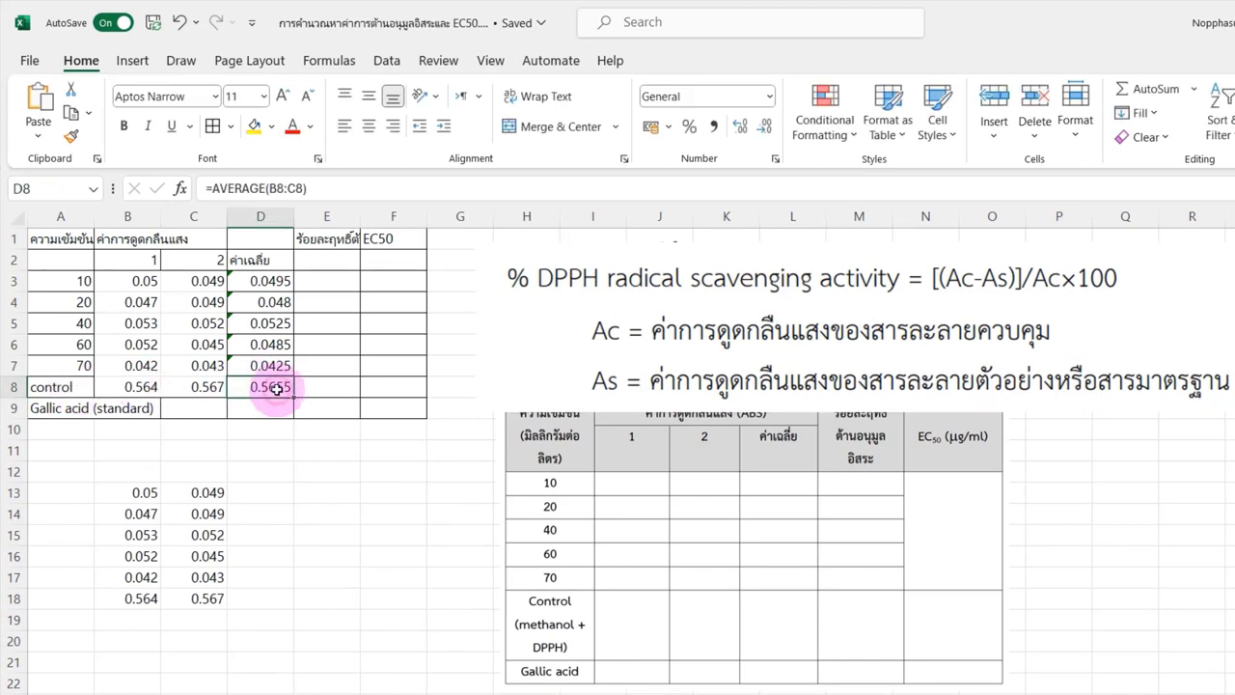
pyautogui.click(272, 126)
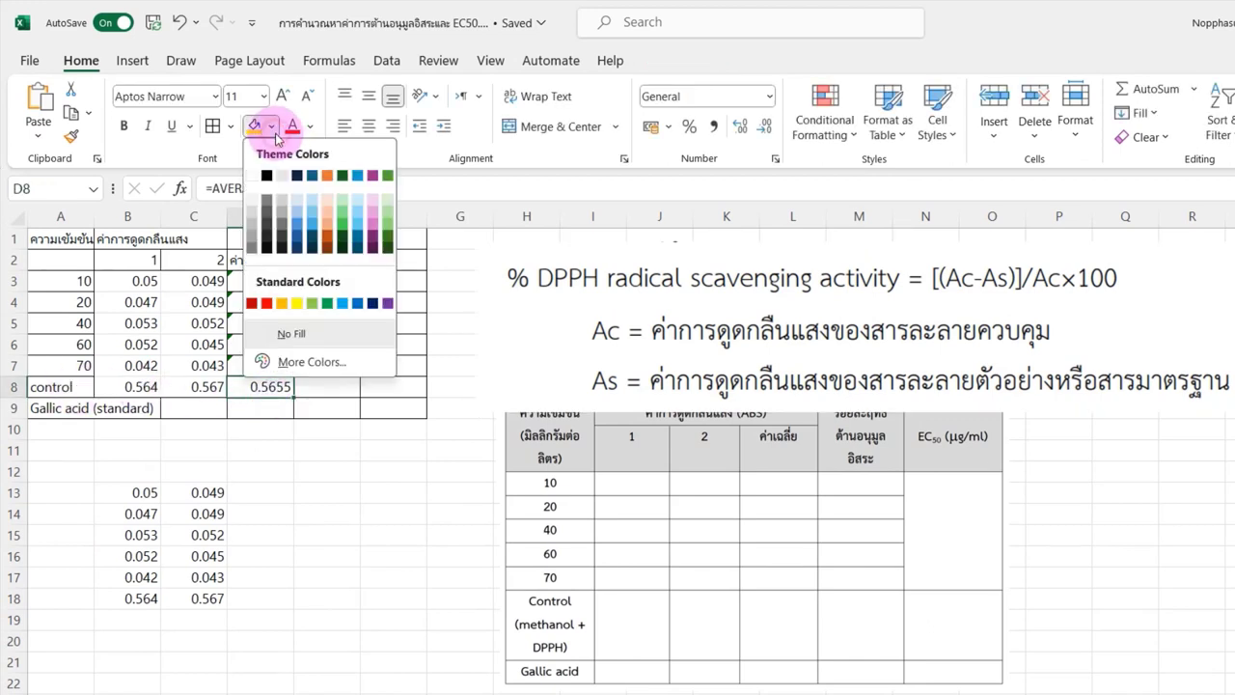
pyautogui.click(359, 210)
pyautogui.click(352, 459)
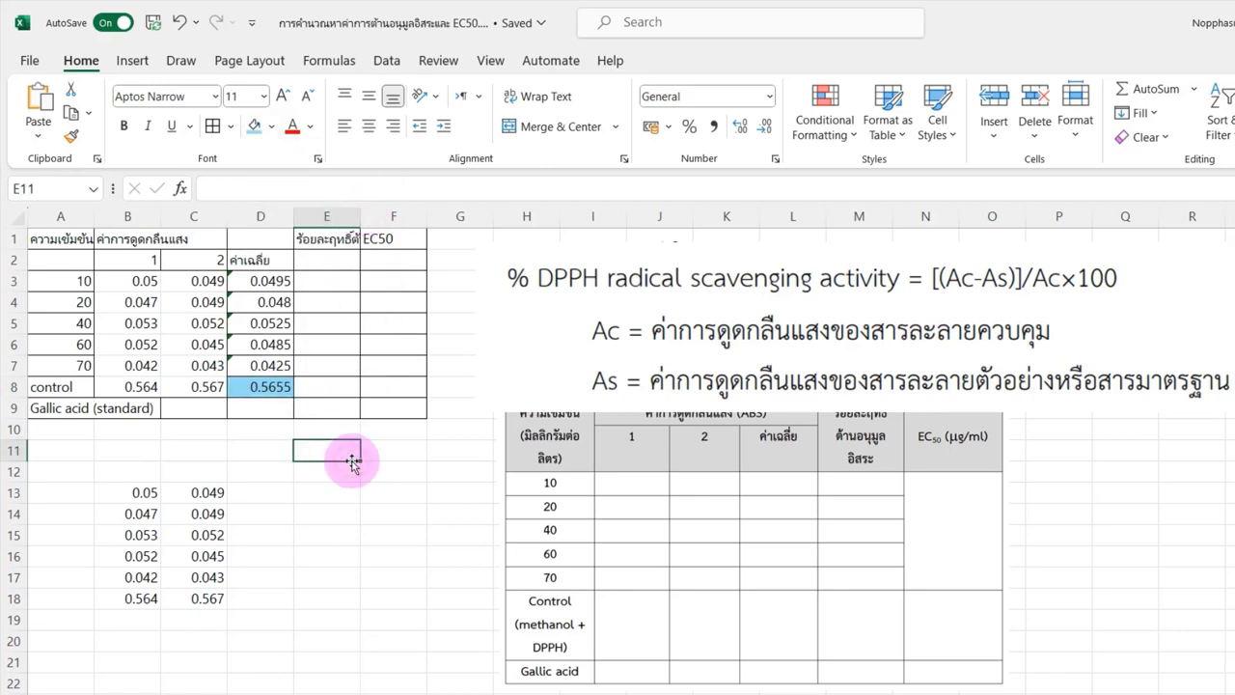
pyautogui.click(98, 387)
pyautogui.click(255, 389)
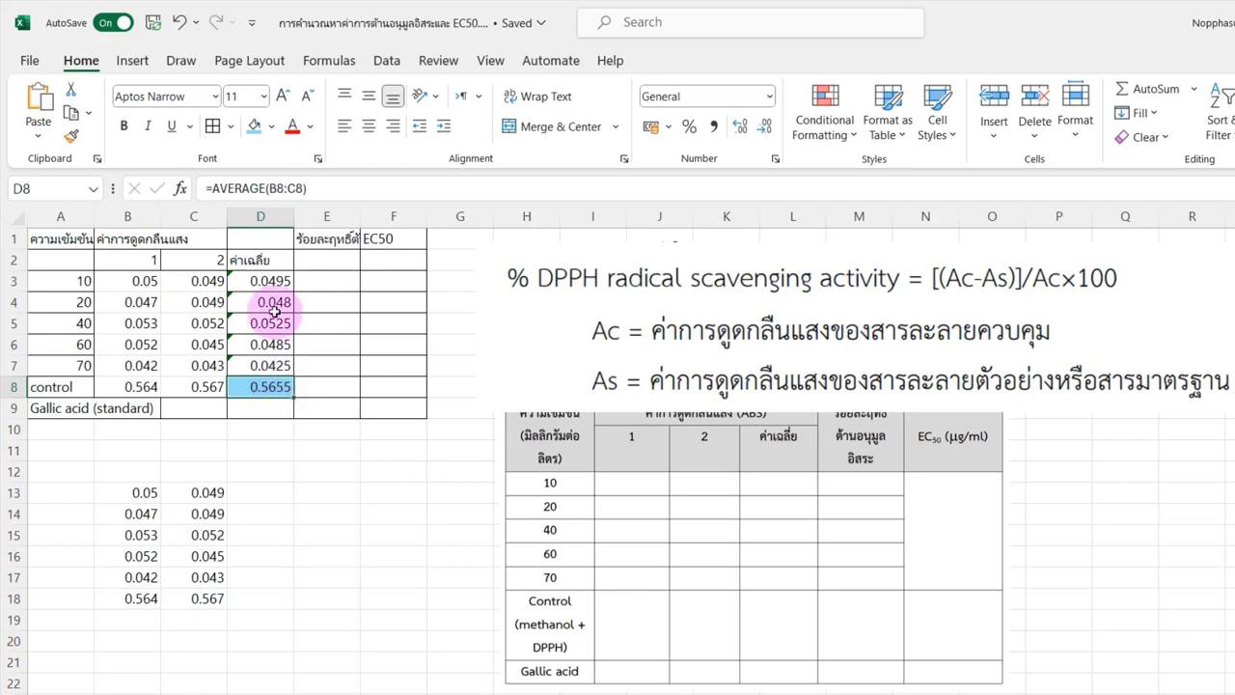
# - Shade concentration cell A3 (10) and its average 0.0495 in D3 light green
pyautogui.click(74, 279)
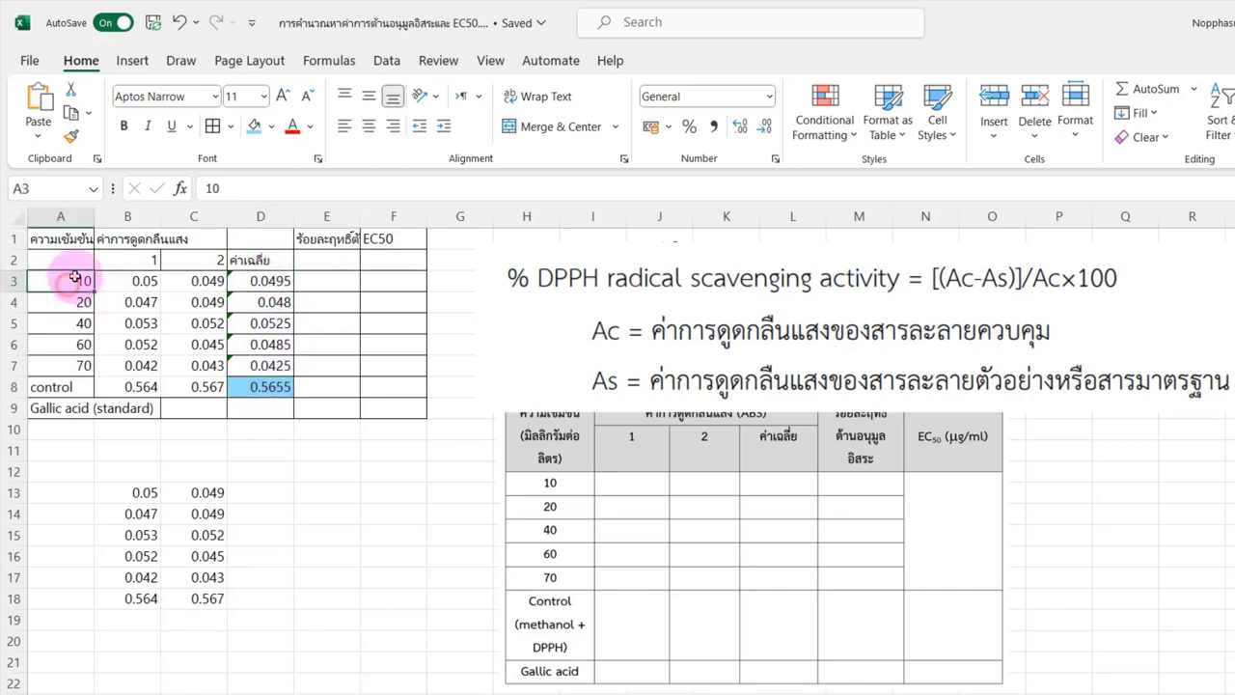
pyautogui.click(272, 126)
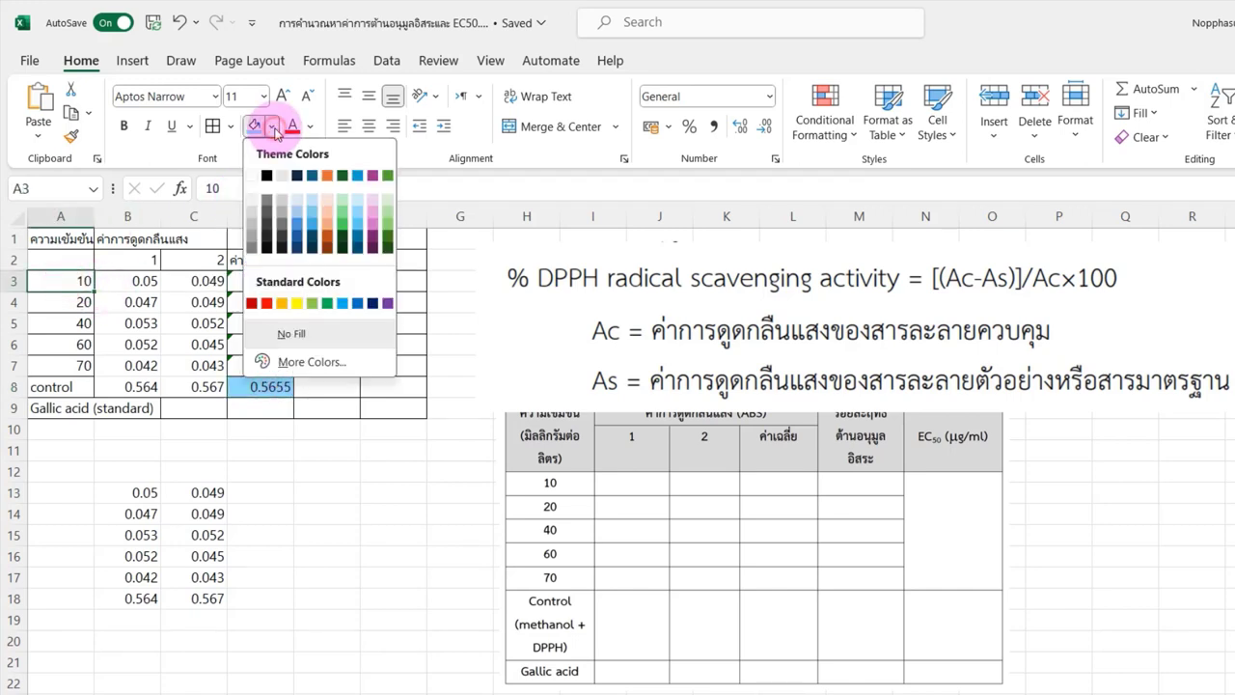
pyautogui.click(342, 197)
pyautogui.click(268, 282)
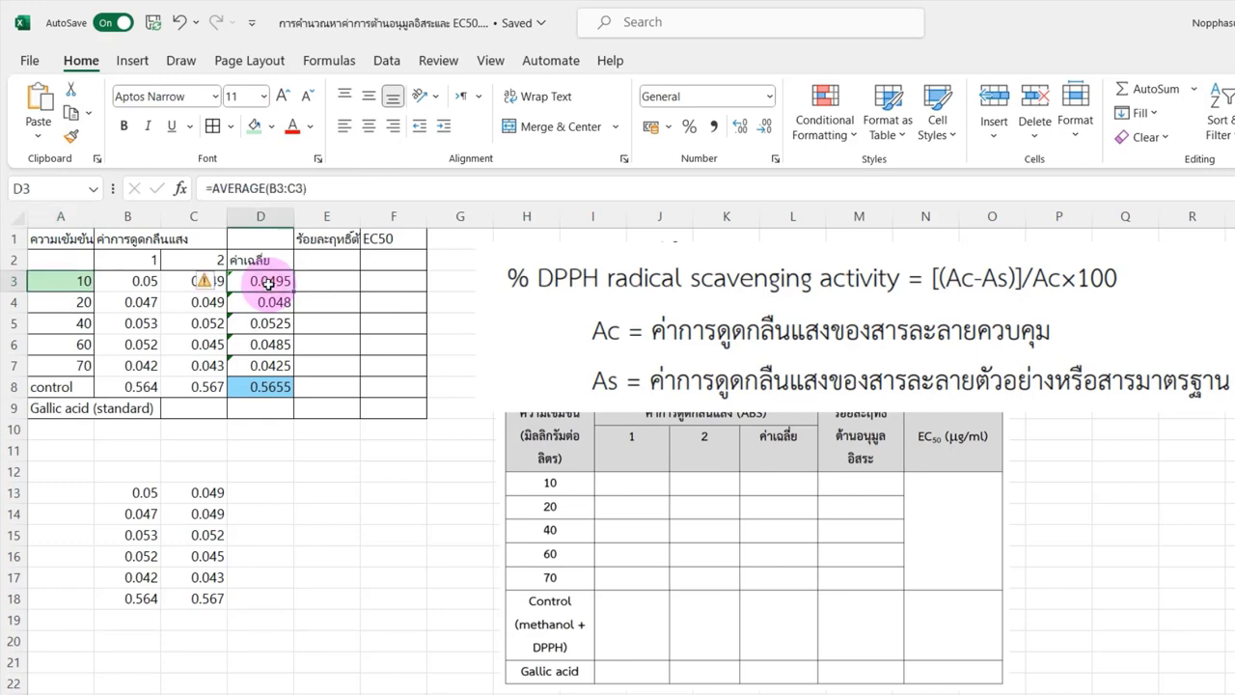
pyautogui.click(257, 126)
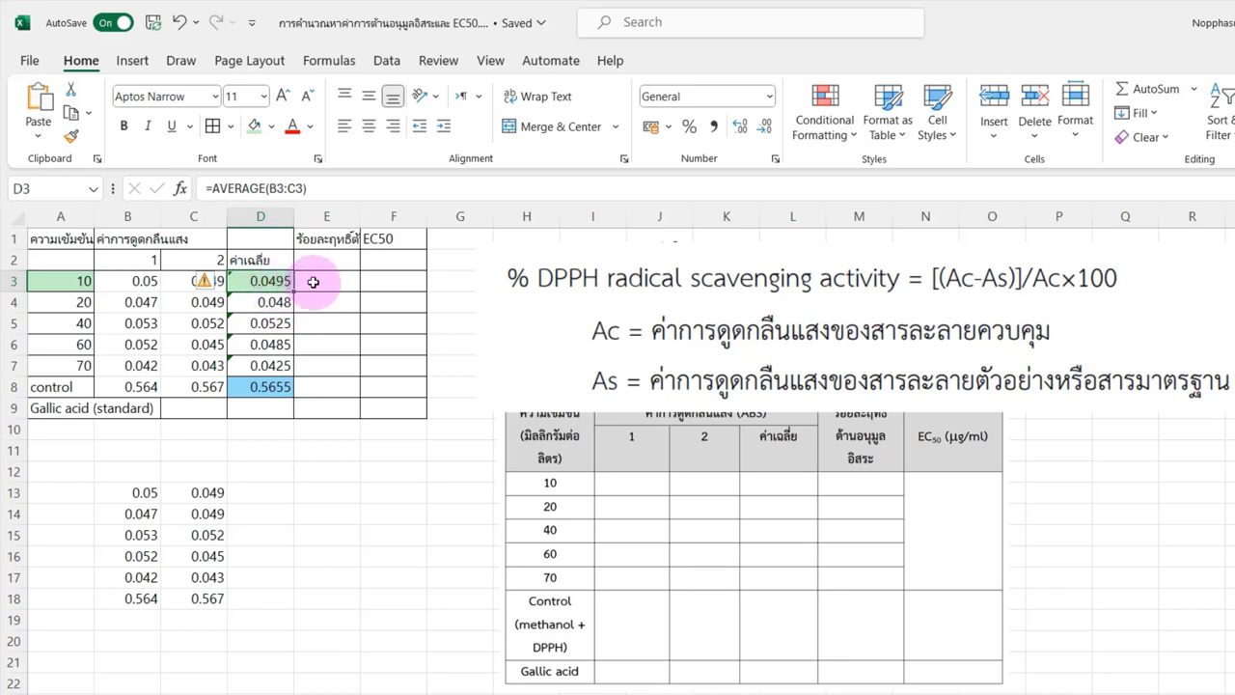
pyautogui.click(314, 282)
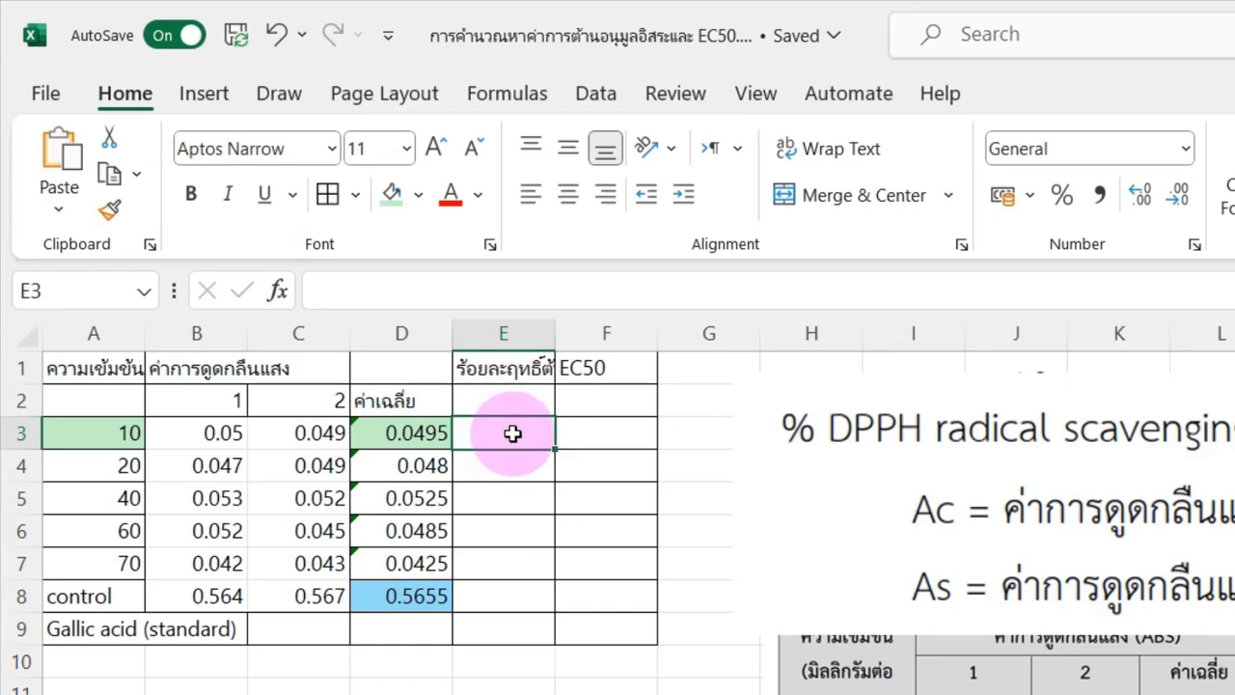
# - Enter =((D8-D3)/D8)*100 in E3, giving 91.24668 % scavenging
pyautogui.write('=')
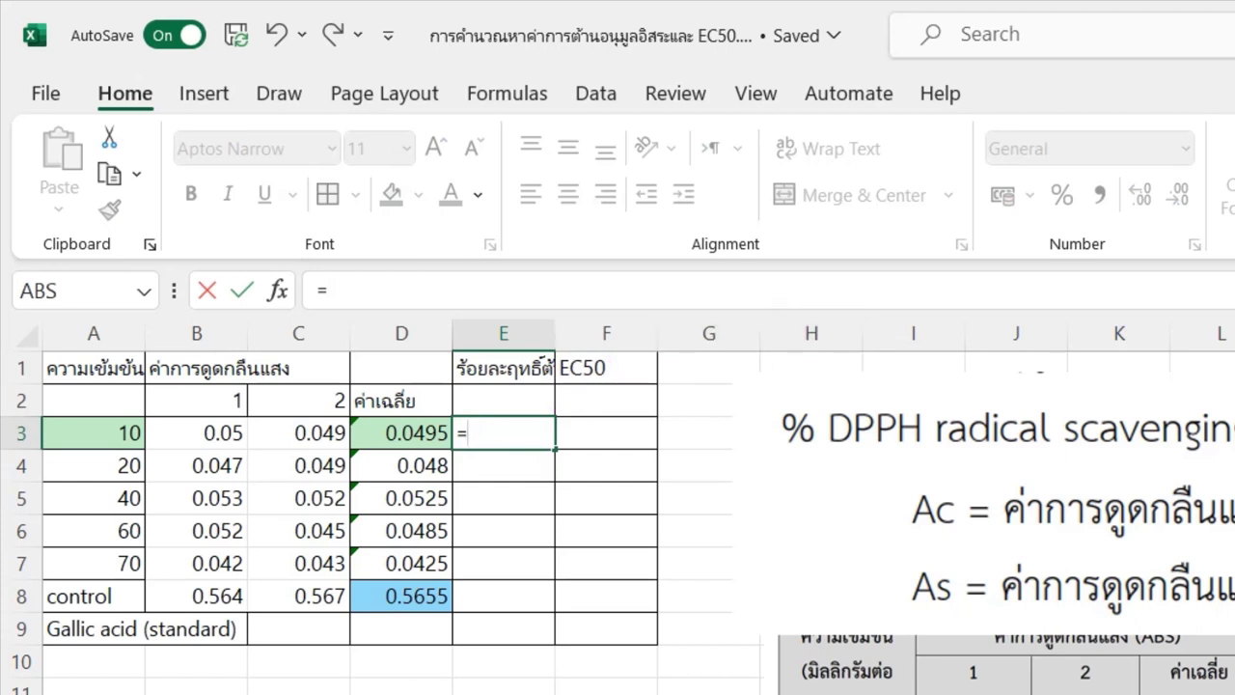
pyautogui.click(546, 458)
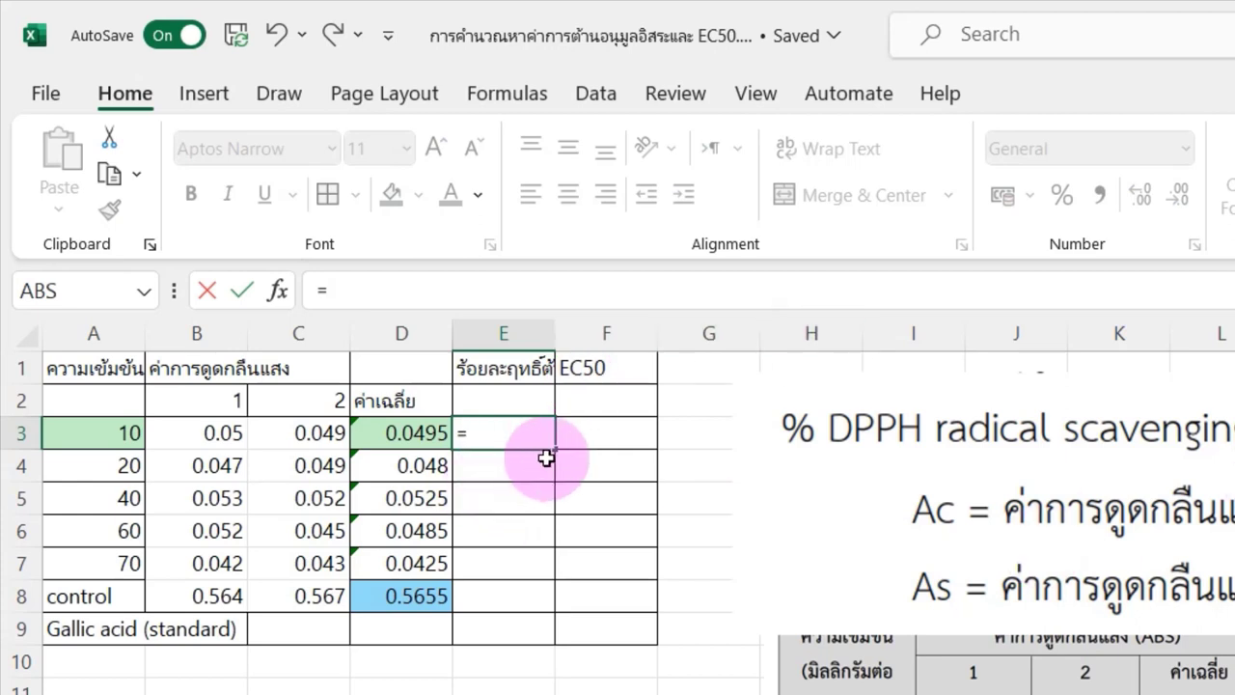
pyautogui.write('((')
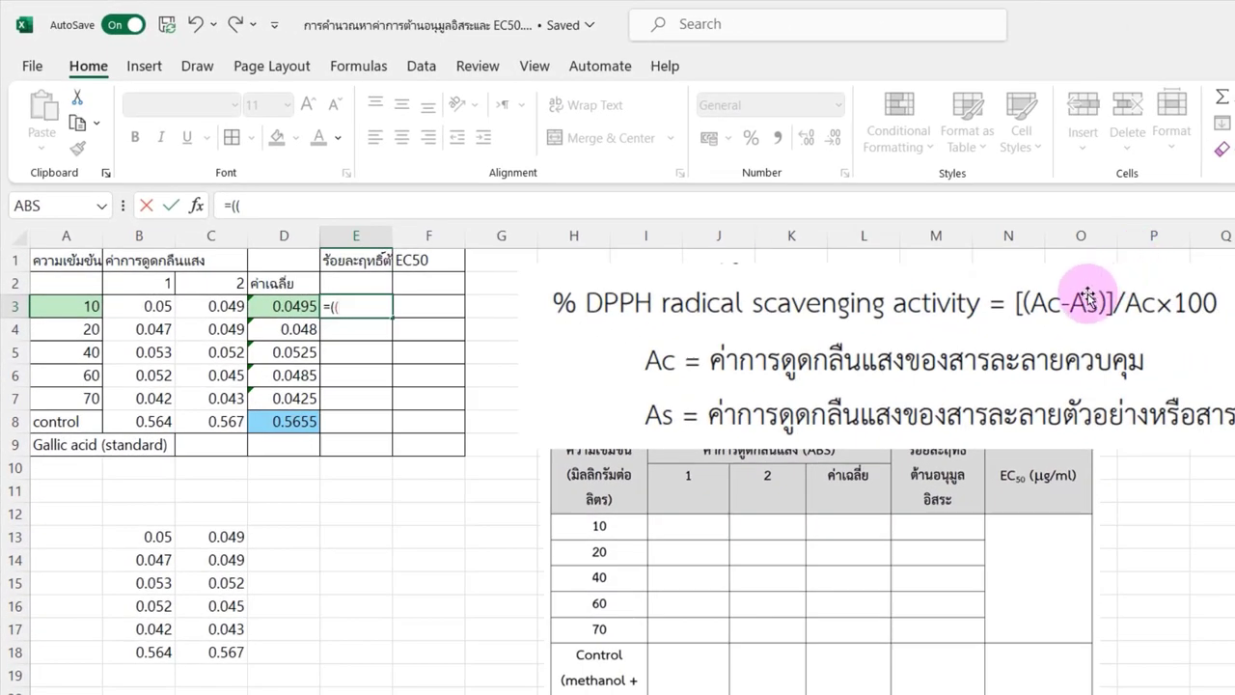
pyautogui.click(282, 422)
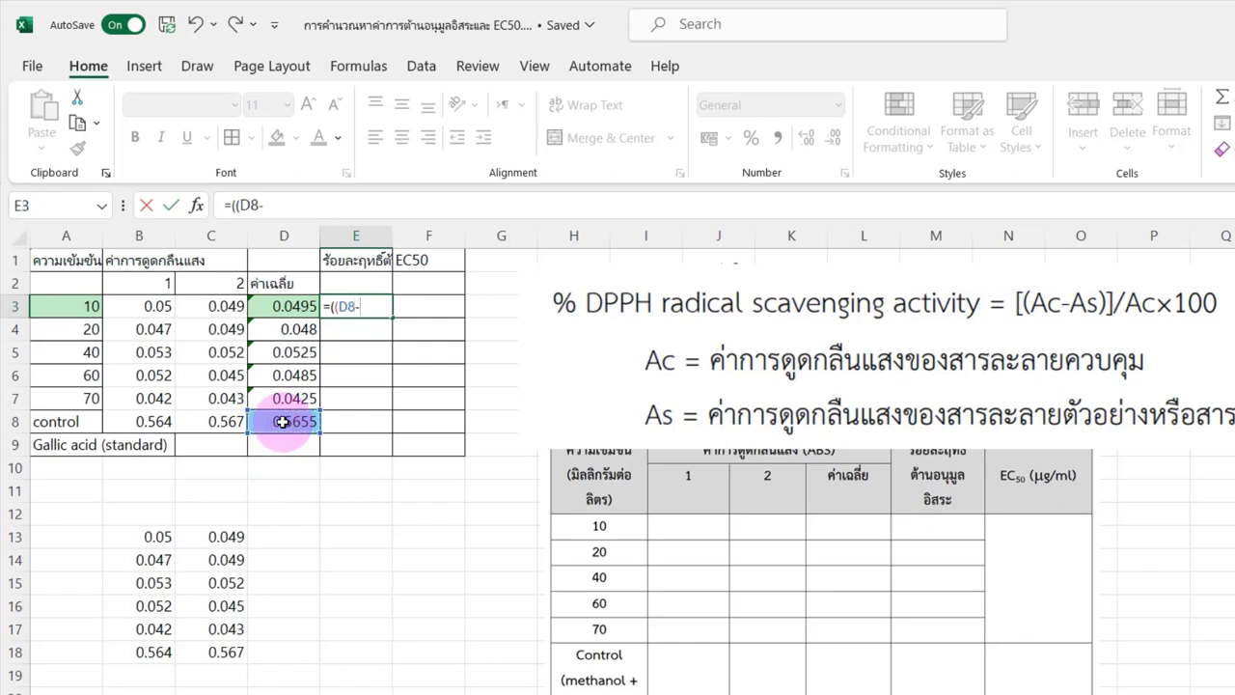
pyautogui.click(296, 308)
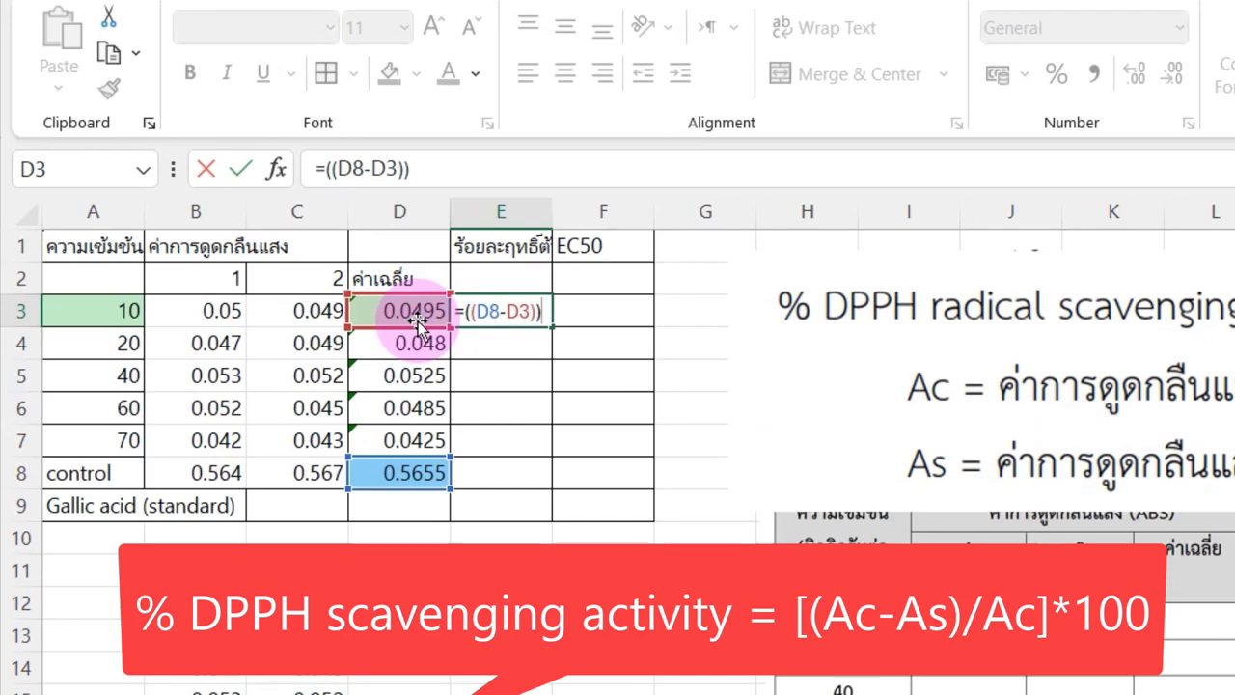
pyautogui.press('BackSpace')
pyautogui.write('/')
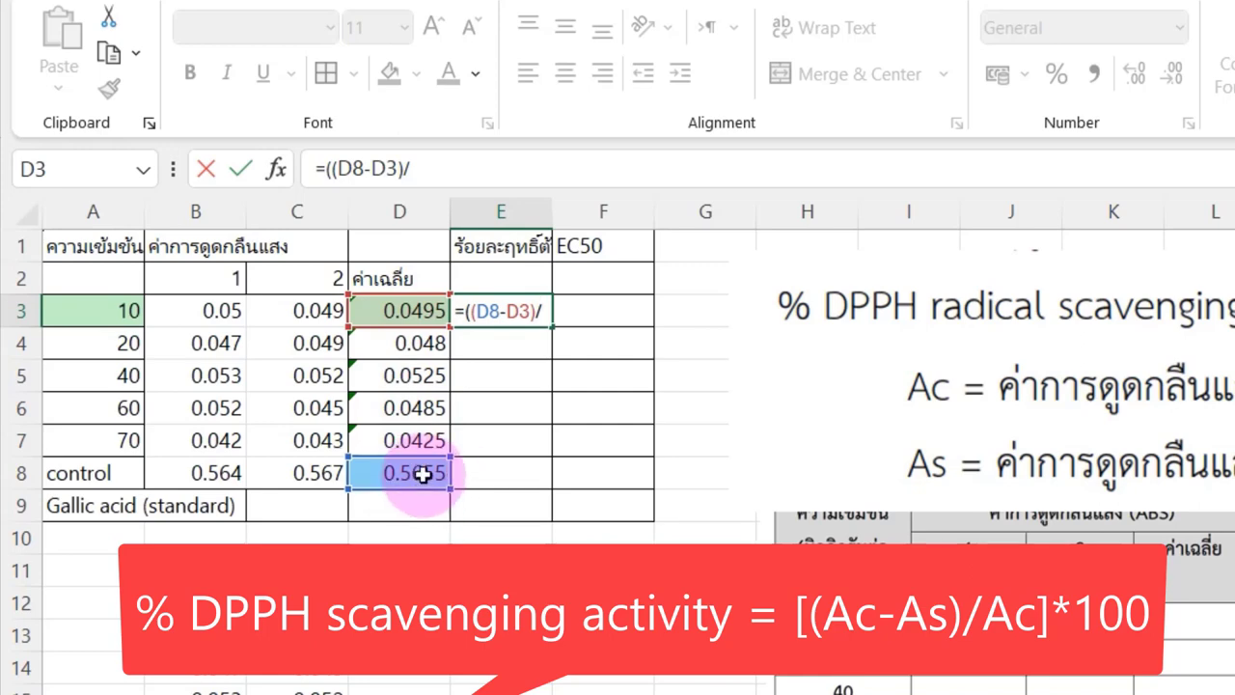
pyautogui.click(420, 473)
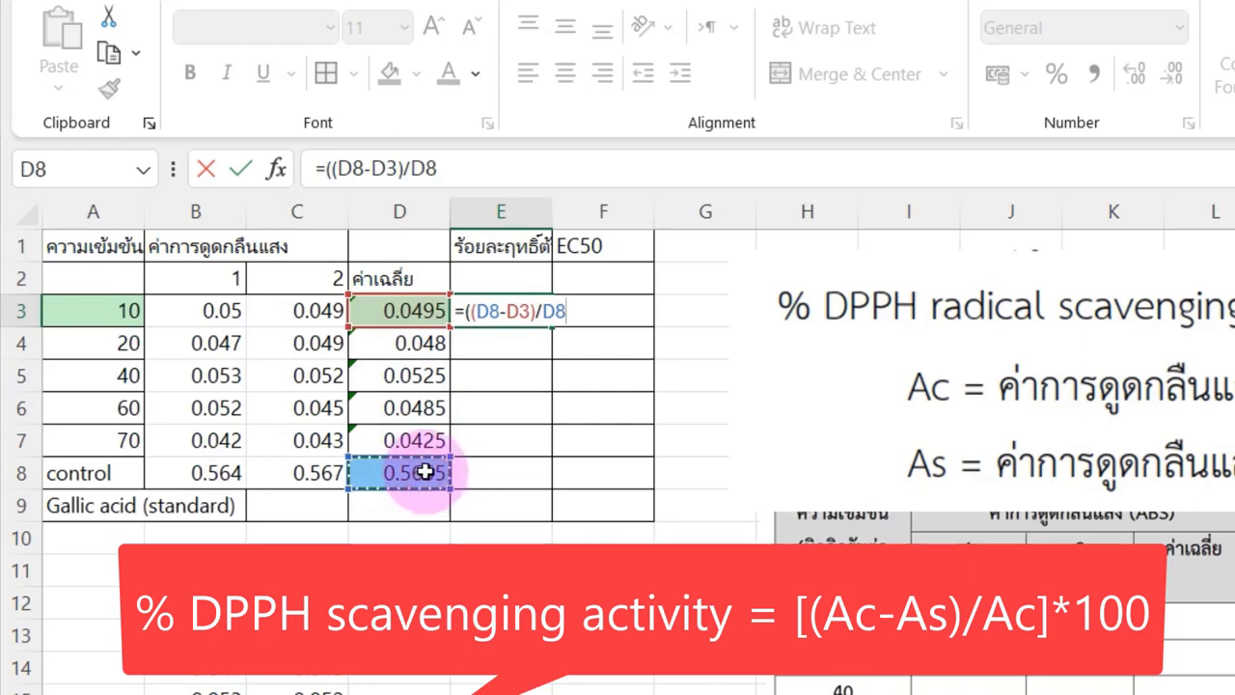
pyautogui.write(')*100')
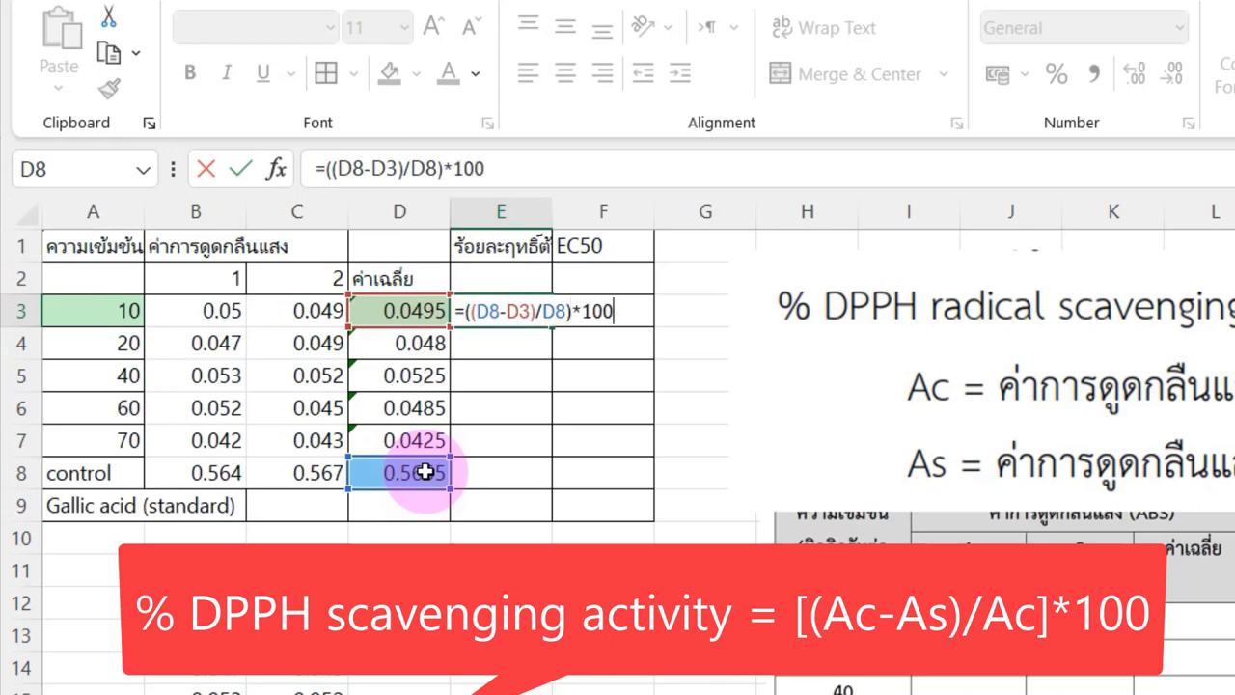
pyautogui.press('Return')
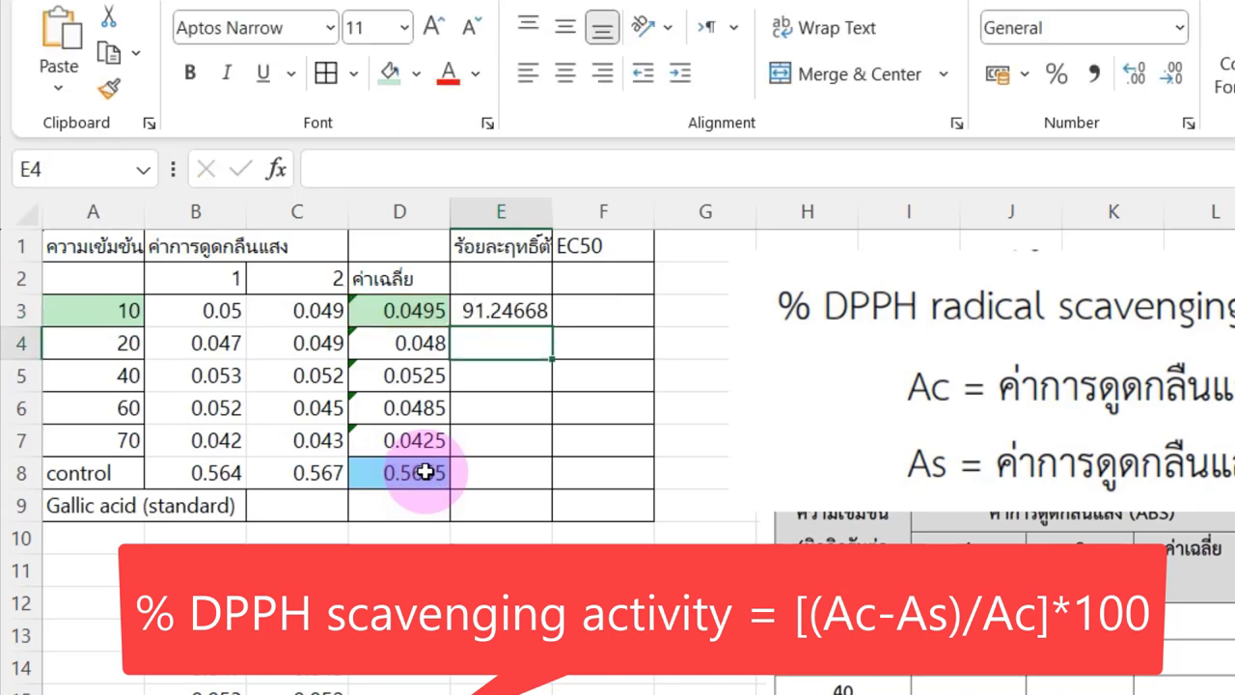
pyautogui.click(519, 309)
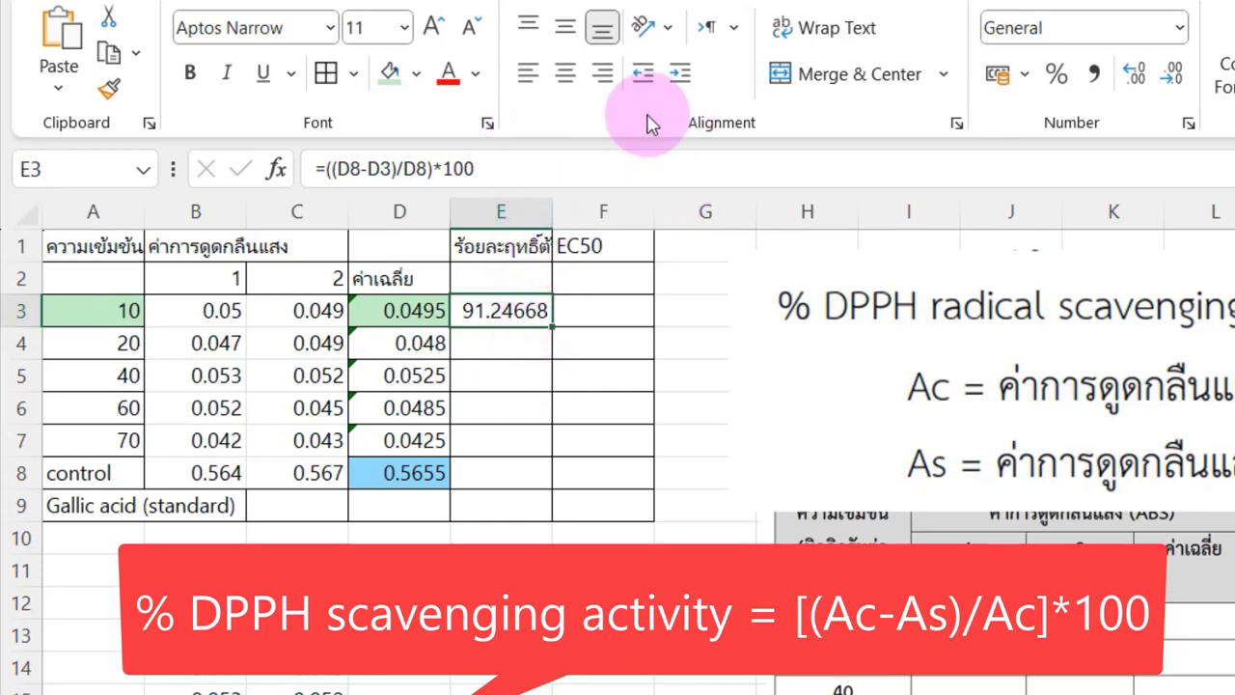
# - Show E3's scavenging result with two decimals as 91.25
pyautogui.click(1170, 75)
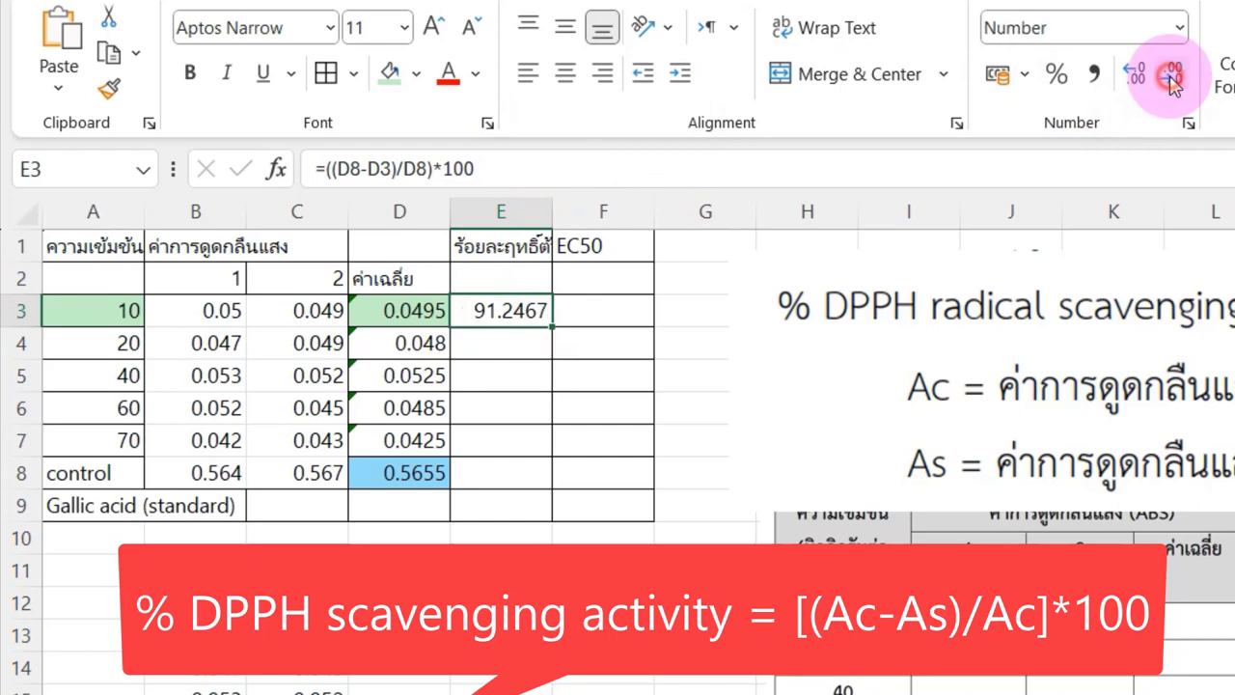
pyautogui.click(1171, 79)
pyautogui.click(1170, 81)
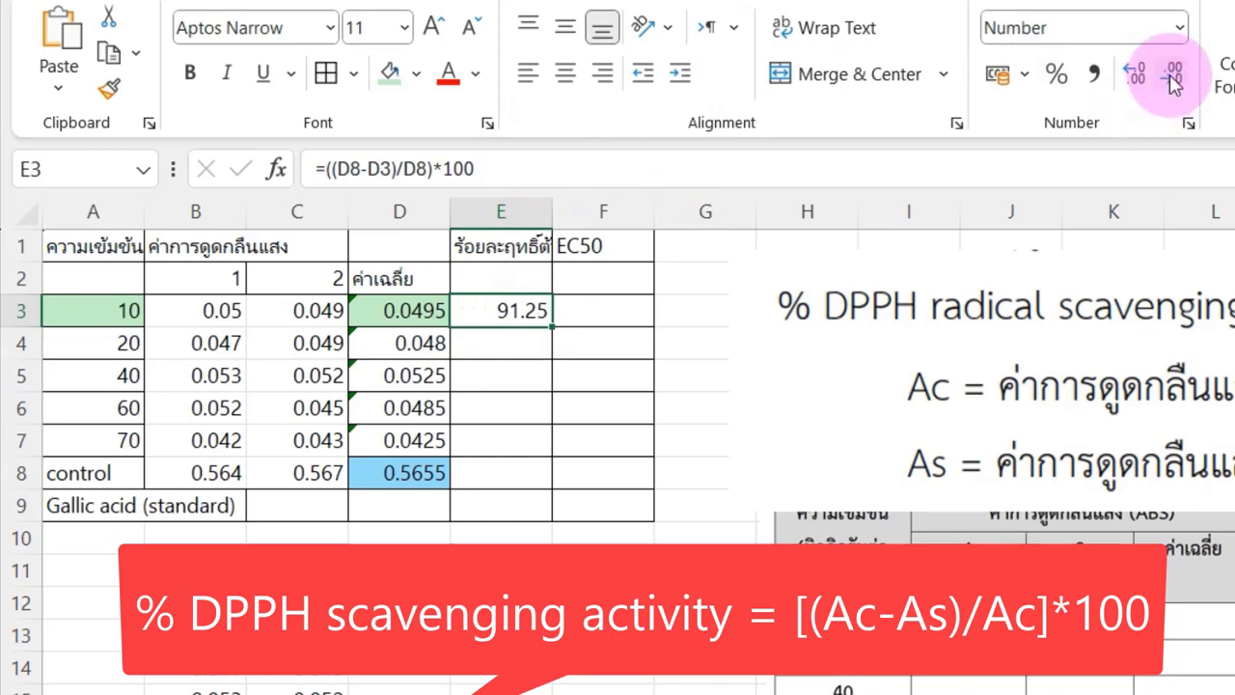
pyautogui.click(1145, 84)
pyautogui.click(1146, 85)
pyautogui.click(1146, 85)
pyautogui.click(1147, 83)
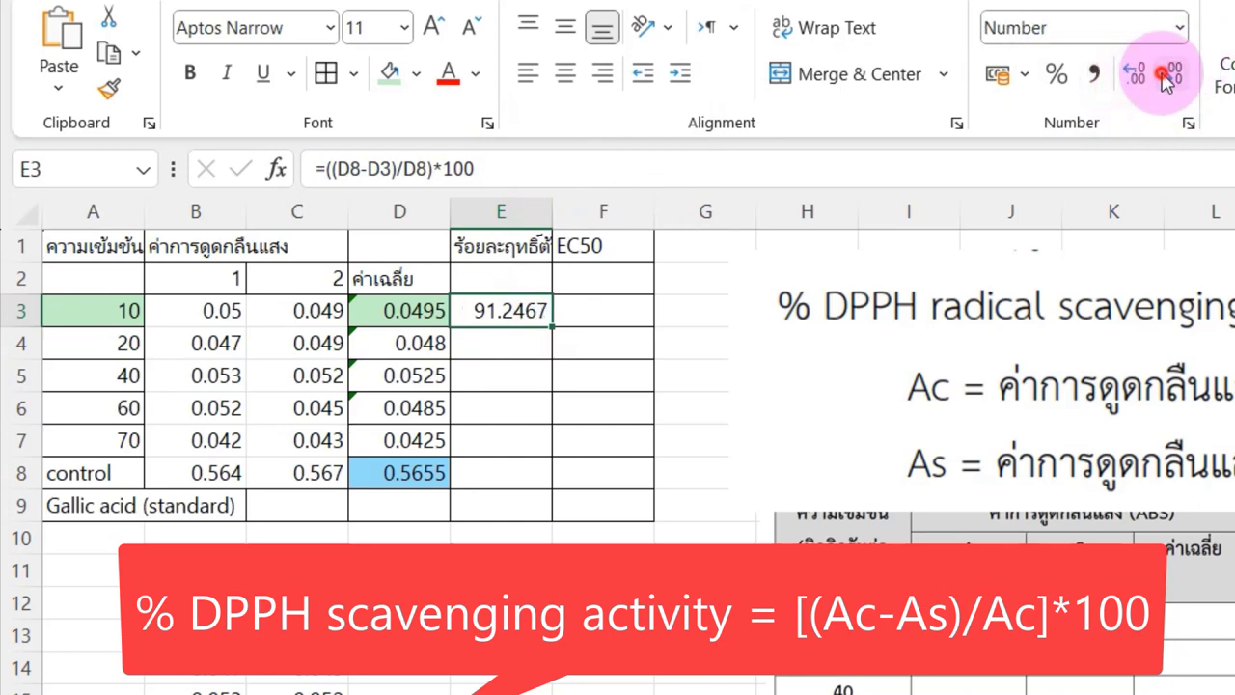
pyautogui.click(1147, 83)
pyautogui.click(1147, 83)
pyautogui.click(1146, 83)
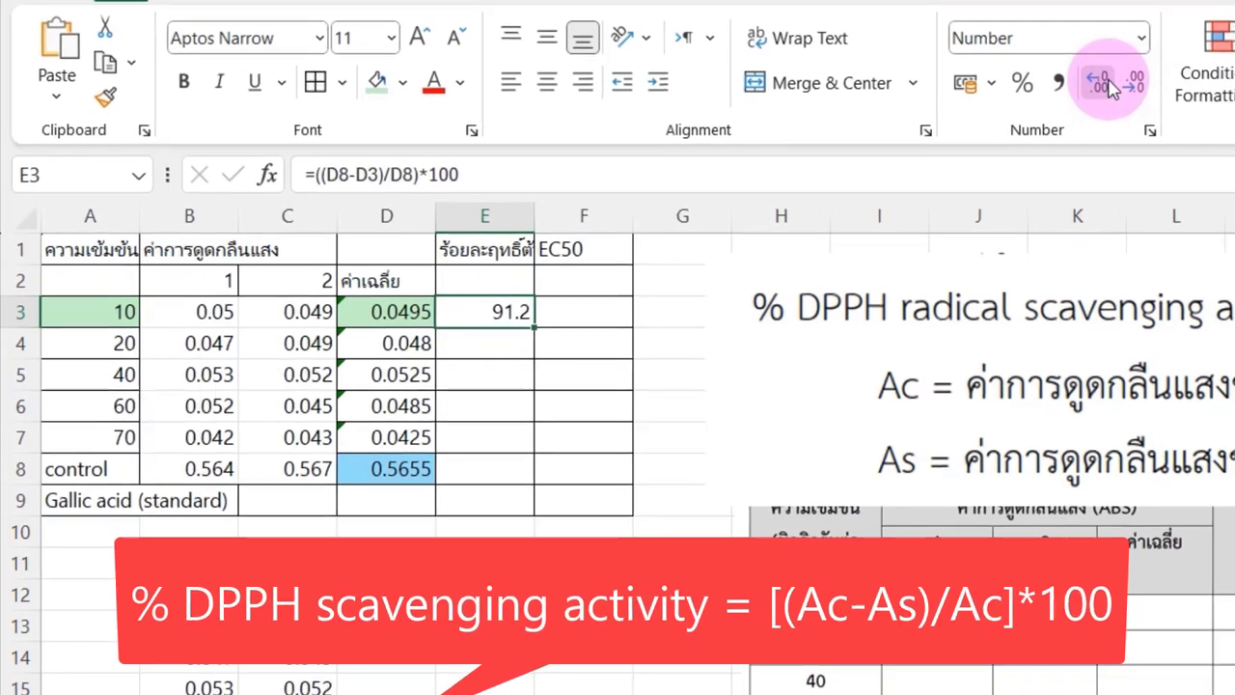
pyautogui.click(1146, 82)
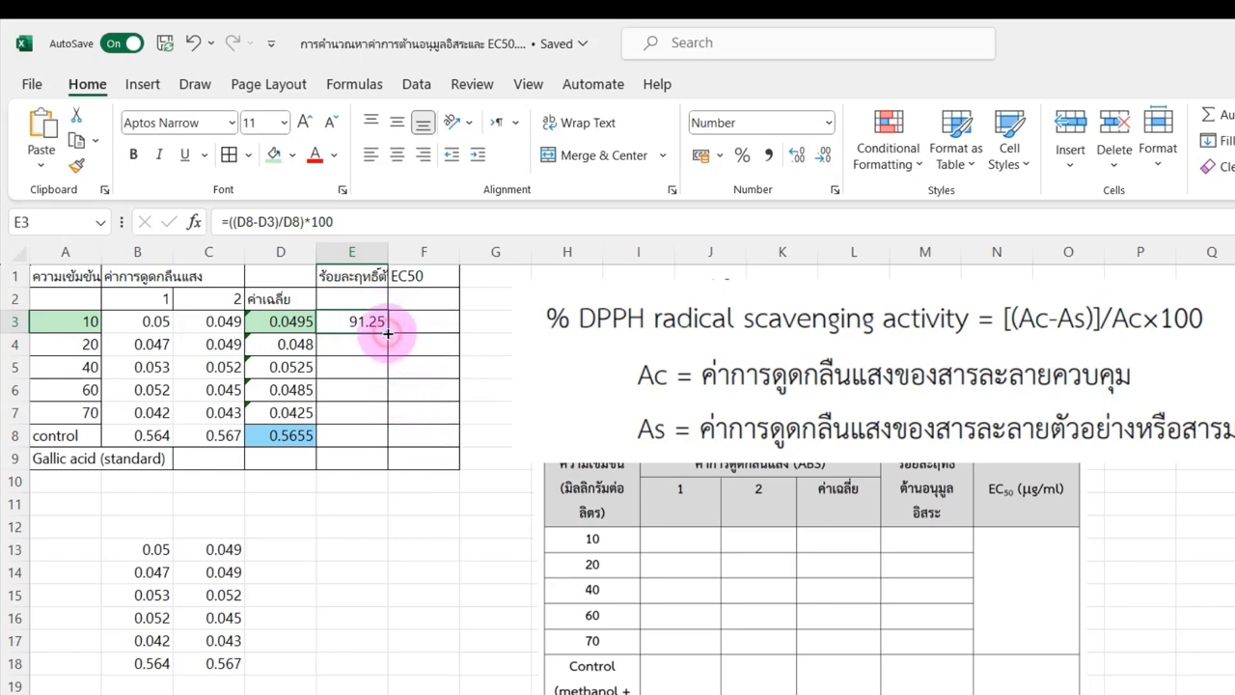
pyautogui.moveTo(386, 333); pyautogui.dragTo(393, 439)
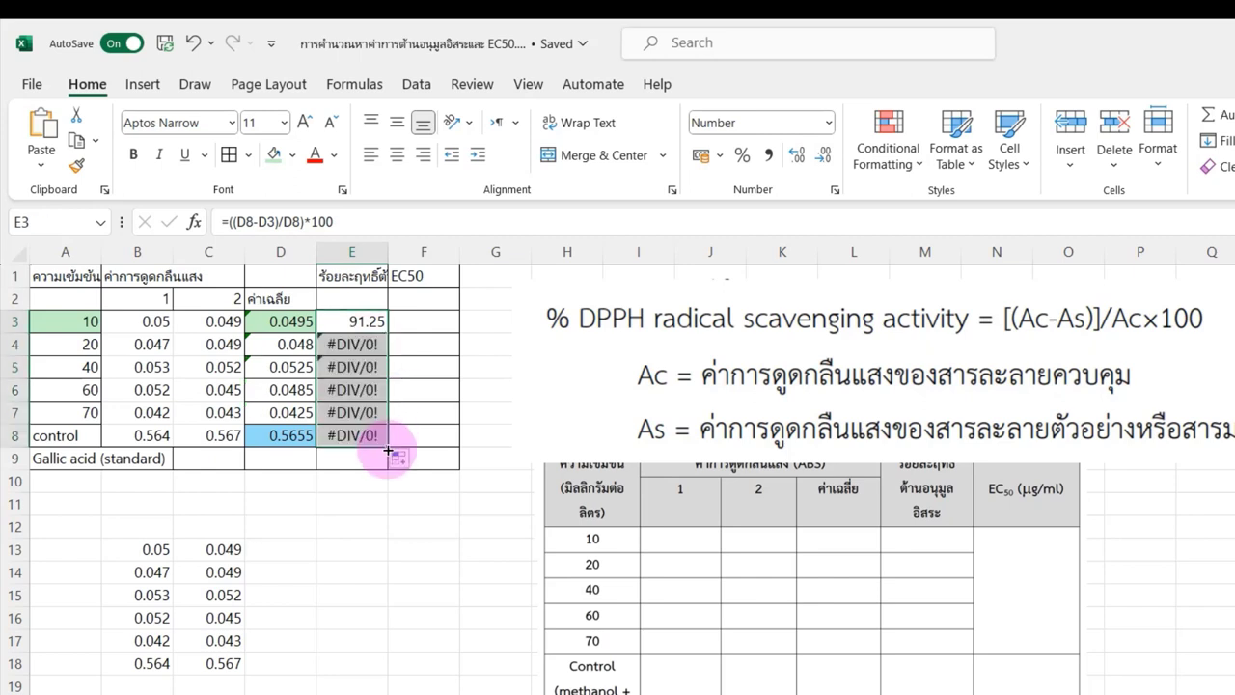
pyautogui.click(375, 344)
pyautogui.click(378, 320)
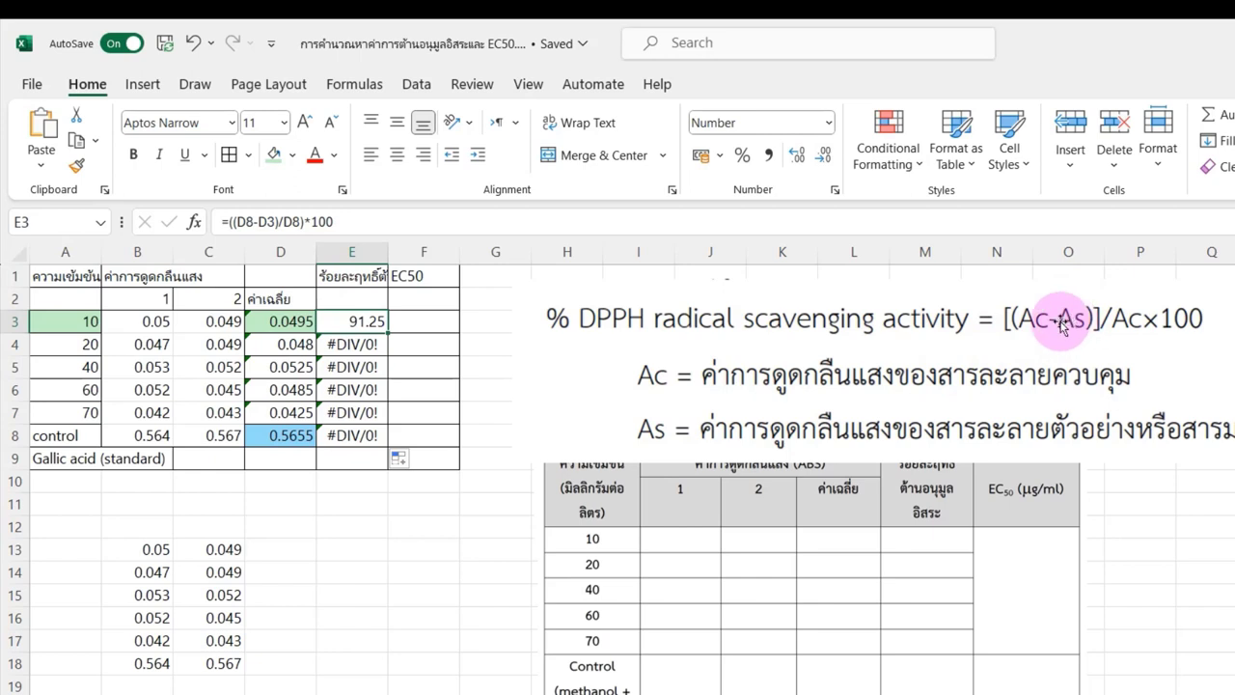
pyautogui.click(353, 345)
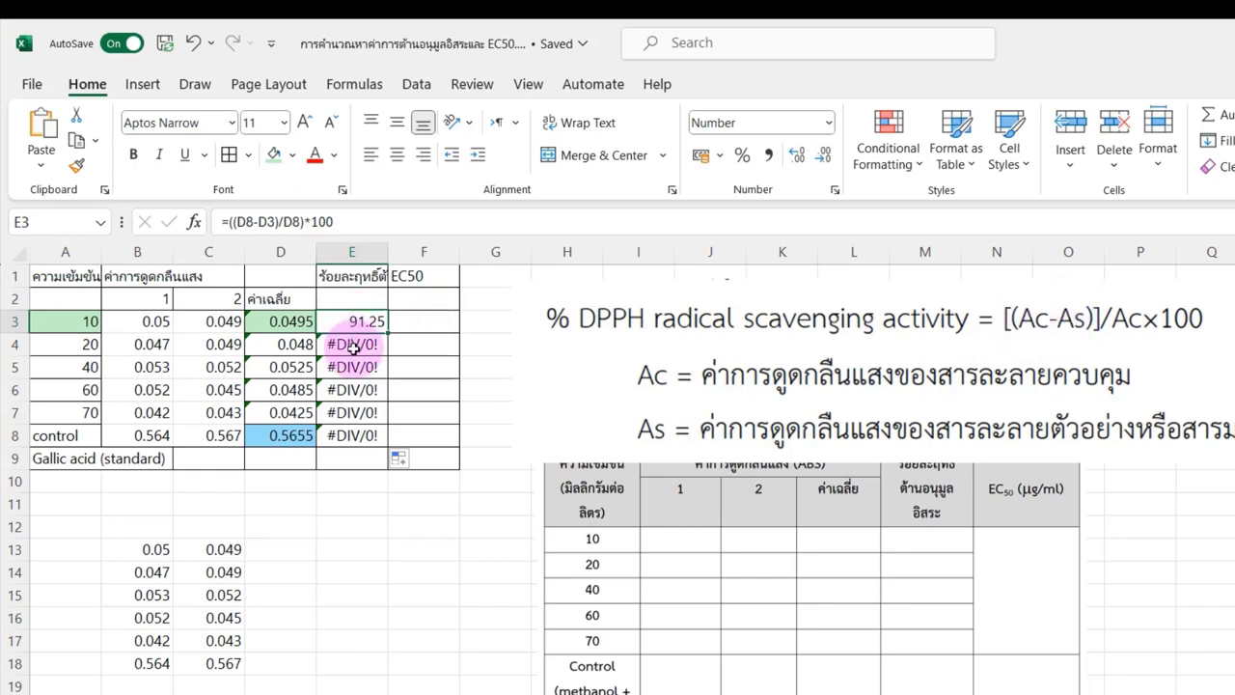
pyautogui.click(289, 348)
pyautogui.click(339, 372)
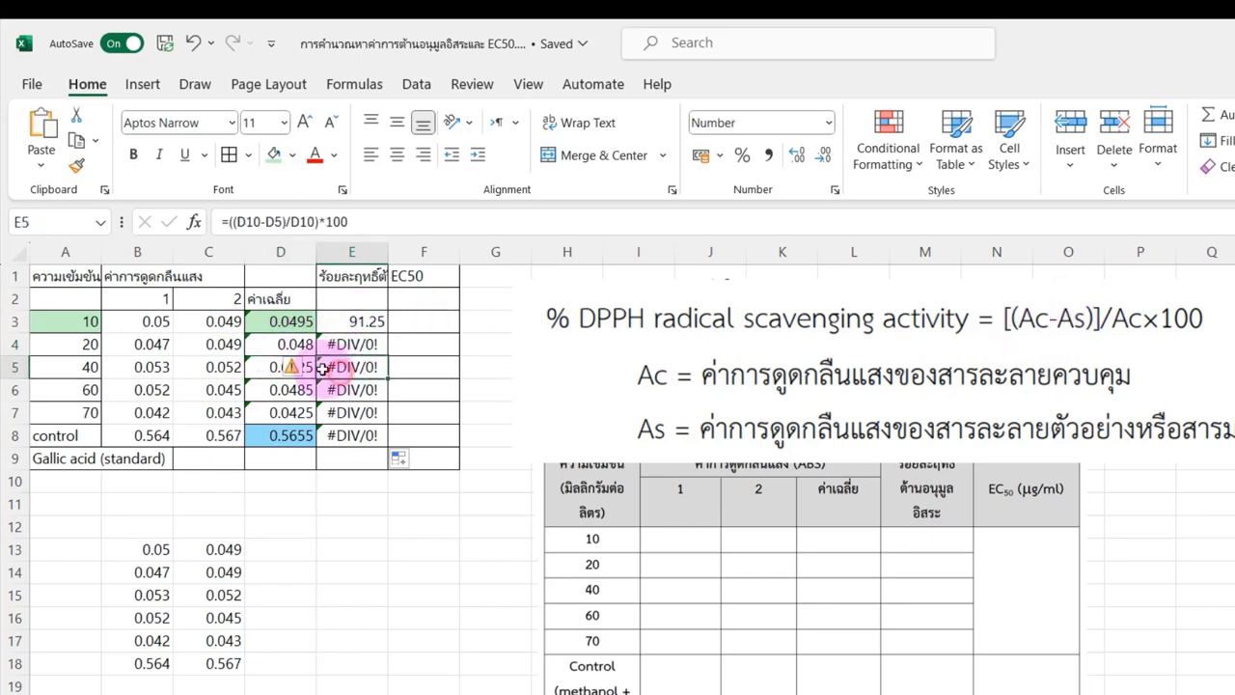
pyautogui.click(289, 366)
pyautogui.click(354, 345)
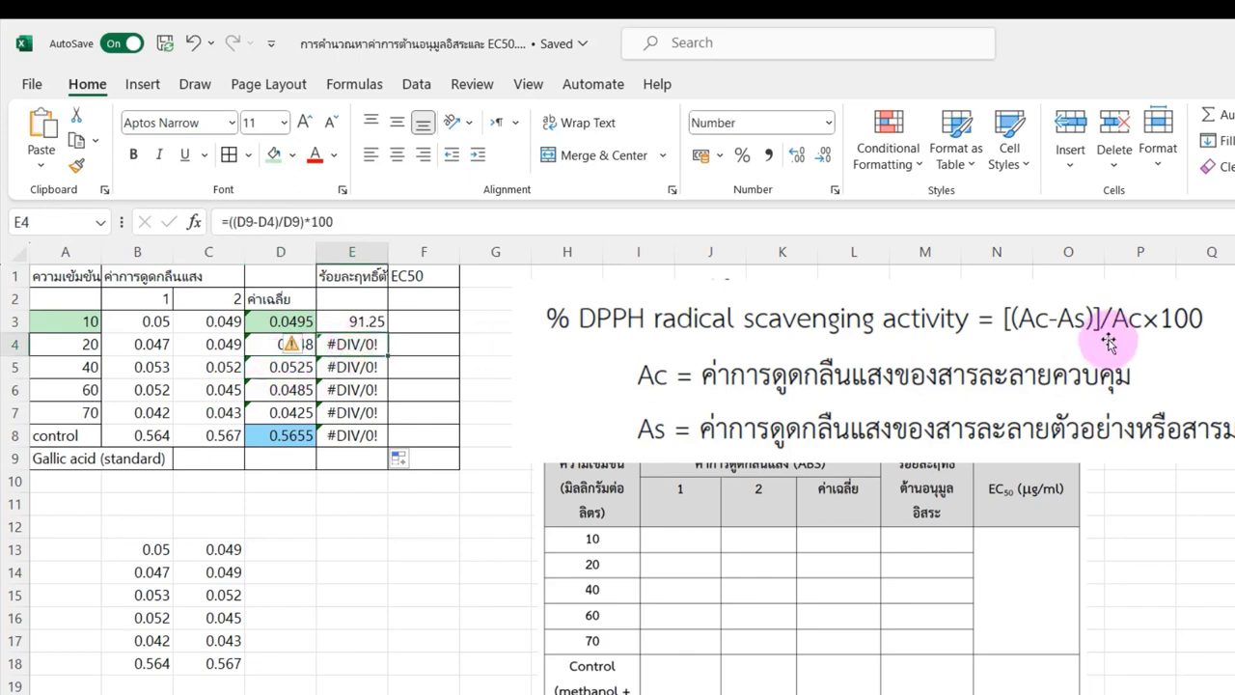
pyautogui.click(288, 437)
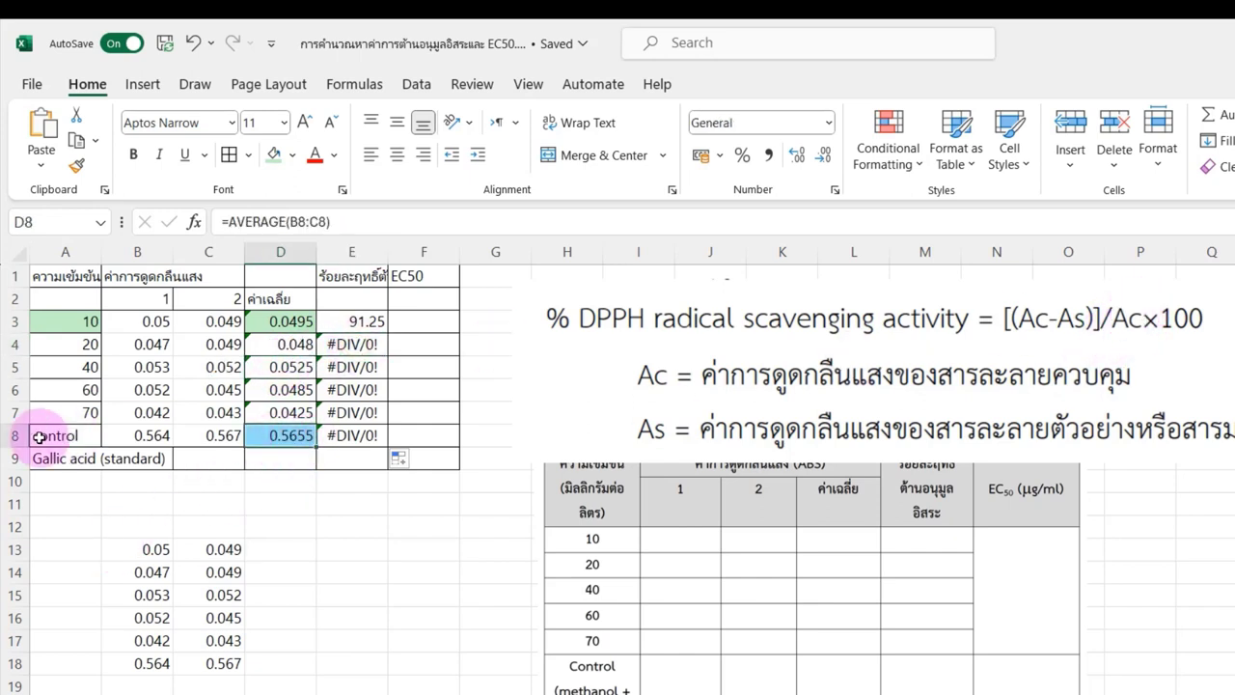
pyautogui.moveTo(359, 344); pyautogui.dragTo(359, 435)
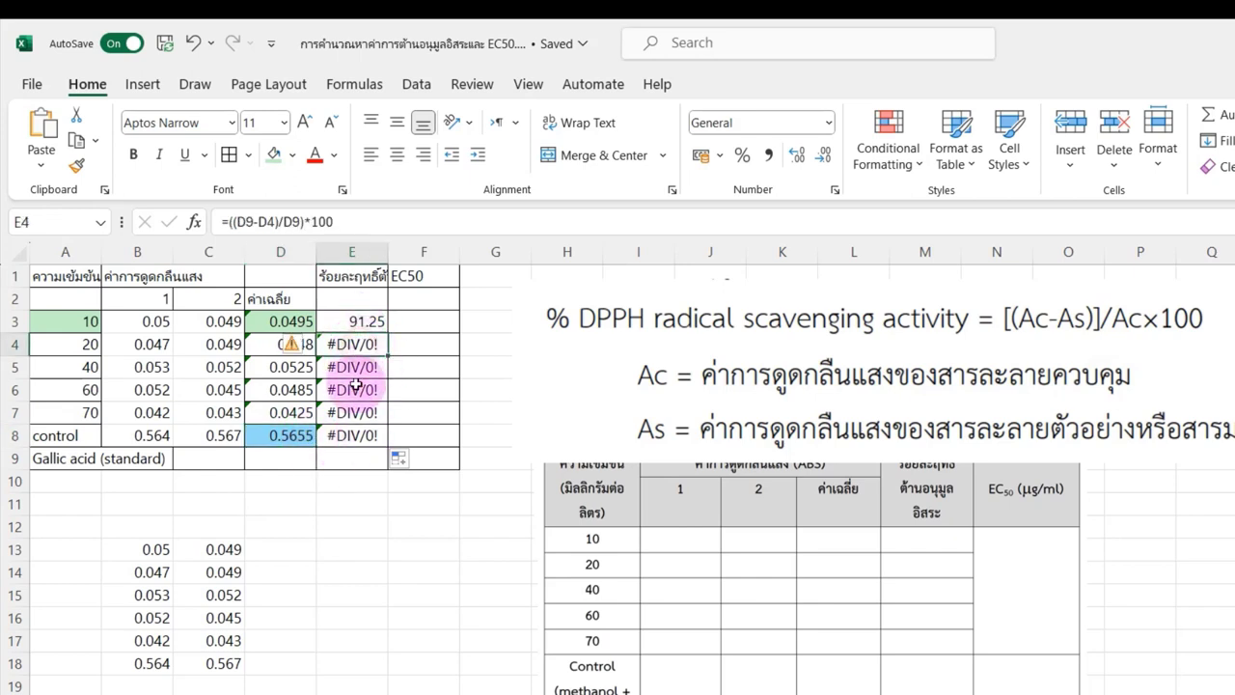
pyautogui.press('Delete')
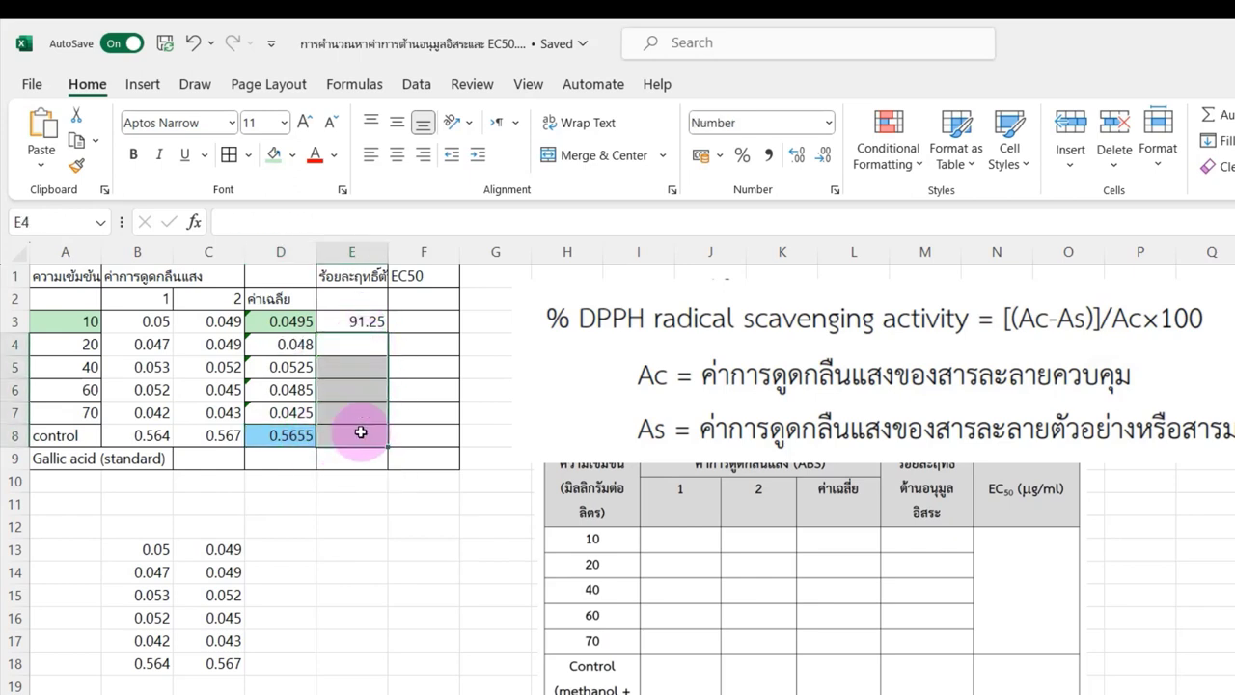
pyautogui.click(363, 320)
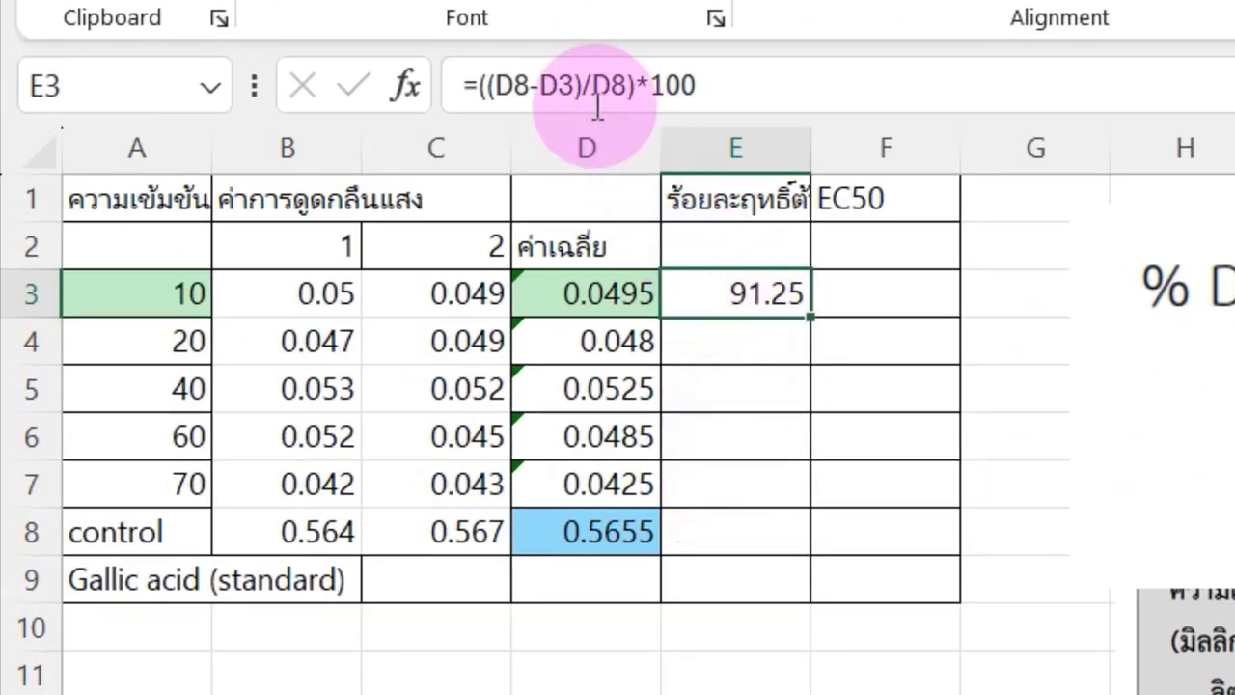
# - Lock both control references so E3 reads =(($D$8-D3)/$D$8)*100
pyautogui.click(543, 85)
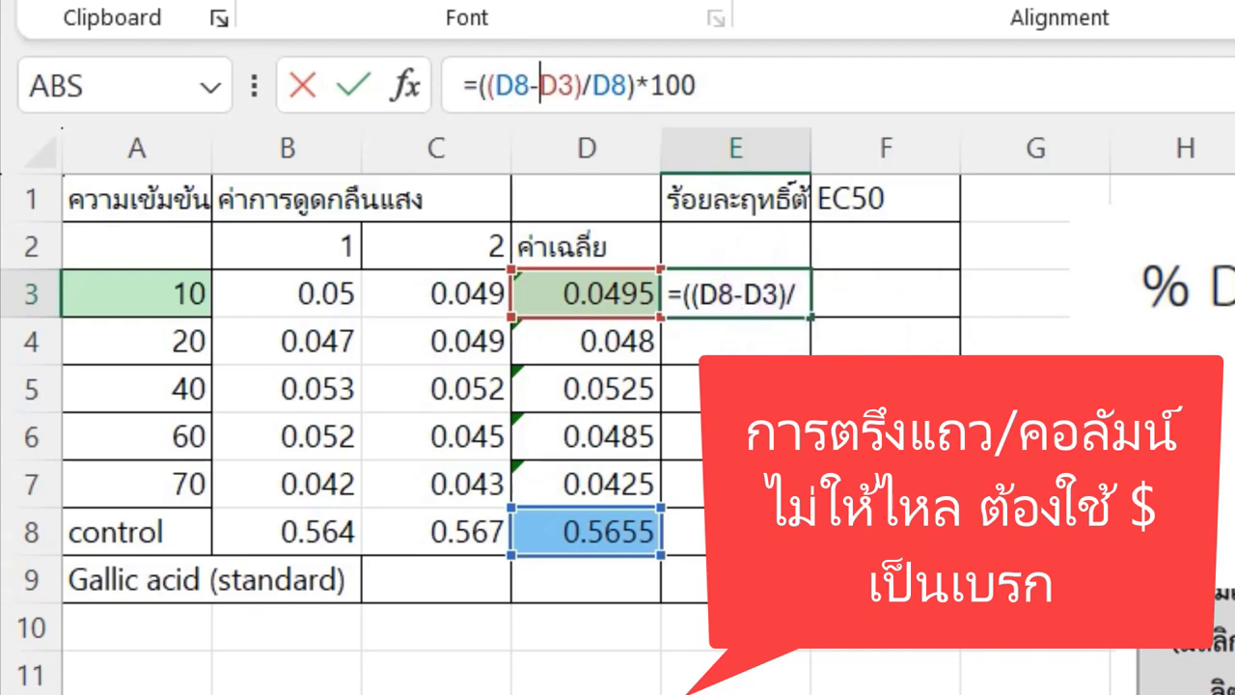
pyautogui.click(498, 85)
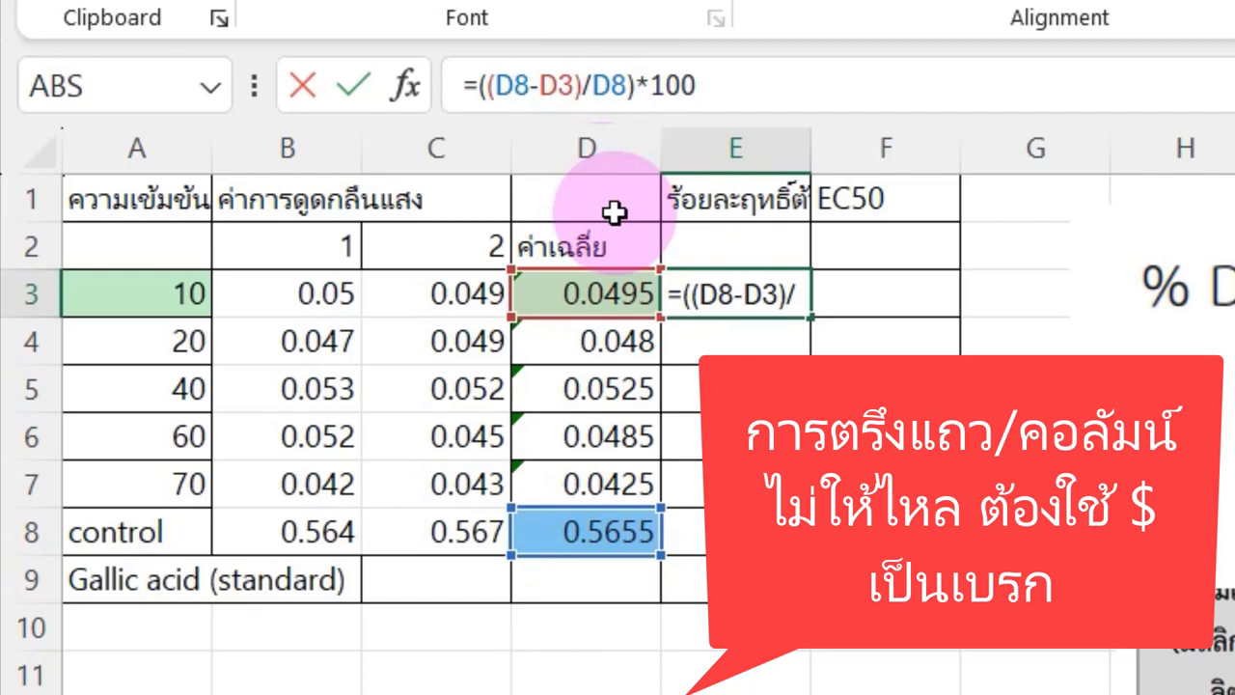
pyautogui.write('$')
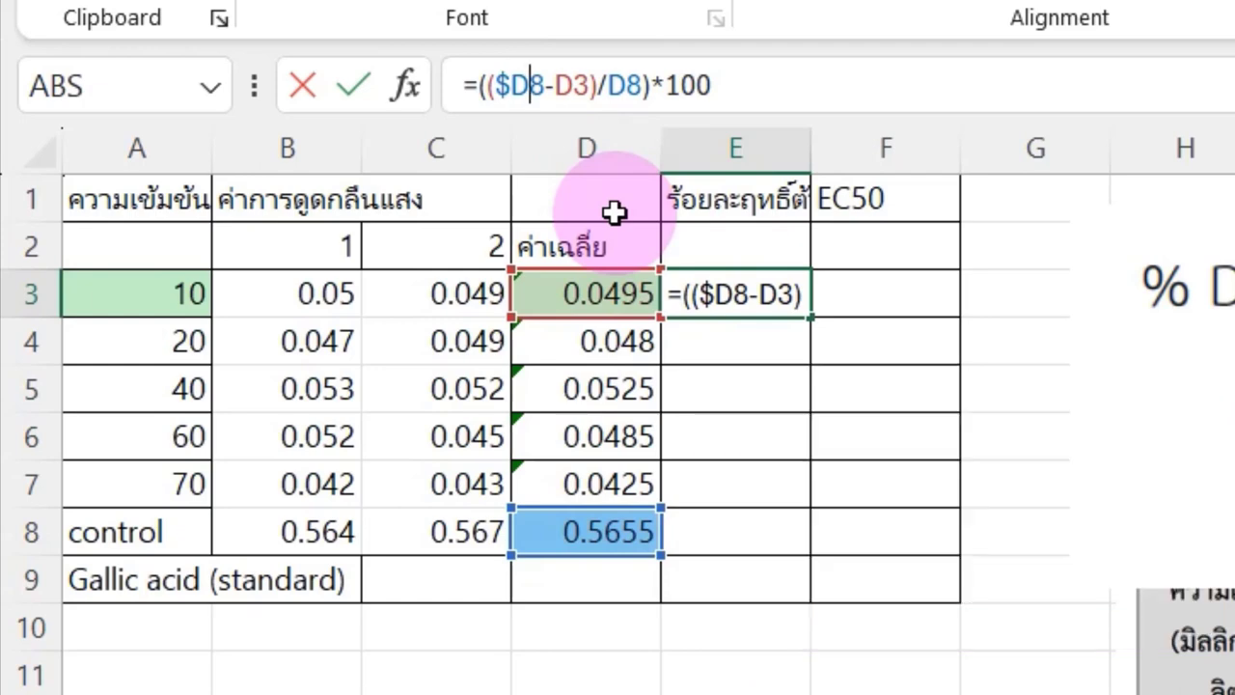
pyautogui.write('$')
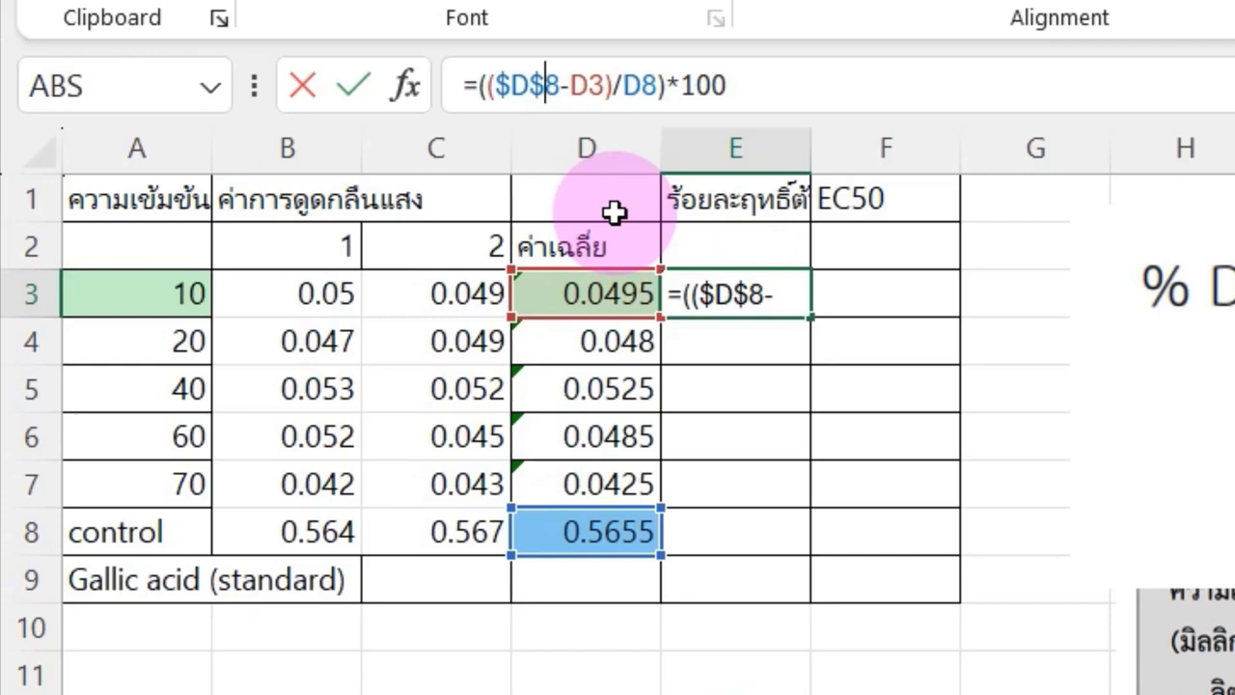
pyautogui.press('Right')
pyautogui.press('Right')
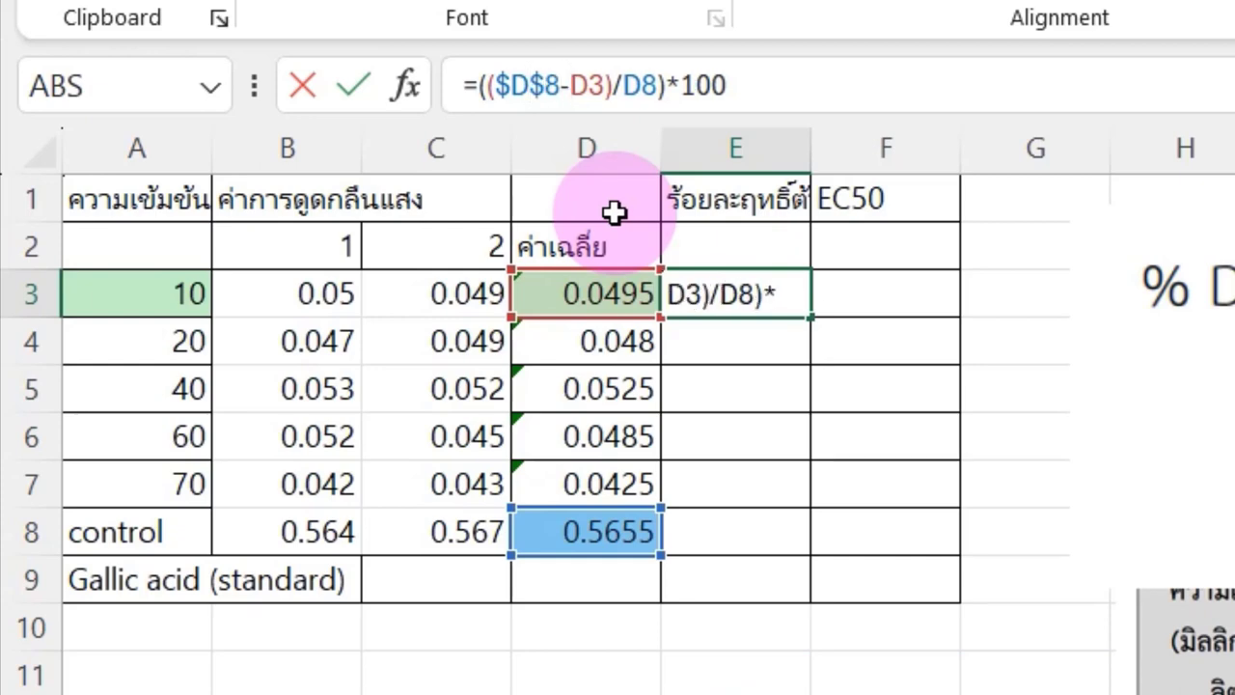
pyautogui.press('Right')
pyautogui.press('Right')
pyautogui.press('Right')
pyautogui.write('$')
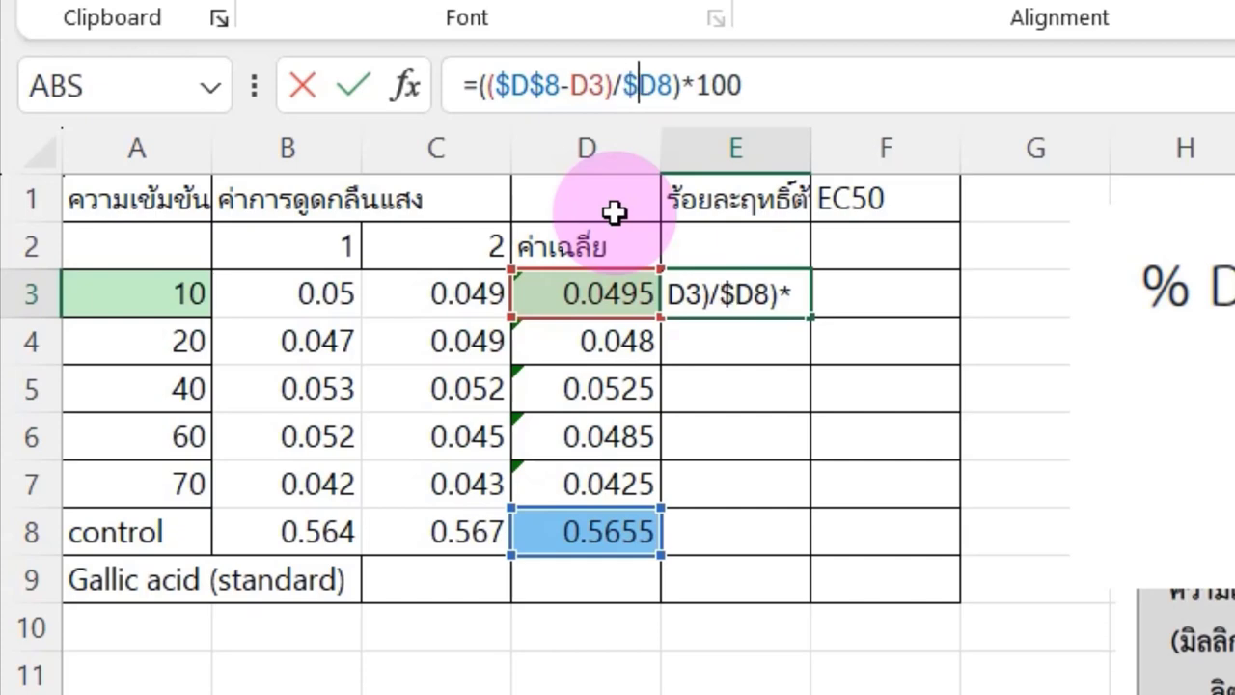
pyautogui.press('Right')
pyautogui.write('$')
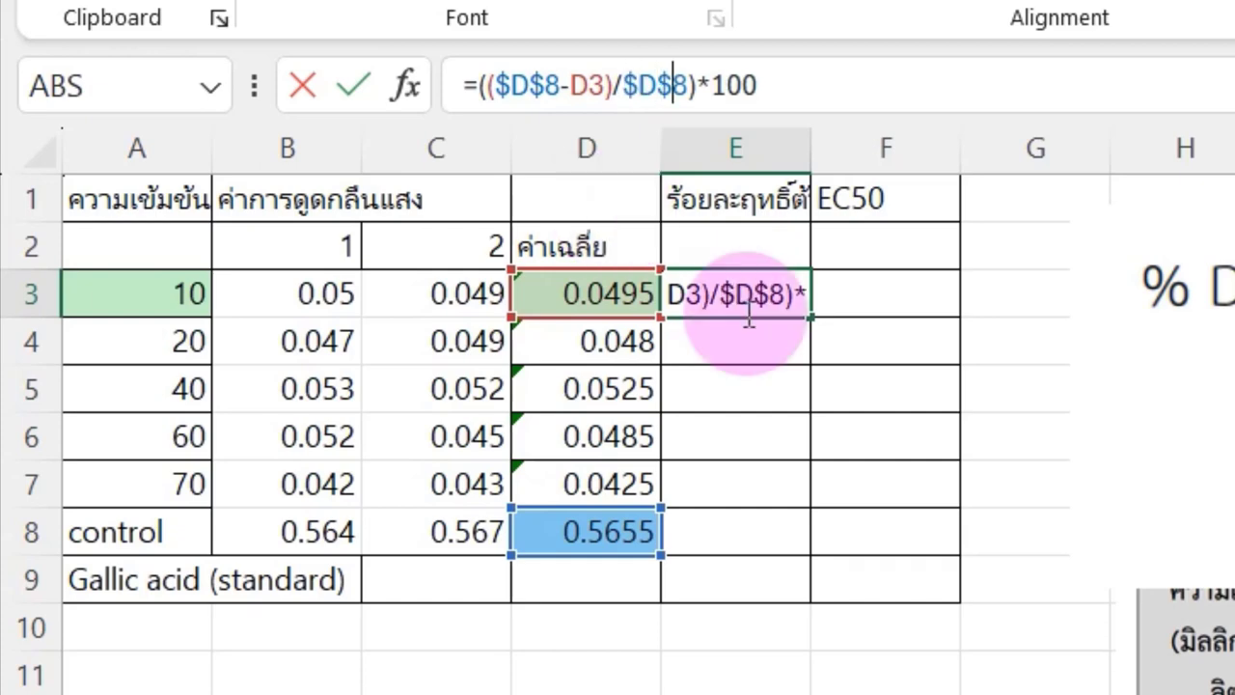
pyautogui.press('Return')
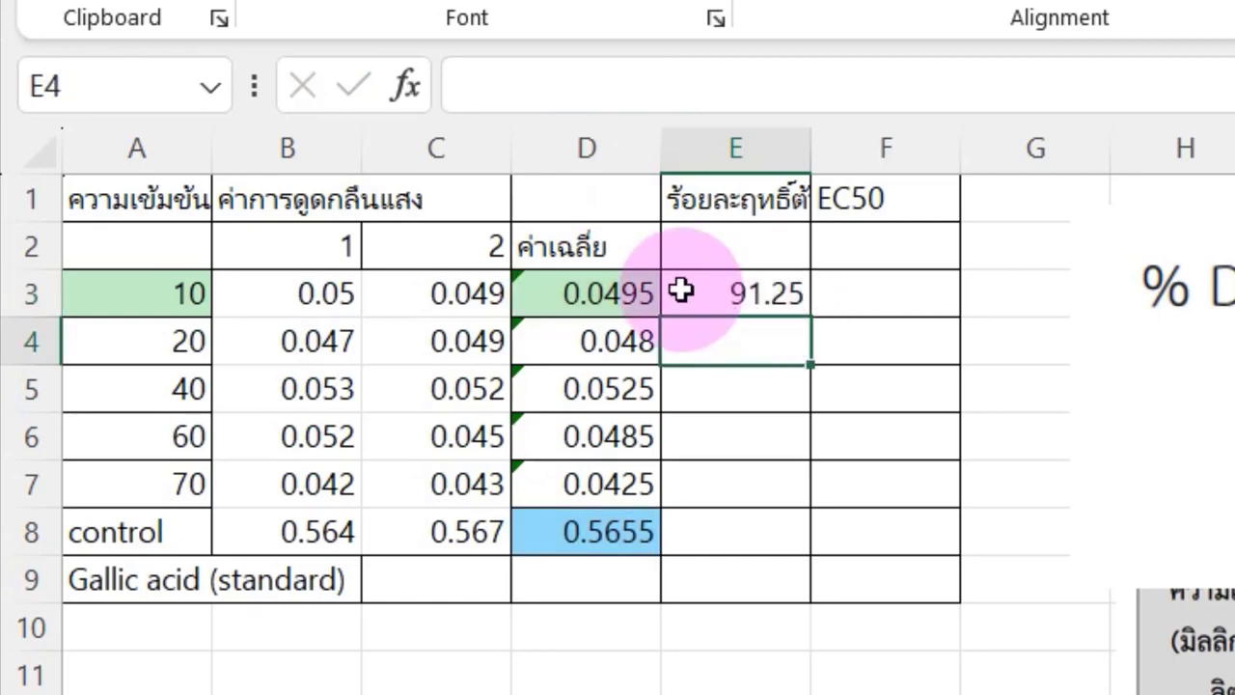
pyautogui.click(720, 303)
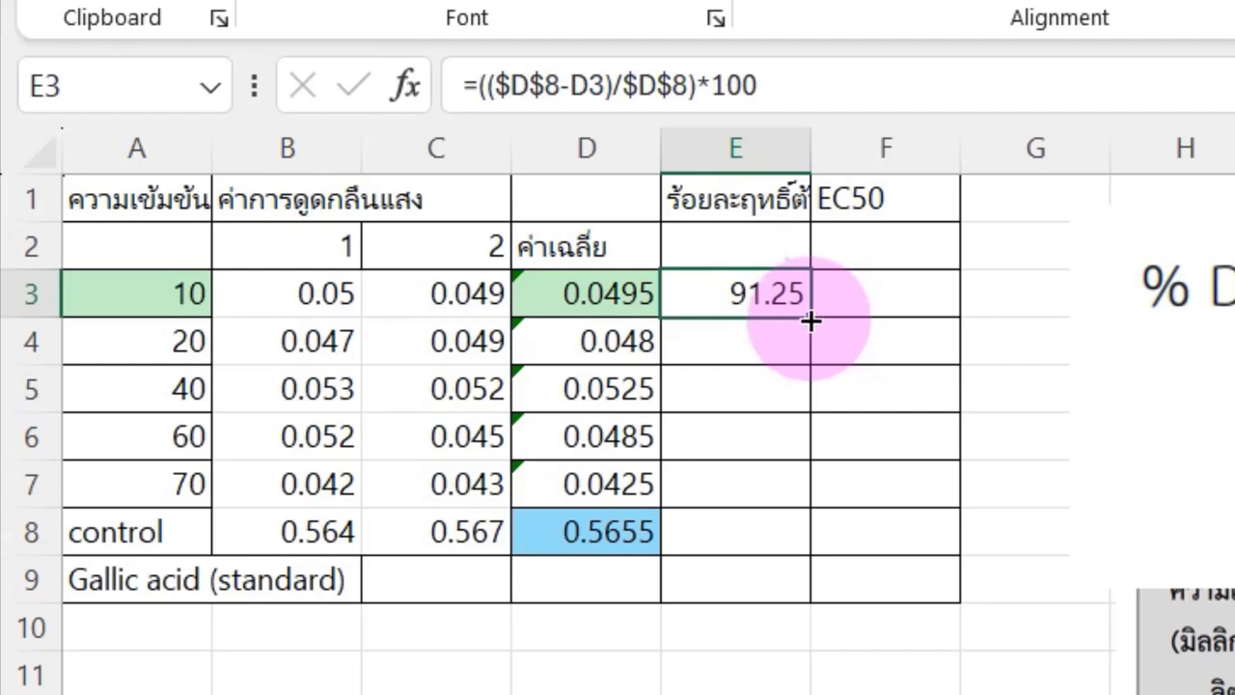
# - Fill the E3 scavenging formula down through E8
pyautogui.moveTo(811, 322); pyautogui.dragTo(809, 543)
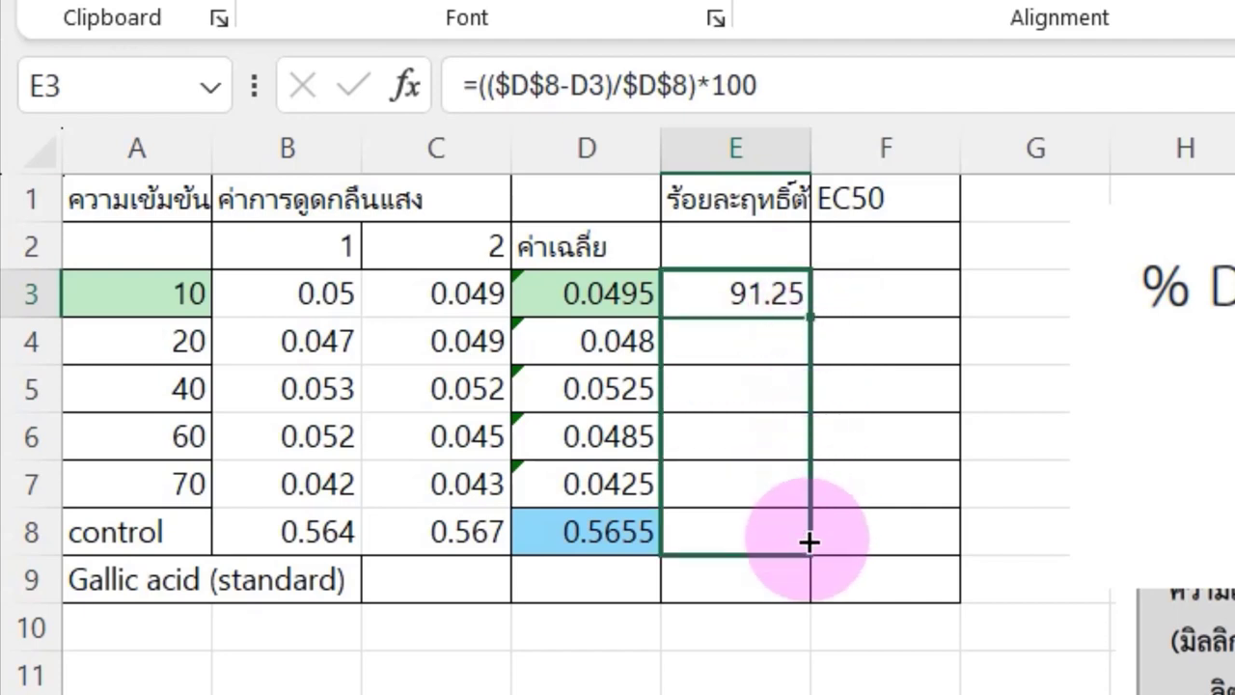
pyautogui.moveTo(808, 543); pyautogui.dragTo(808, 543)
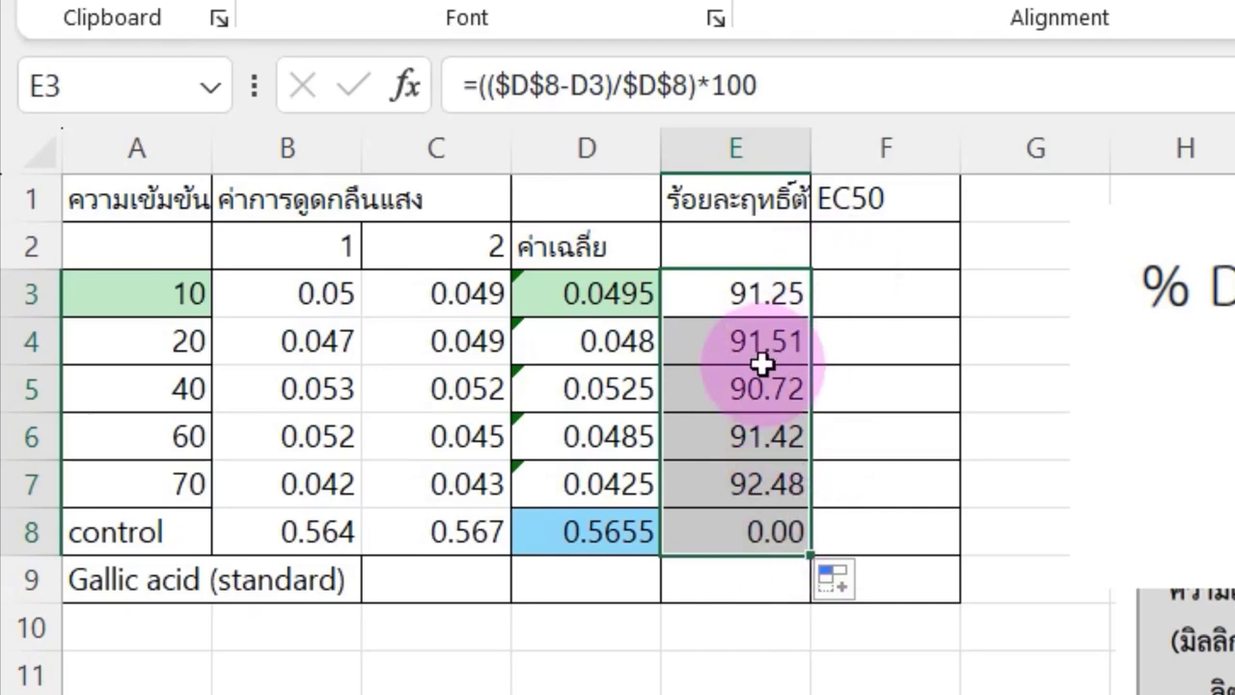
pyautogui.click(784, 302)
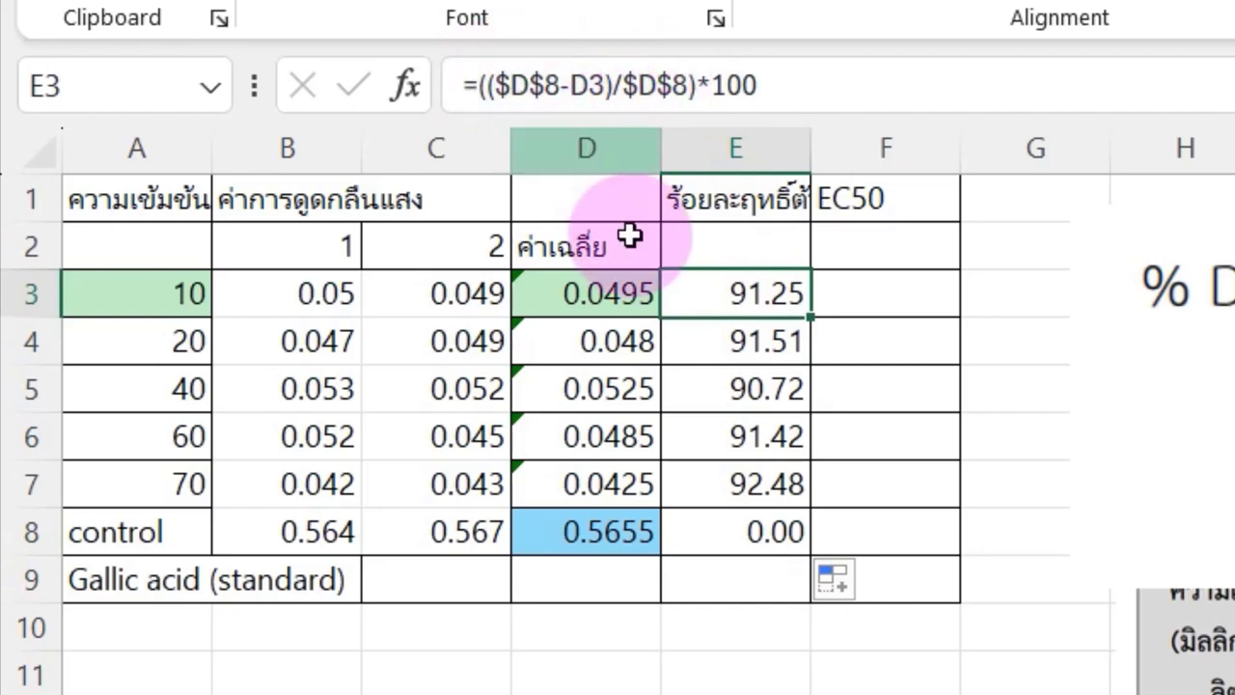
# - Check E4:E8 formulas keep $D$8, showing 91.51, 90.72, 91.42, 92.48 and 0.00
pyautogui.click(744, 354)
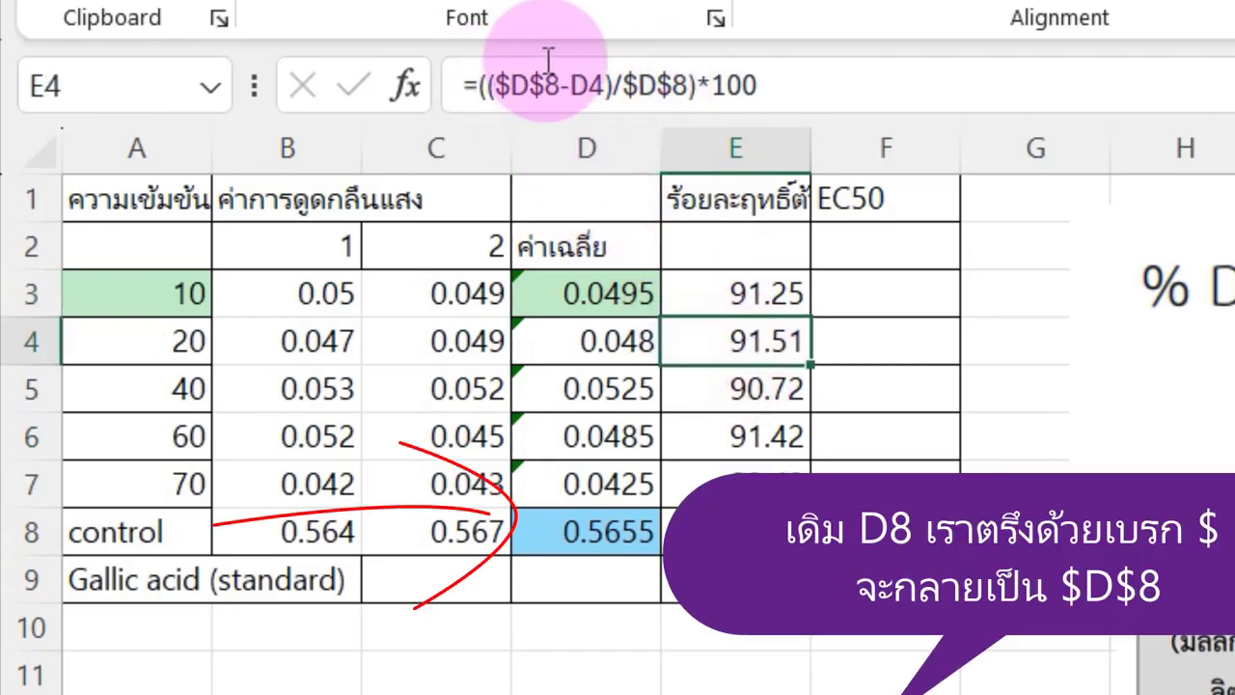
pyautogui.click(744, 389)
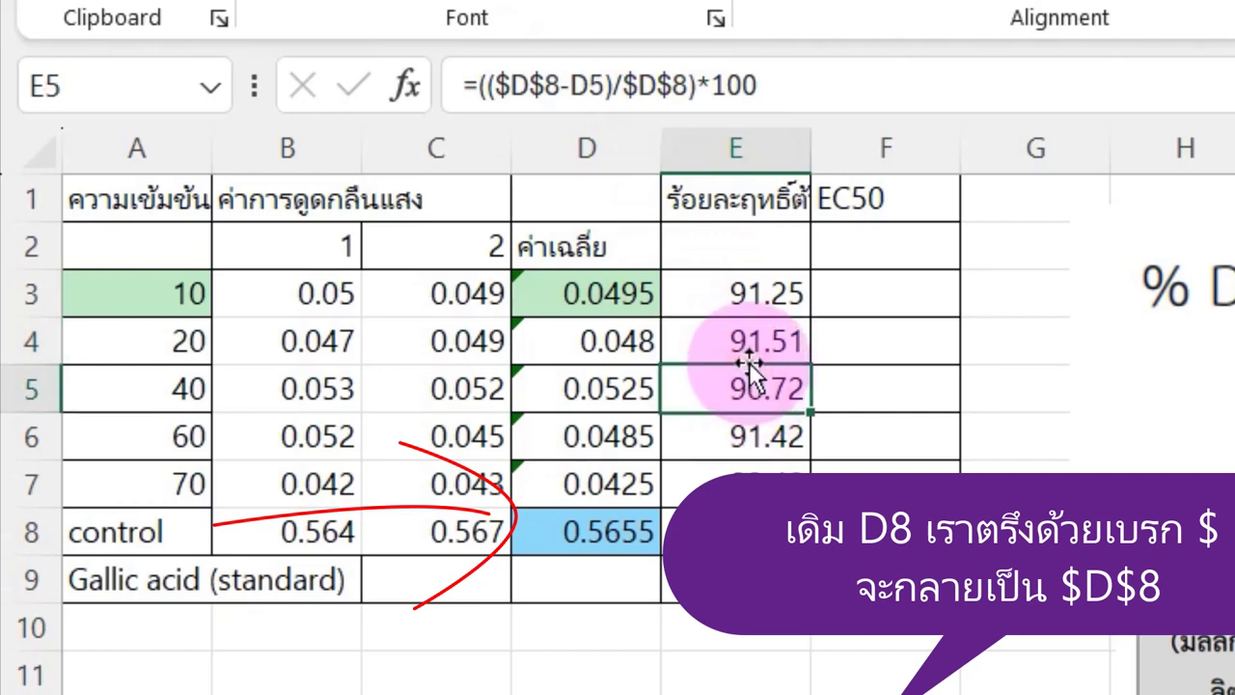
pyautogui.click(747, 355)
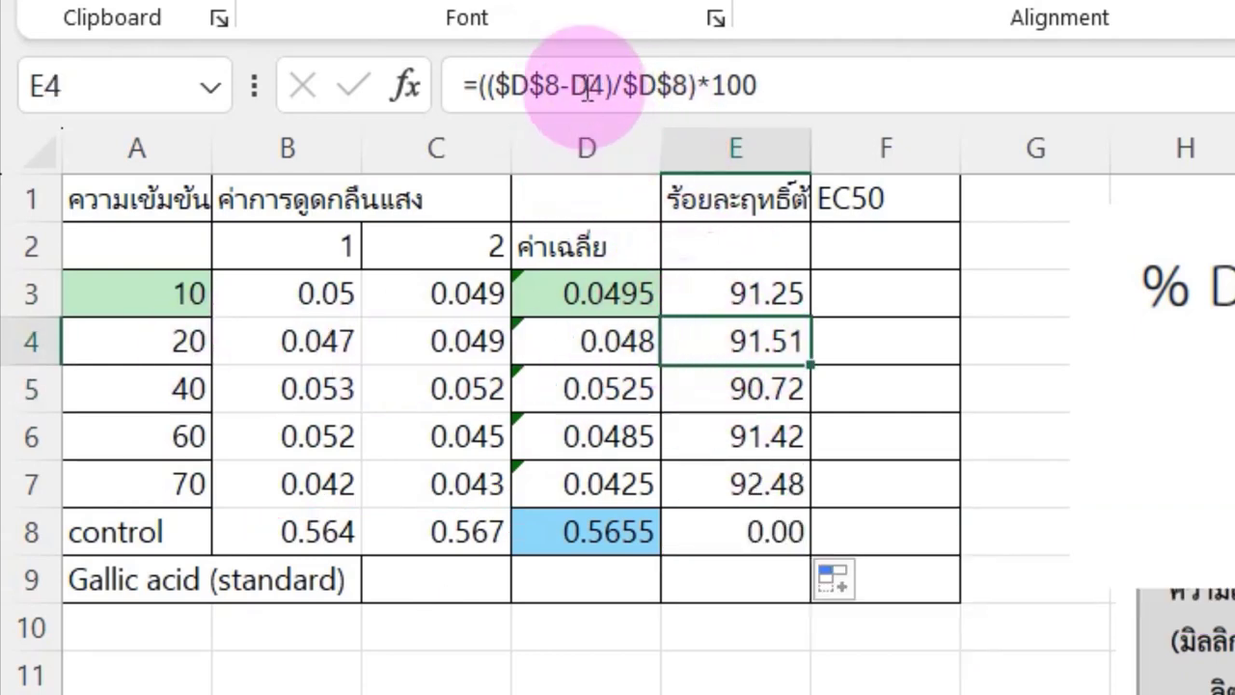
pyautogui.click(713, 386)
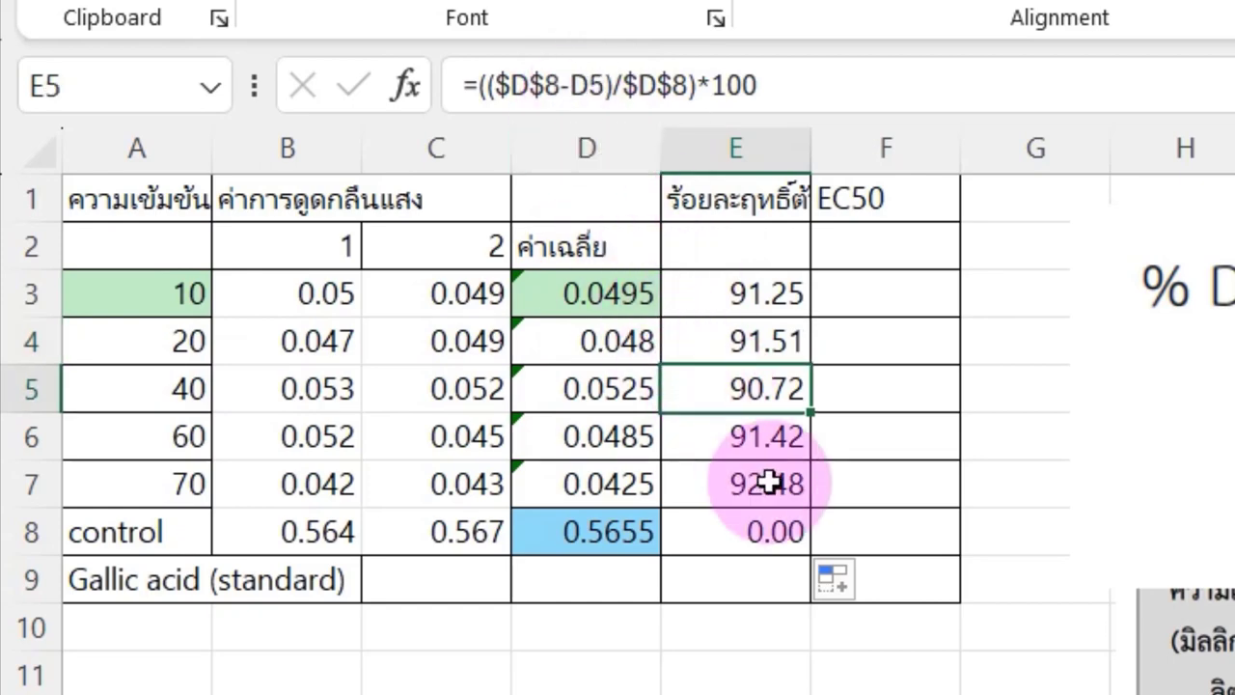
pyautogui.click(775, 439)
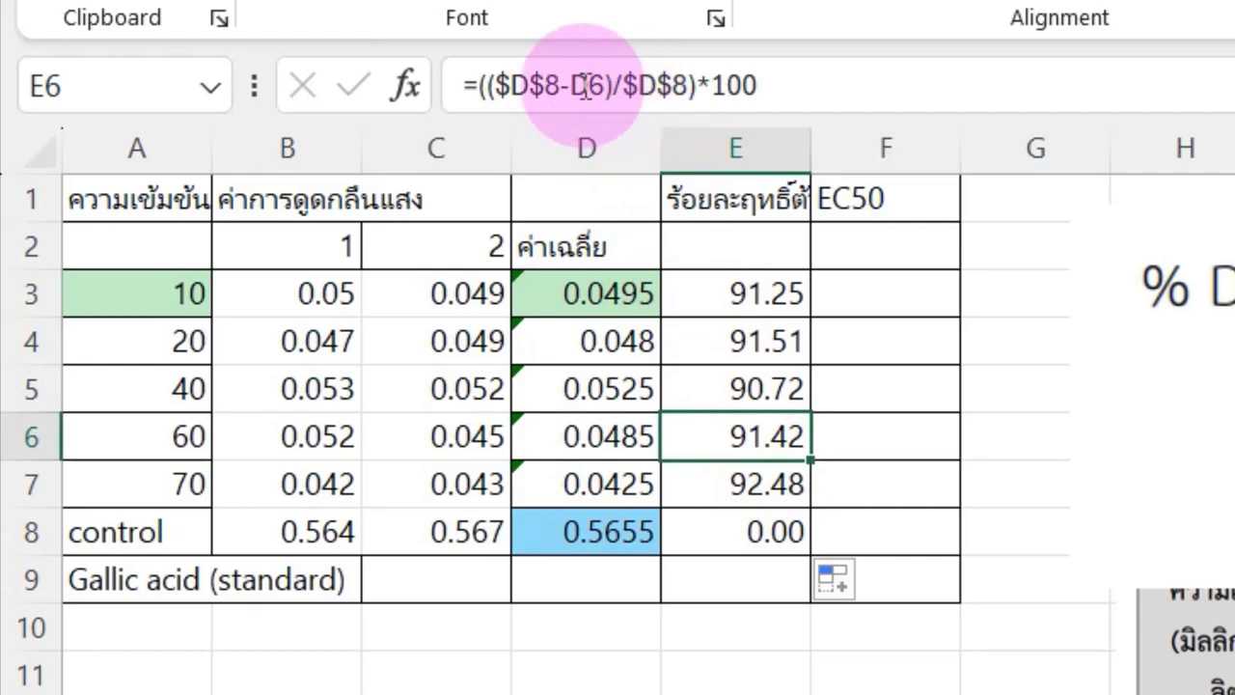
pyautogui.click(705, 473)
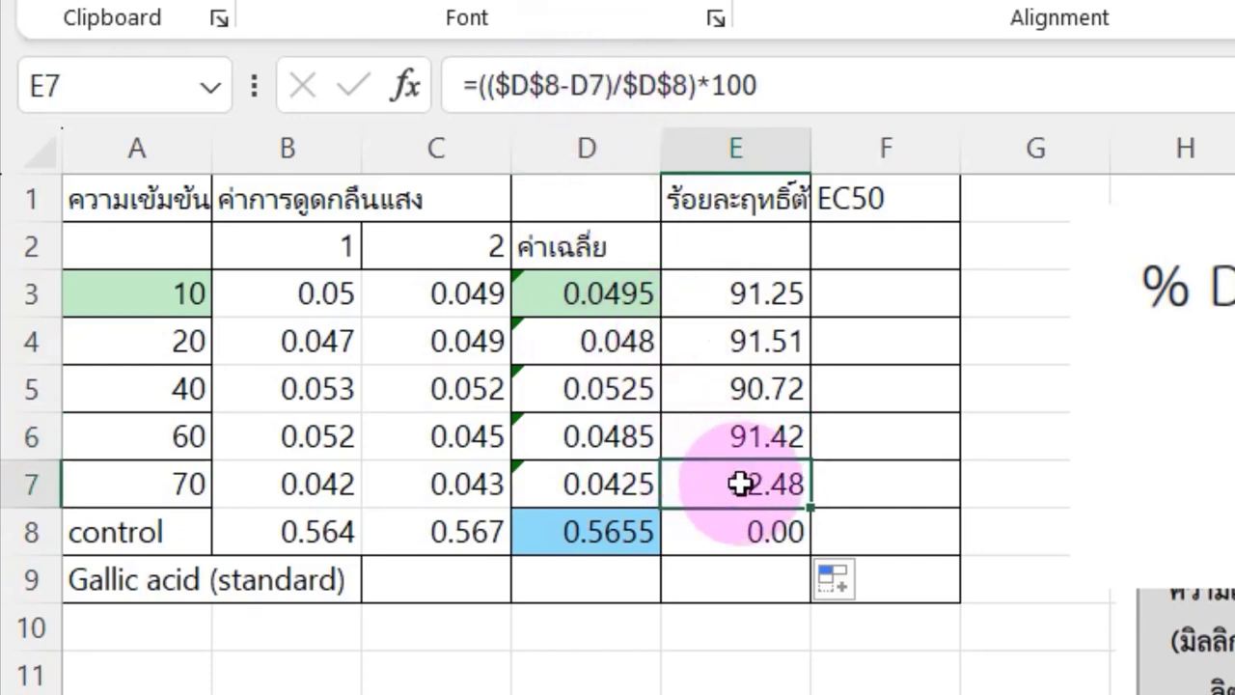
pyautogui.click(751, 542)
pyautogui.click(791, 500)
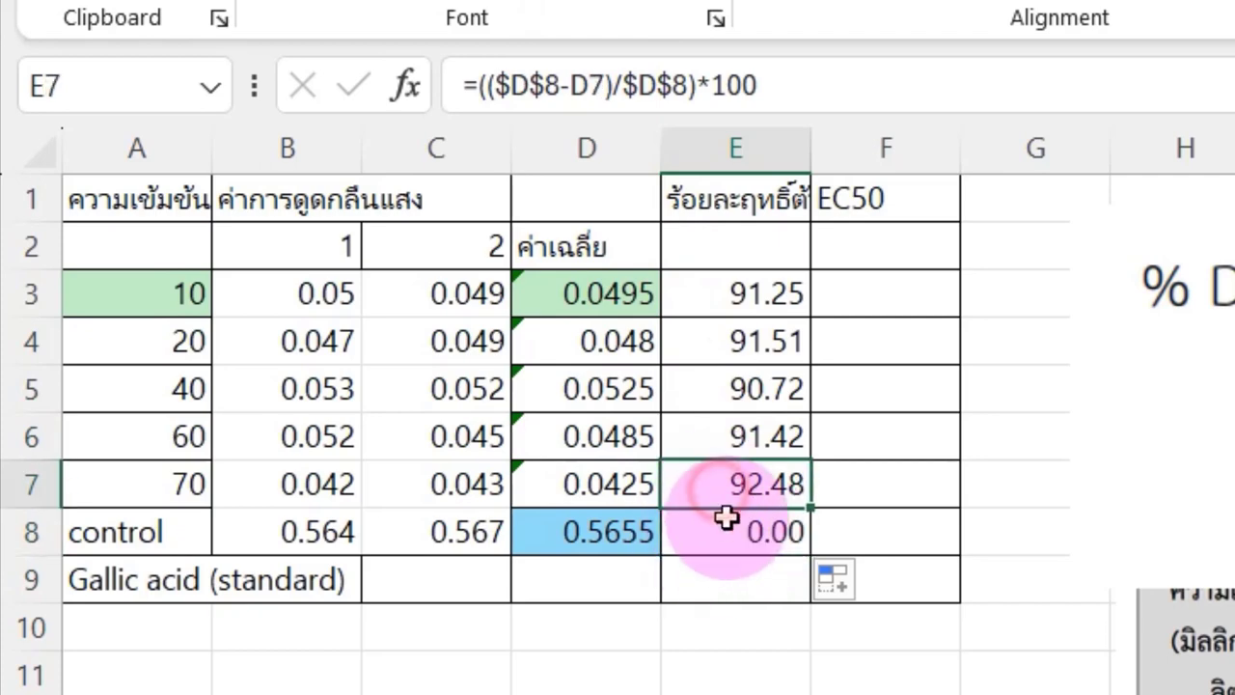
pyautogui.click(727, 531)
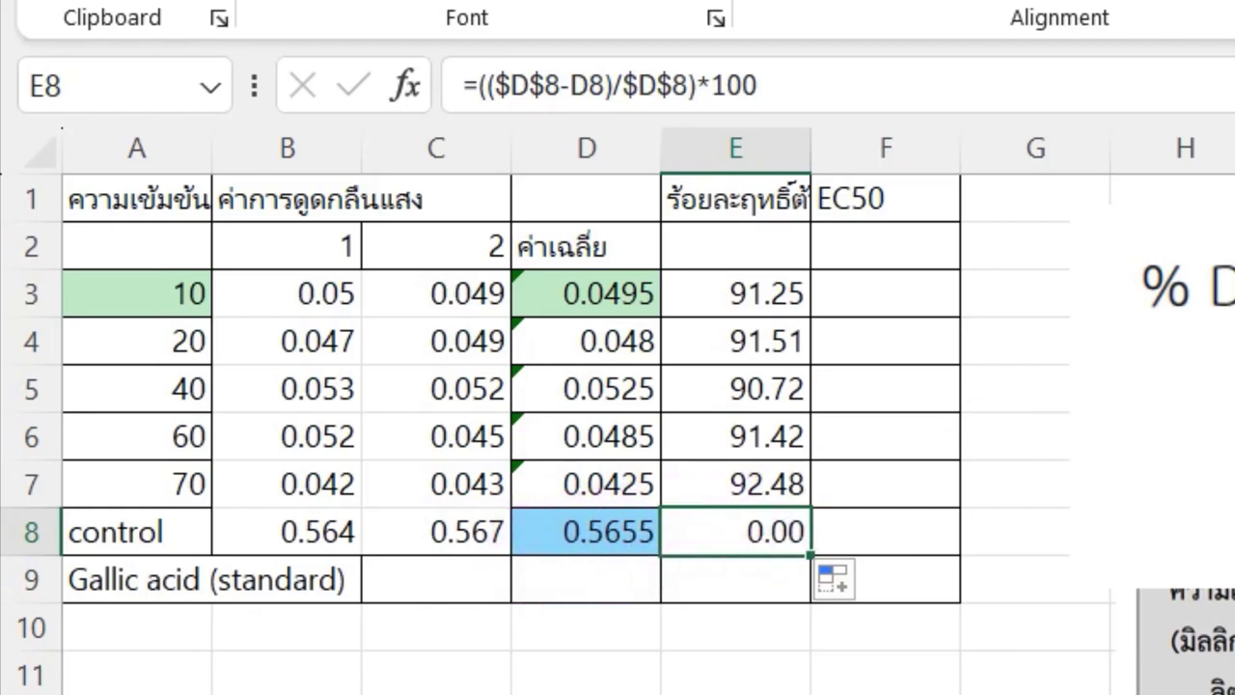
# - Give the control's 0.00 result in E8 a yellow fill
pyautogui.click(651, 538)
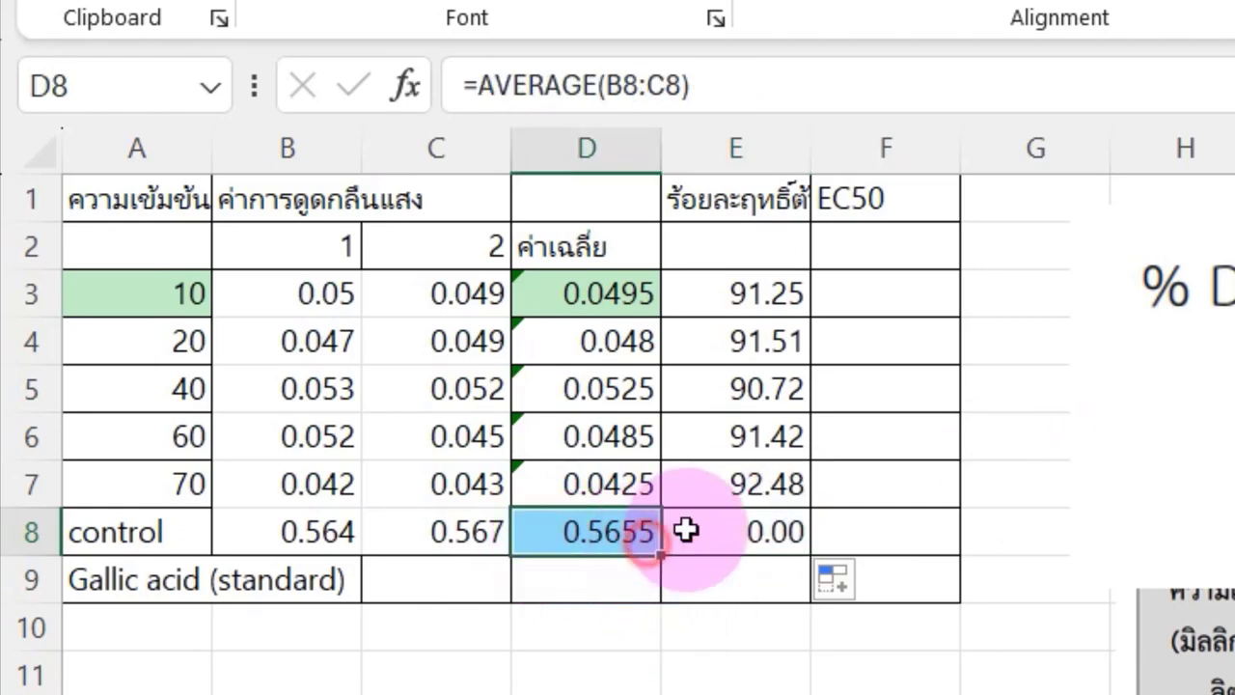
pyautogui.click(769, 530)
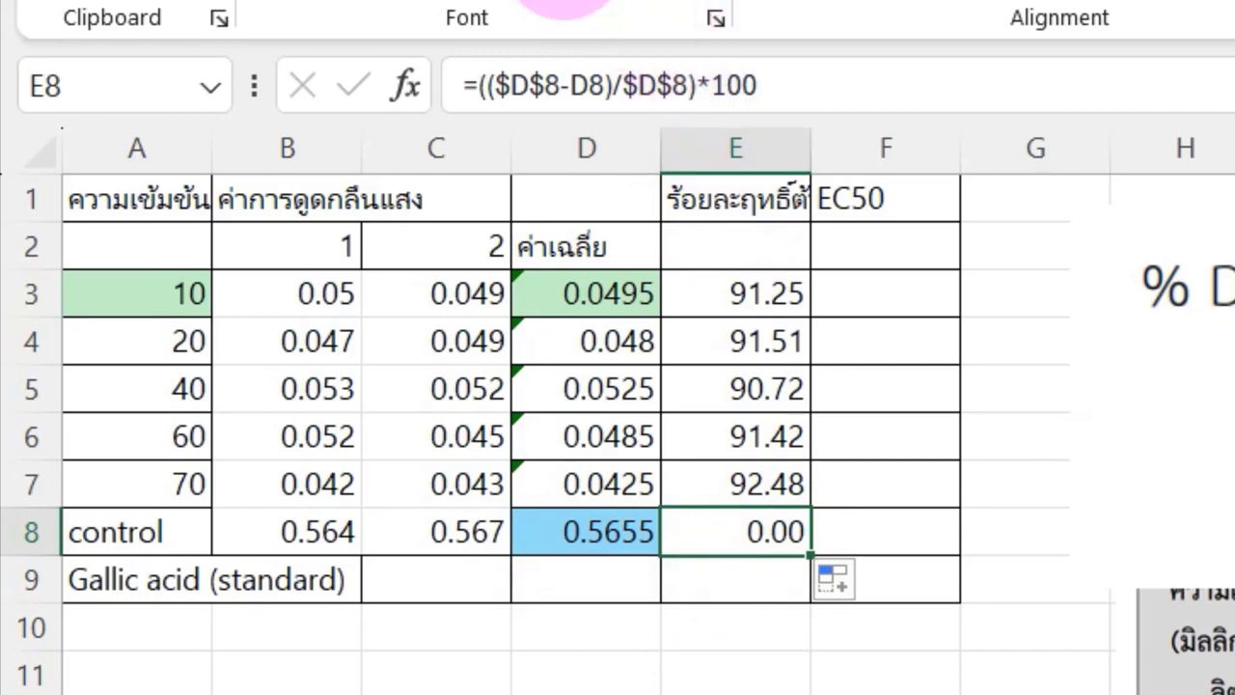
pyautogui.click(569, 3)
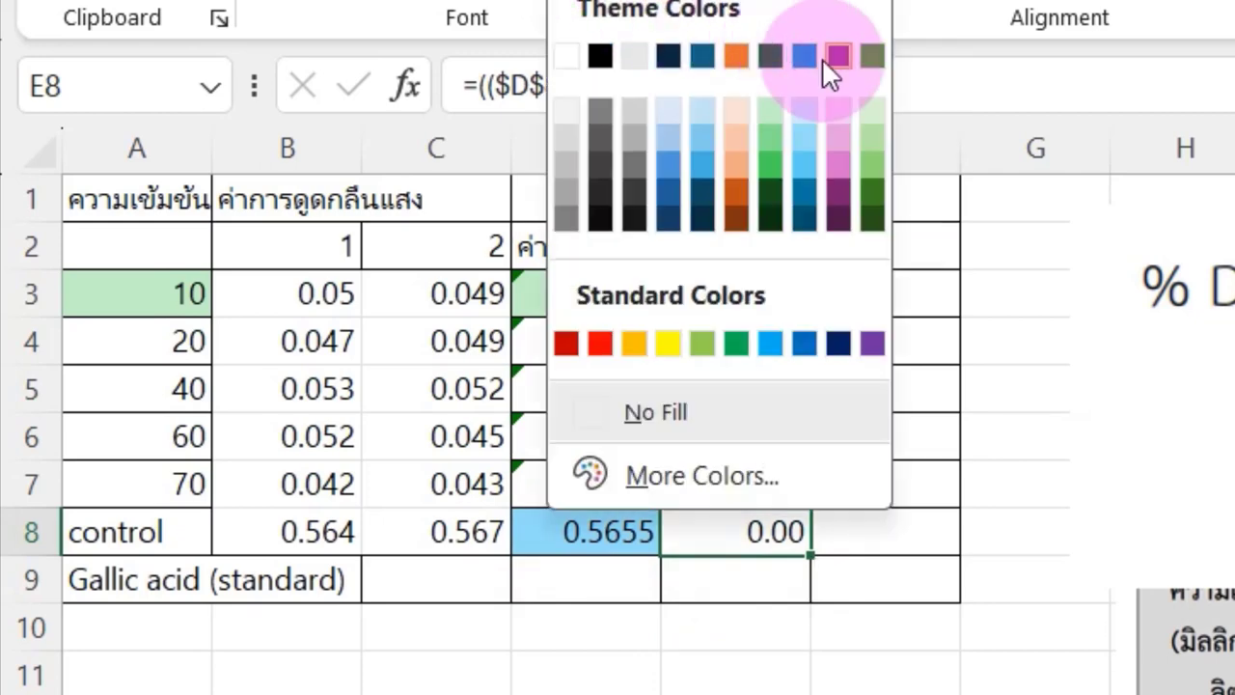
pyautogui.click(808, 133)
pyautogui.click(570, 3)
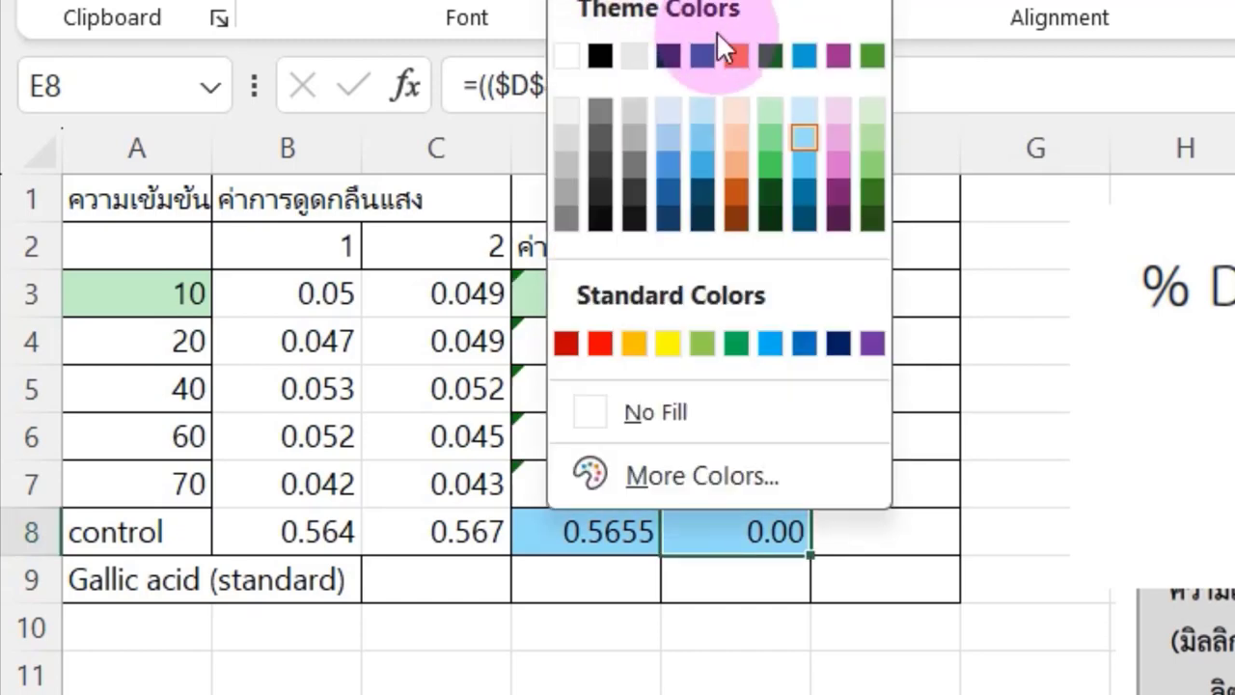
pyautogui.click(667, 341)
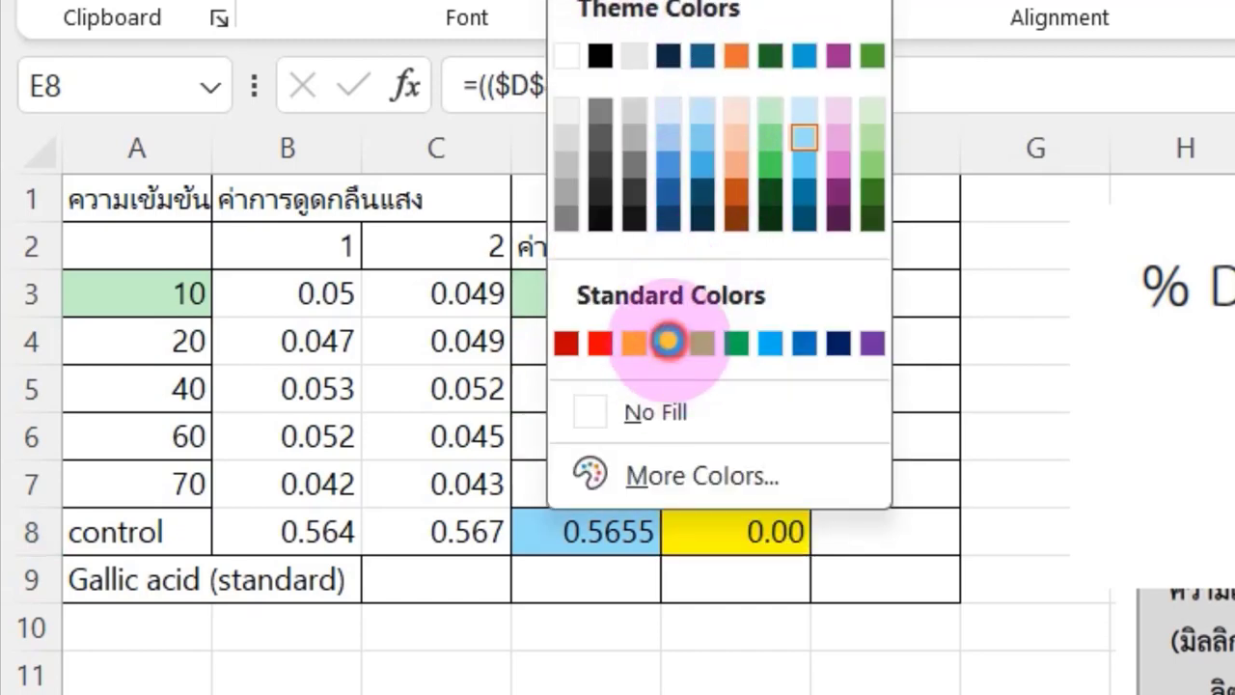
pyautogui.click(772, 573)
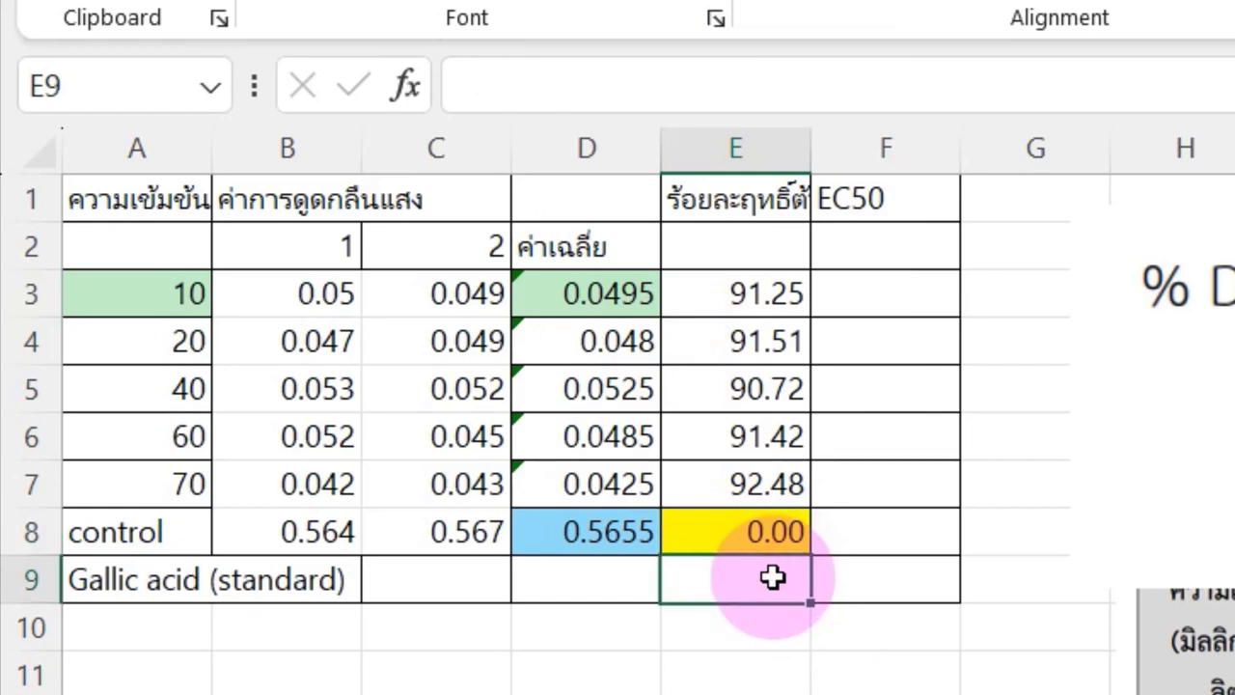
pyautogui.click(722, 679)
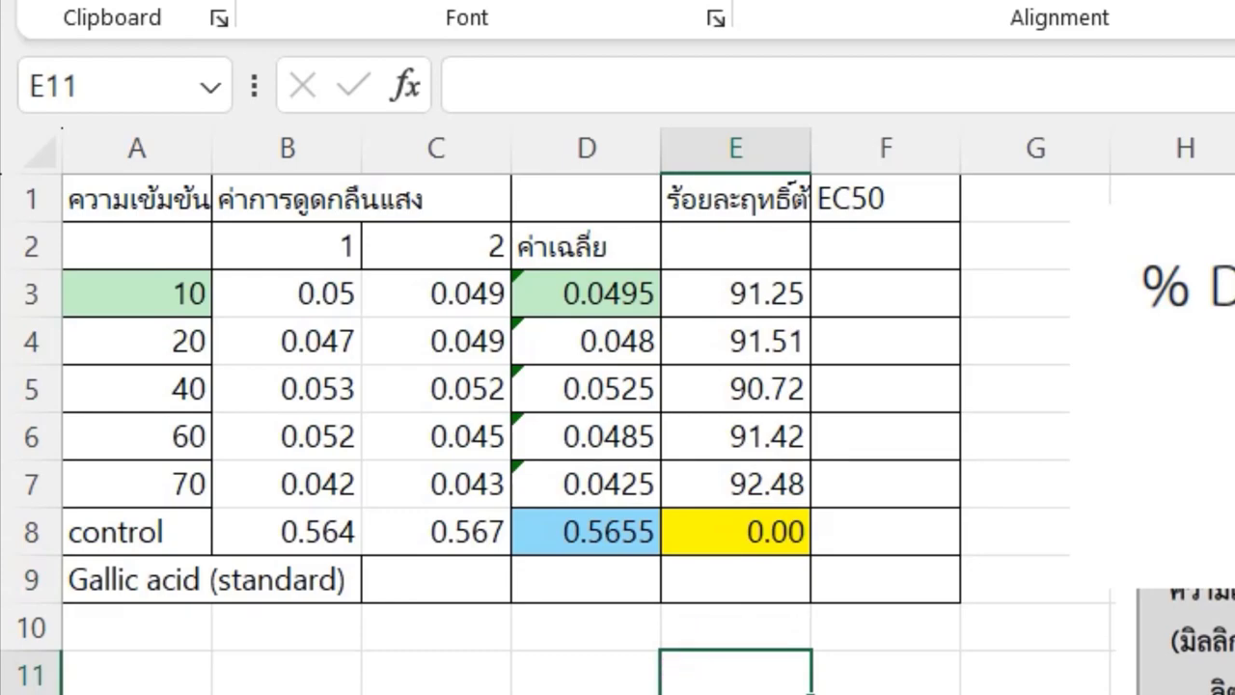
pyautogui.moveTo(242, 680); pyautogui.dragTo(588, 690)
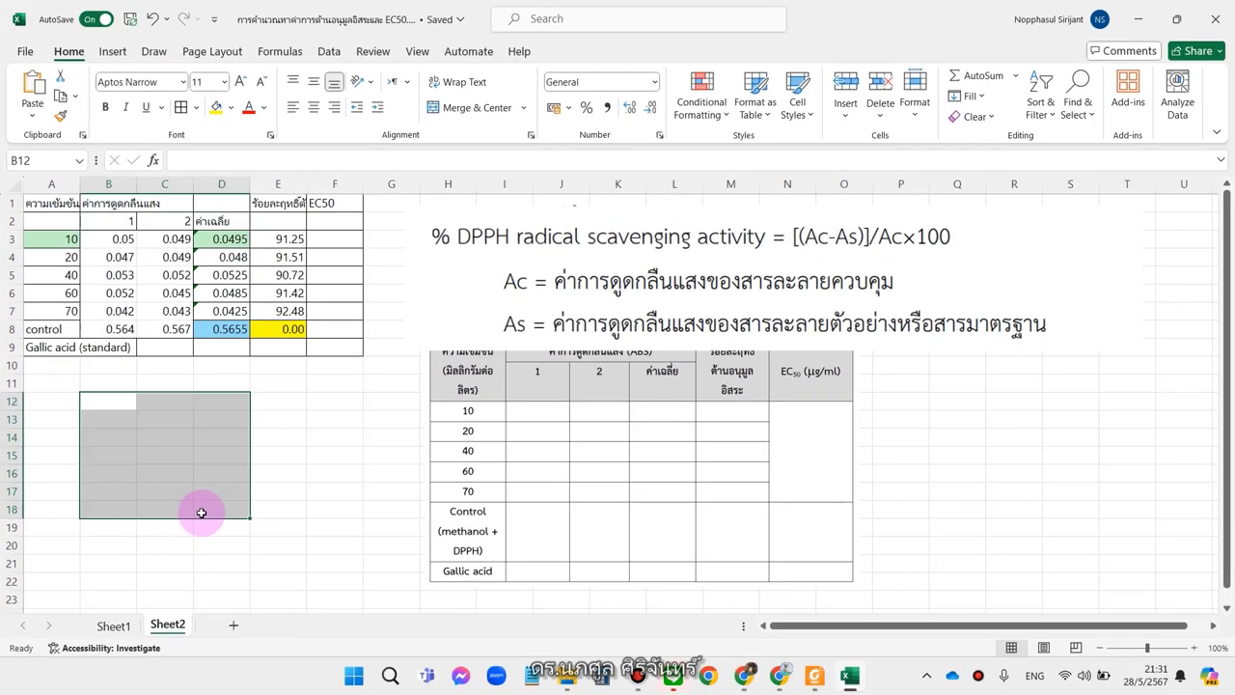
pyautogui.click(337, 471)
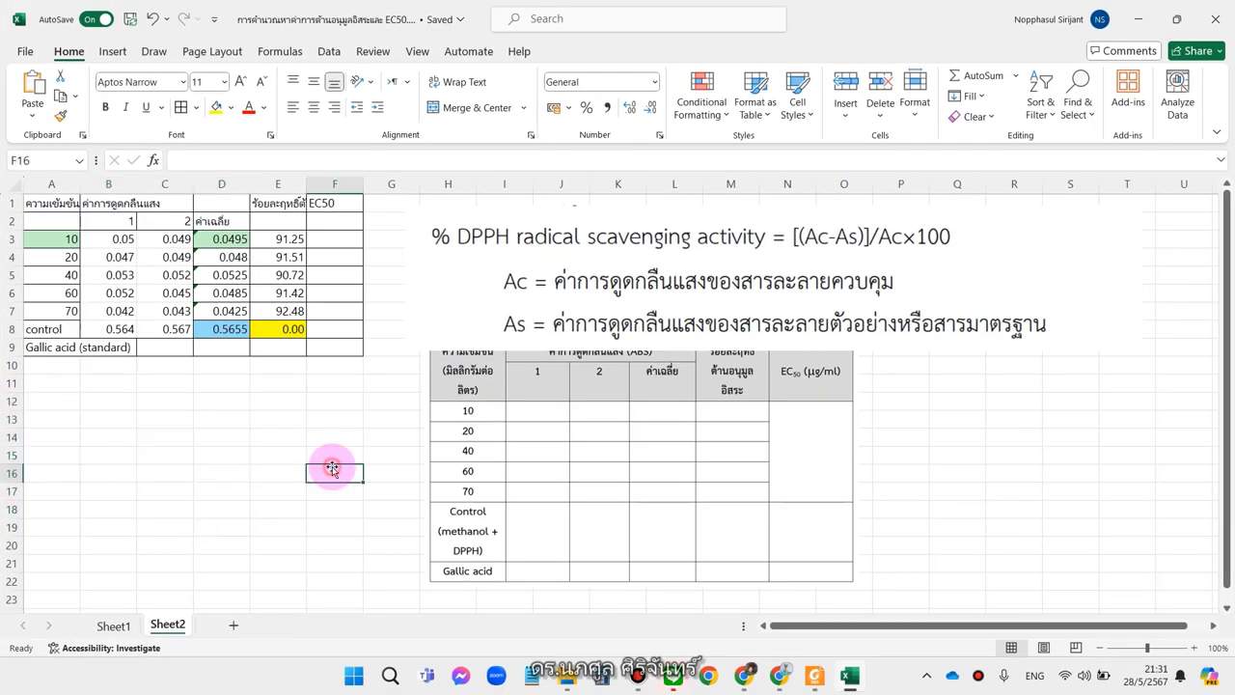
pyautogui.click(456, 423)
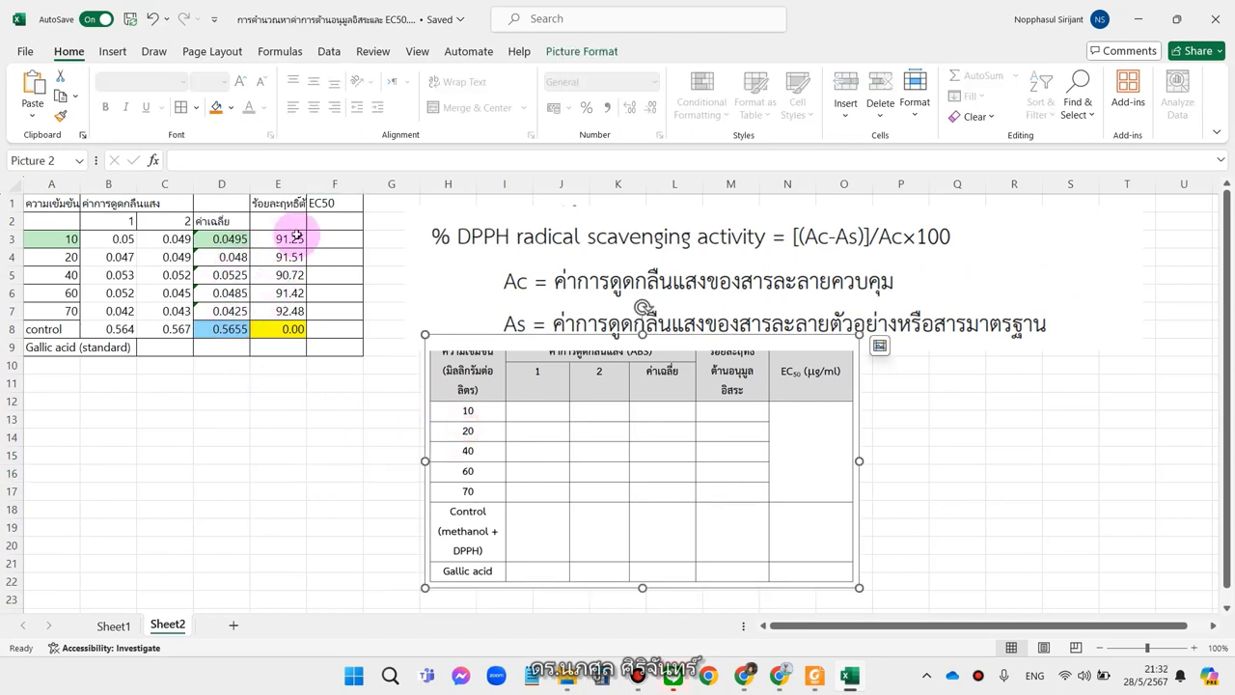
pyautogui.moveTo(587, 401)
pyautogui.mouseDown()
pyautogui.moveTo(573, 520)
pyautogui.moveTo(582, 509)
pyautogui.mouseUp()
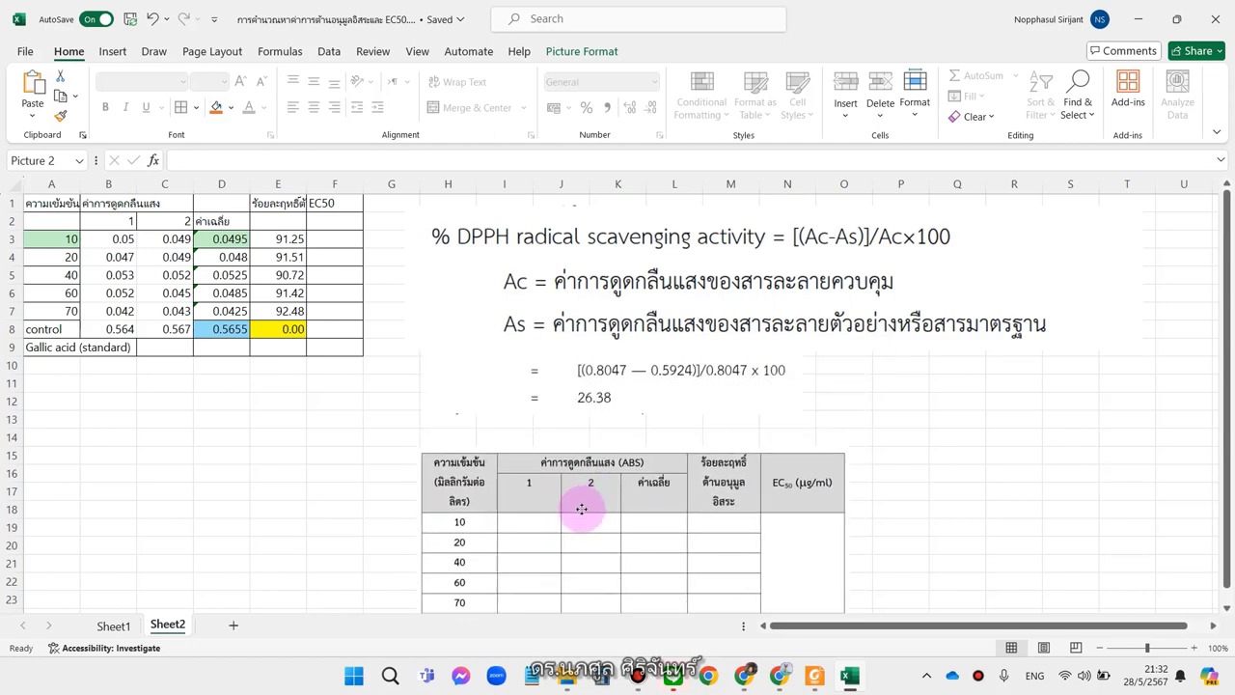
pyautogui.moveTo(582, 508); pyautogui.dragTo(581, 508)
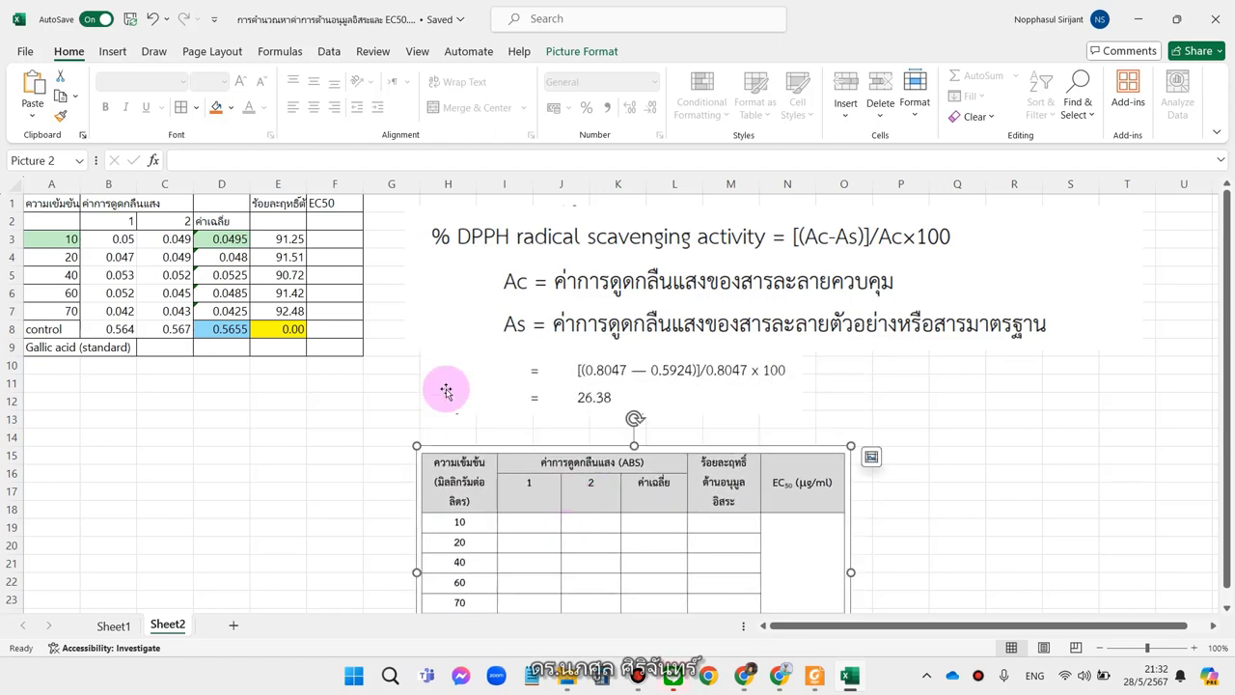
pyautogui.click(339, 204)
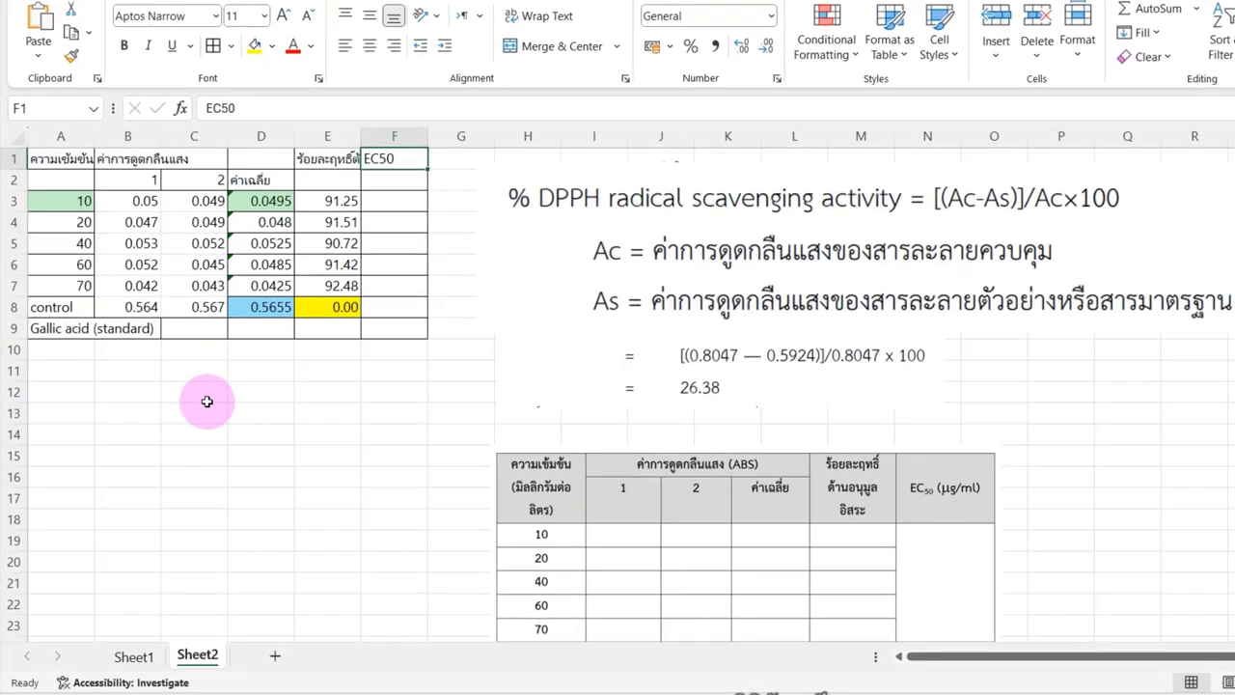
# - Label B12:B14 as สาร A, สาร B and สาร C
pyautogui.click(173, 409)
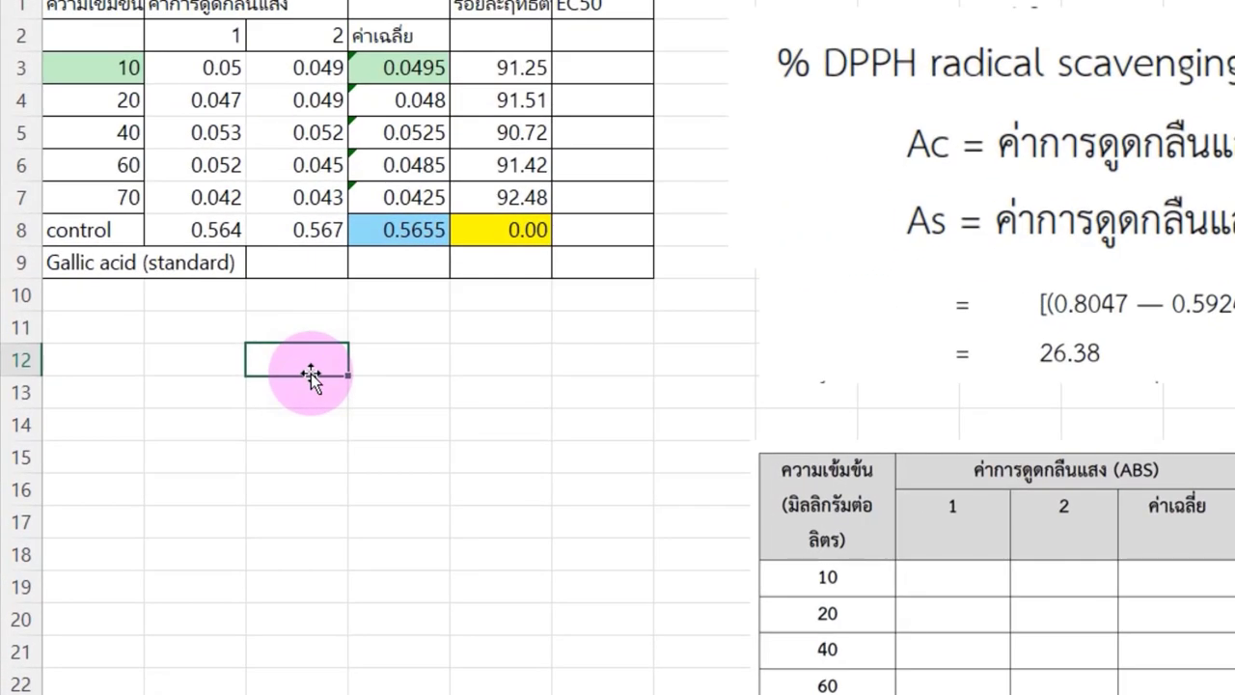
pyautogui.press('Left')
pyautogui.write('สาร ')
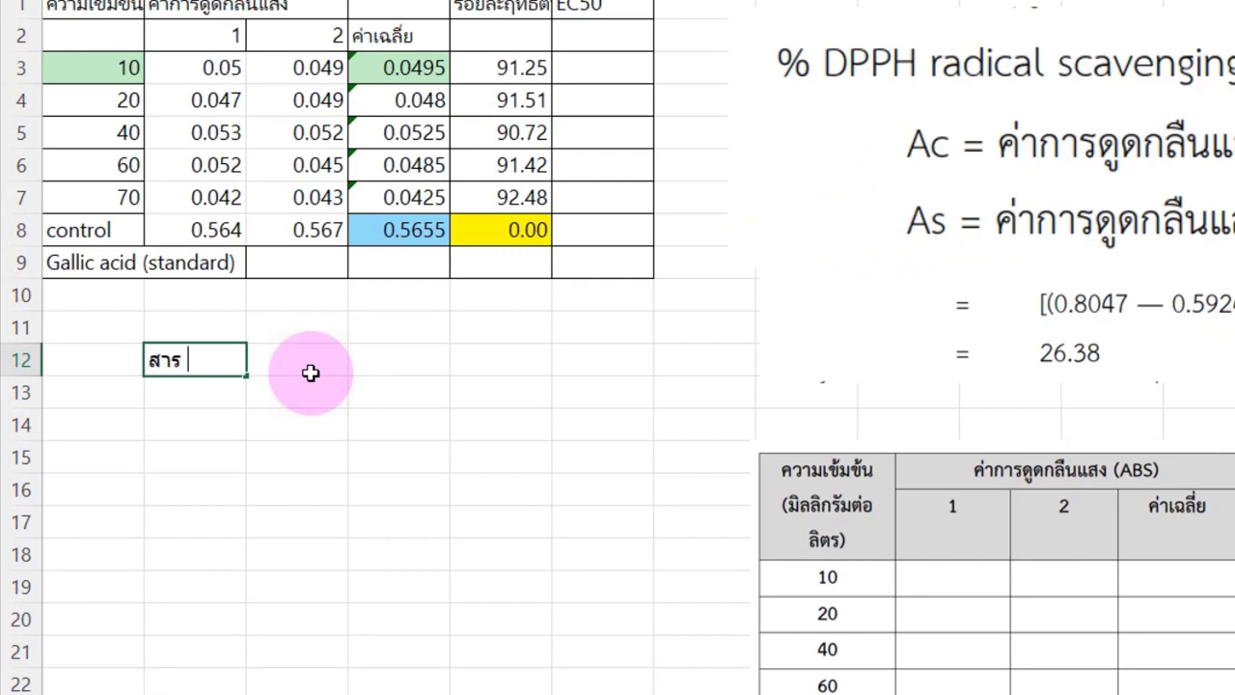
pyautogui.write('A')
pyautogui.press('Return')
pyautogui.write('สาร ')
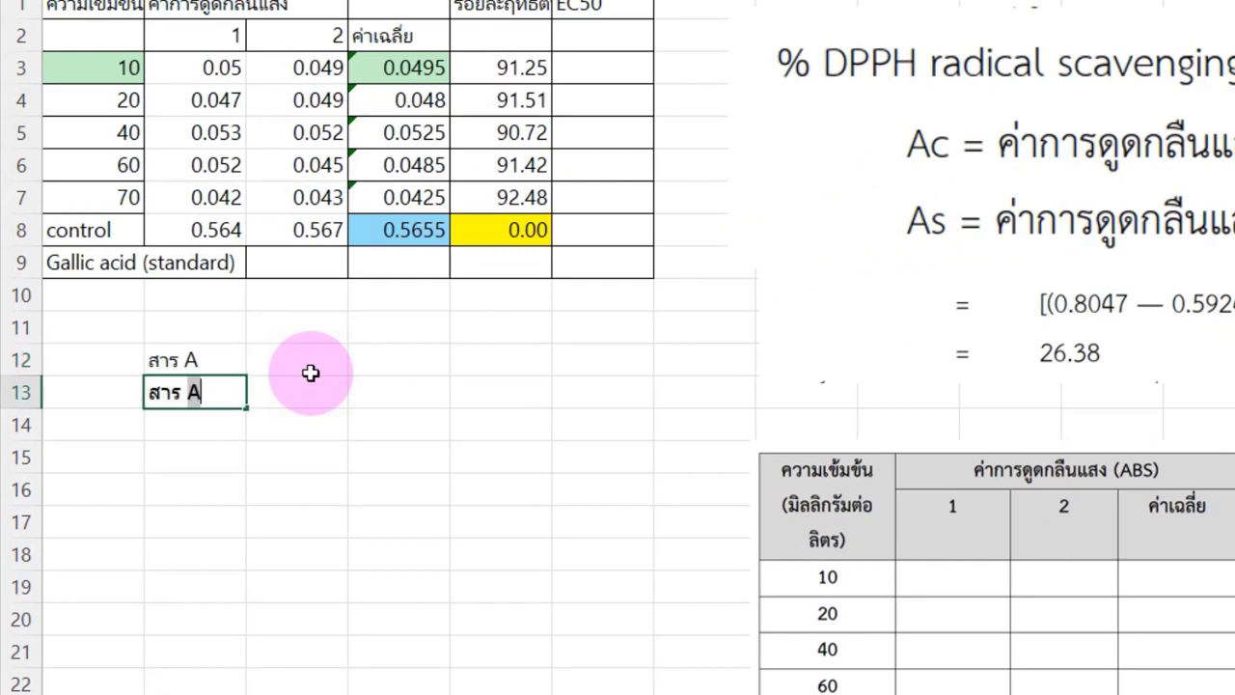
pyautogui.write('B')
pyautogui.press('Return')
pyautogui.write('สาร')
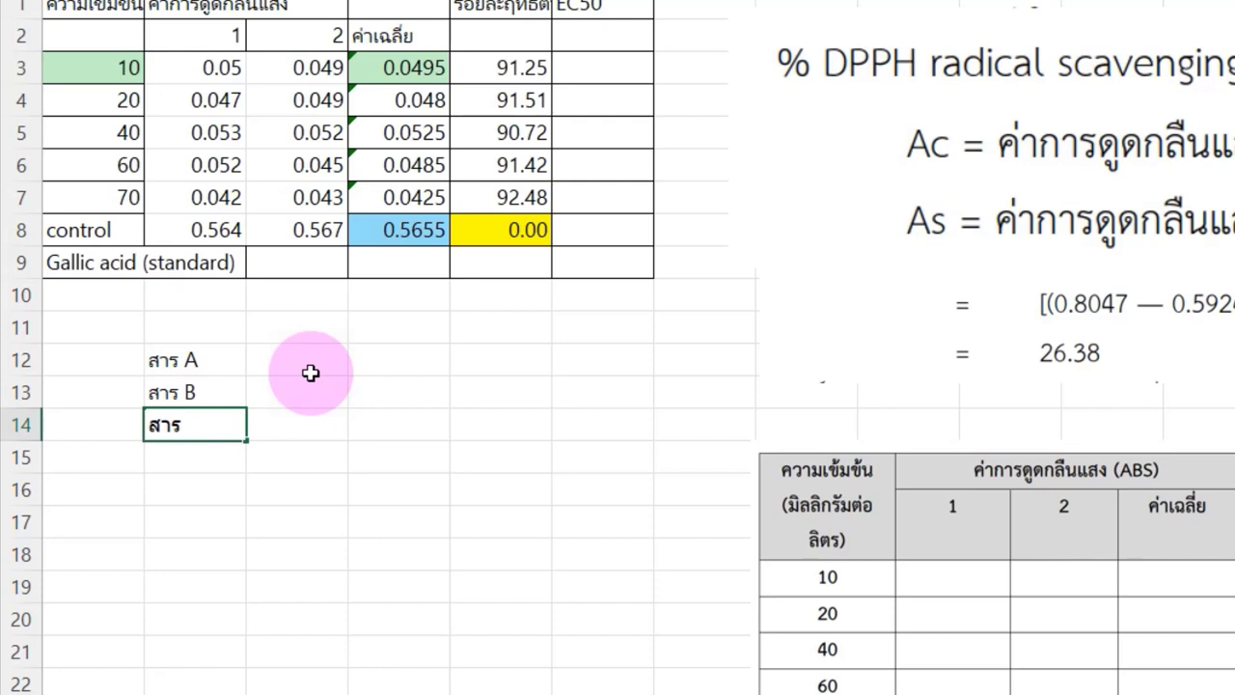
pyautogui.write(' C')
pyautogui.press('Tab')
# - Enter the heading EC50 (ไมโครกรัม/มิลลิลิตร) in C11
pyautogui.click(310, 373)
pyautogui.press('Up')
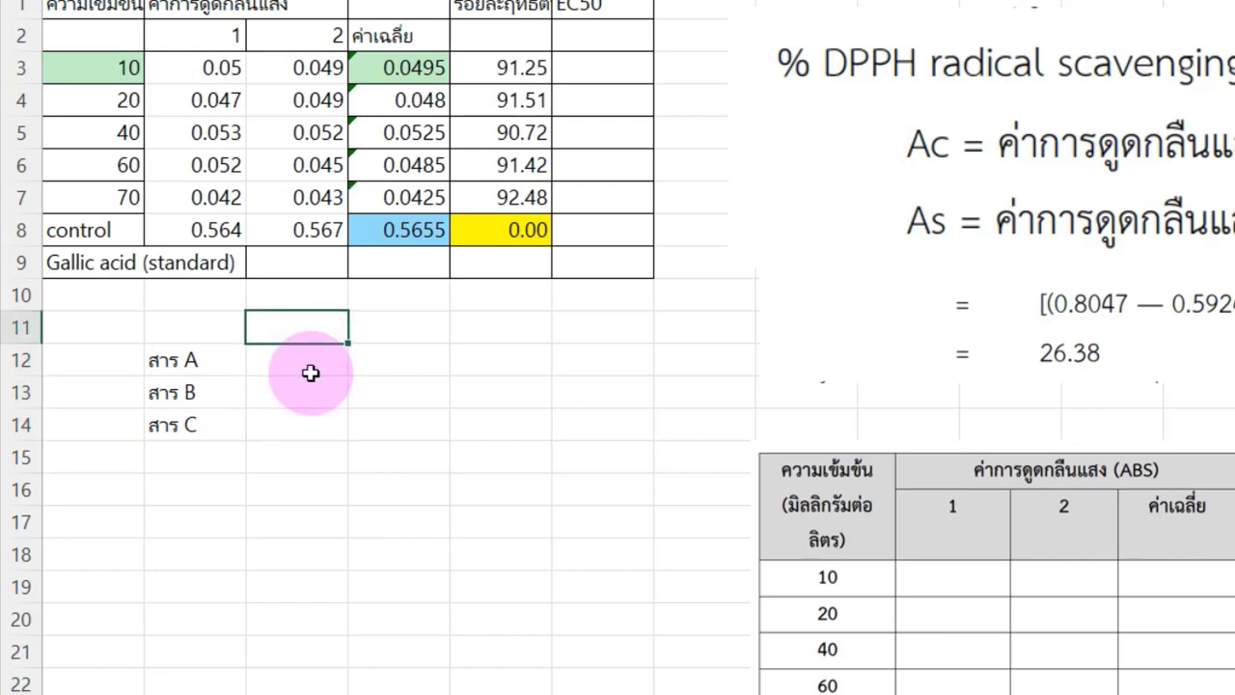
pyautogui.write('ชณ')
pyautogui.press('BackSpace')
pyautogui.press('BackSpace')
pyautogui.write('EC50')
pyautogui.press('BackSpace')
pyautogui.write('(ไม')
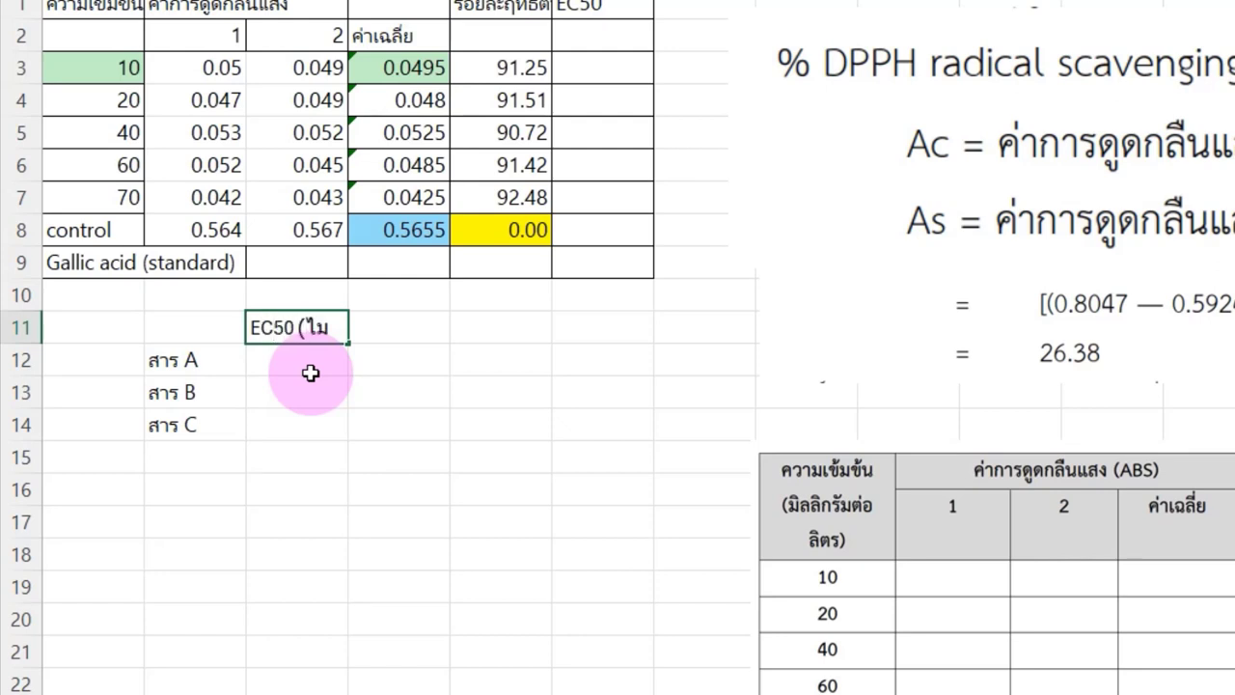
pyautogui.write('โครกรัม/มิลล')
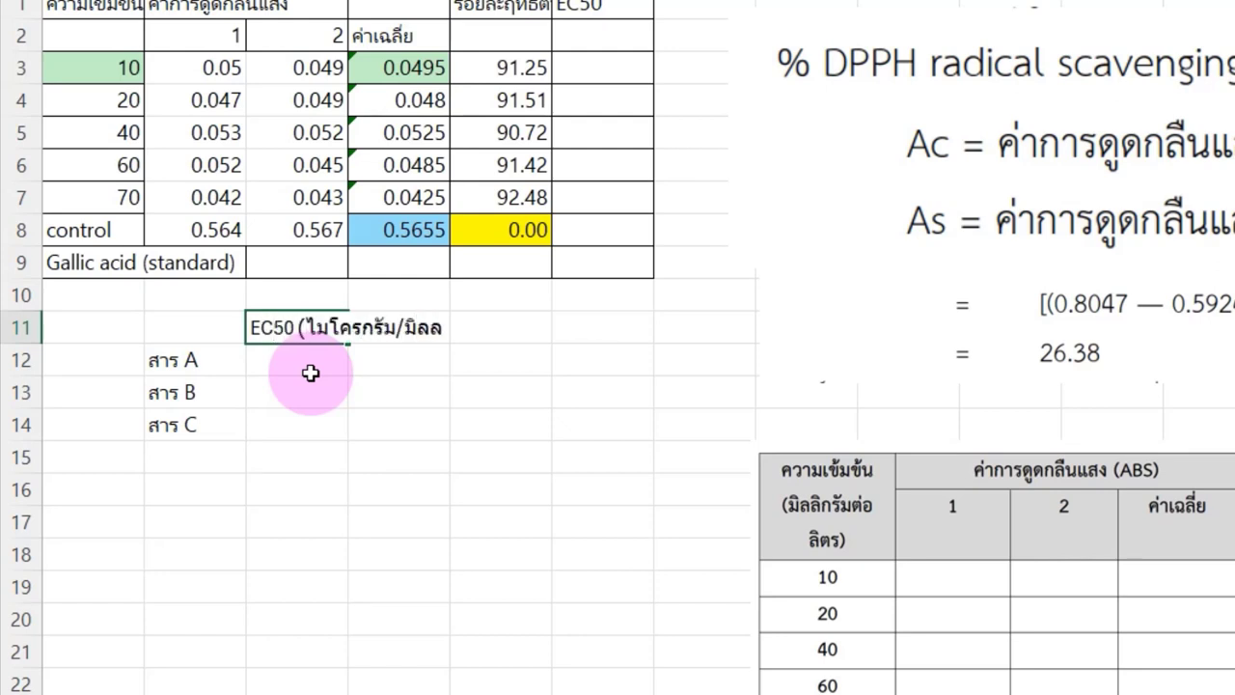
pyautogui.write('ิลิตร)')
pyautogui.click(310, 372)
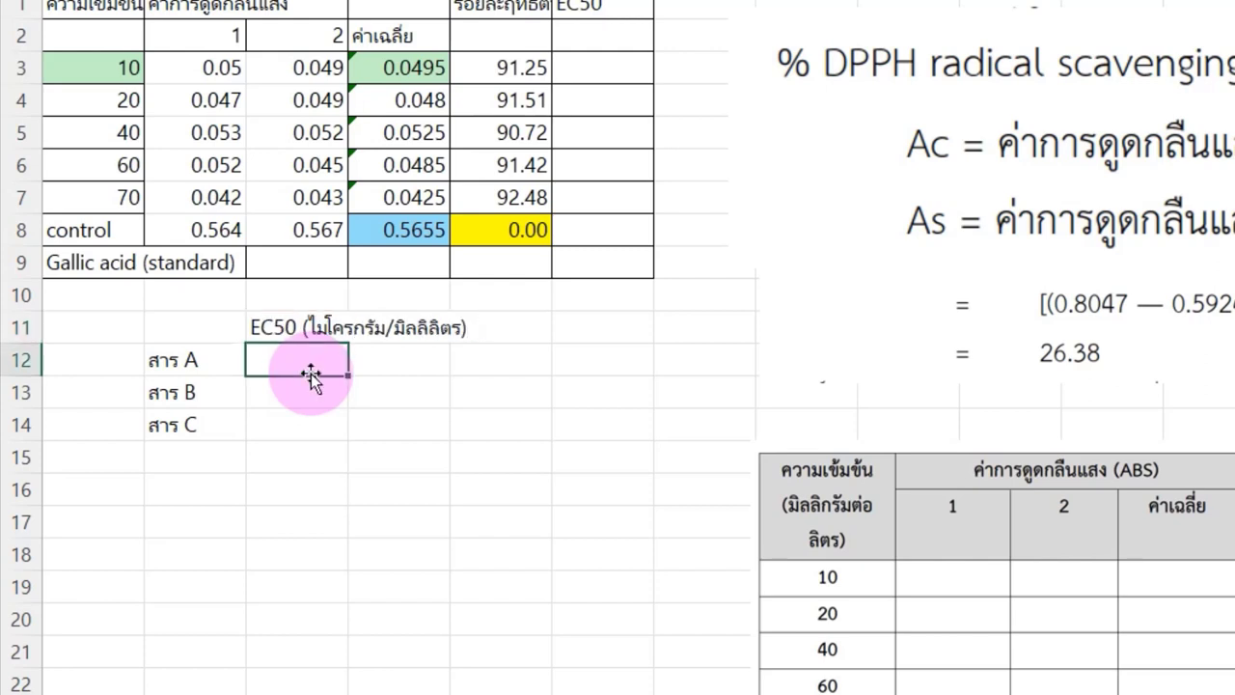
# - Enter EC50 values 120, 15 and 0.01 in C12:C14
pyautogui.write('120')
pyautogui.press('Return')
pyautogui.write('1')
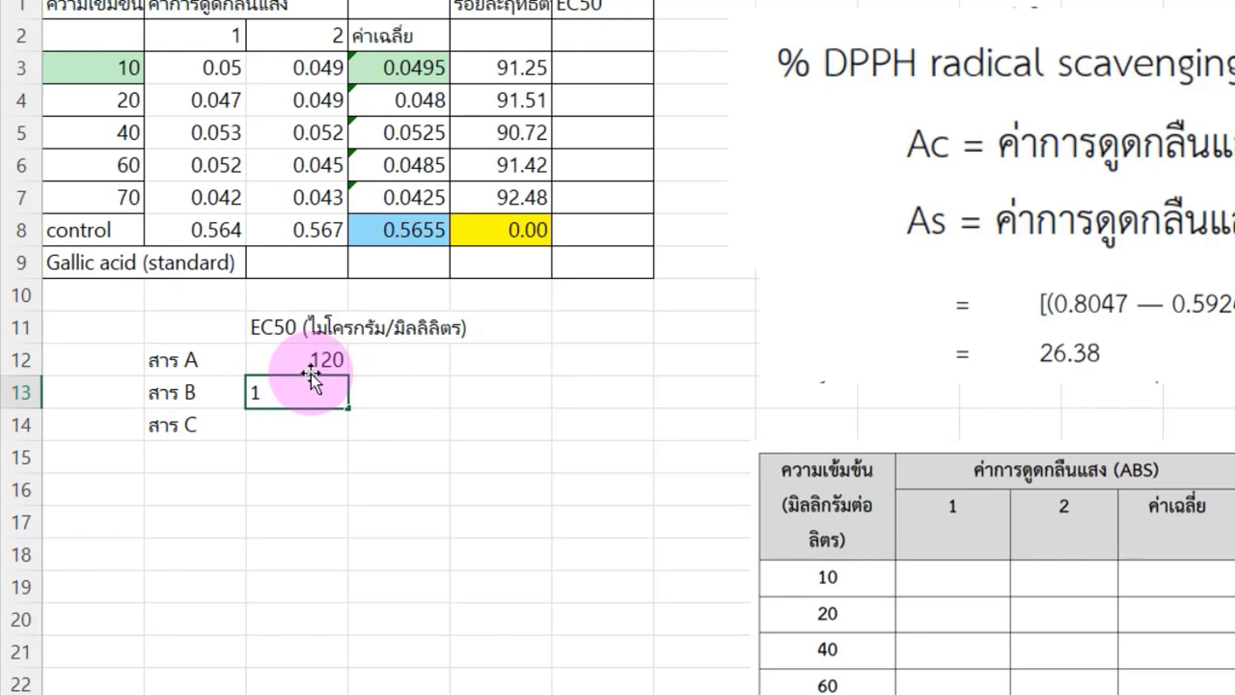
pyautogui.write('5')
pyautogui.press('Return')
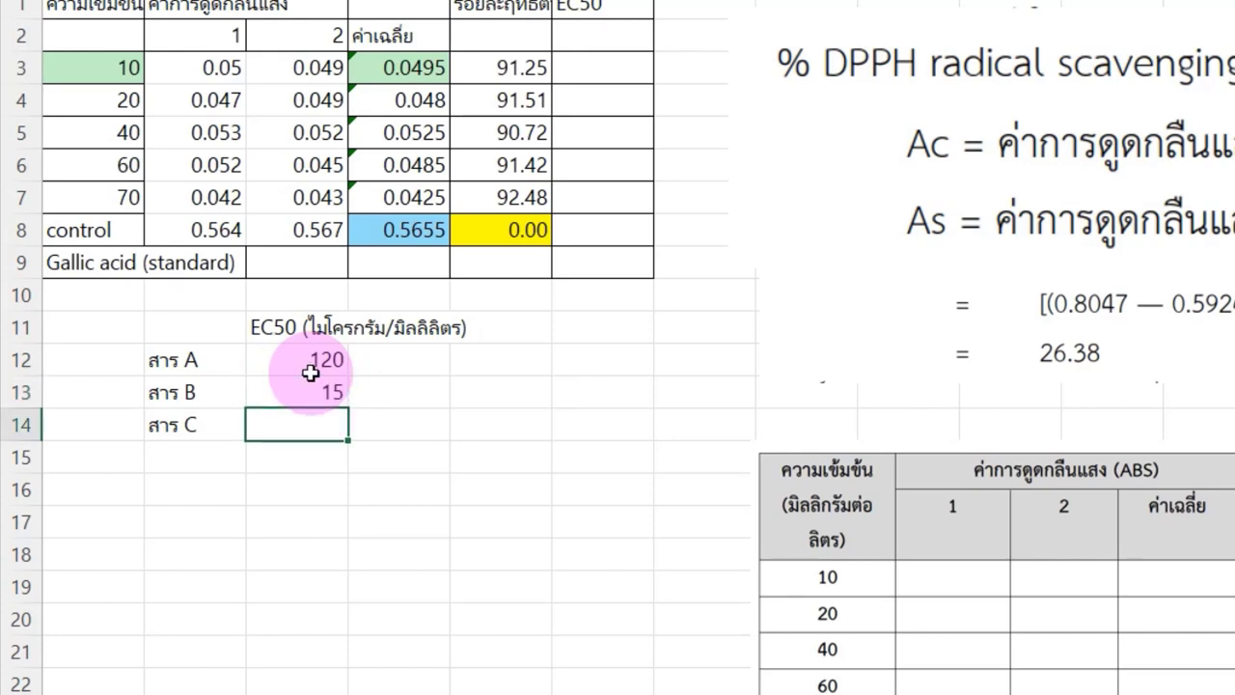
pyautogui.write('0')
pyautogui.write('.01')
pyautogui.press('Return')
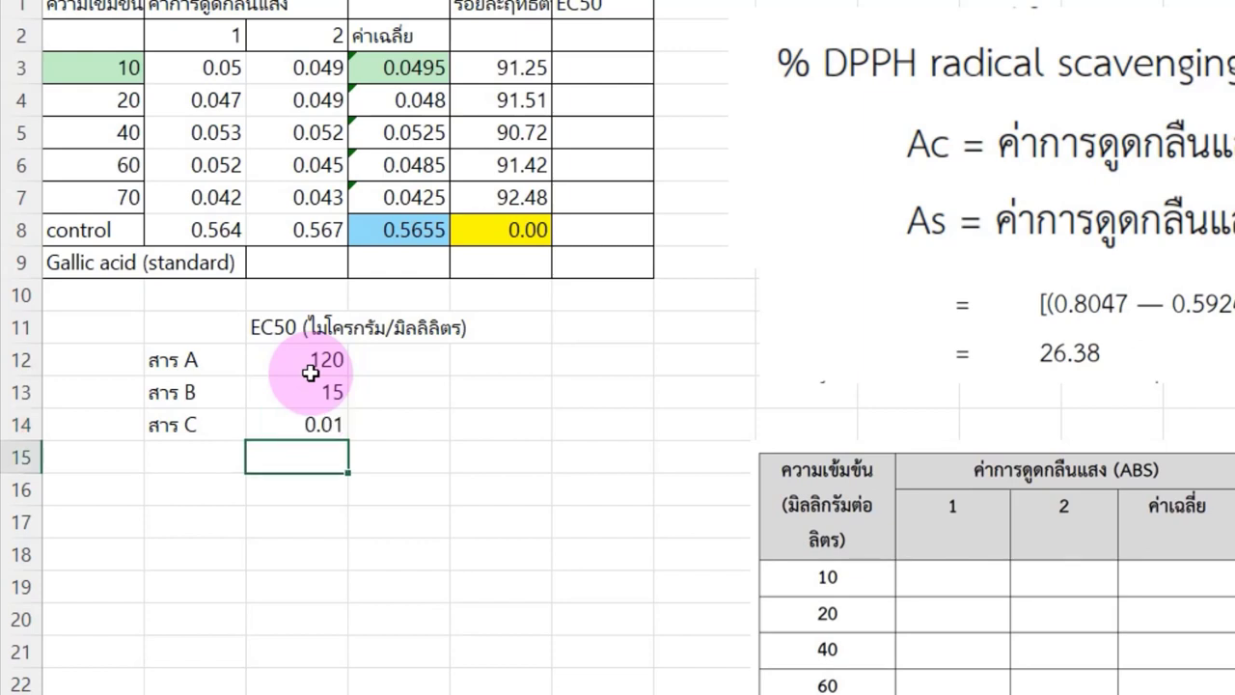
pyautogui.click(396, 426)
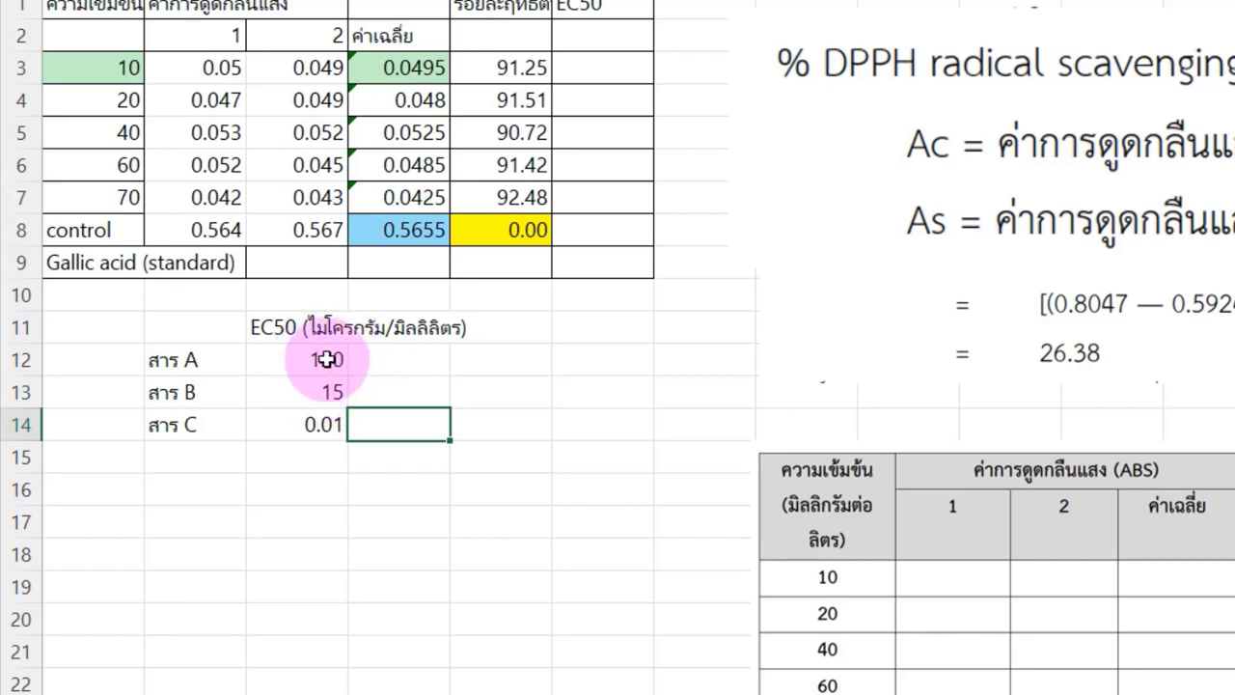
pyautogui.click(327, 359)
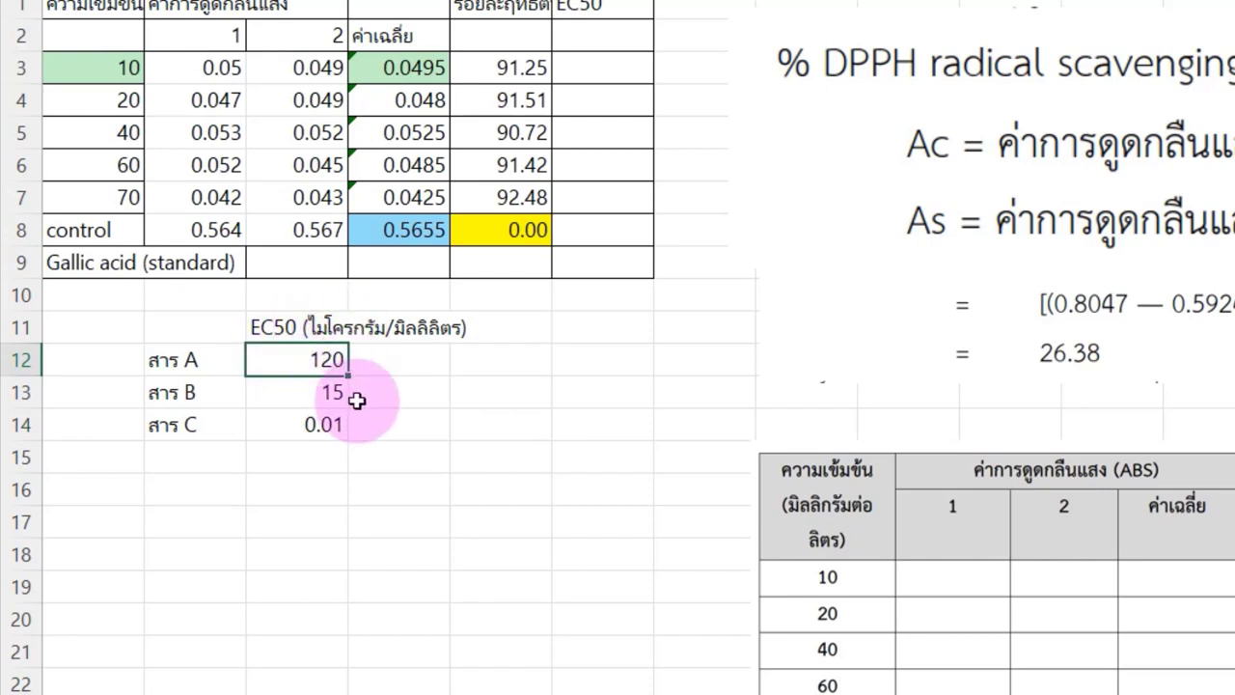
# - Rank the substances 3, 2 and 1 in D12:D14
pyautogui.click(389, 417)
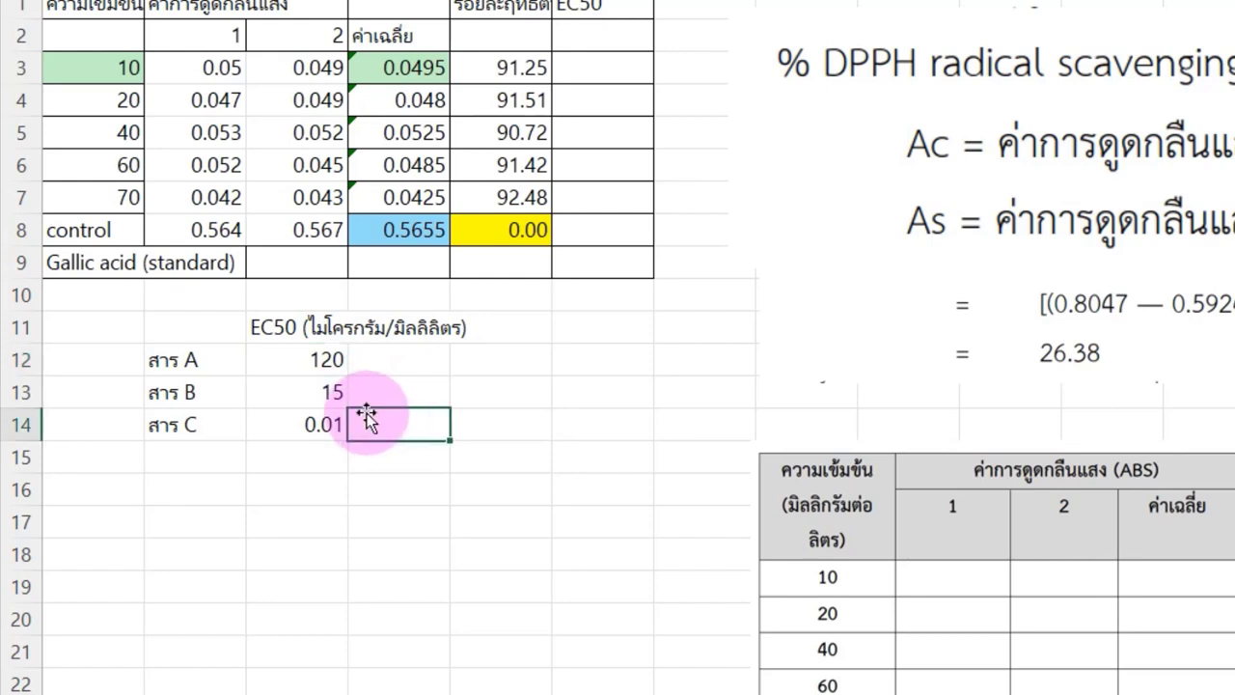
pyautogui.write('1')
pyautogui.press('Up')
pyautogui.write('2')
pyautogui.press('Up')
pyautogui.write('3')
pyautogui.click(367, 413)
pyautogui.press('Up')
pyautogui.press('Up')
pyautogui.press('Up')
pyautogui.press('Down')
pyautogui.press('Down')
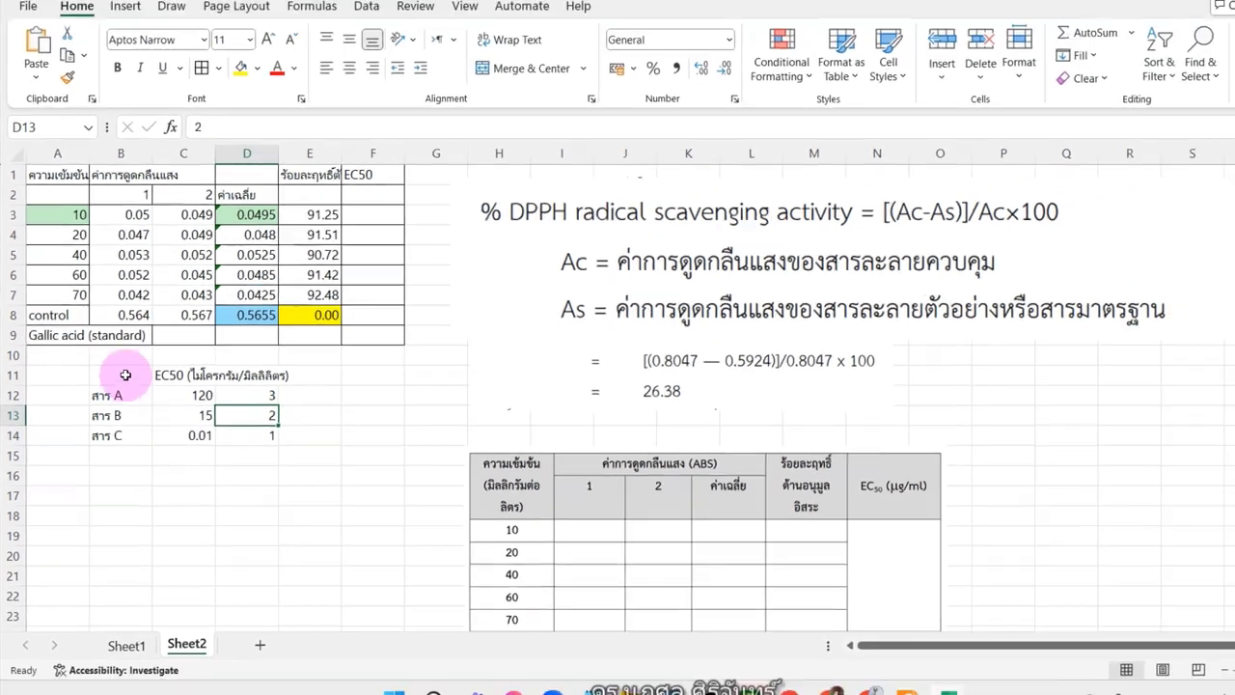
pyautogui.moveTo(116, 383); pyautogui.dragTo(213, 432)
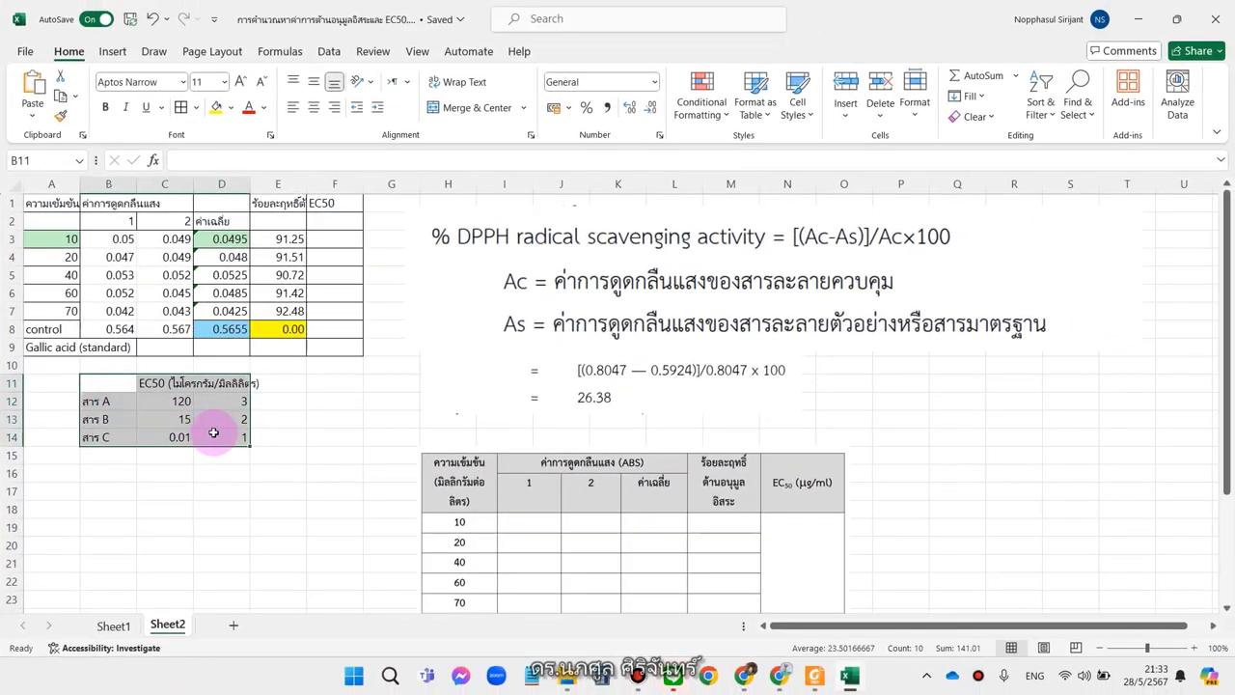
# - Clear the B11:D14 EC50 example and delete the blank results-table picture
pyautogui.press('Delete')
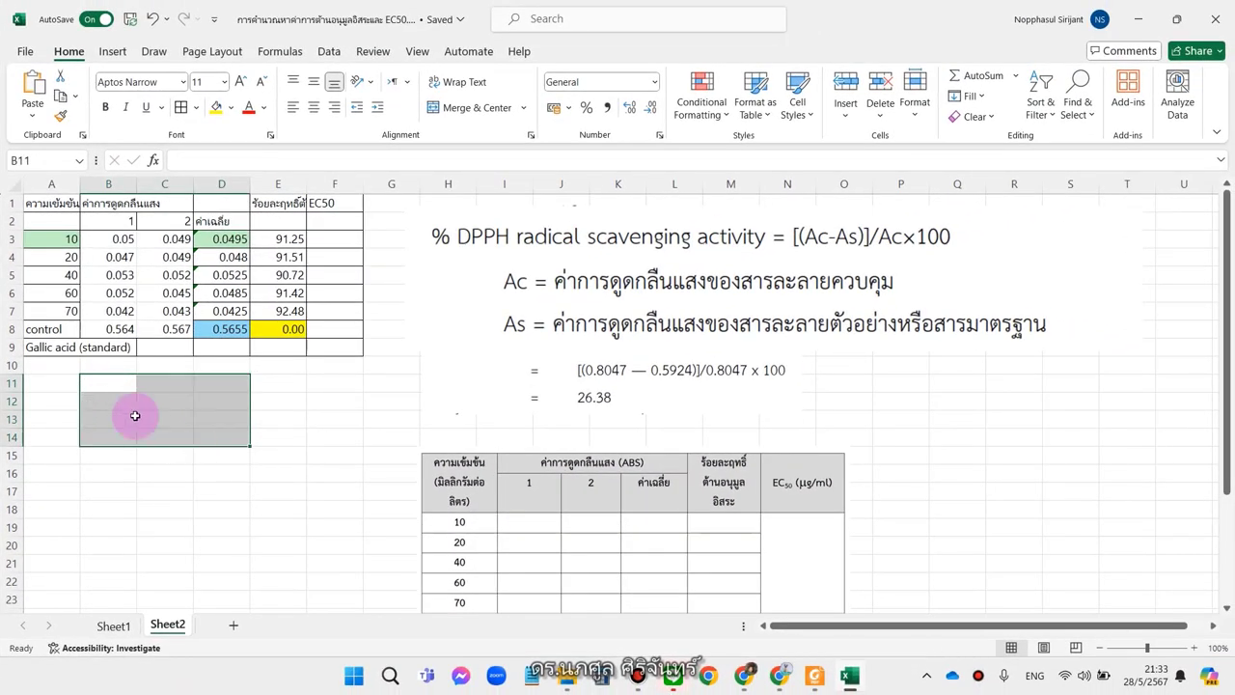
pyautogui.click(73, 457)
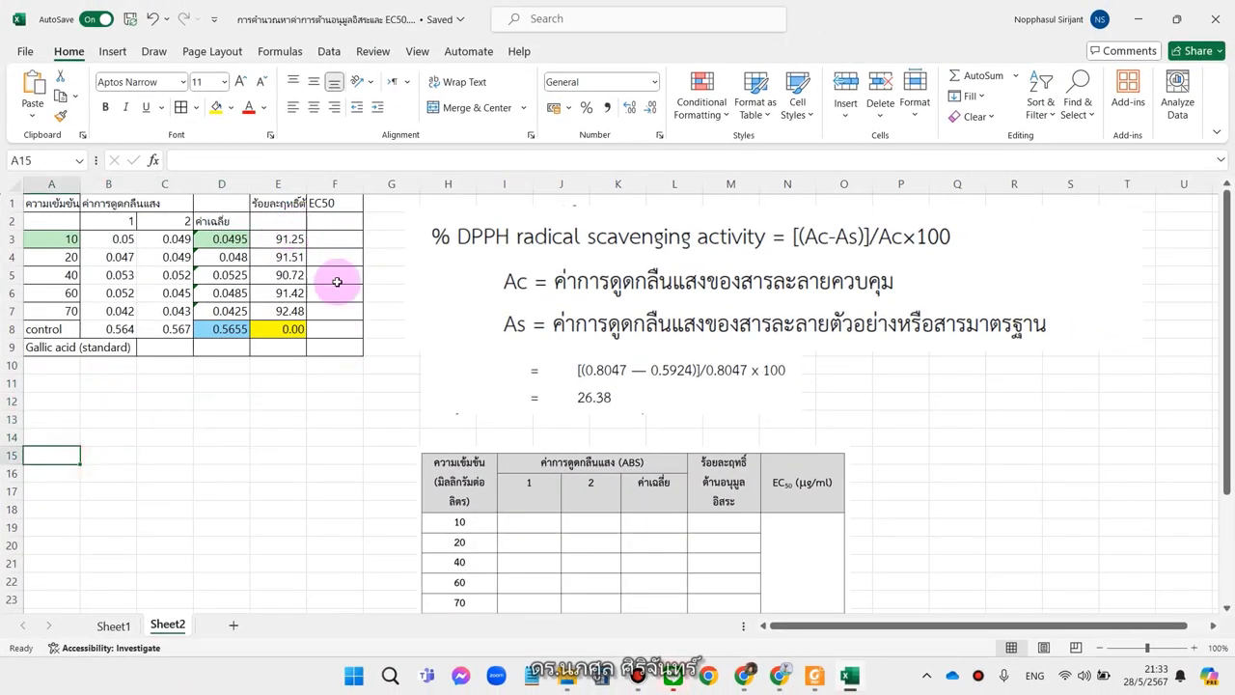
pyautogui.click(497, 478)
pyautogui.press('Delete')
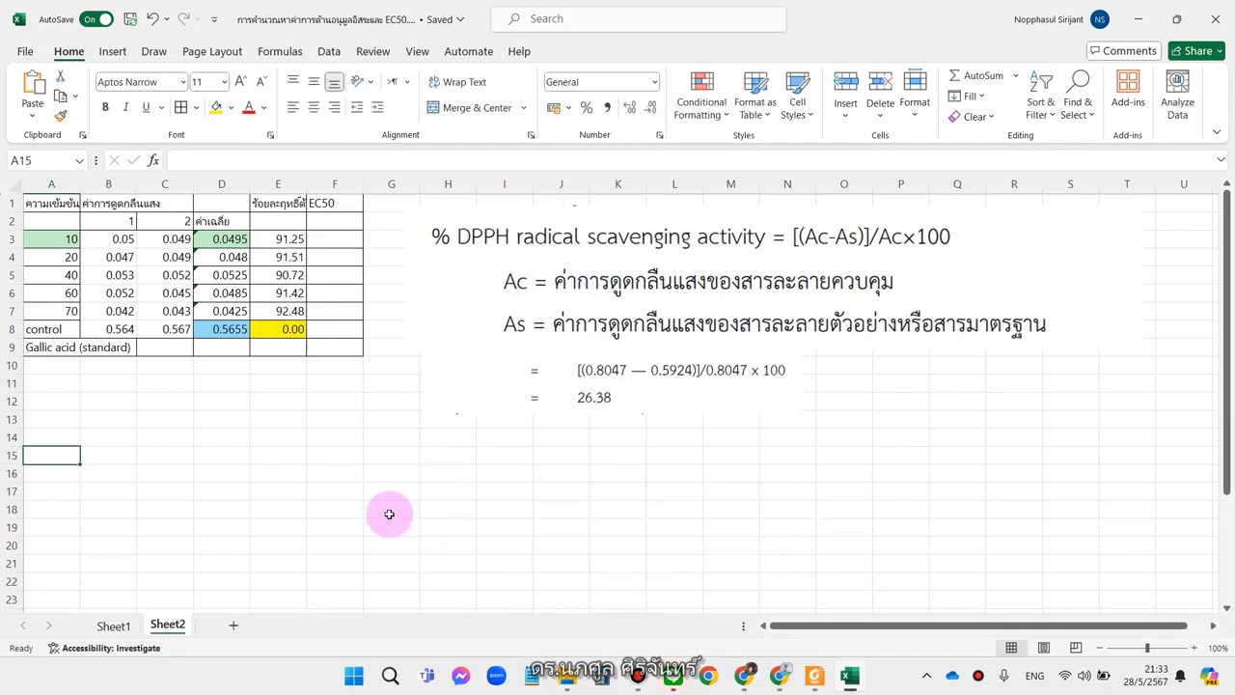
pyautogui.click(257, 561)
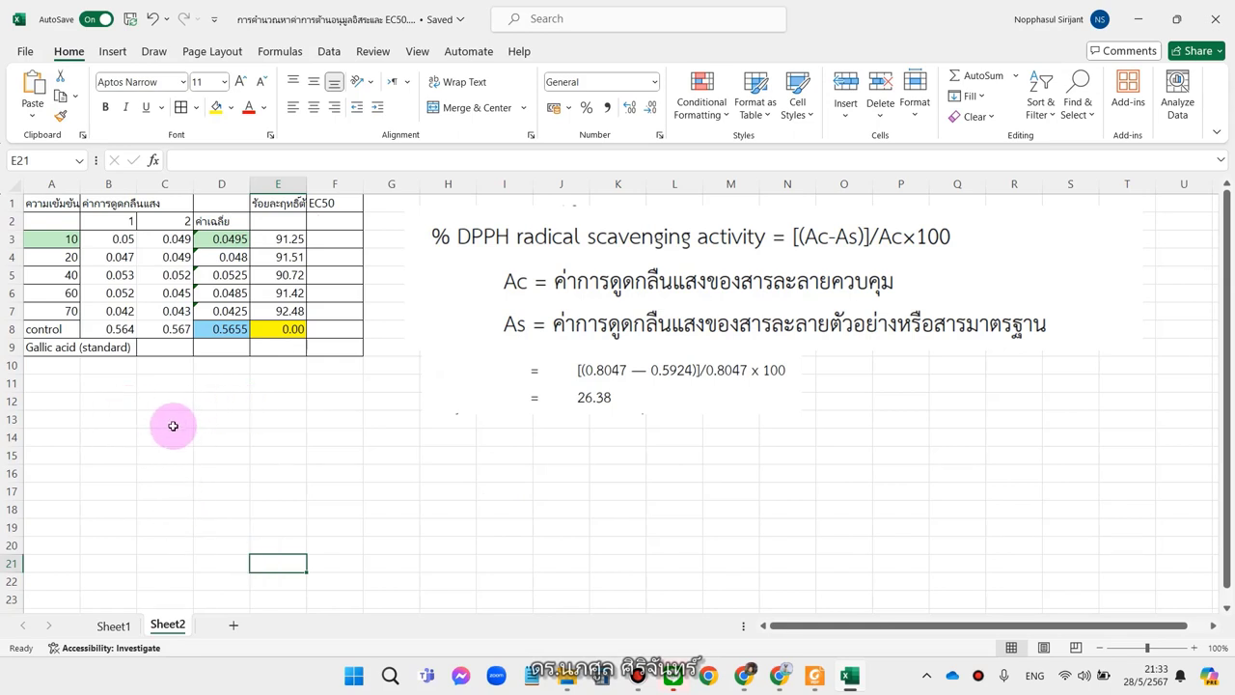
pyautogui.click(168, 437)
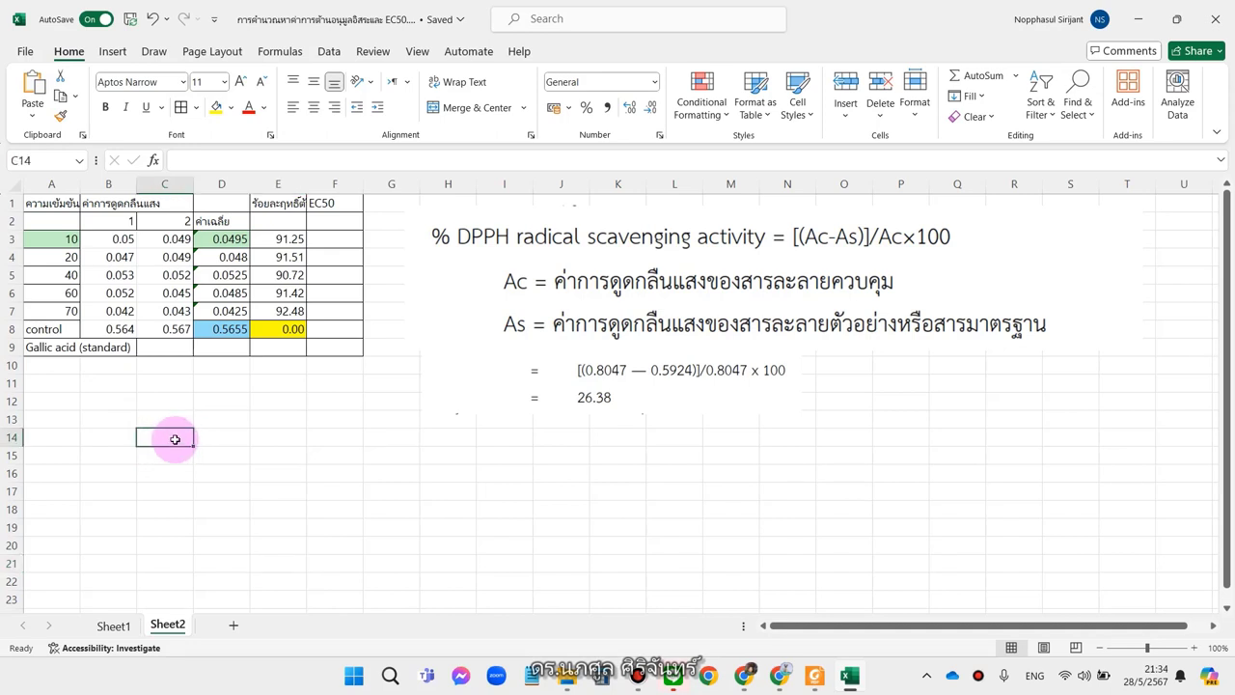
# - Insert a blank scatter chart below the table and open its Select Data Source settings
pyautogui.click(112, 51)
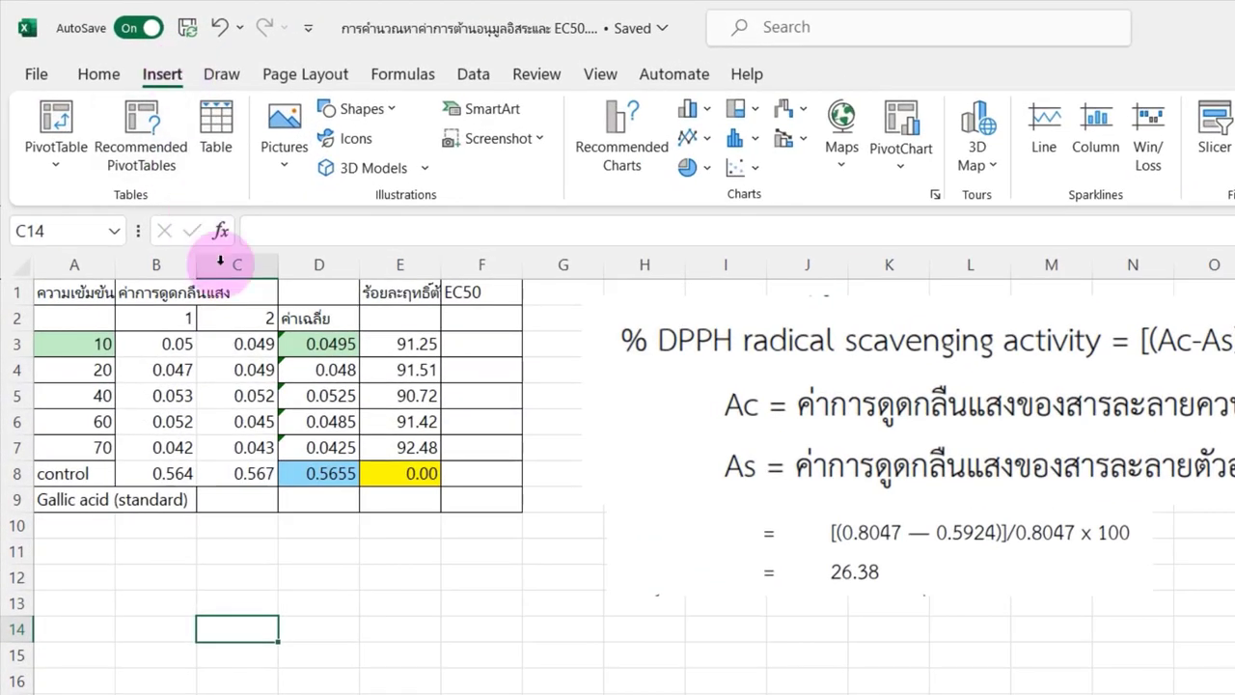
pyautogui.click(752, 171)
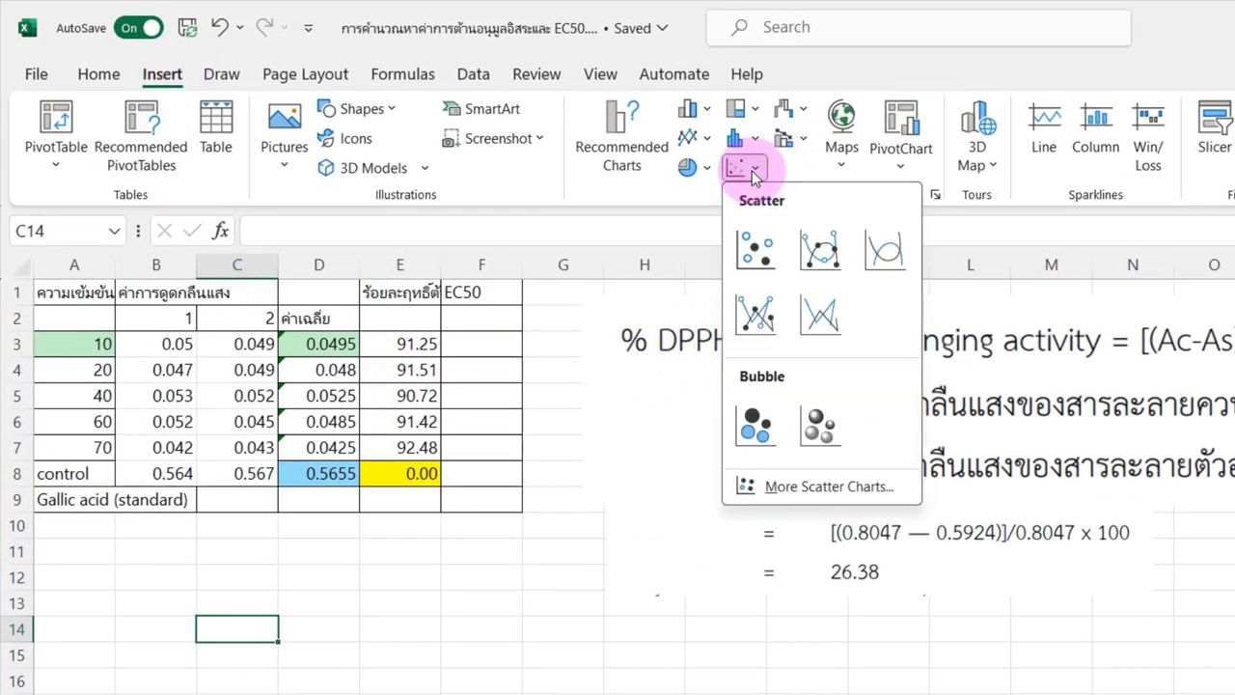
pyautogui.click(752, 253)
pyautogui.moveTo(671, 470); pyautogui.dragTo(232, 649)
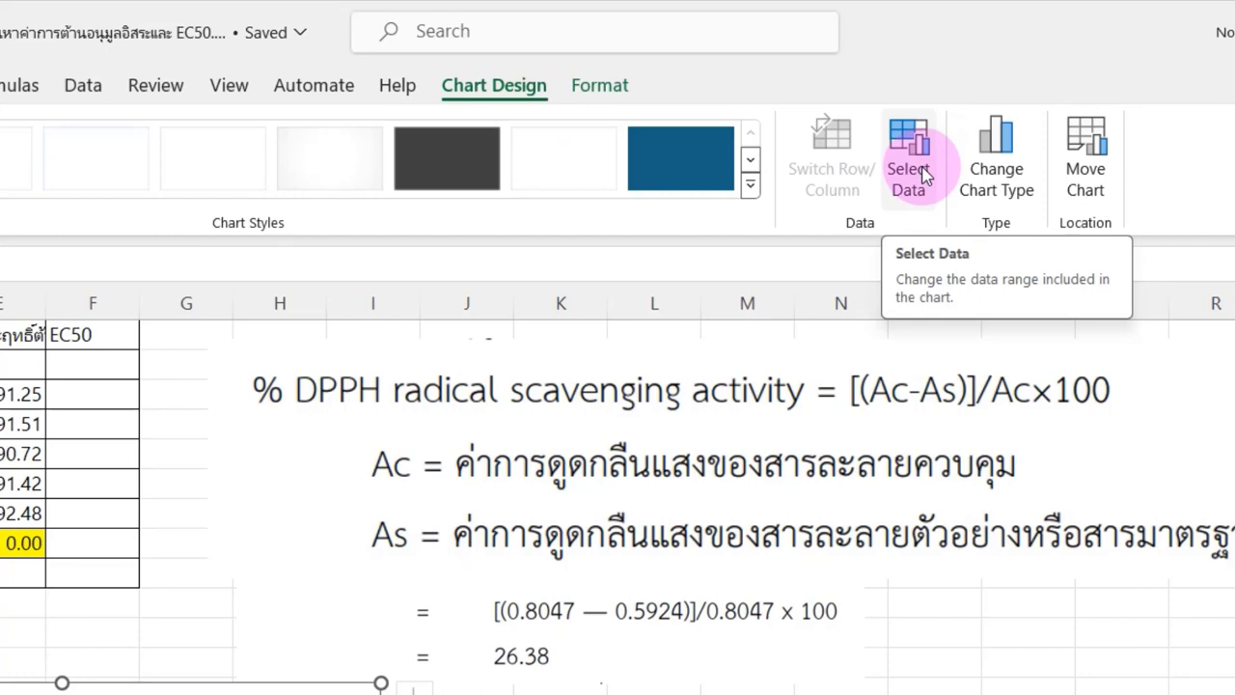
pyautogui.click(921, 174)
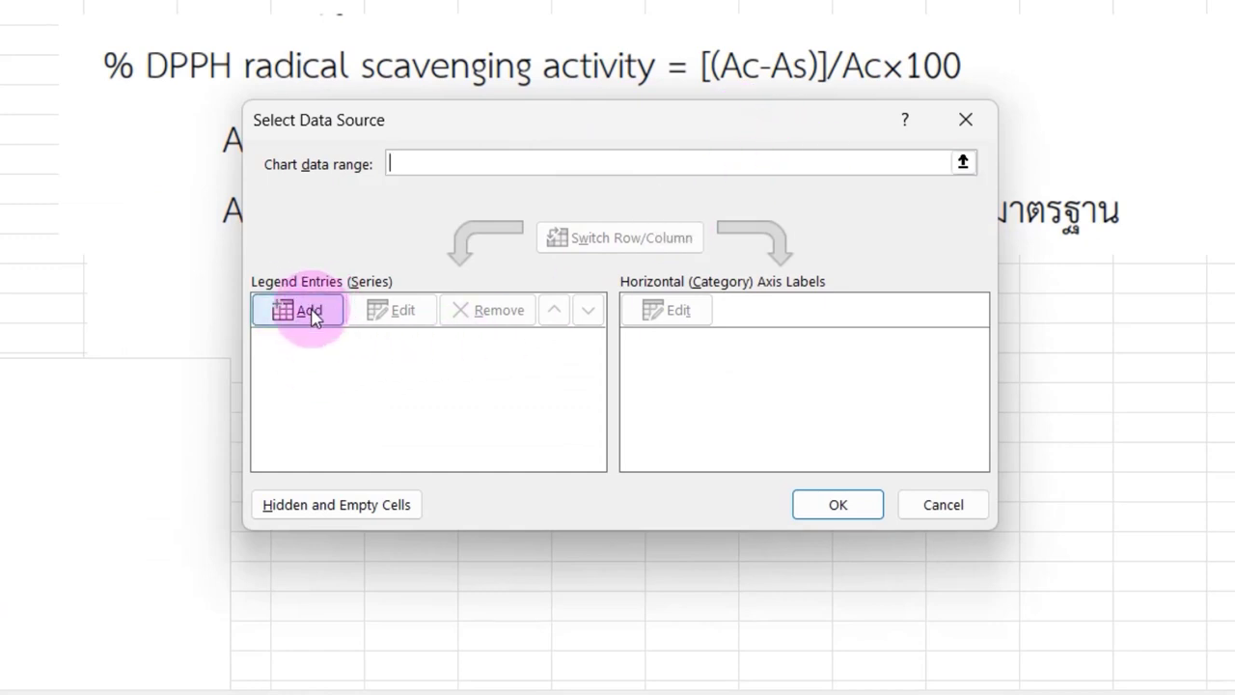
# - Add the 'DPPH scavenging %' series with X values Sheet2!$A$3:$A$7 and Y values $E$3:$E$7
pyautogui.click(311, 315)
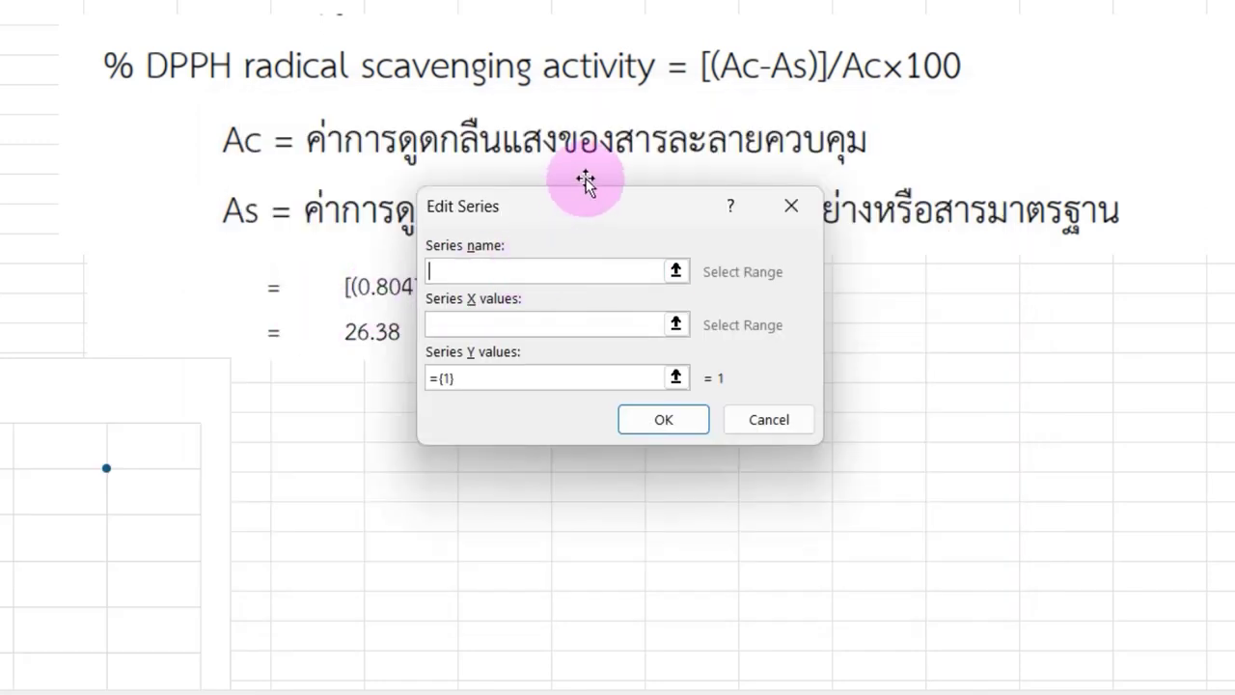
pyautogui.moveTo(582, 207); pyautogui.dragTo(584, 193)
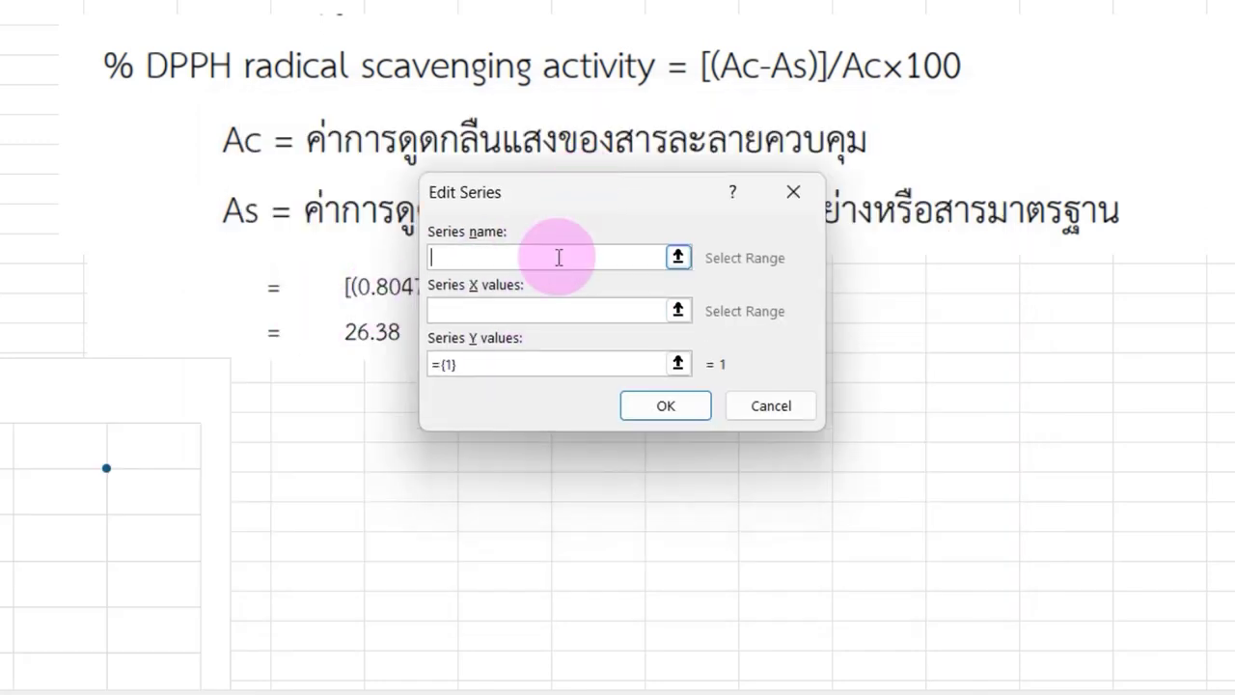
pyautogui.click(469, 301)
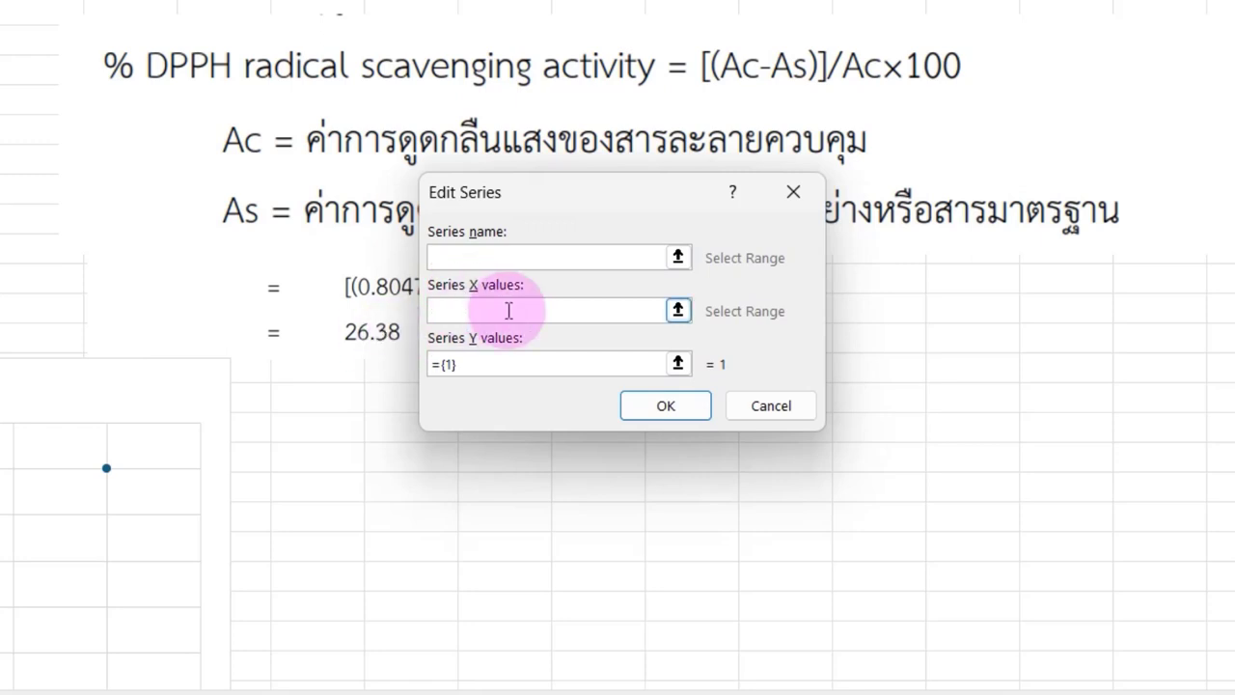
pyautogui.click(539, 258)
pyautogui.write('DPPH scavenging %')
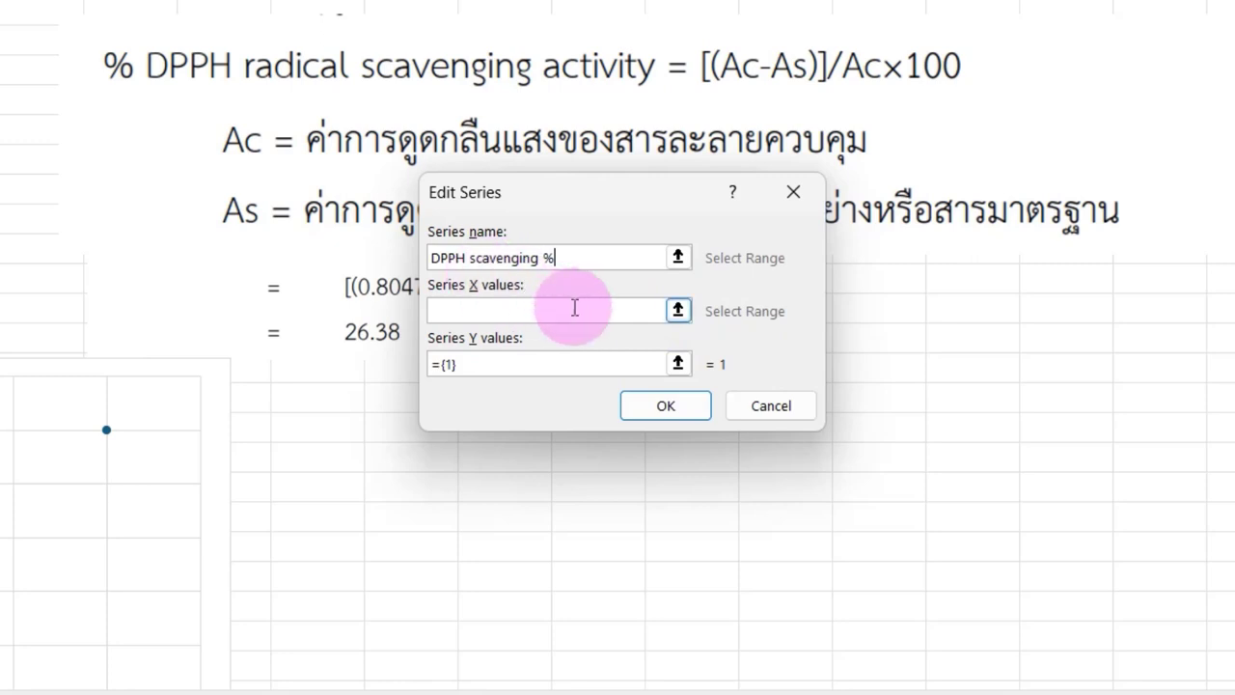
pyautogui.click(679, 311)
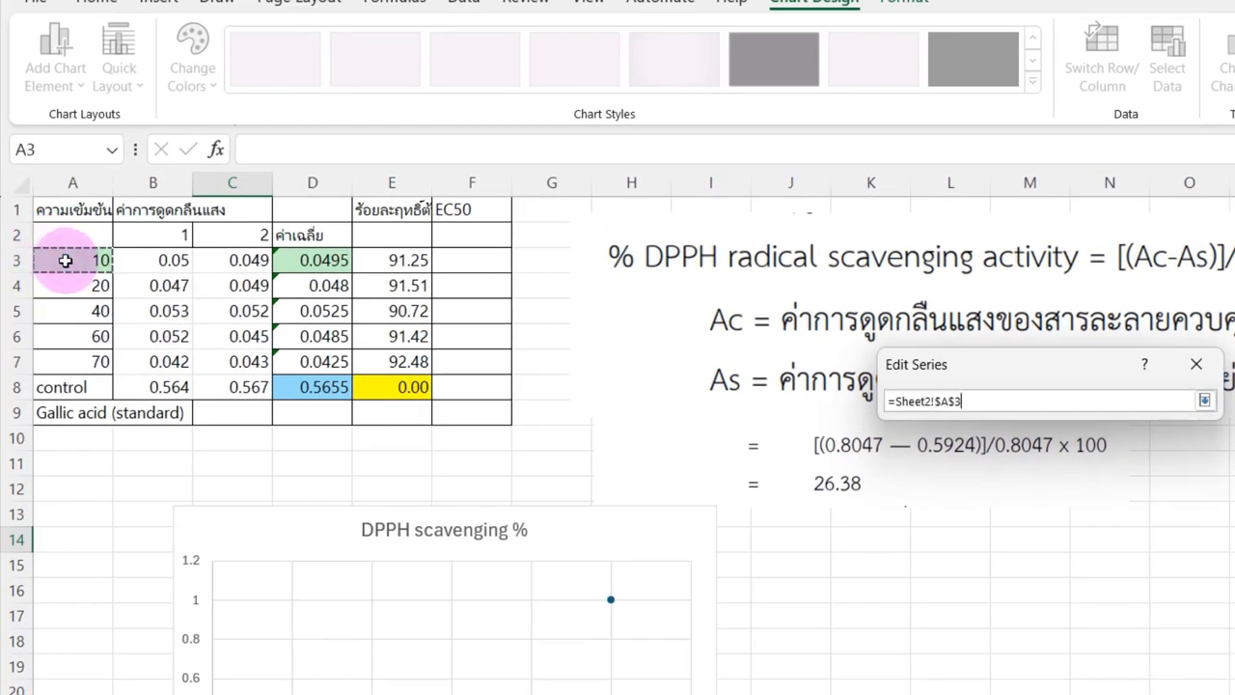
pyautogui.moveTo(65, 260); pyautogui.dragTo(67, 359)
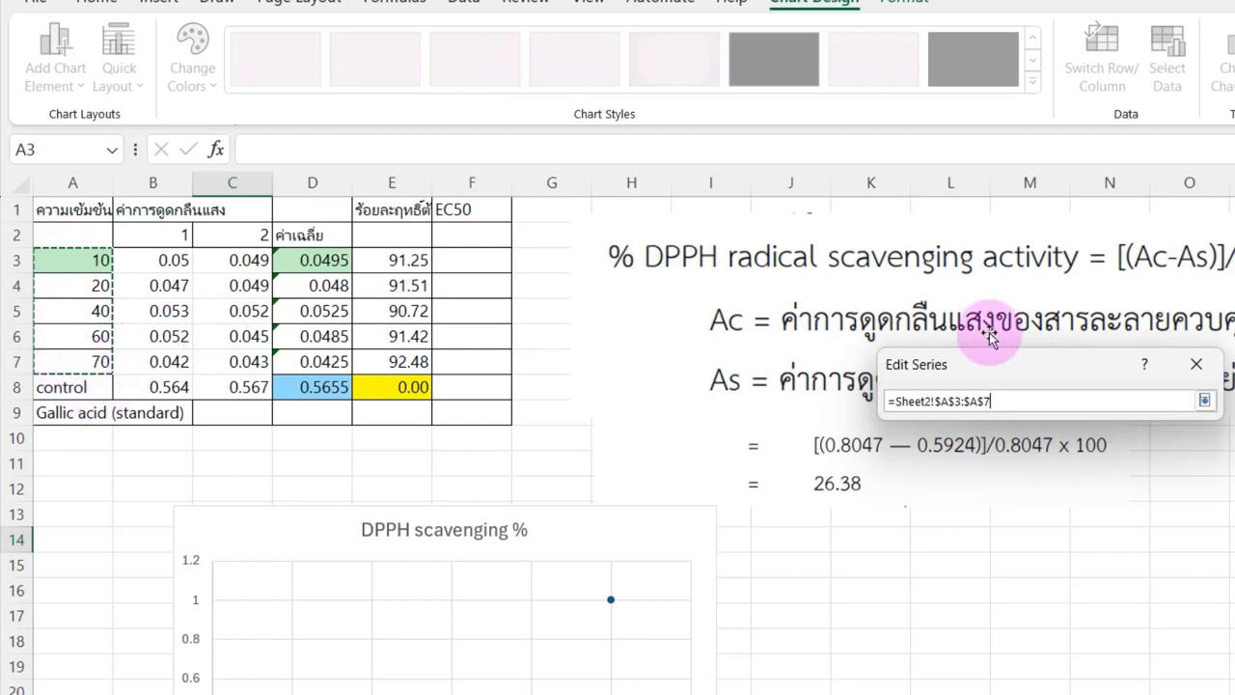
pyautogui.click(1205, 399)
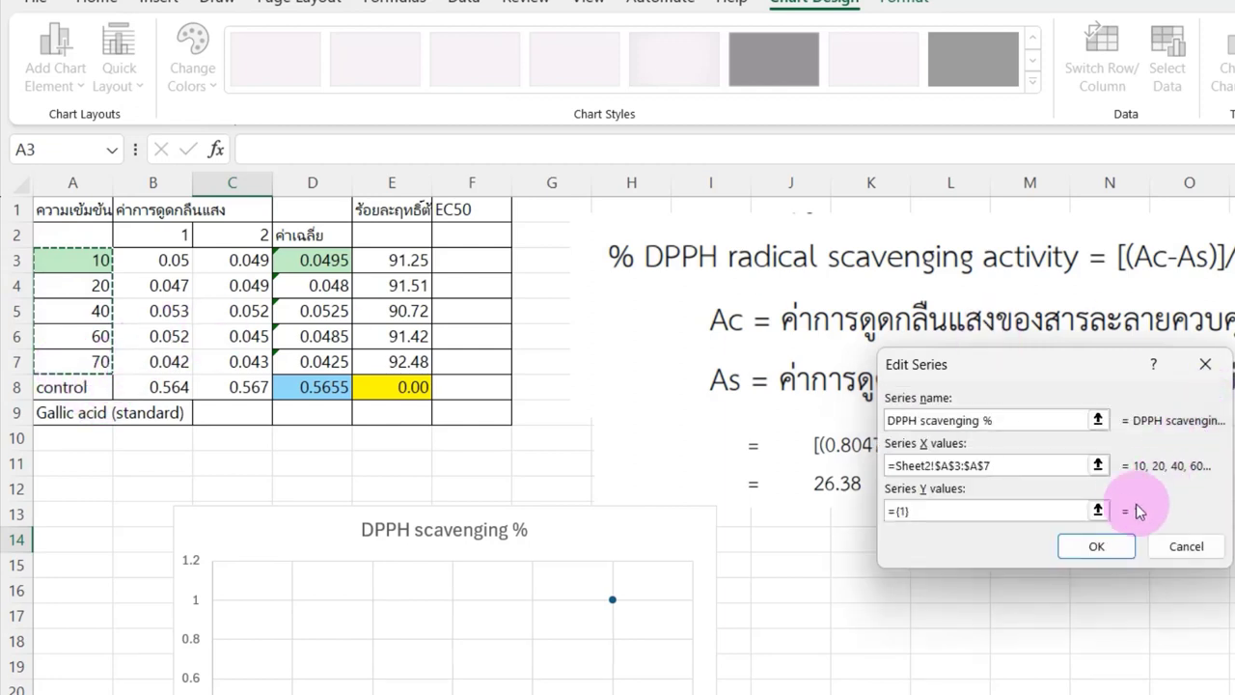
pyautogui.click(1100, 511)
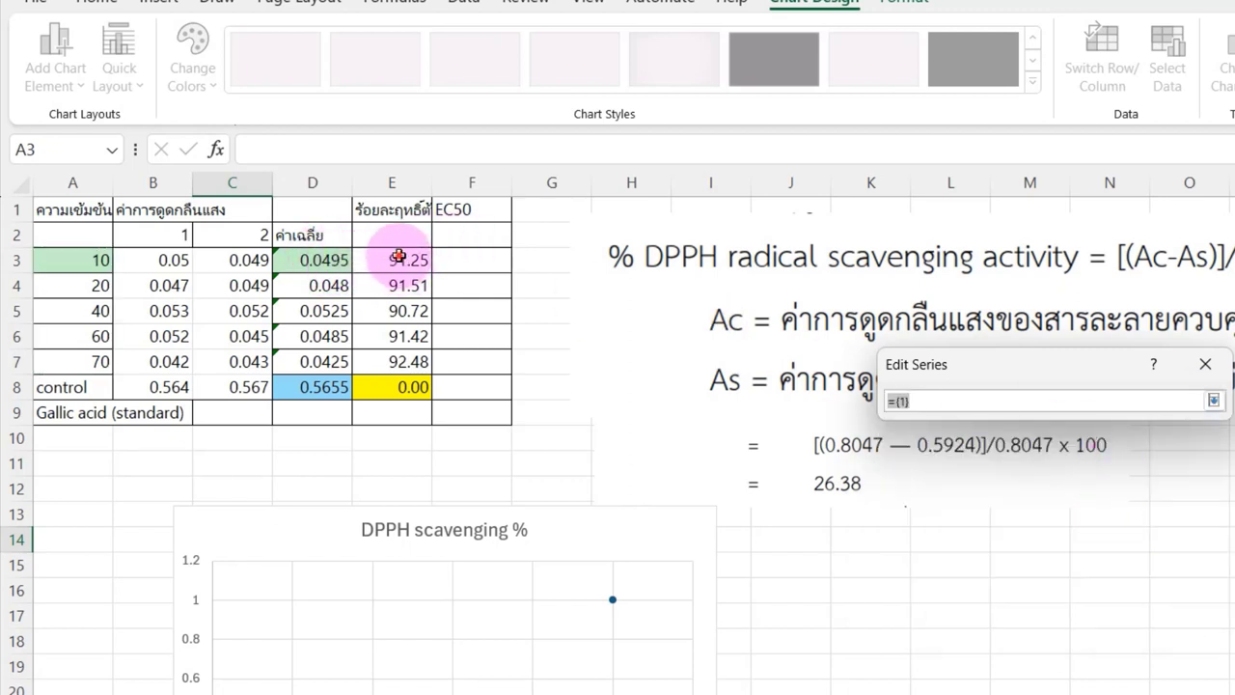
pyautogui.moveTo(399, 256); pyautogui.dragTo(398, 356)
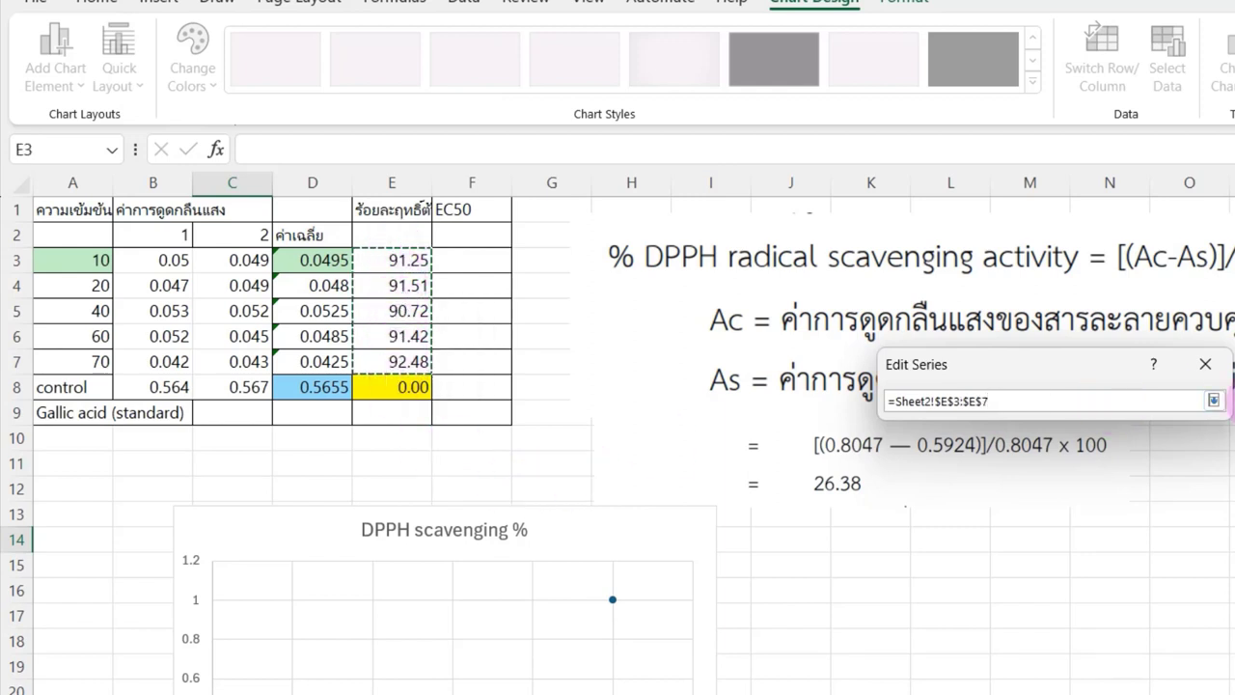
pyautogui.click(1213, 399)
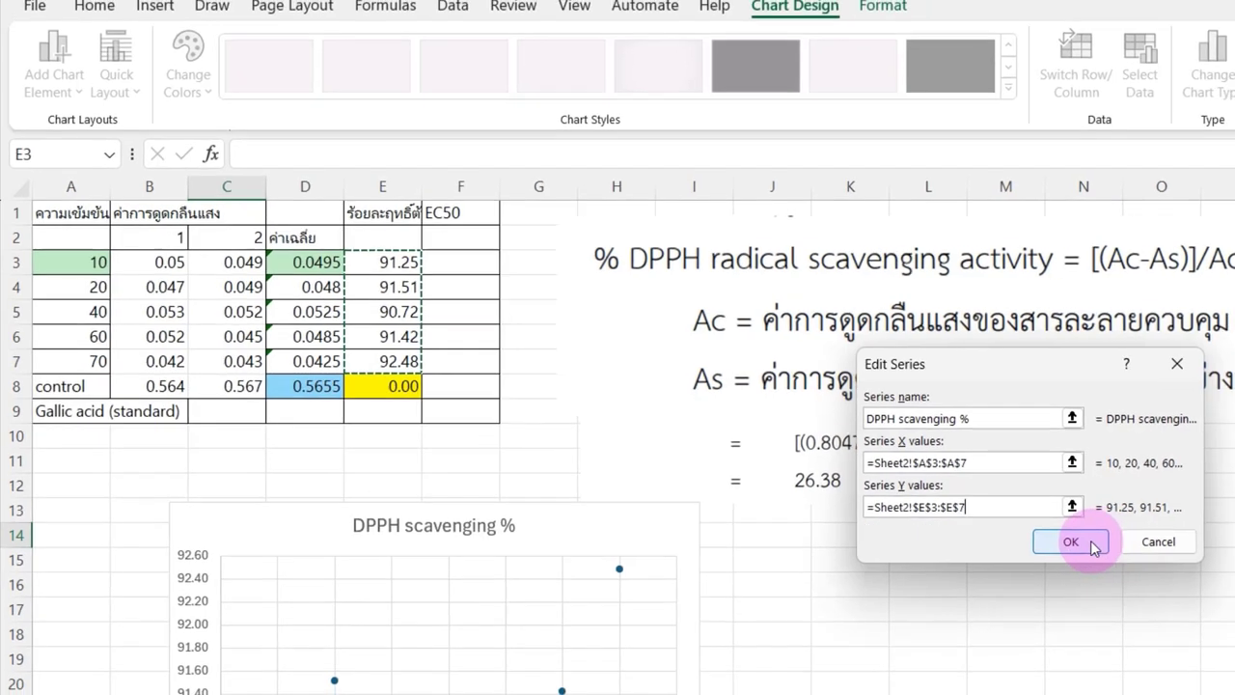
pyautogui.click(1081, 545)
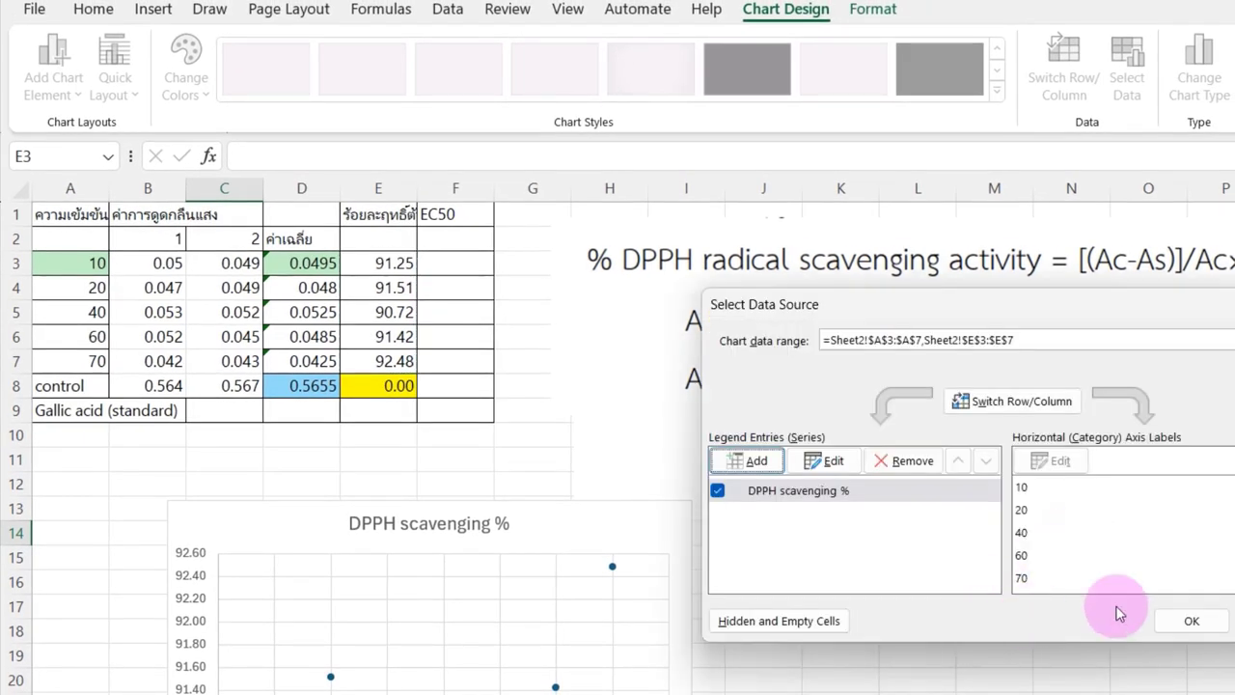
# - Apply the new series and reposition the scavenging chart just below the table
pyautogui.click(1187, 622)
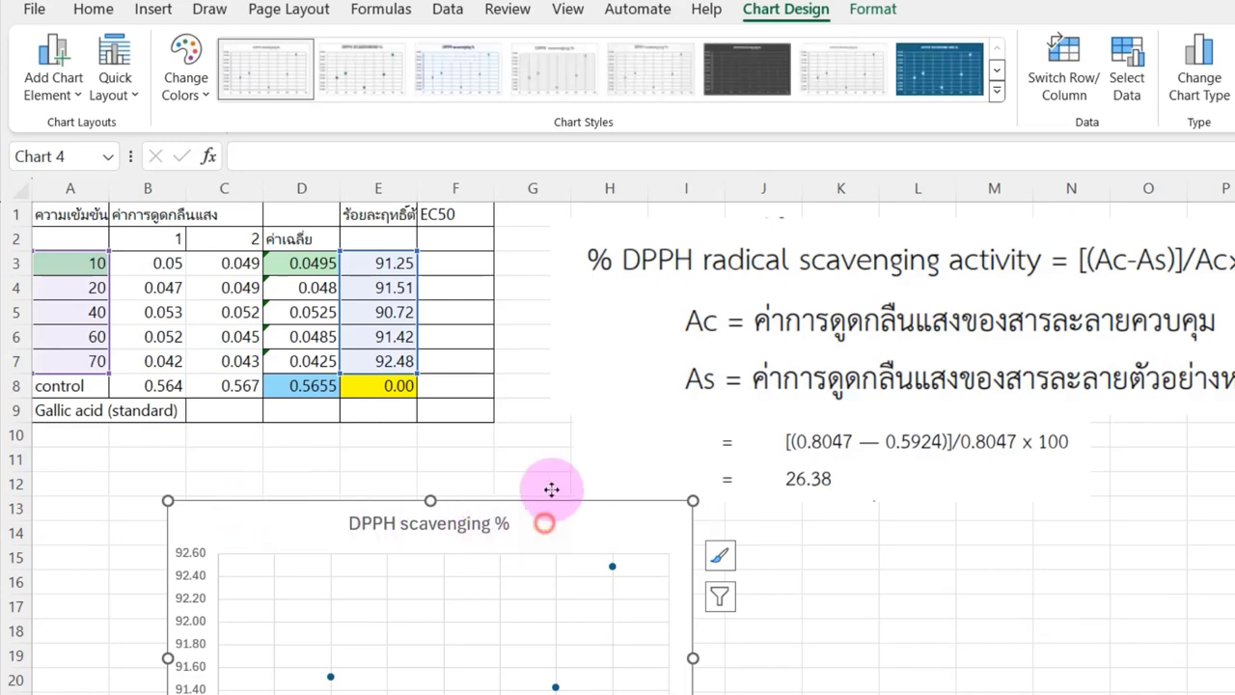
pyautogui.moveTo(551, 489); pyautogui.dragTo(601, 384)
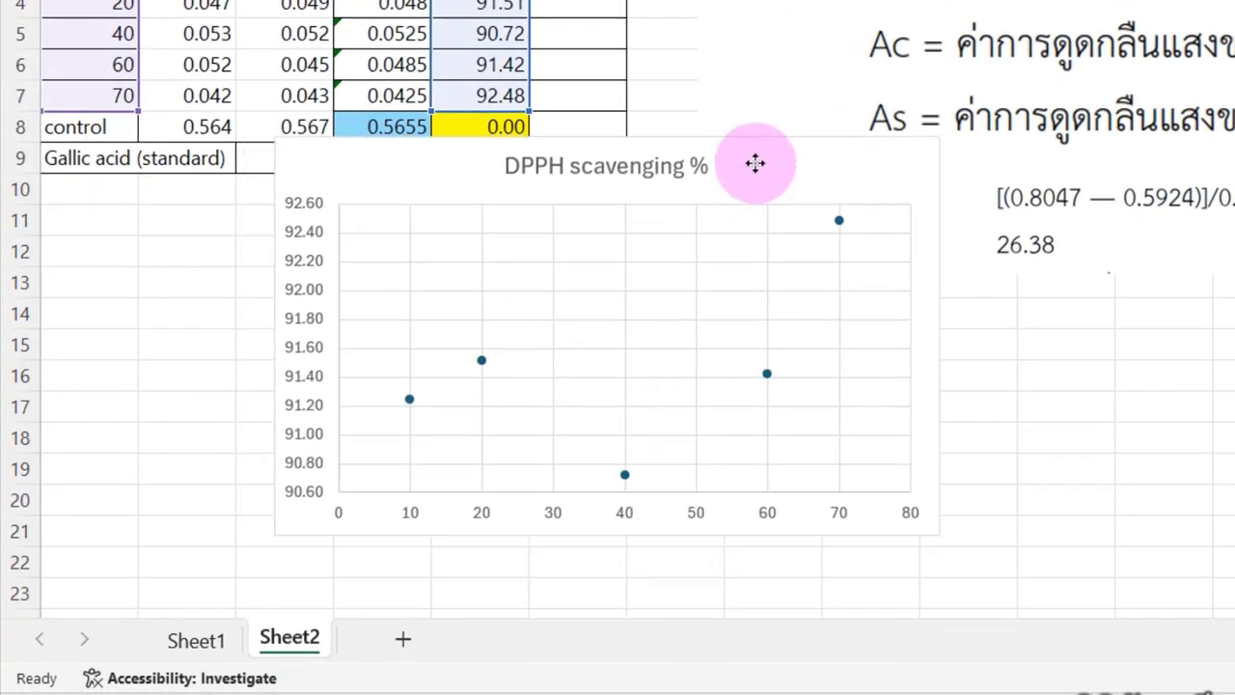
pyautogui.moveTo(754, 164); pyautogui.dragTo(769, 147)
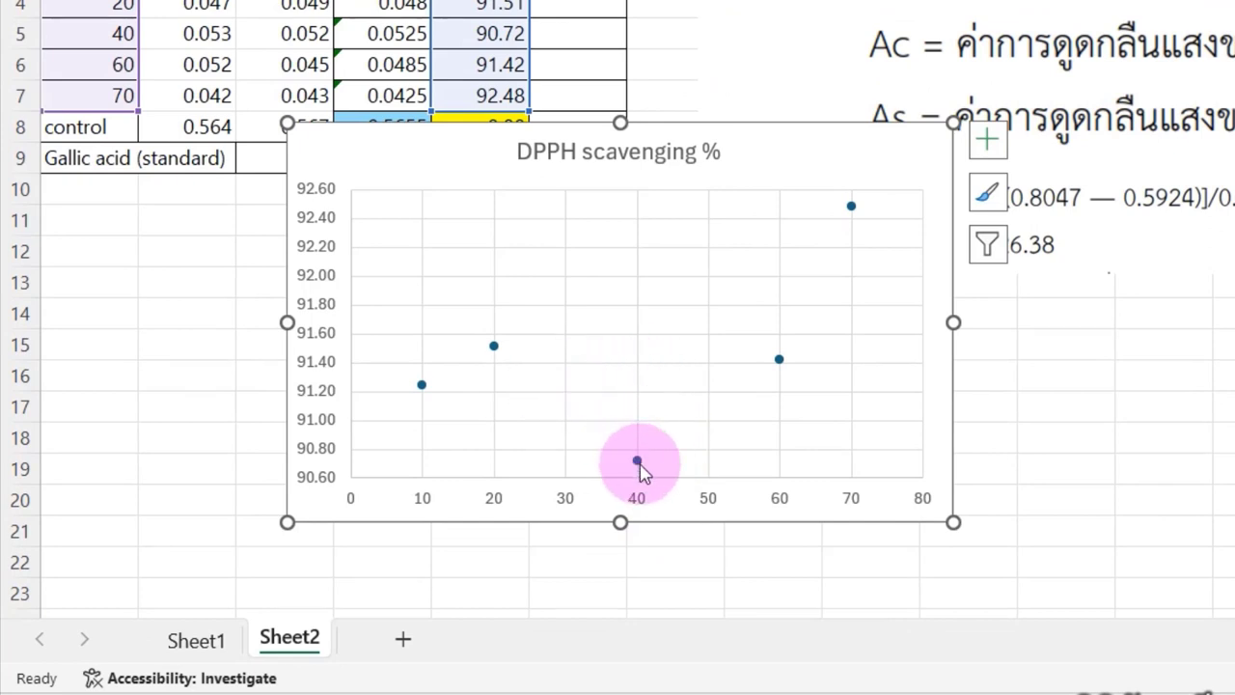
pyautogui.moveTo(640, 464)
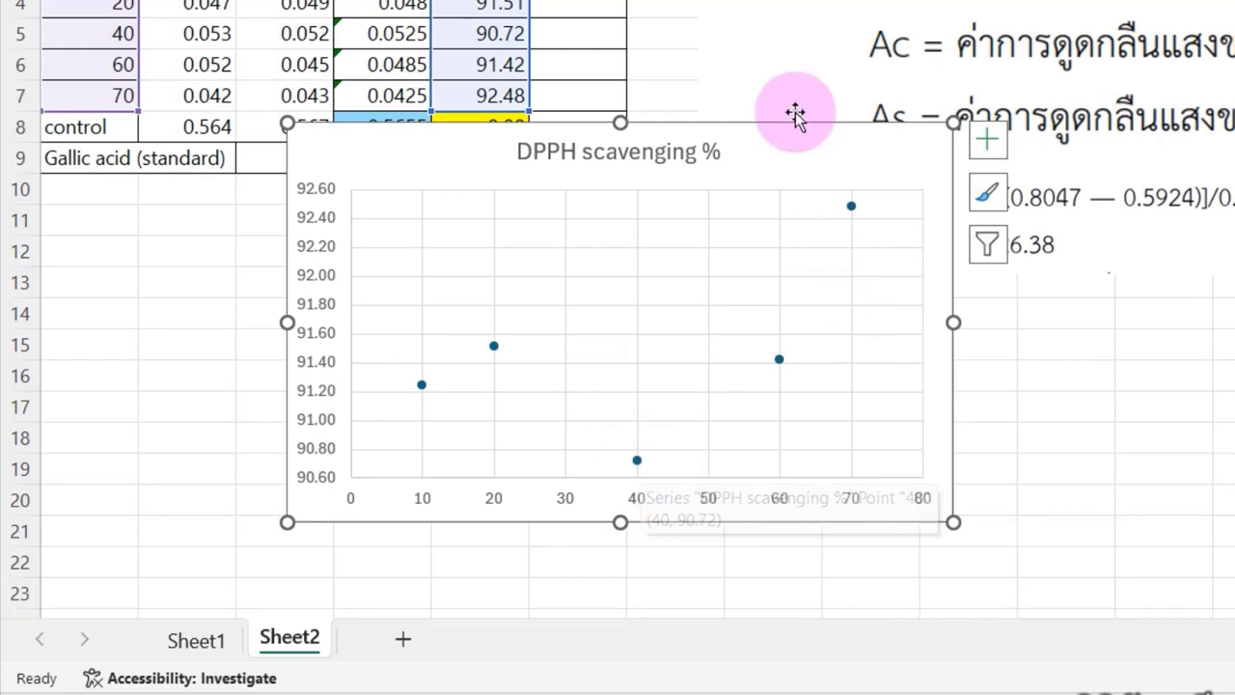
pyautogui.moveTo(792, 151); pyautogui.dragTo(868, 239)
# - Replace the 'control' label in cell A8 with 0
pyautogui.click(93, 124)
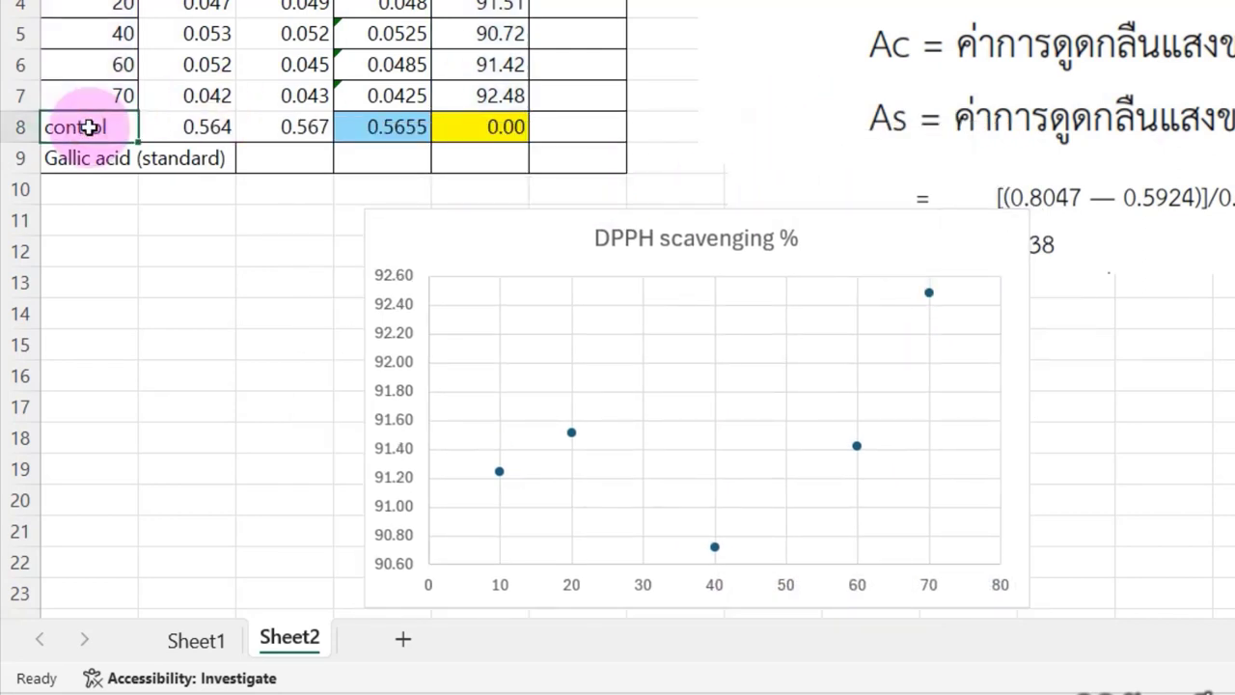
pyautogui.doubleClick(89, 128)
pyautogui.write('0')
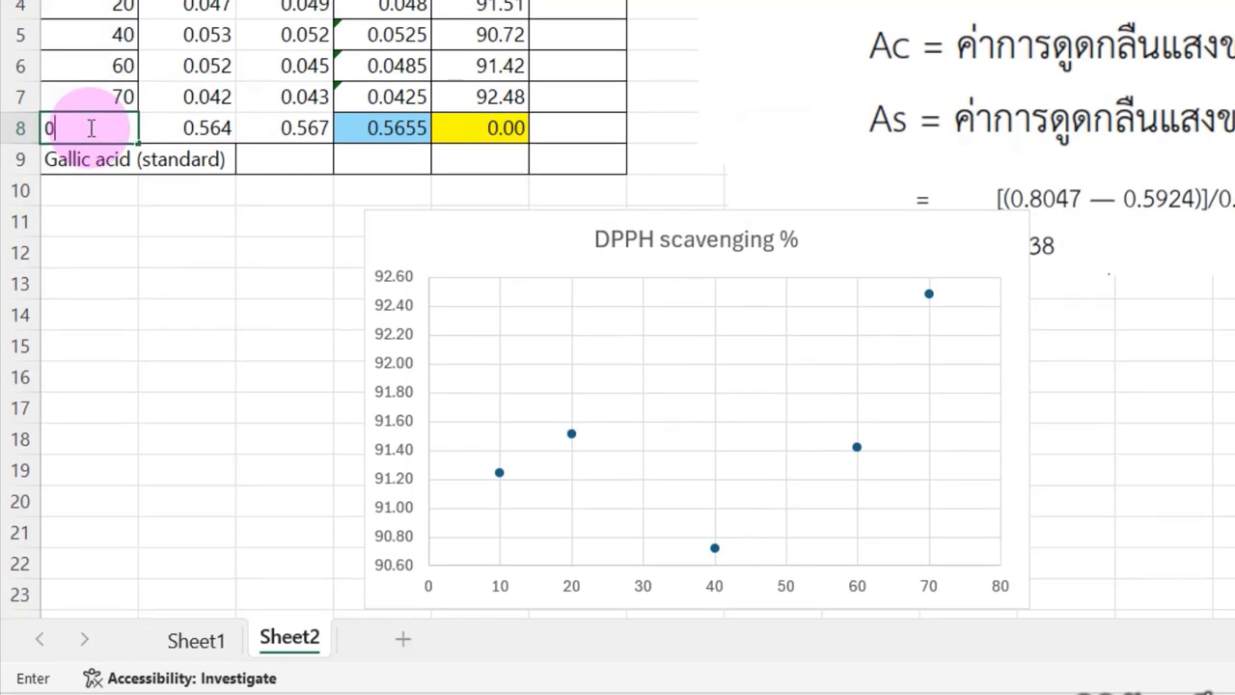
pyautogui.press('Tab')
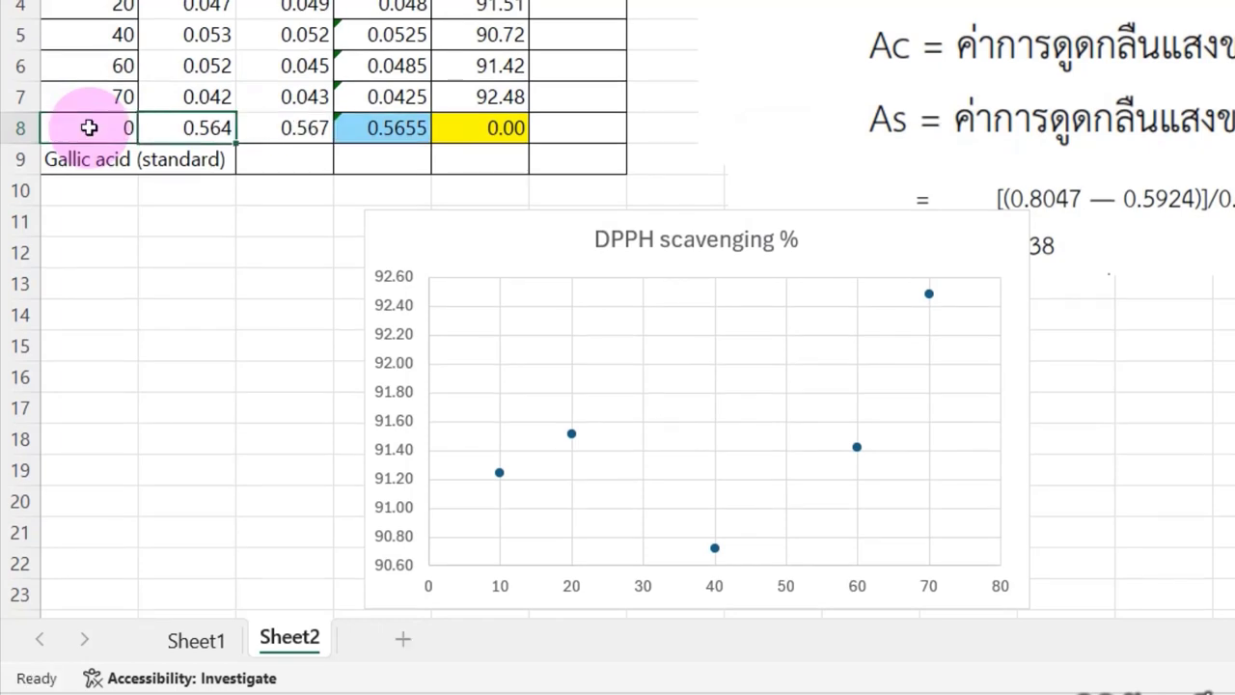
pyautogui.click(496, 243)
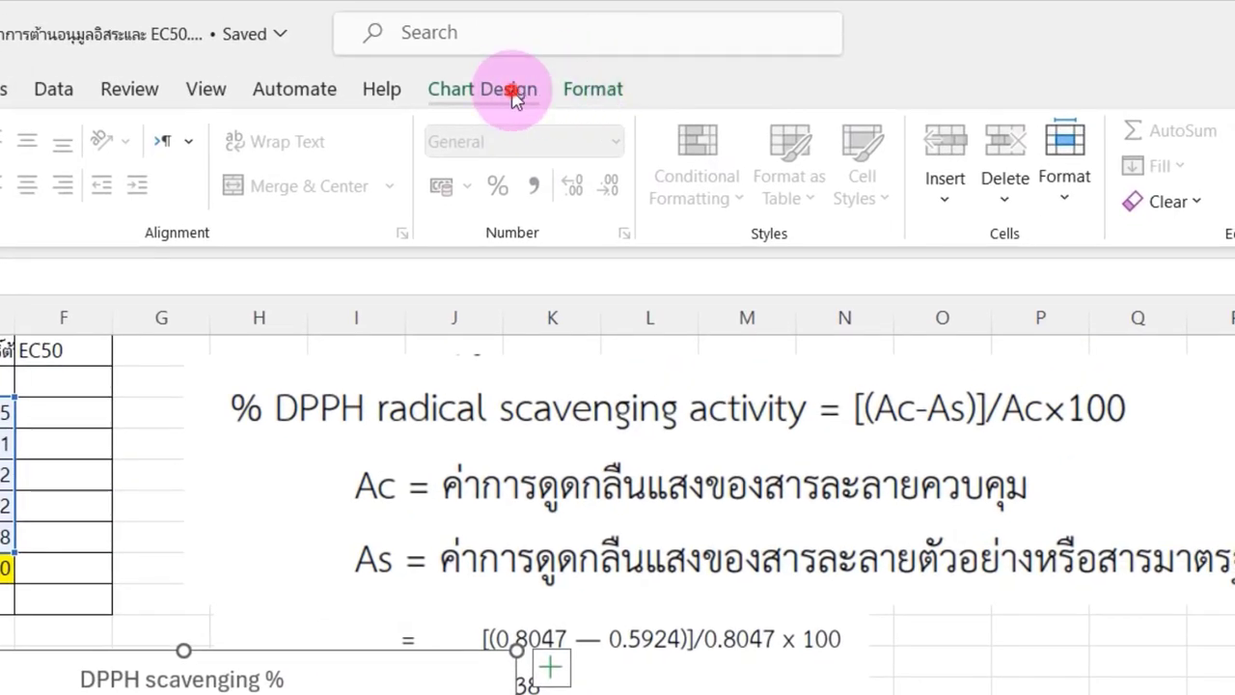
# - Extend the DPPH scavenging % series to X values $A$3:$A$8 and Y values $E$3:$E$8
pyautogui.click(497, 87)
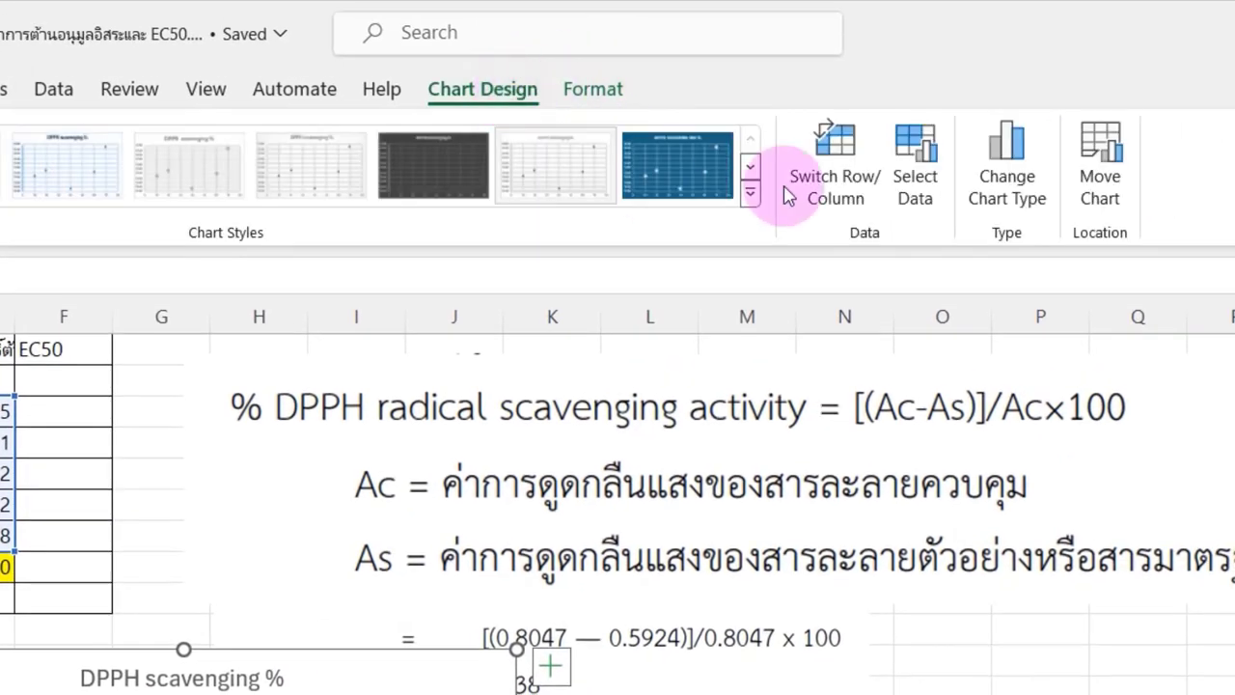
pyautogui.click(919, 177)
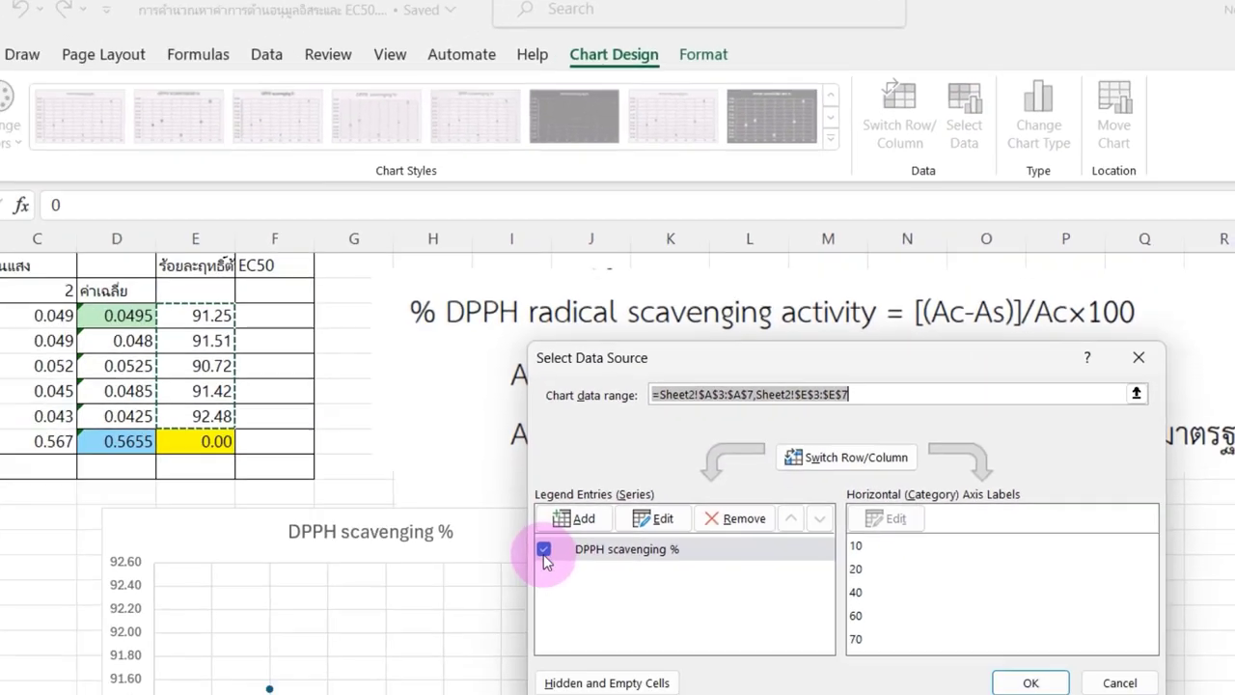
pyautogui.click(579, 553)
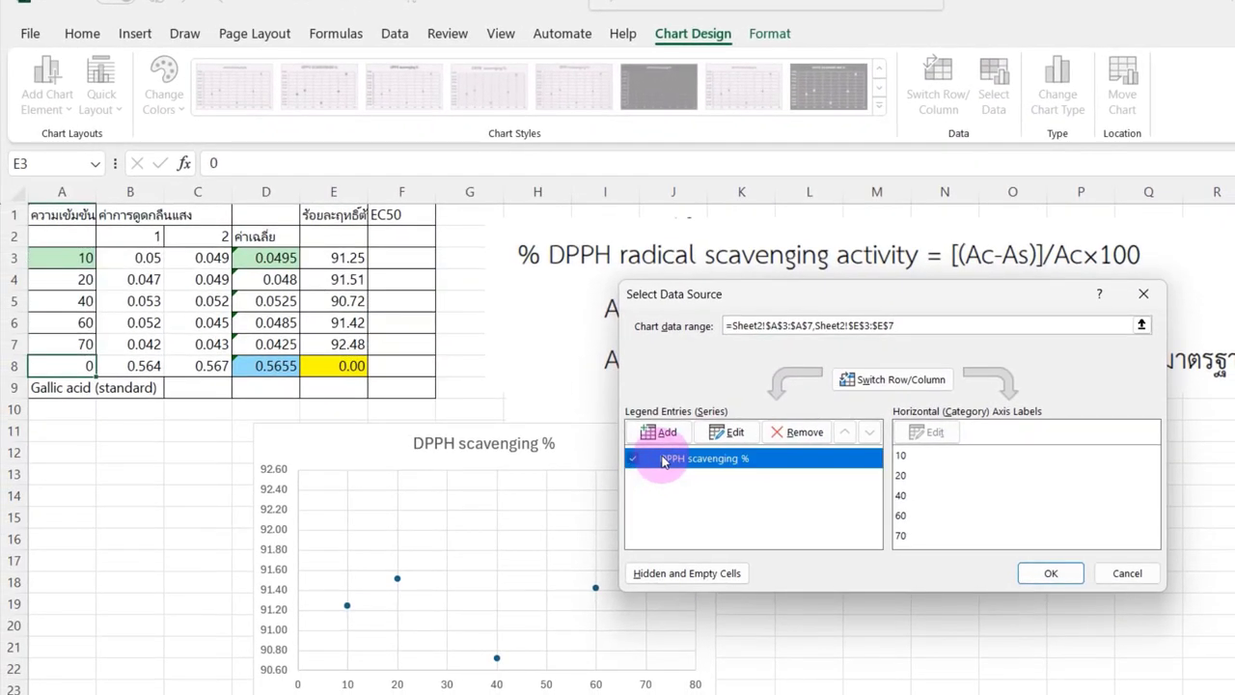
pyautogui.click(726, 431)
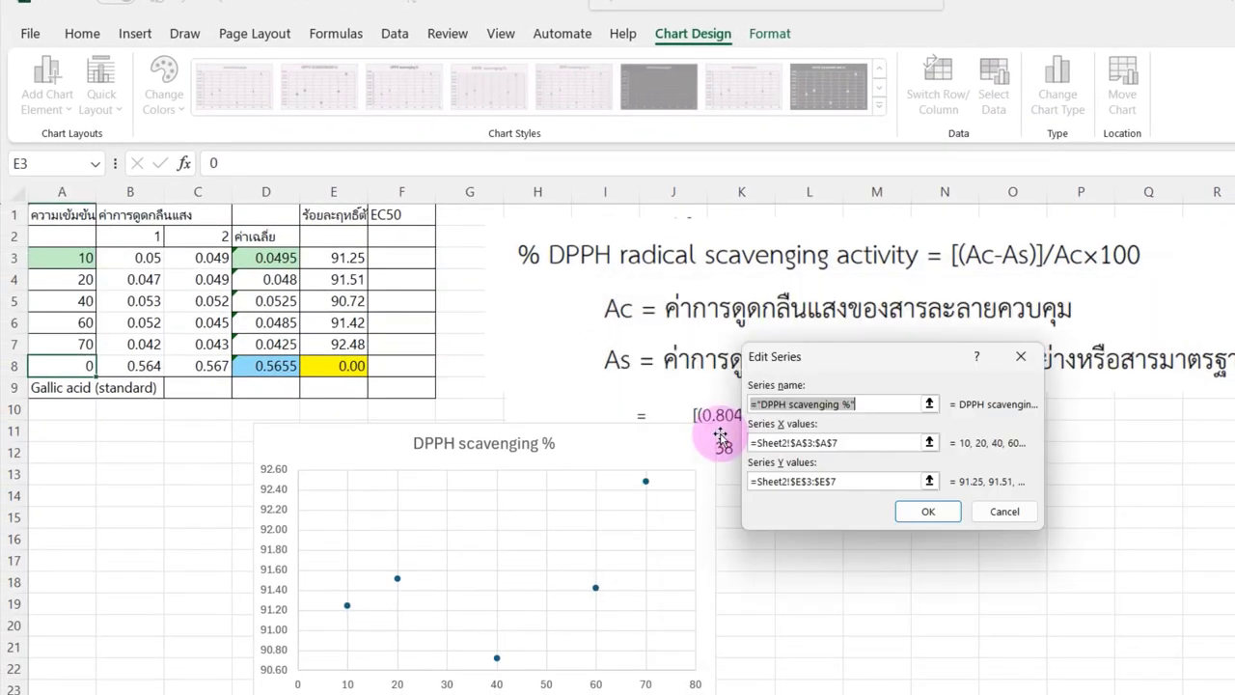
pyautogui.click(930, 442)
pyautogui.click(1028, 387)
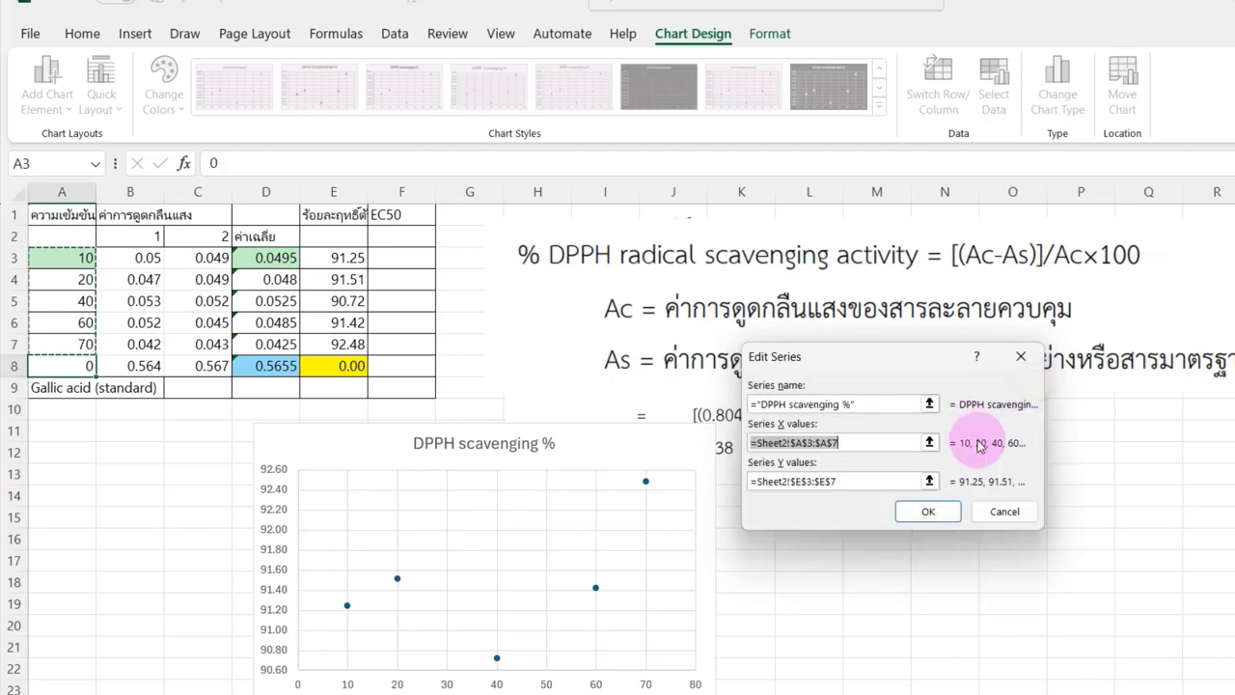
pyautogui.click(930, 442)
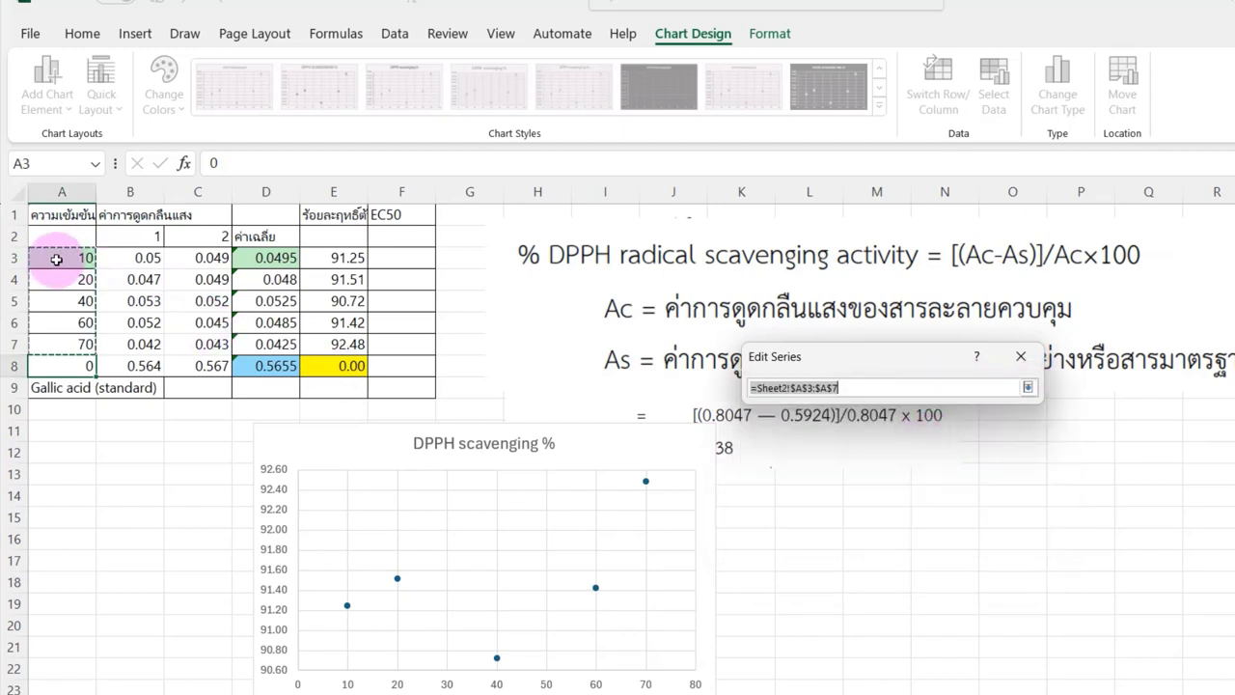
pyautogui.moveTo(55, 256); pyautogui.dragTo(51, 365)
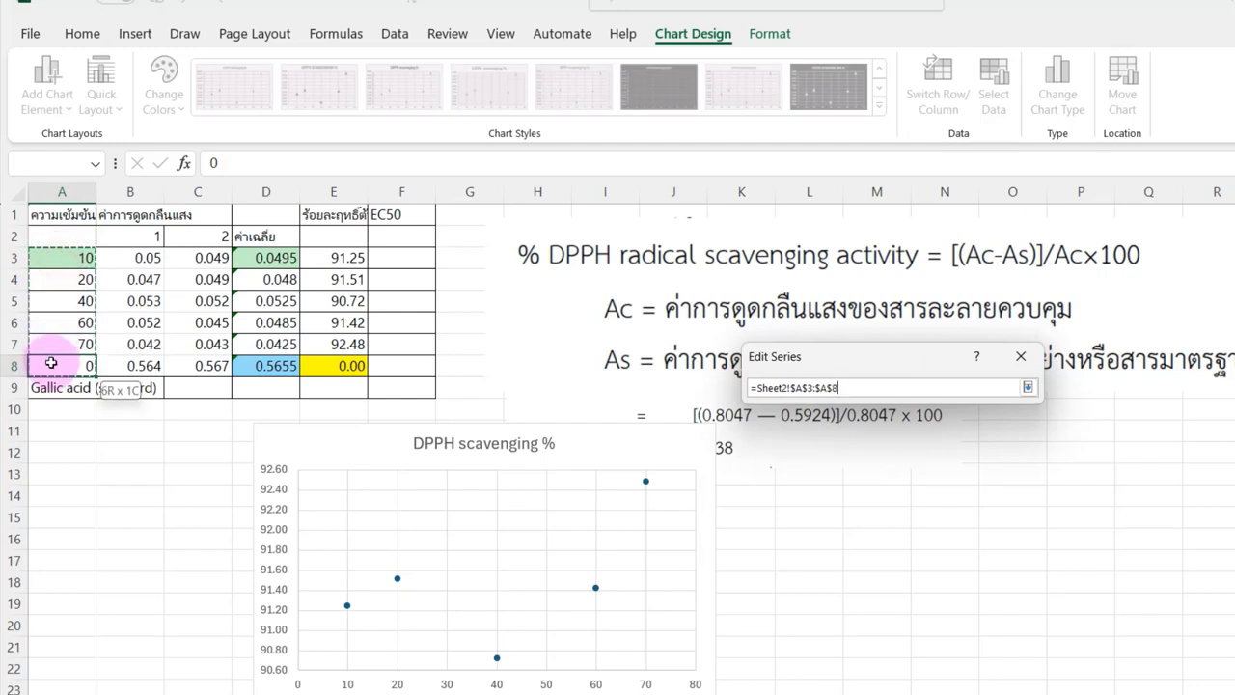
pyautogui.click(1027, 387)
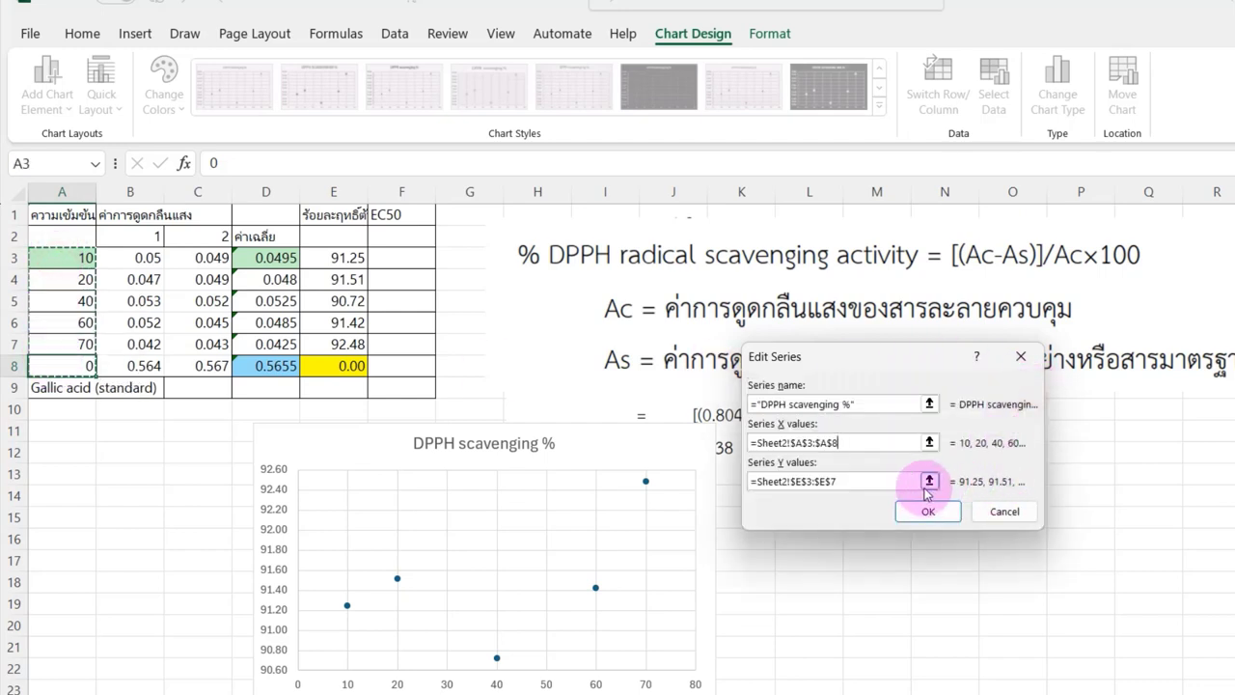
pyautogui.click(929, 482)
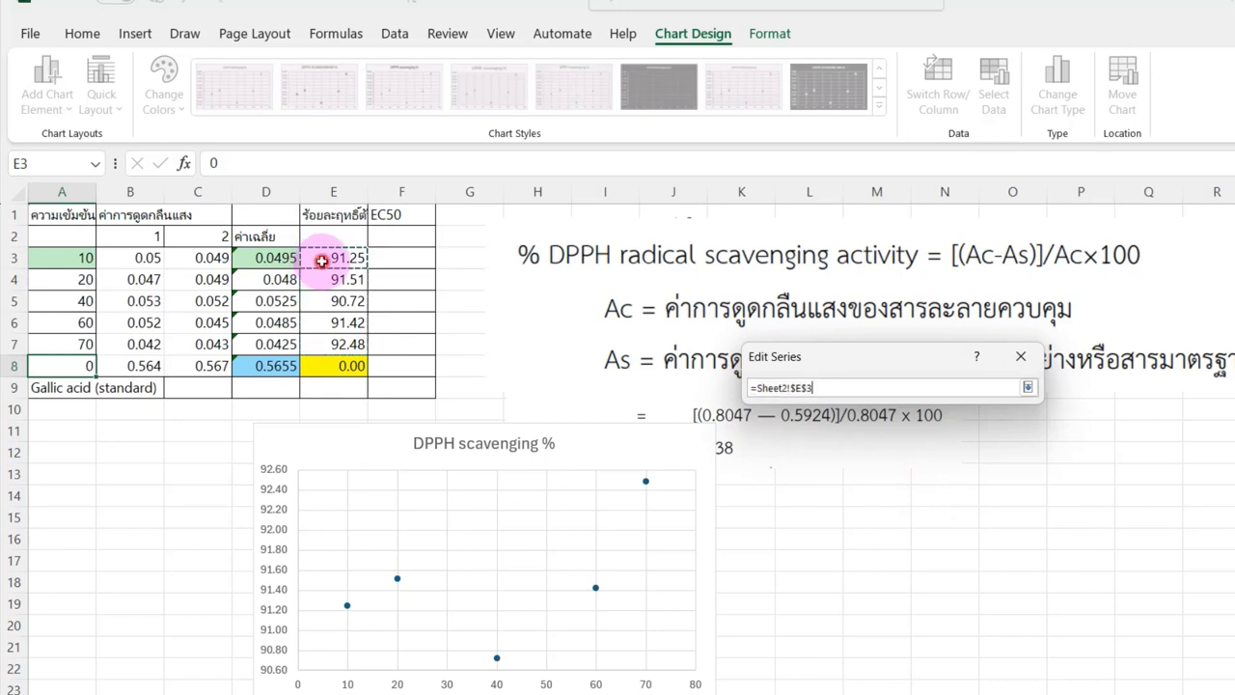
pyautogui.moveTo(321, 261); pyautogui.dragTo(333, 365)
pyautogui.click(1029, 388)
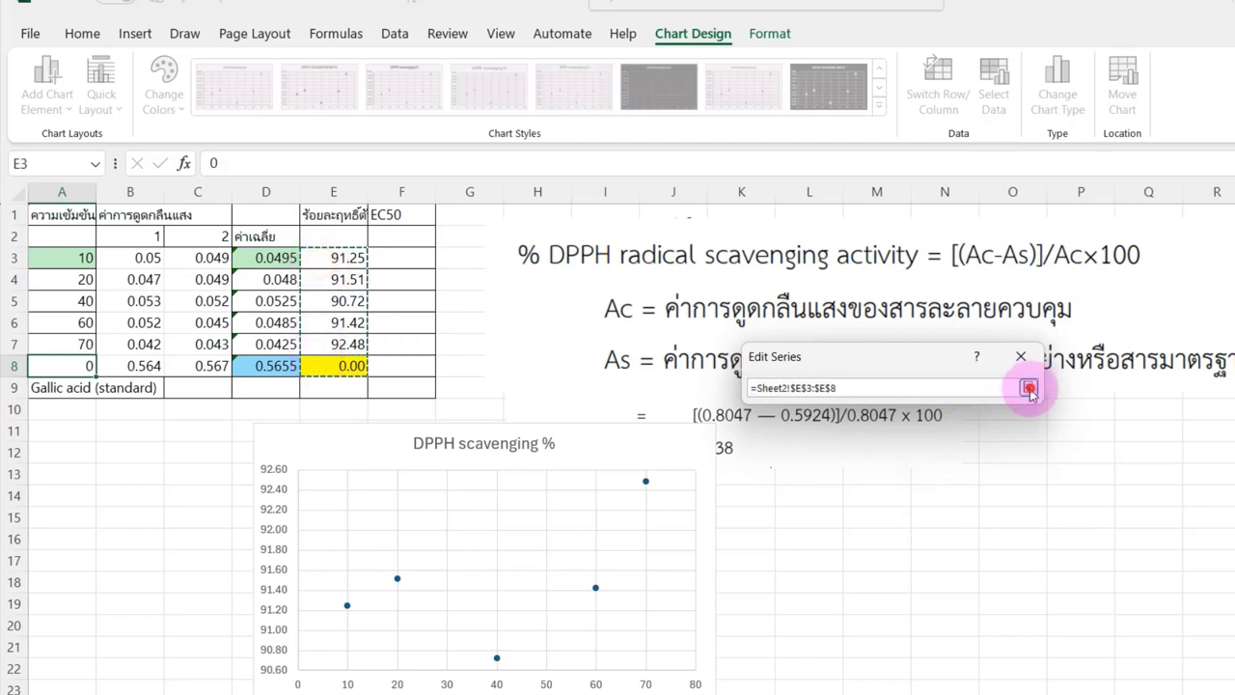
pyautogui.click(929, 511)
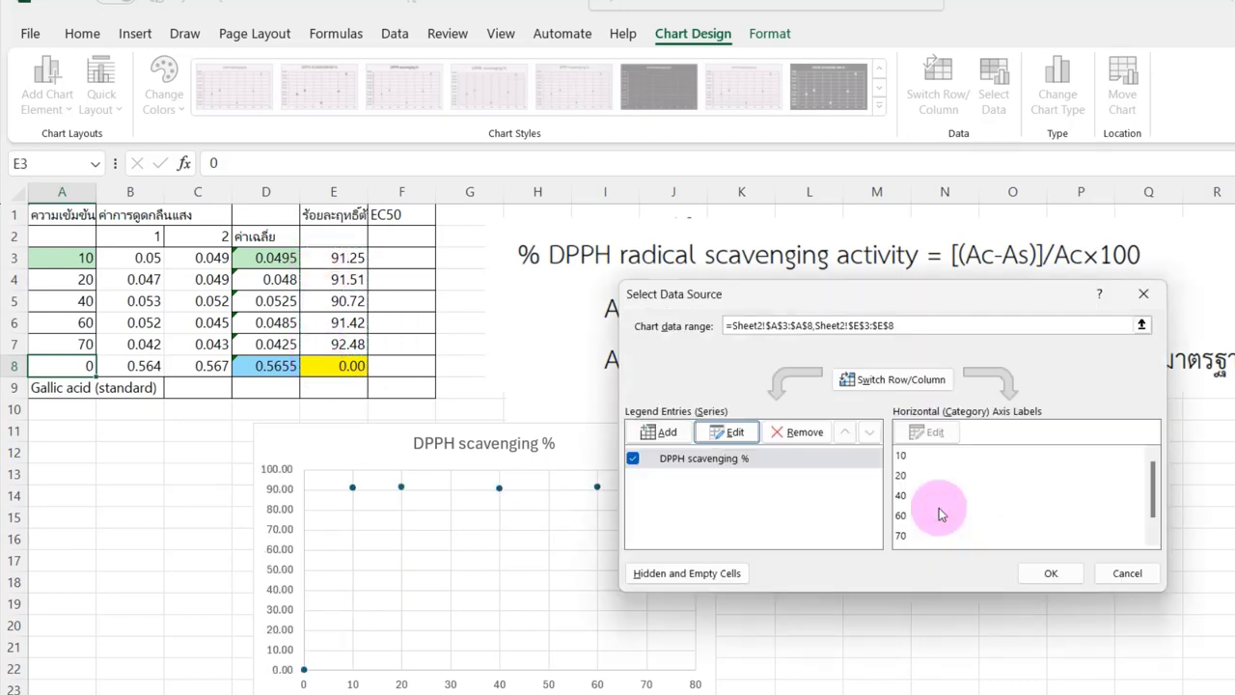
# - Apply the extended ranges so the chart plots six points, 0 through 70, on a 0–100 axis
pyautogui.click(1053, 573)
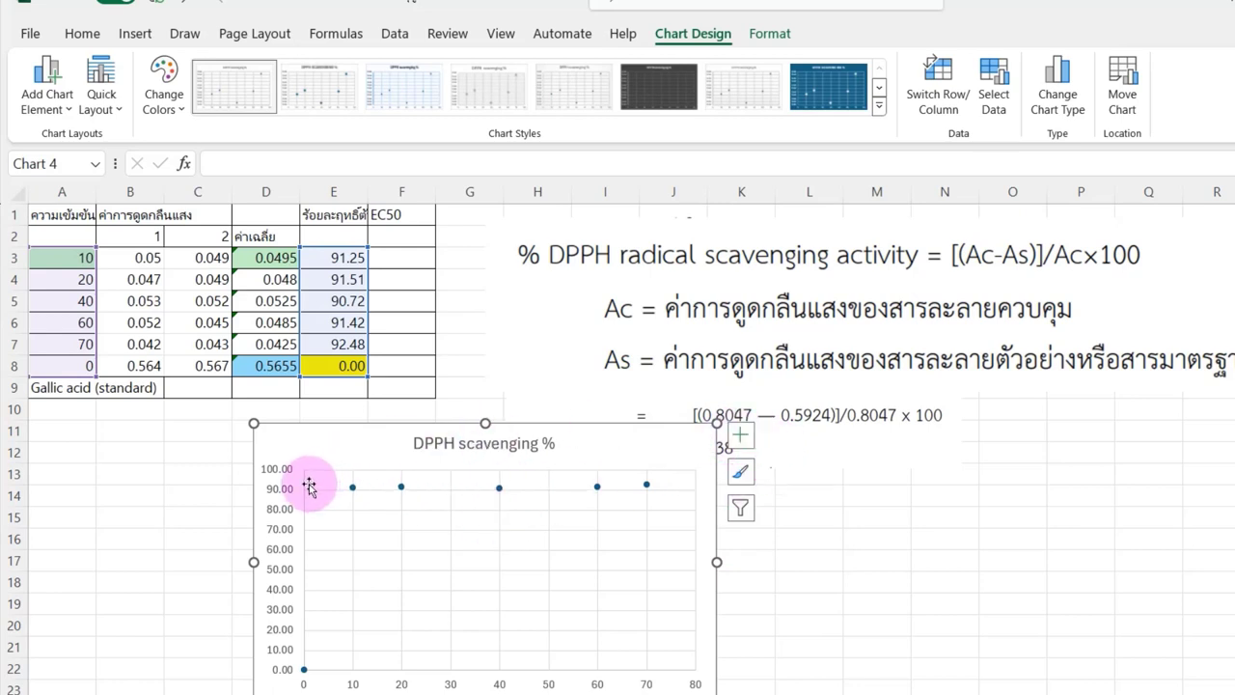
pyautogui.moveTo(649, 486)
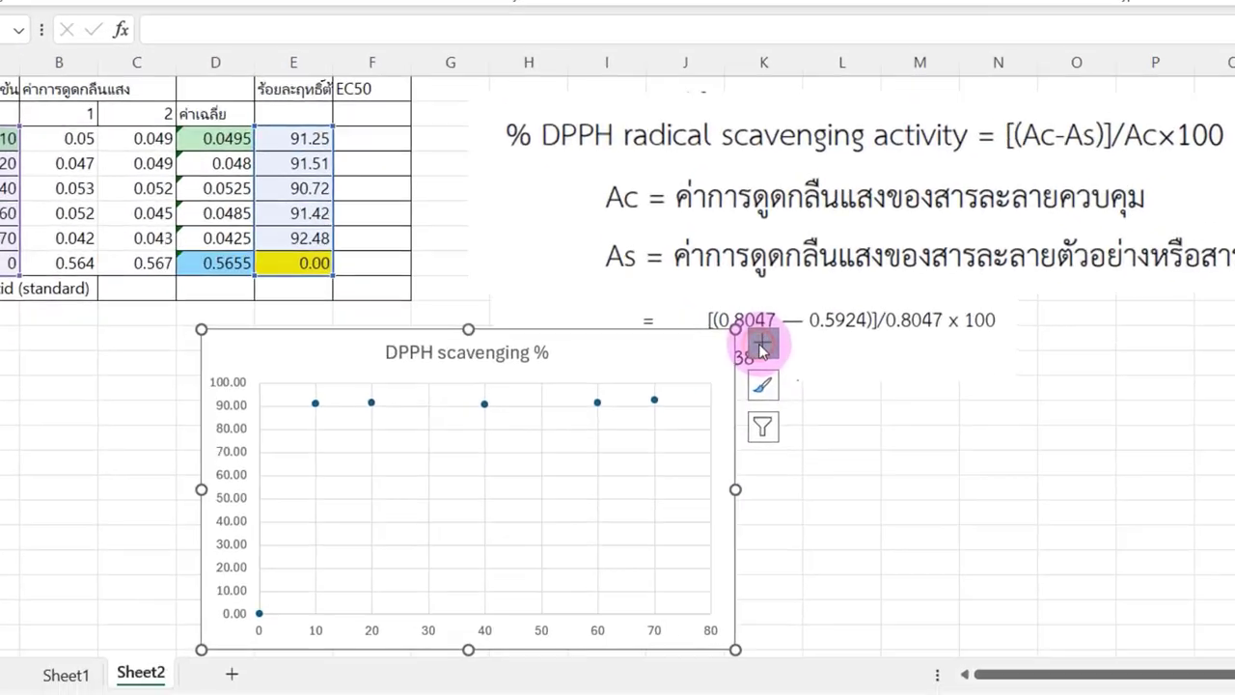
pyautogui.click(797, 571)
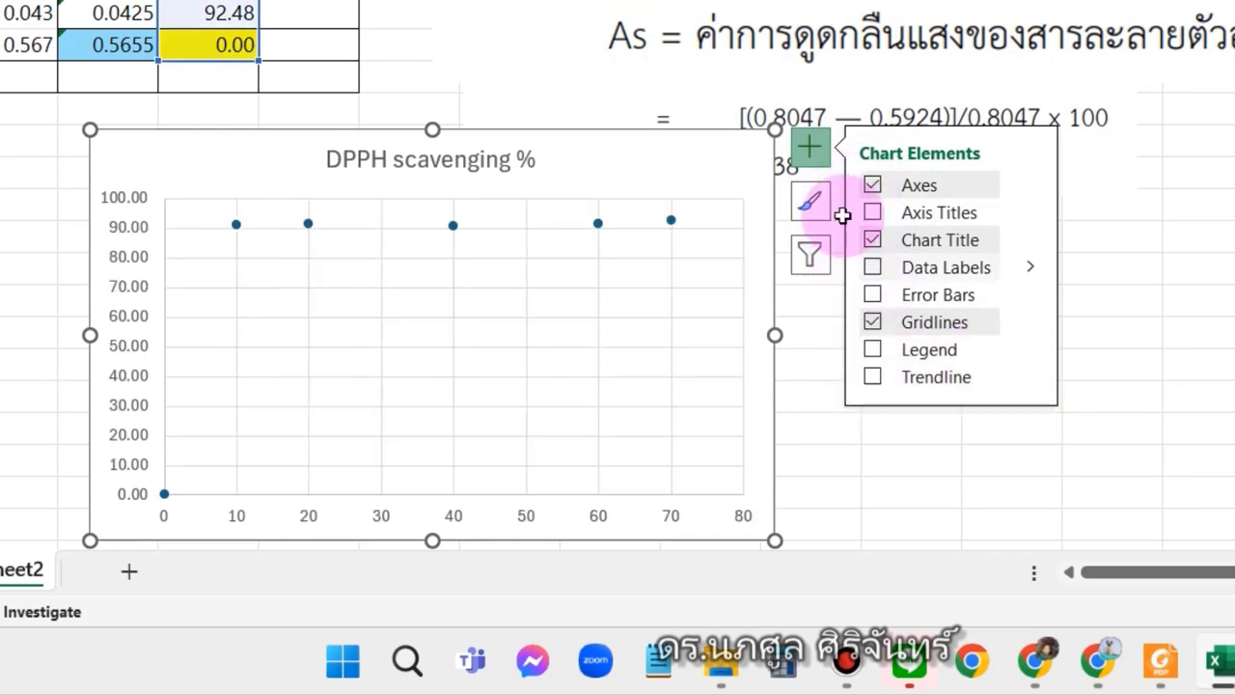
# - Add a linear trendline to the DPPH scavenging % chart via Chart Elements
pyautogui.click(811, 145)
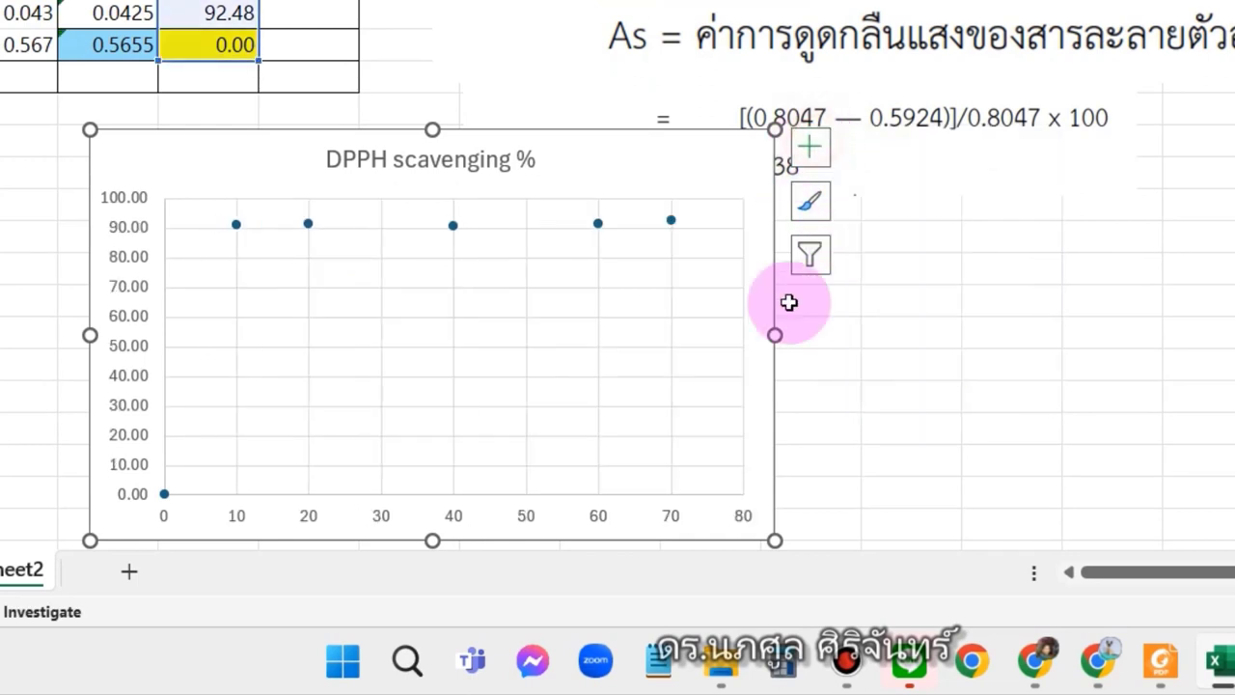
pyautogui.click(813, 147)
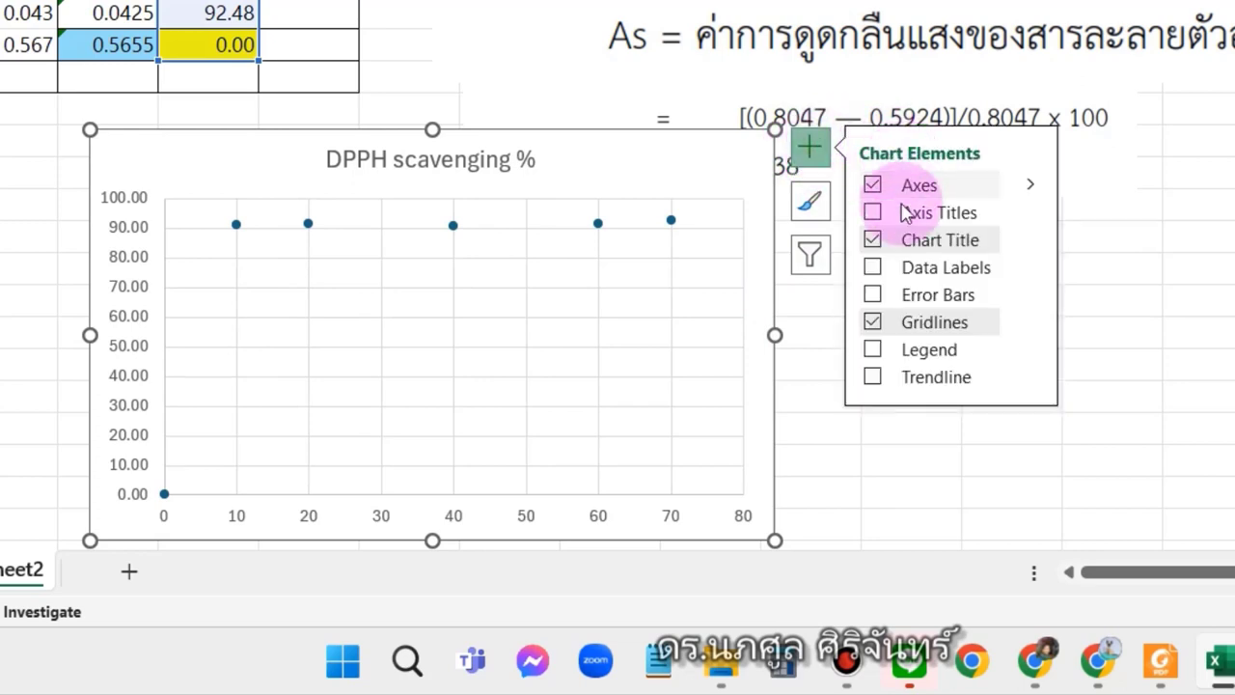
pyautogui.click(874, 377)
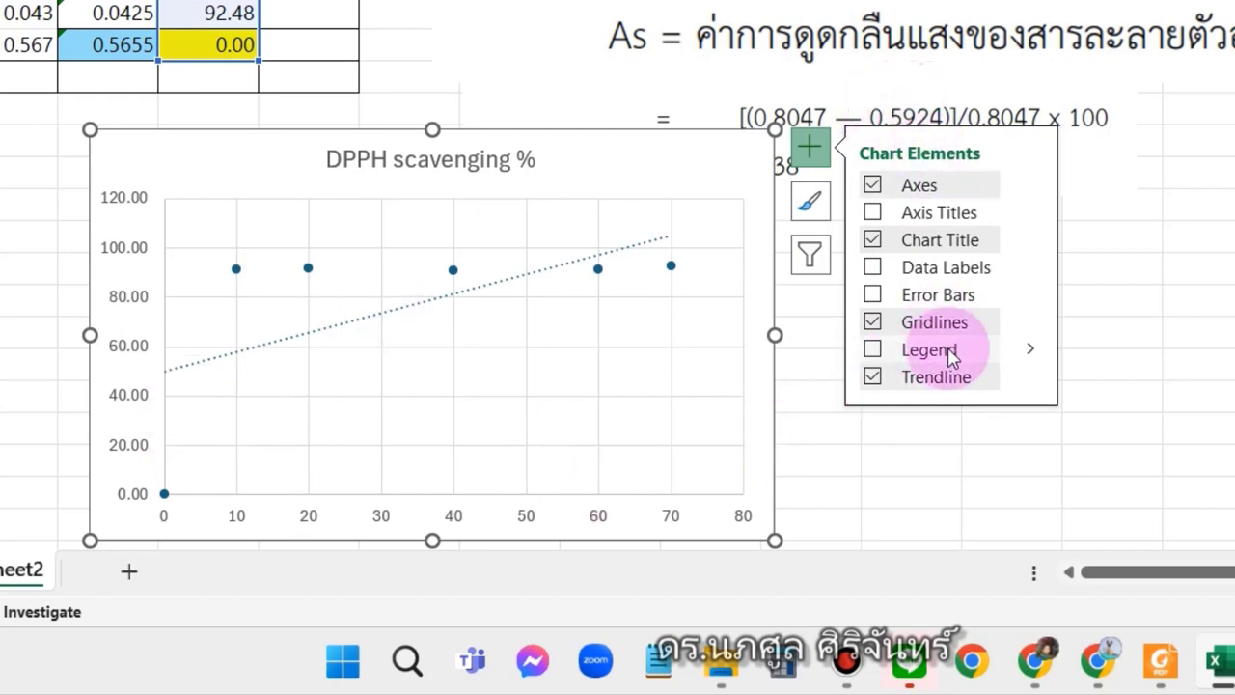
pyautogui.click(965, 213)
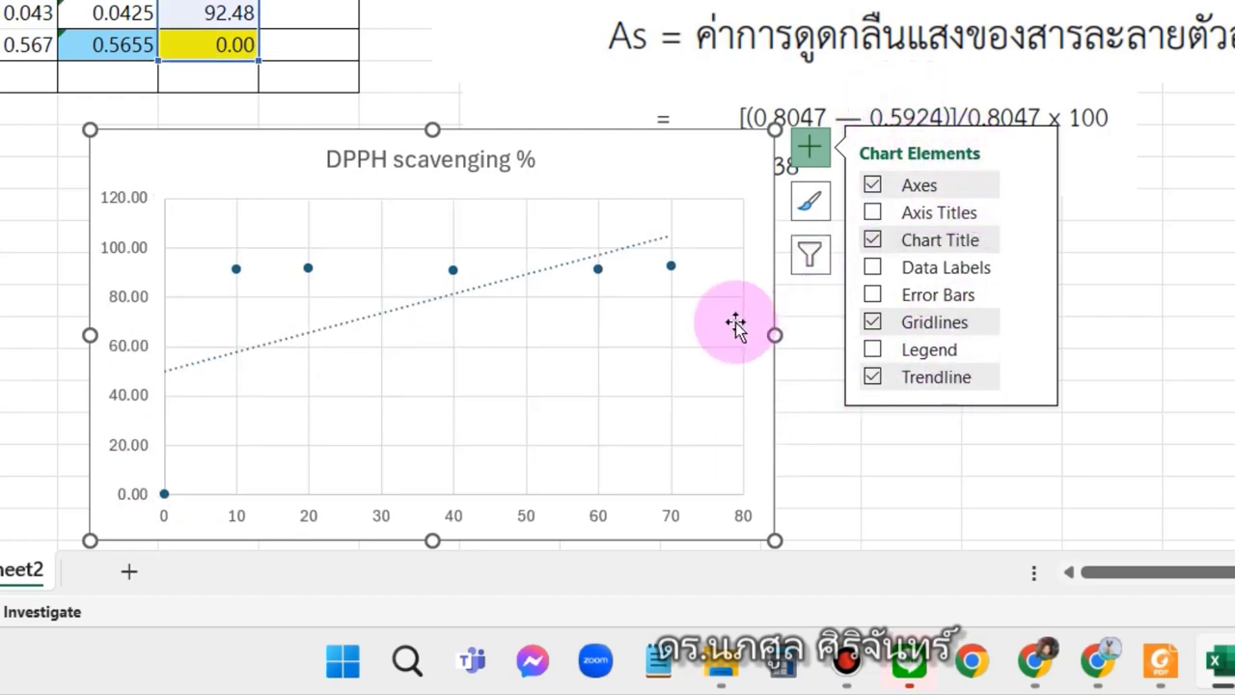
pyautogui.click(810, 166)
pyautogui.click(814, 169)
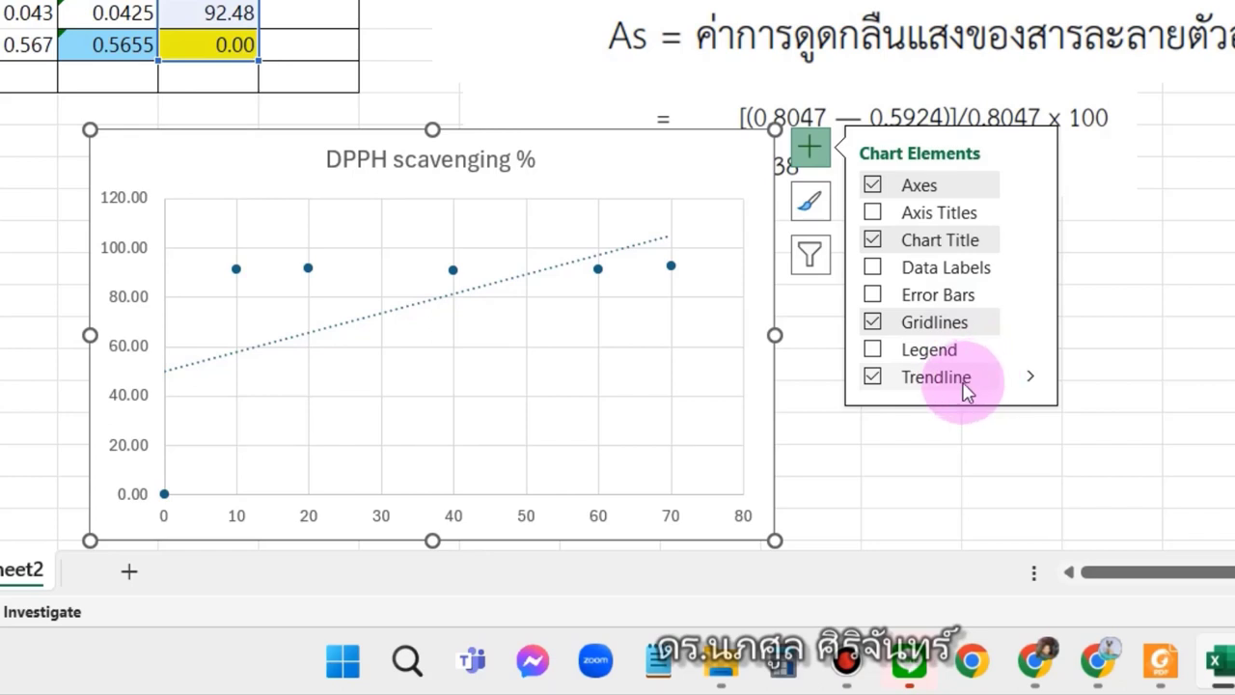
pyautogui.click(1031, 377)
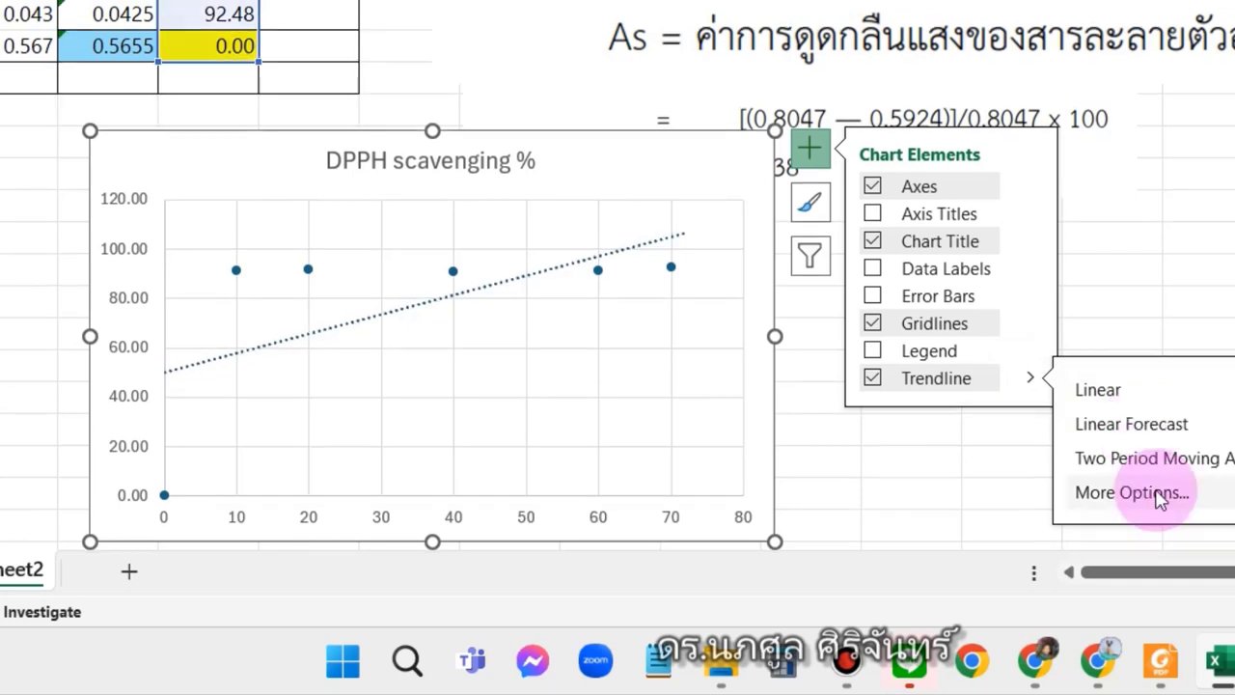
# - Display the trendline equation y = 0.7842x + 50.09 and R² = 0.3468 on the chart
pyautogui.click(1159, 494)
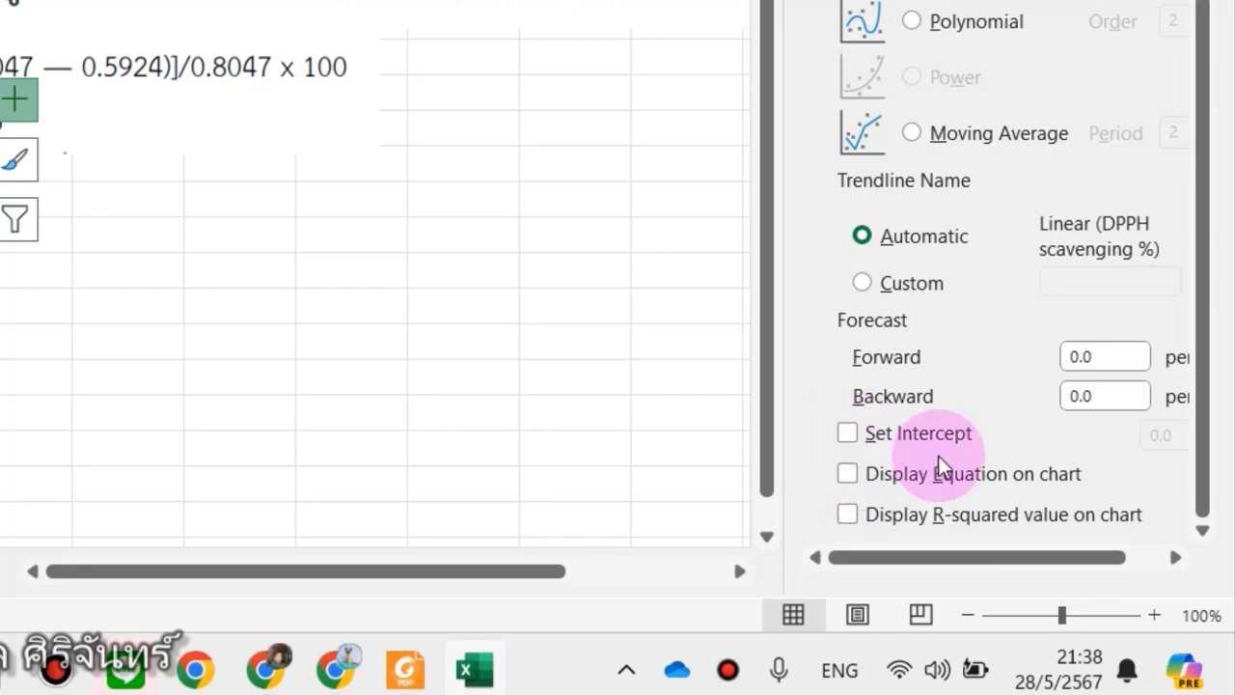
pyautogui.click(849, 474)
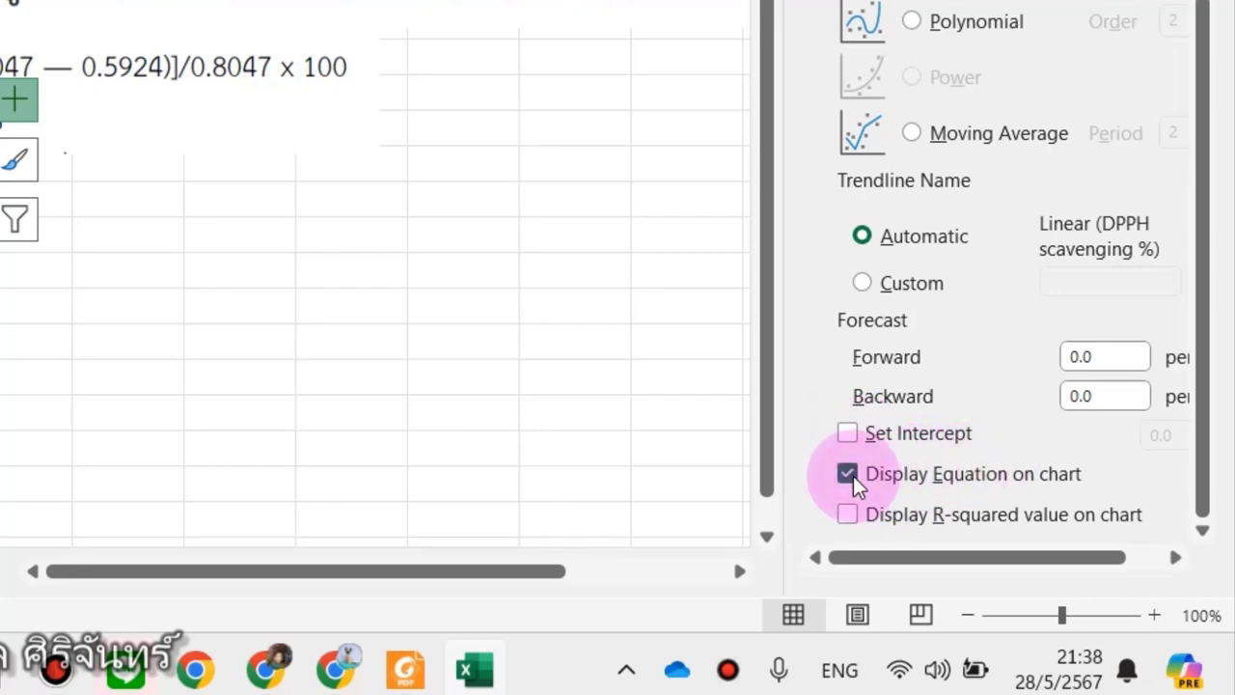
pyautogui.click(848, 514)
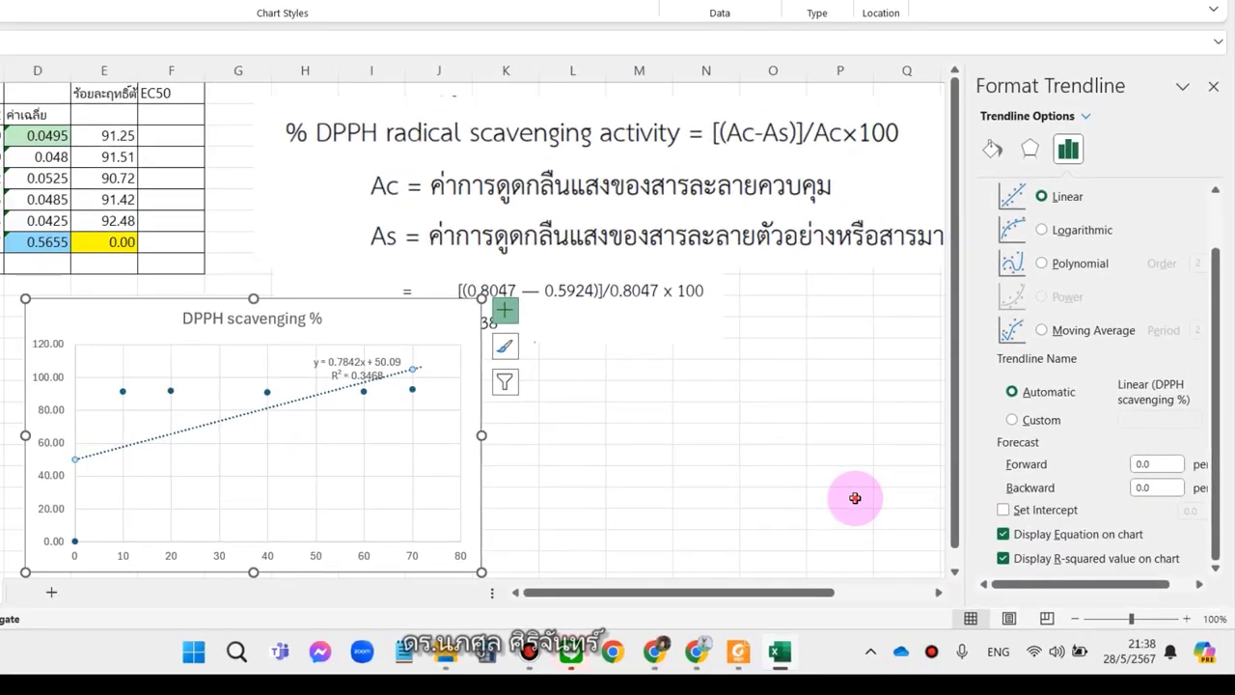
pyautogui.click(854, 497)
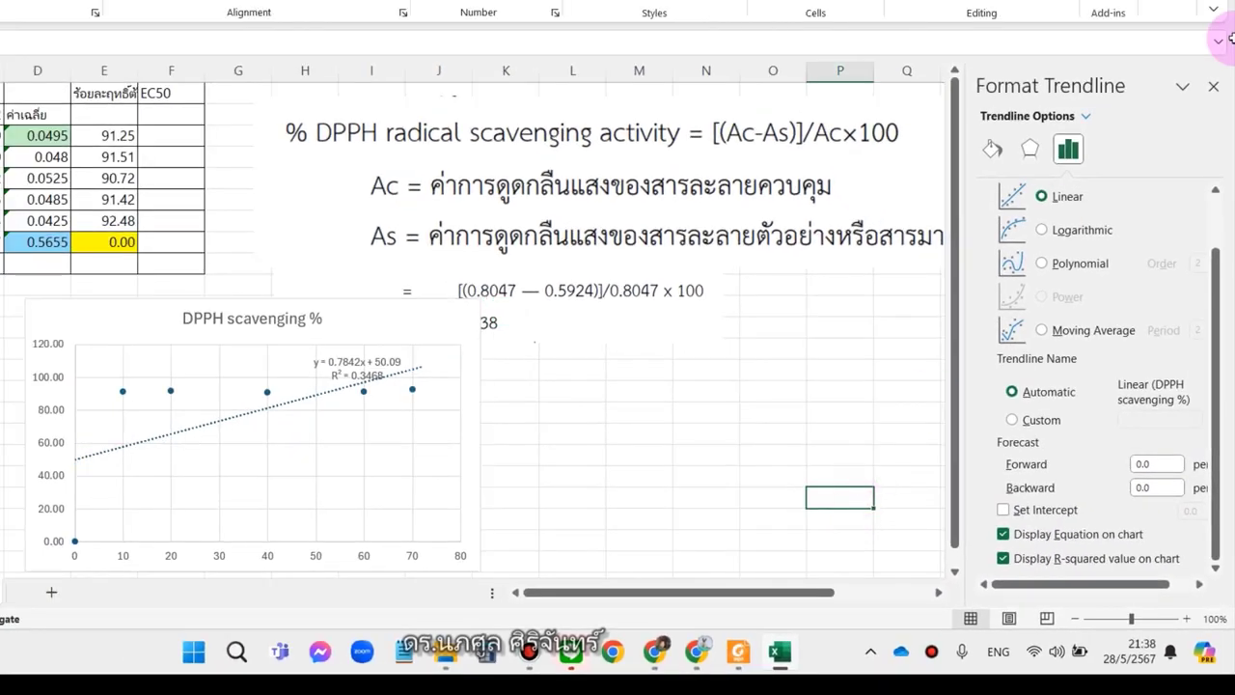
pyautogui.click(1215, 86)
pyautogui.click(361, 355)
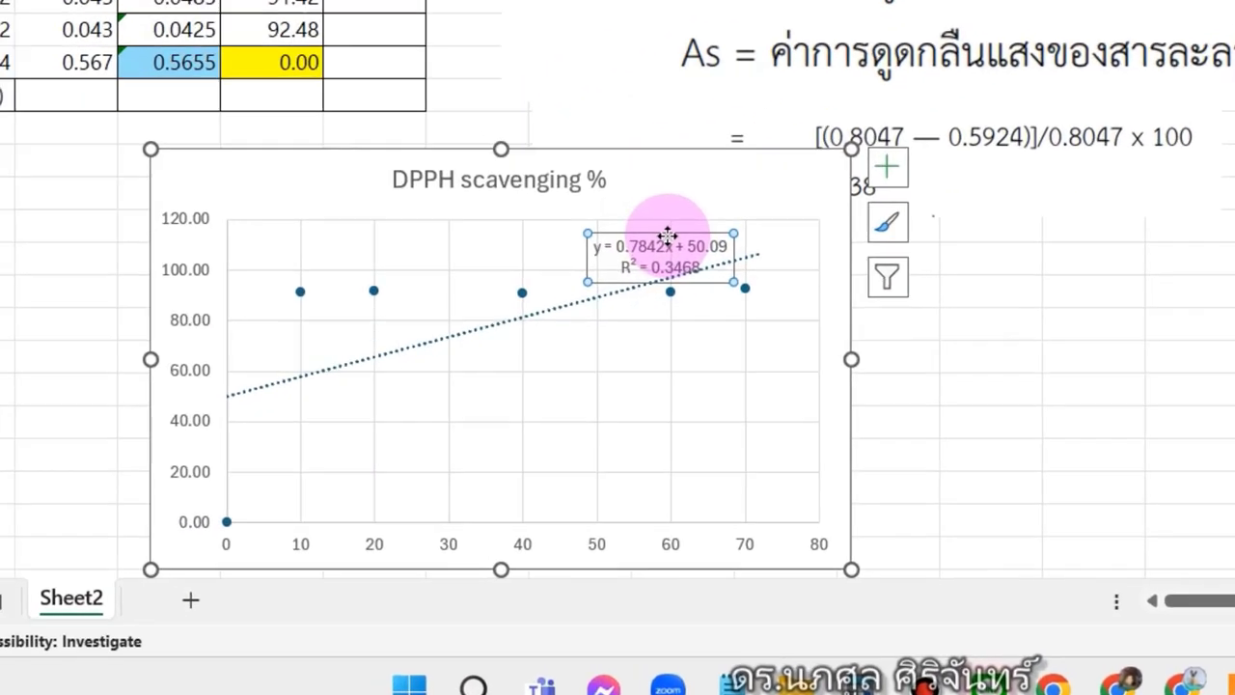
# - Enlarge the equation and R² label font twice and move it to the plot's lower right
pyautogui.moveTo(668, 236); pyautogui.dragTo(612, 234)
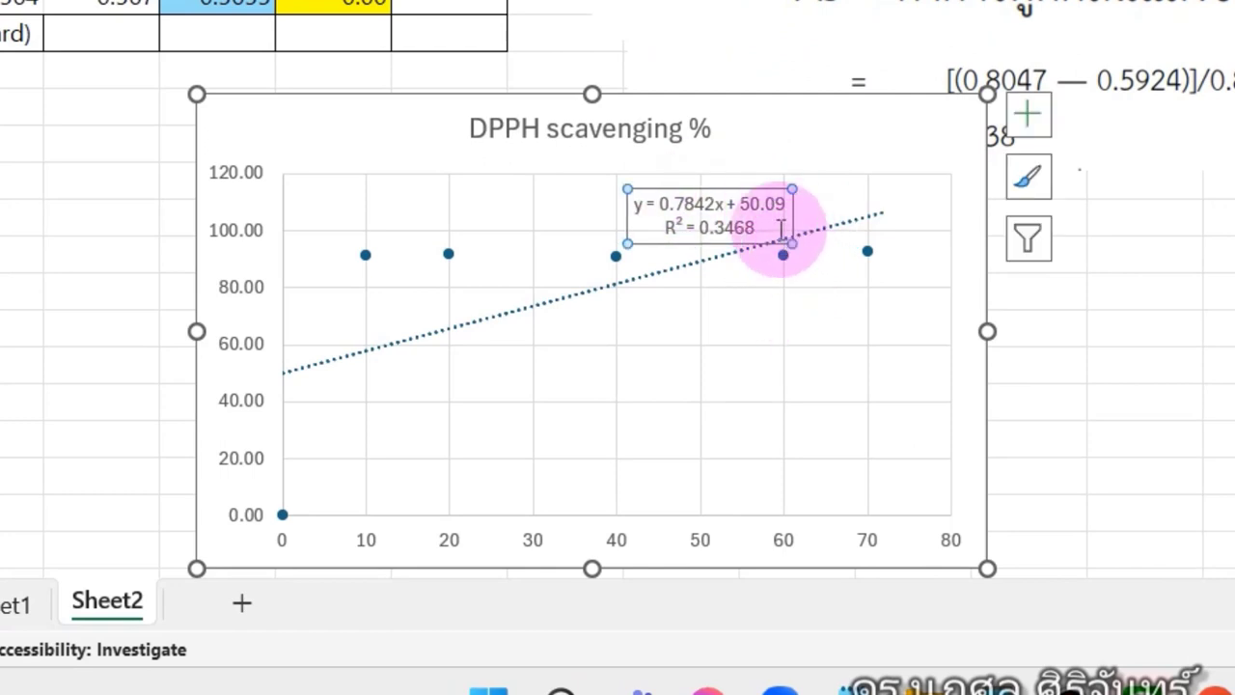
pyautogui.click(826, 187)
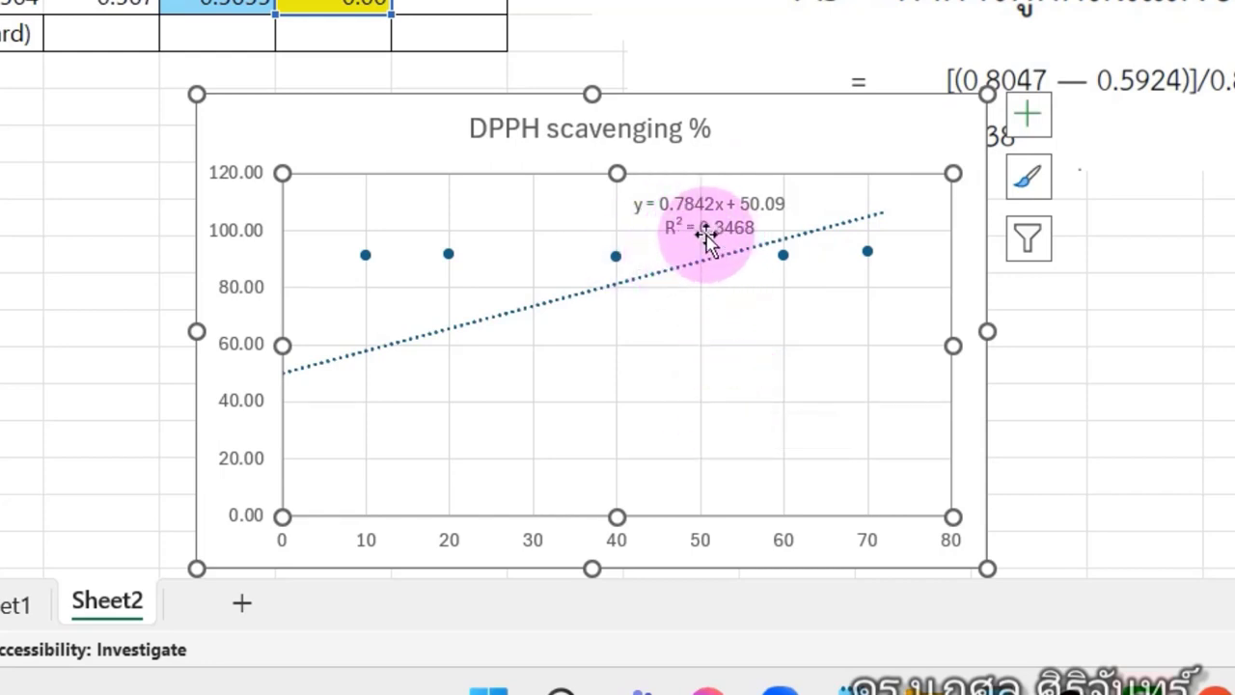
pyautogui.click(749, 200)
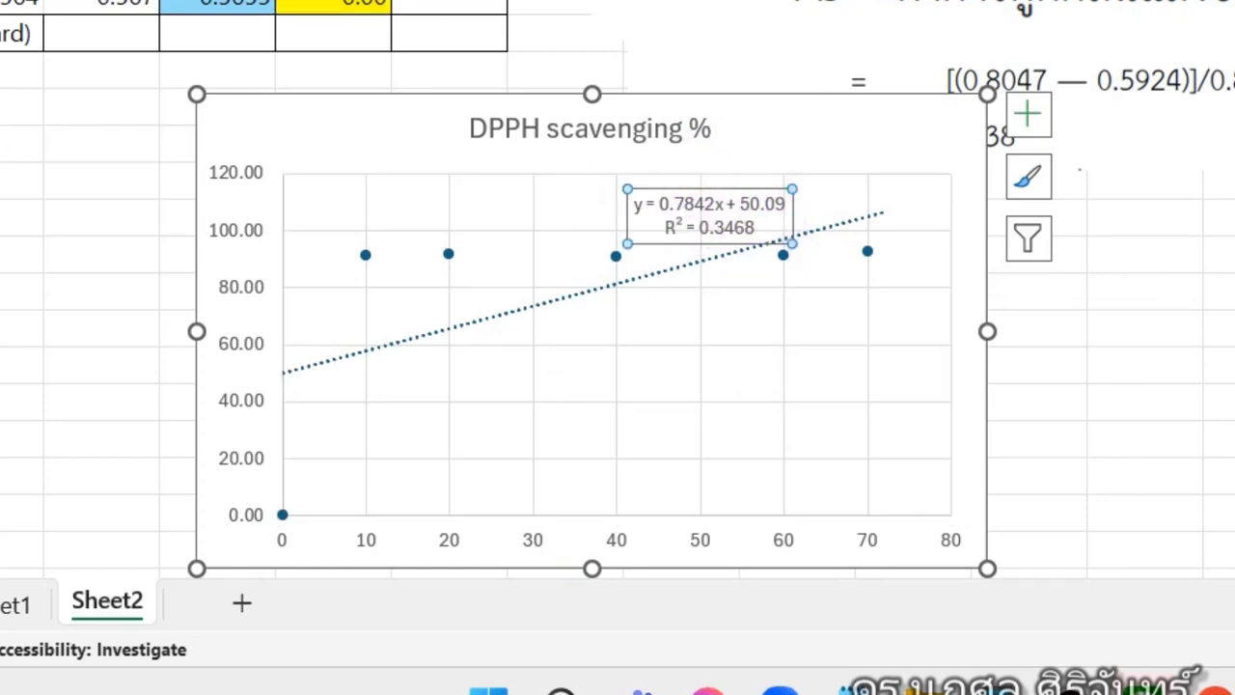
pyautogui.hotkey('ctrl', 'shift', '>')
pyautogui.hotkey('ctrl', 'shift', '>')
pyautogui.hotkey('ctrl', 'shift', '>')
pyautogui.hotkey('ctrl', 'shift', '>')
pyautogui.hotkey('ctrl', 'shift', '>')
pyautogui.hotkey('ctrl', 'shift', '>')
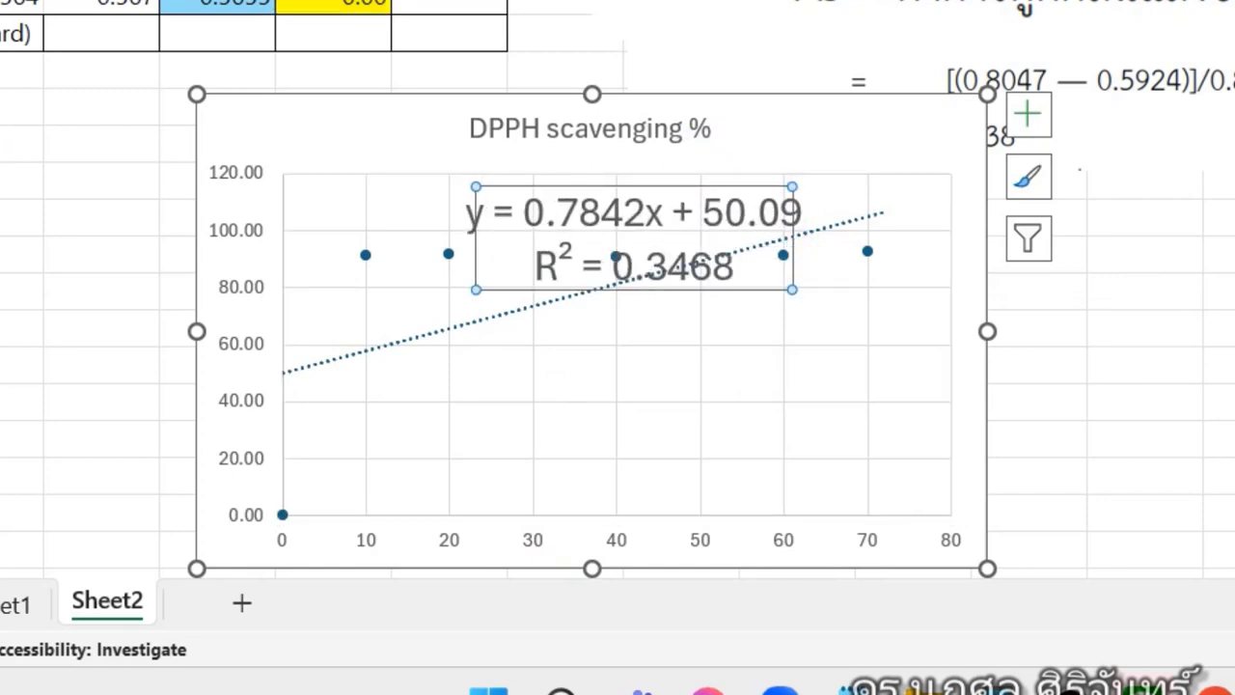
pyautogui.hotkey('ctrl', 'shift', '>')
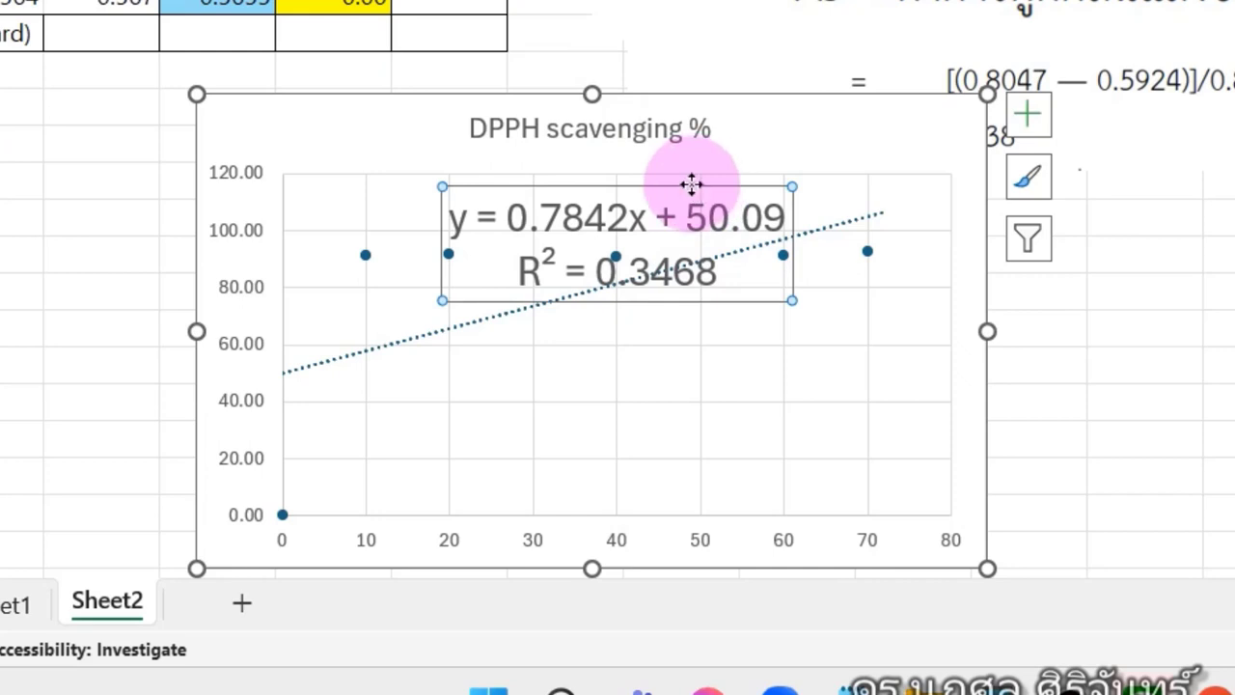
pyautogui.moveTo(692, 184); pyautogui.dragTo(800, 343)
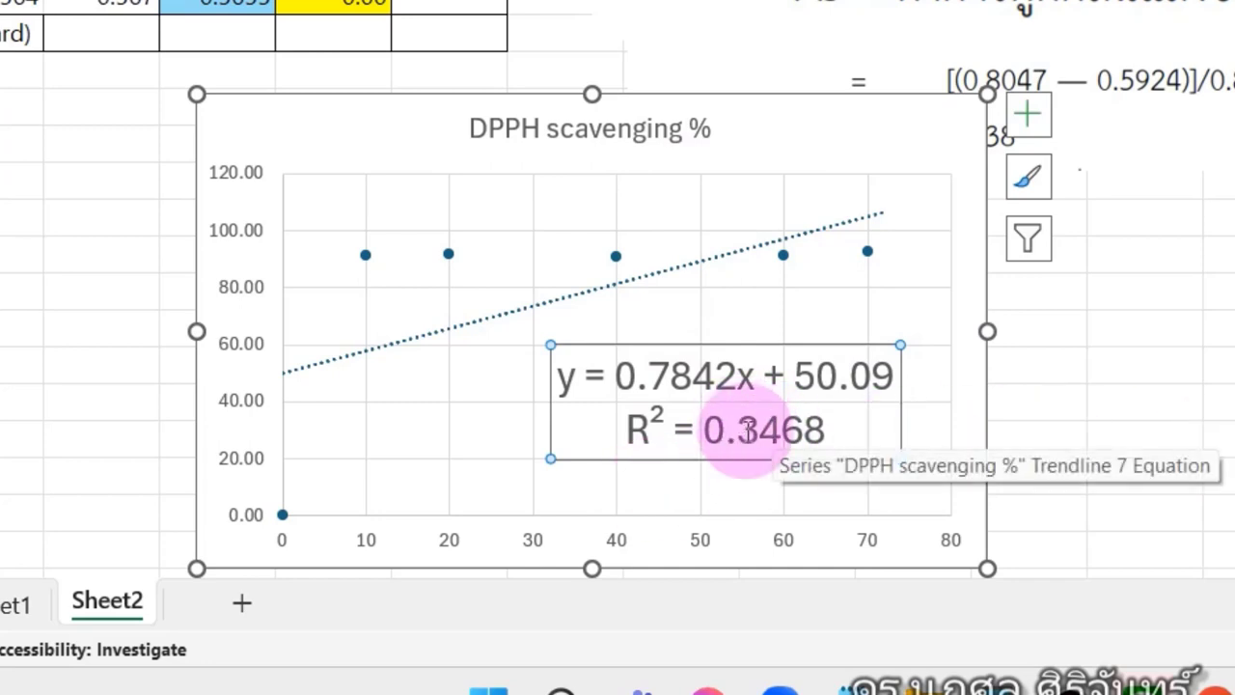
pyautogui.click(737, 429)
pyautogui.moveTo(737, 430); pyautogui.dragTo(780, 430)
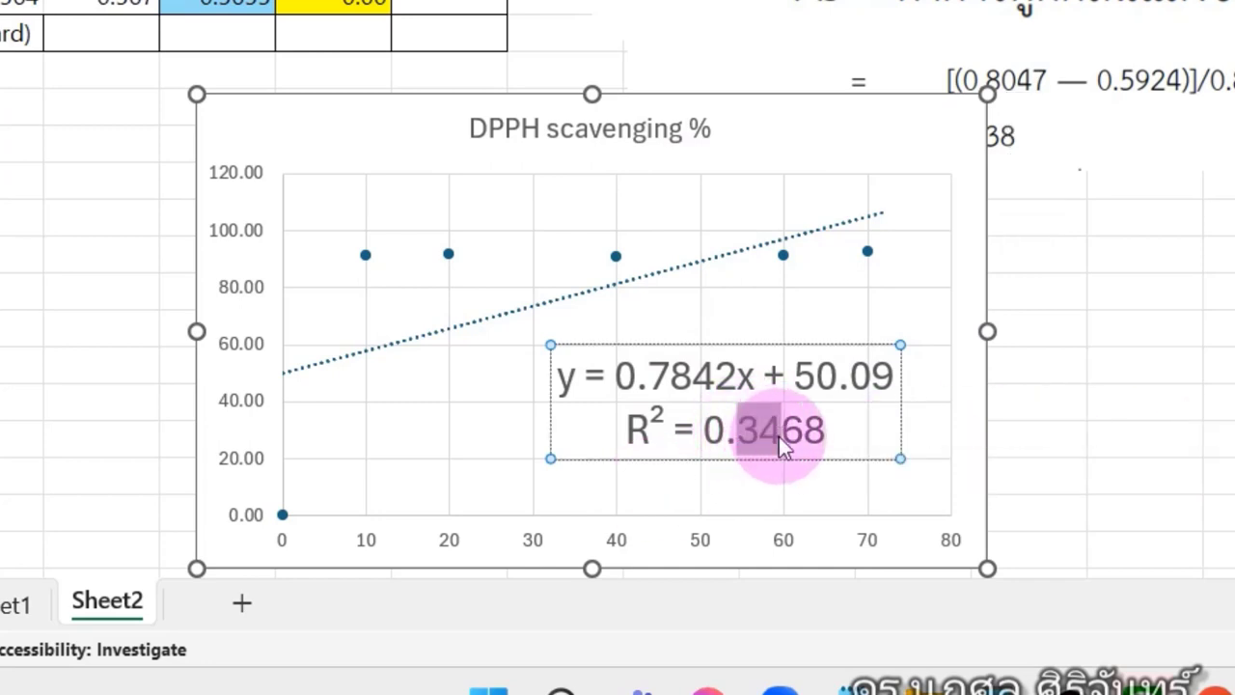
pyautogui.press('Escape')
pyautogui.press('Escape')
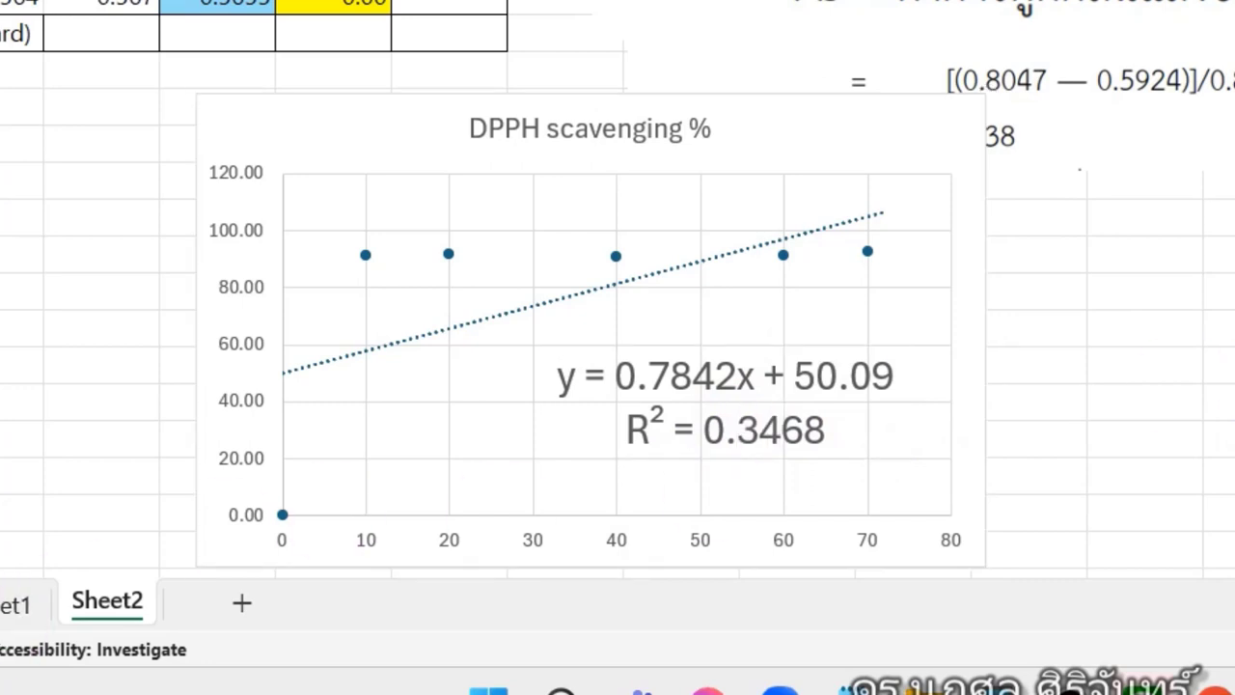
# - On Sheet1, select the Gallic acid 517nm chart and enlarge it by its corner handle
pyautogui.click(14, 603)
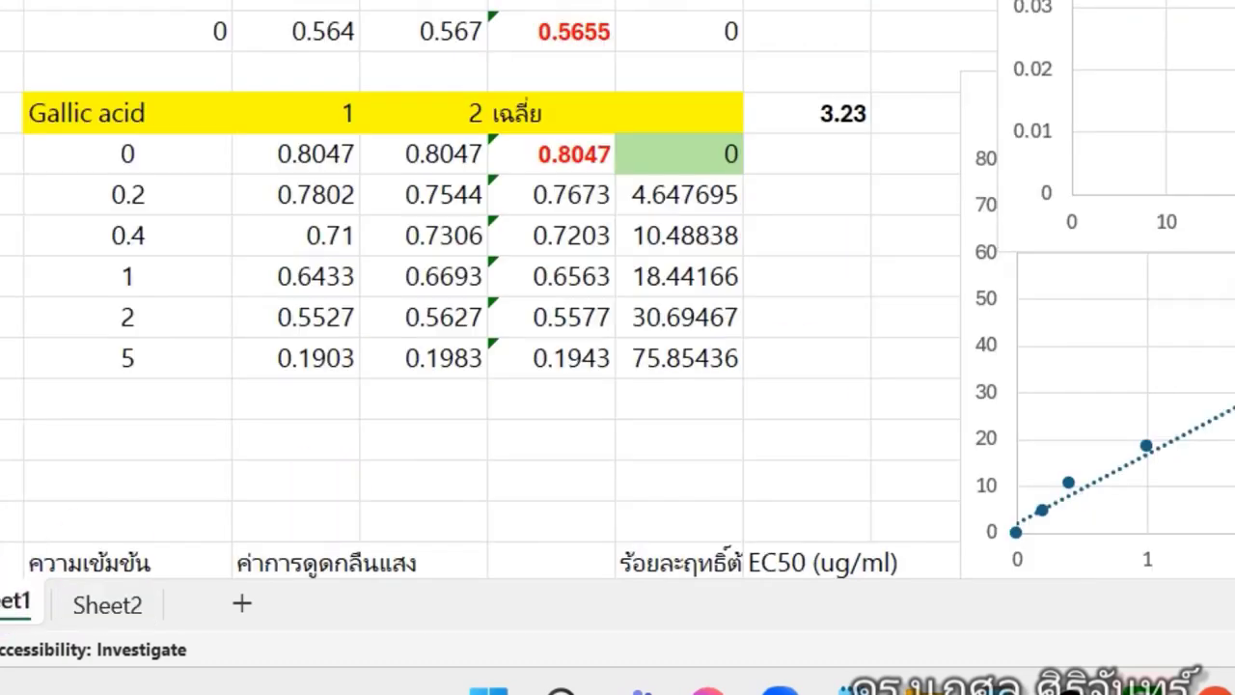
pyautogui.click(968, 420)
pyautogui.click(794, 21)
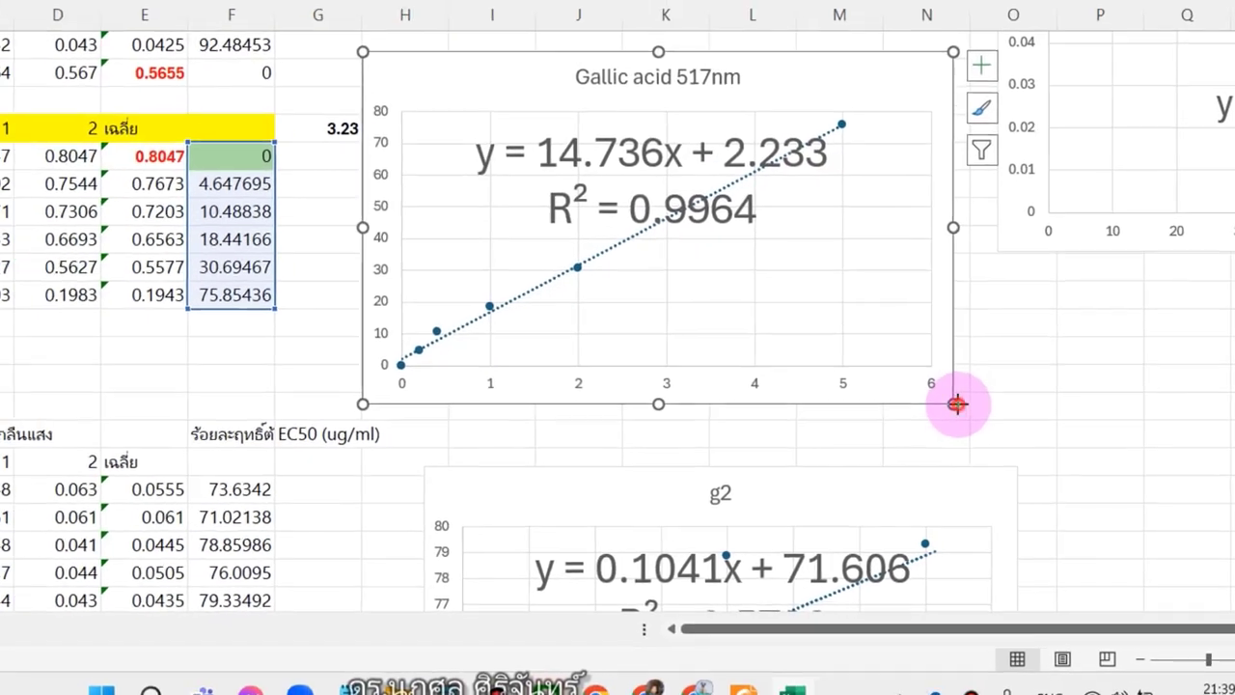
pyautogui.moveTo(931, 395); pyautogui.dragTo(983, 425)
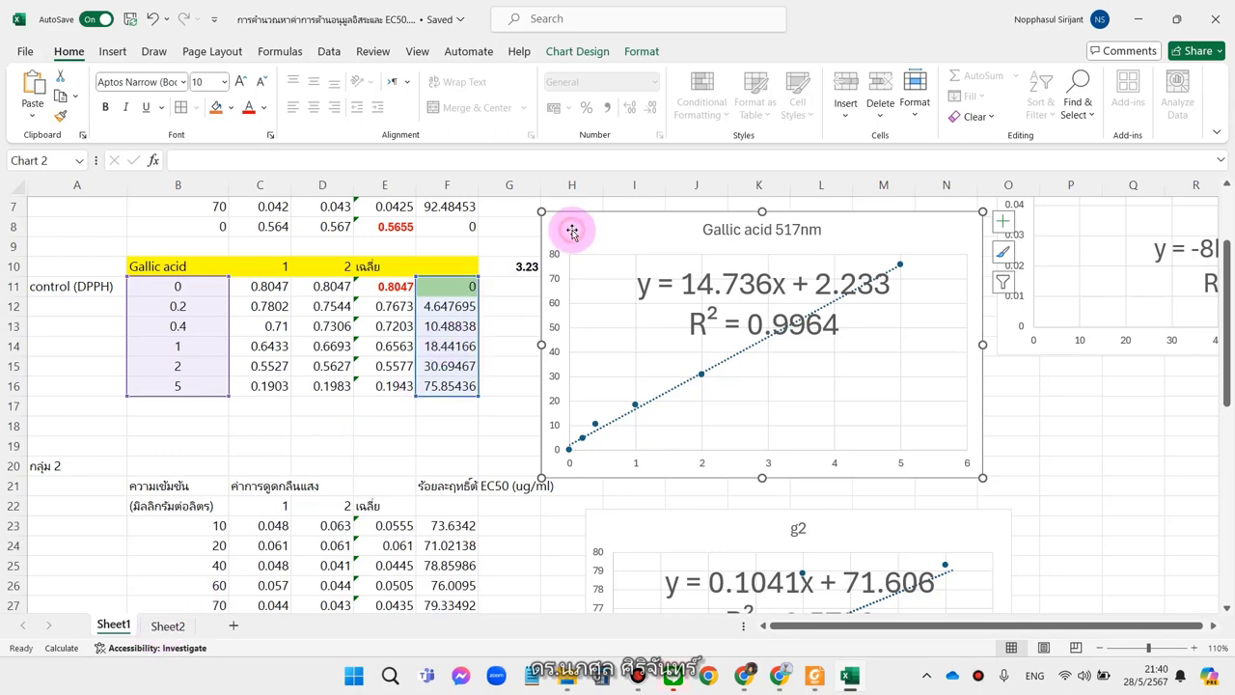
# - Paste the Gallic acid chart as a picture at L14 on Sheet2, beside the DPPH chart
pyautogui.click(169, 626)
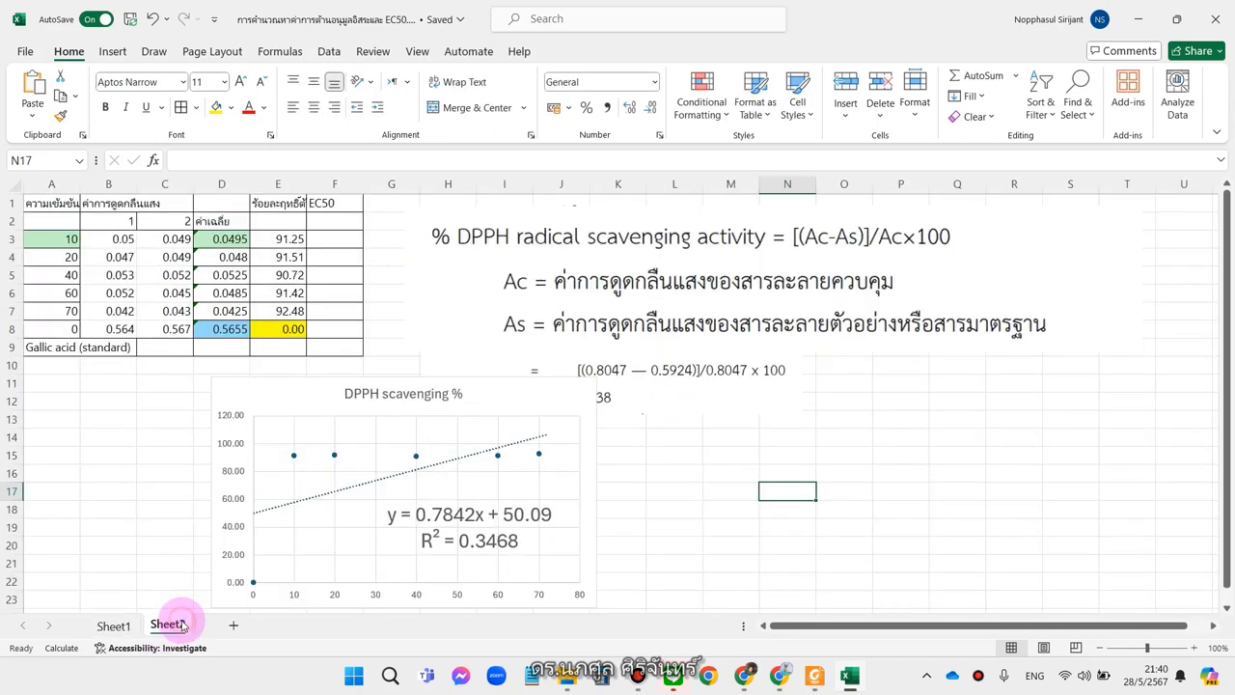
pyautogui.click(680, 436)
pyautogui.rightClick(680, 437)
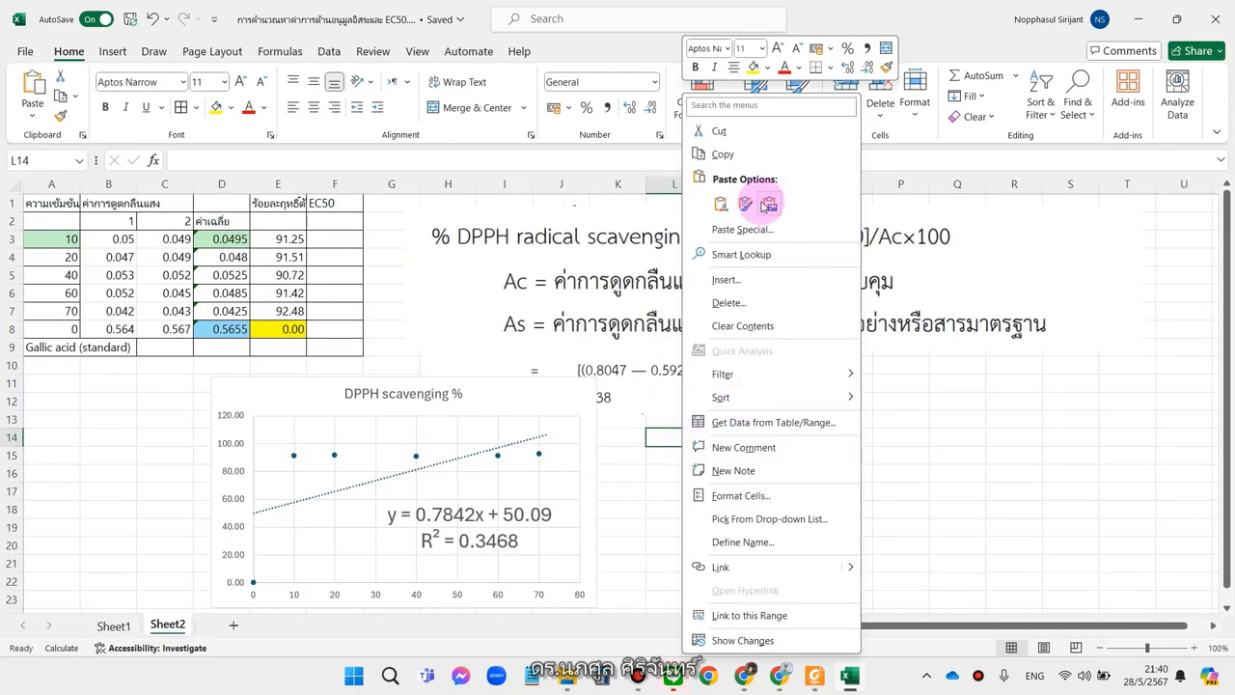
pyautogui.click(761, 206)
pyautogui.moveTo(724, 414); pyautogui.dragTo(710, 385)
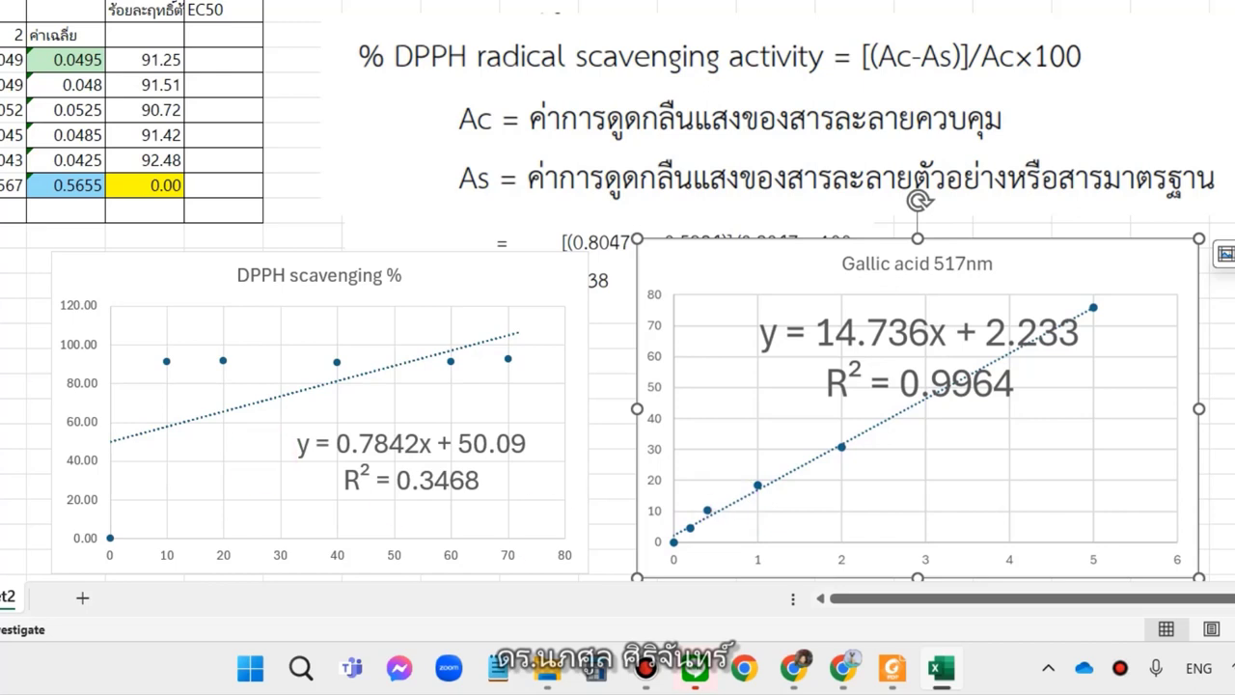
pyautogui.press('Escape')
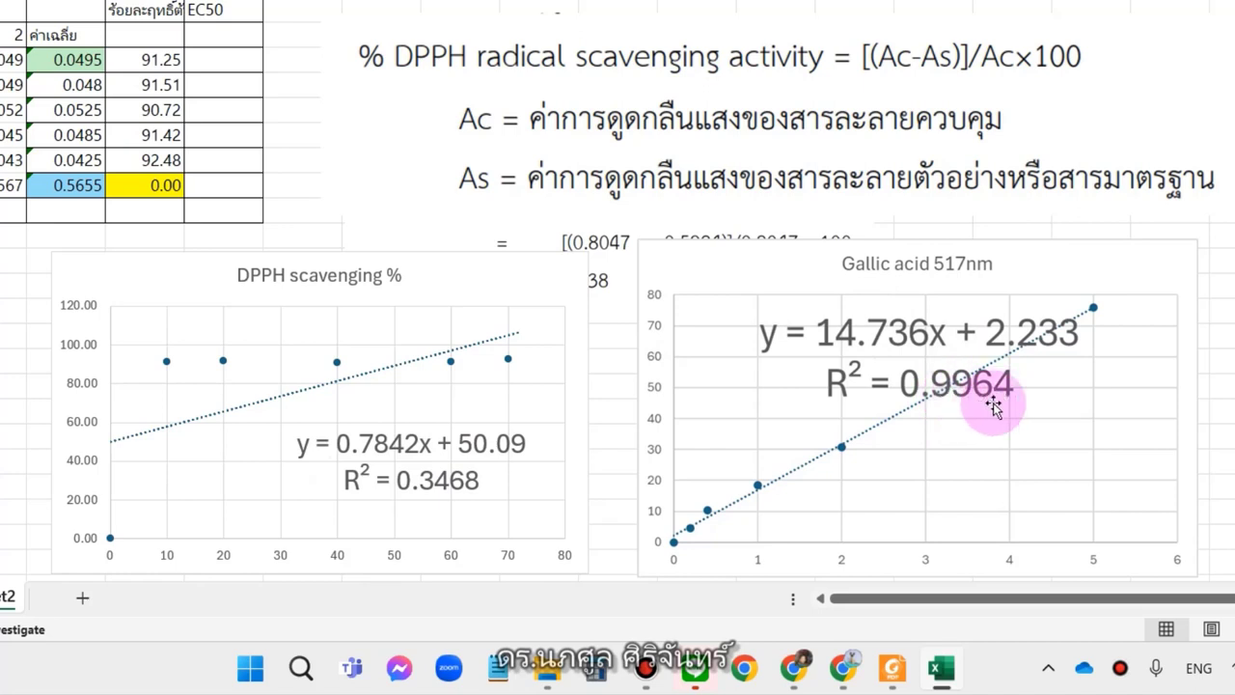
pyautogui.moveTo(1132, 249); pyautogui.dragTo(1127, 218)
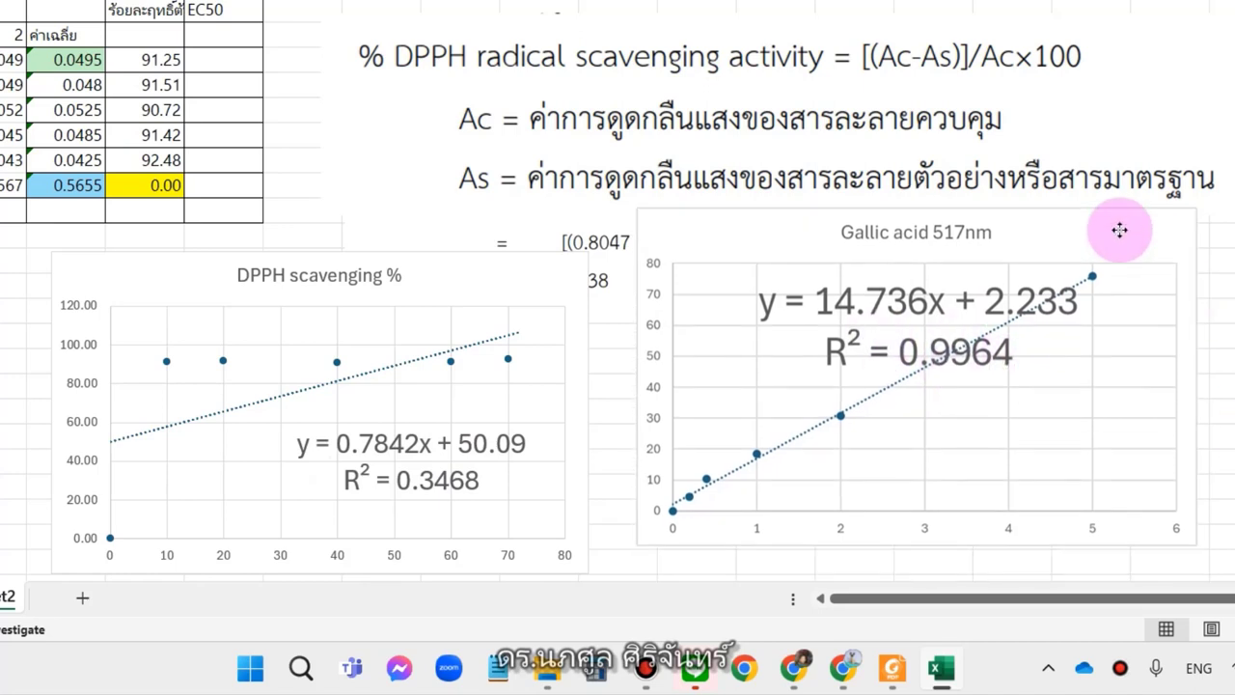
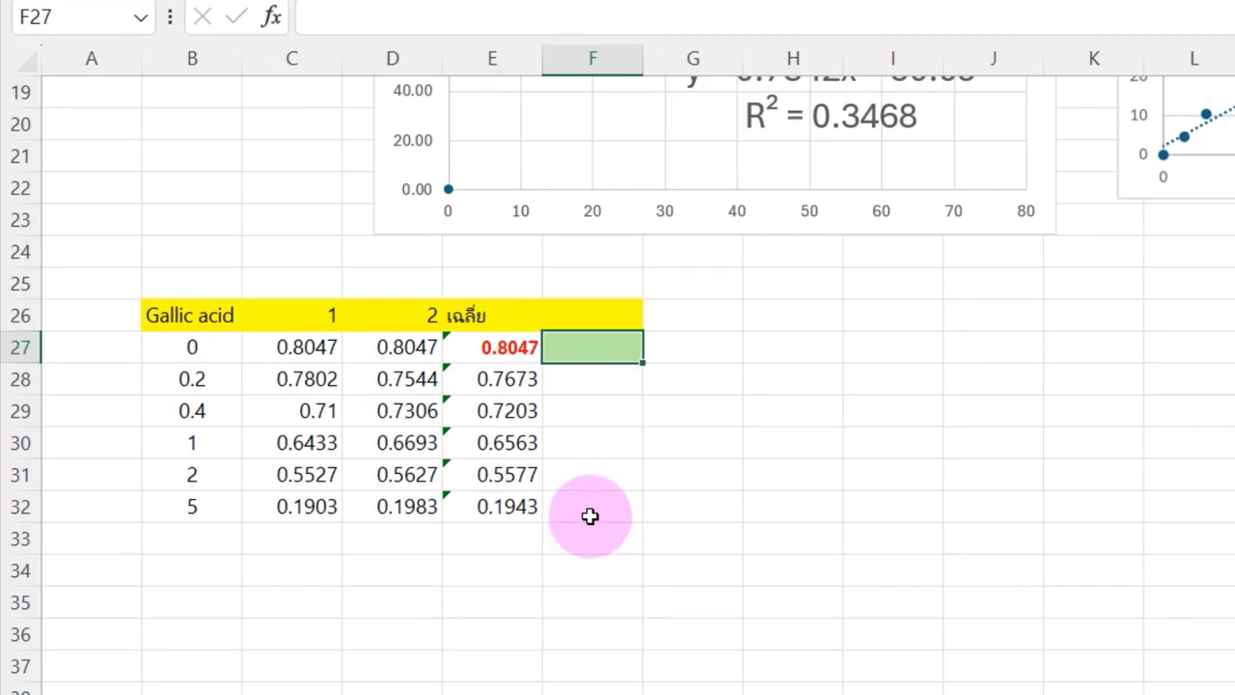
# - Review the Gallic acid concentration values from the first row through 5
pyautogui.click(188, 353)
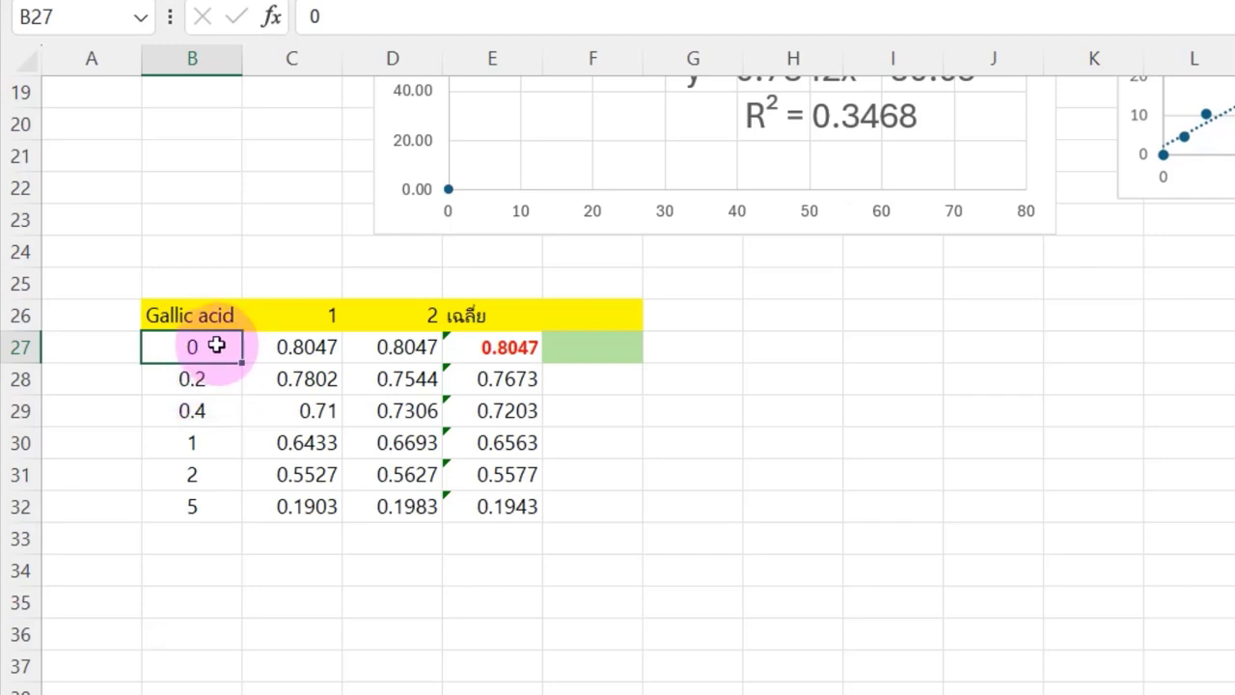
pyautogui.click(202, 379)
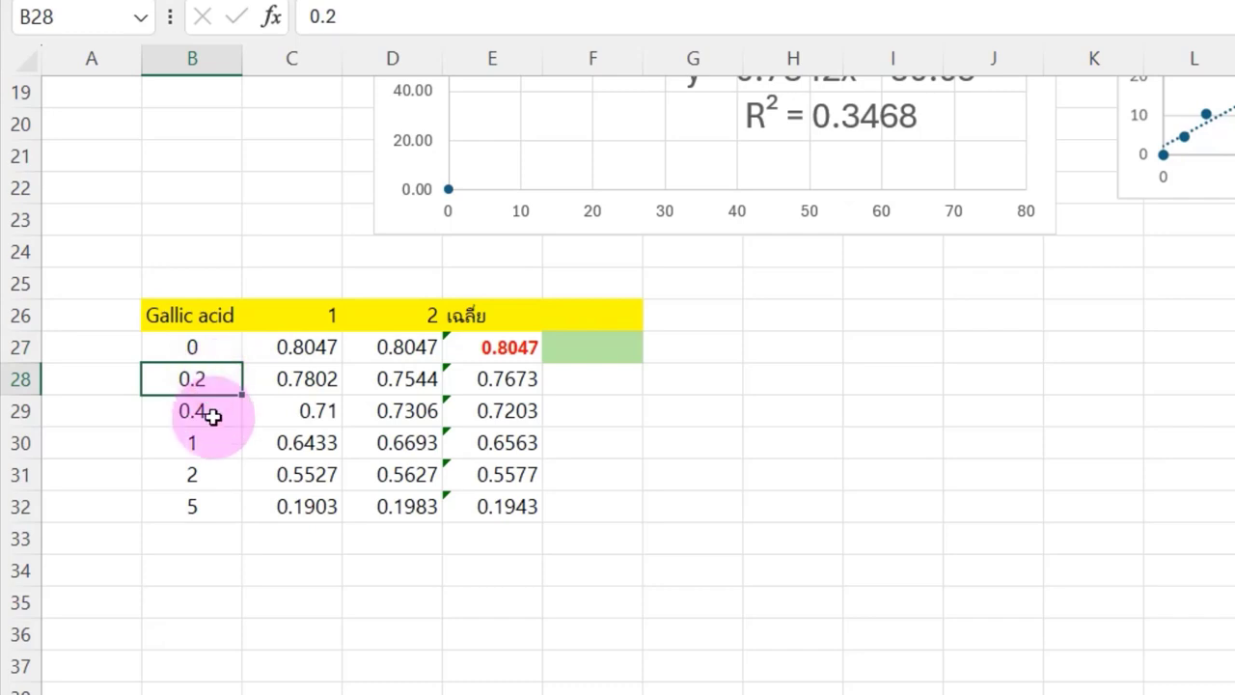
pyautogui.click(211, 417)
pyautogui.click(218, 452)
pyautogui.click(220, 471)
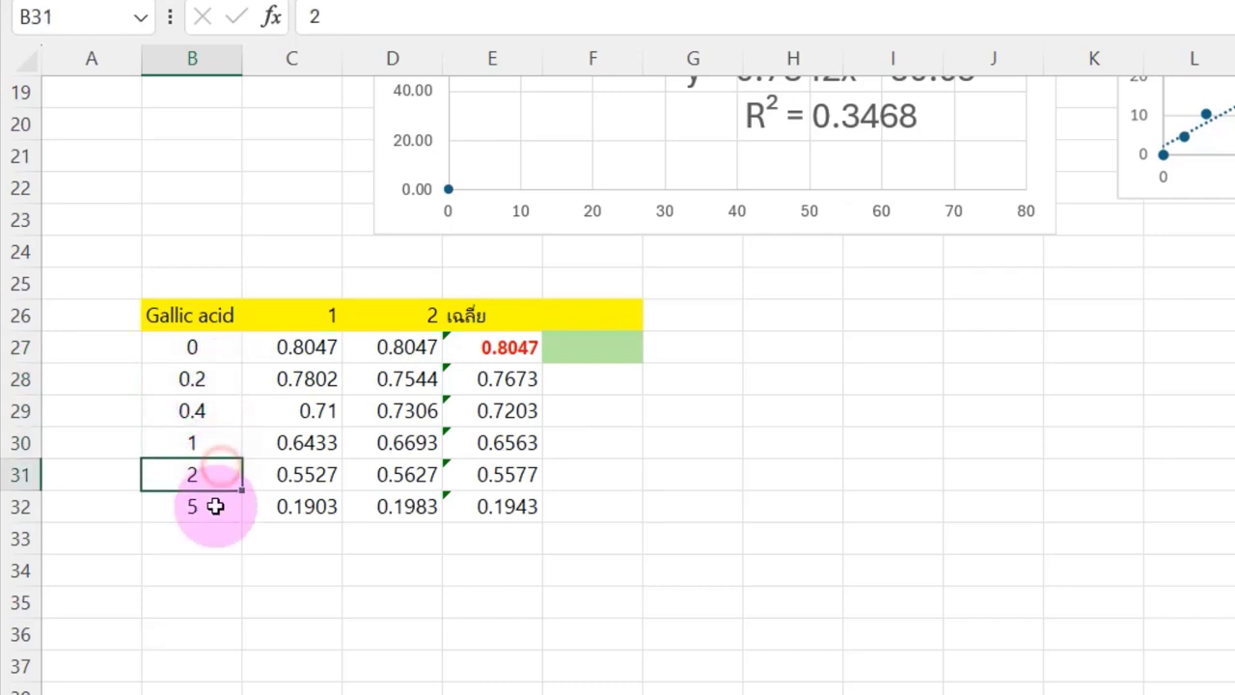
pyautogui.click(215, 506)
pyautogui.click(217, 282)
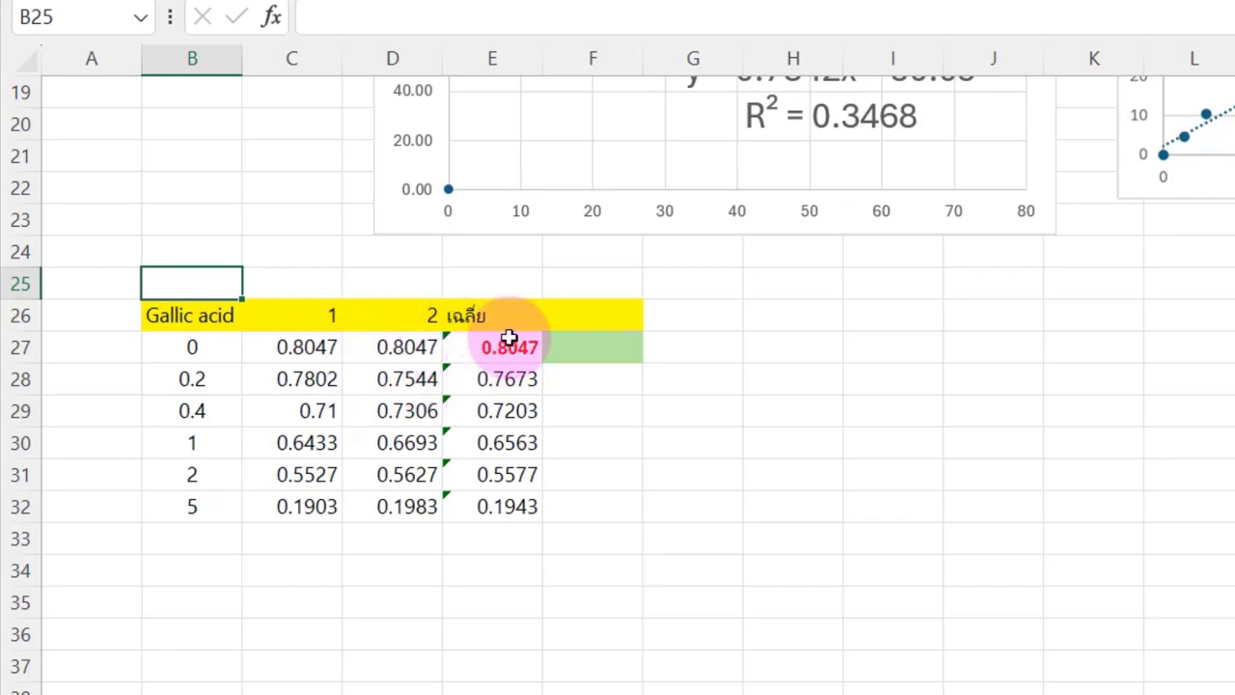
# - Inspect the E27 average formula, then clear the averages in E27:E32
pyautogui.click(507, 338)
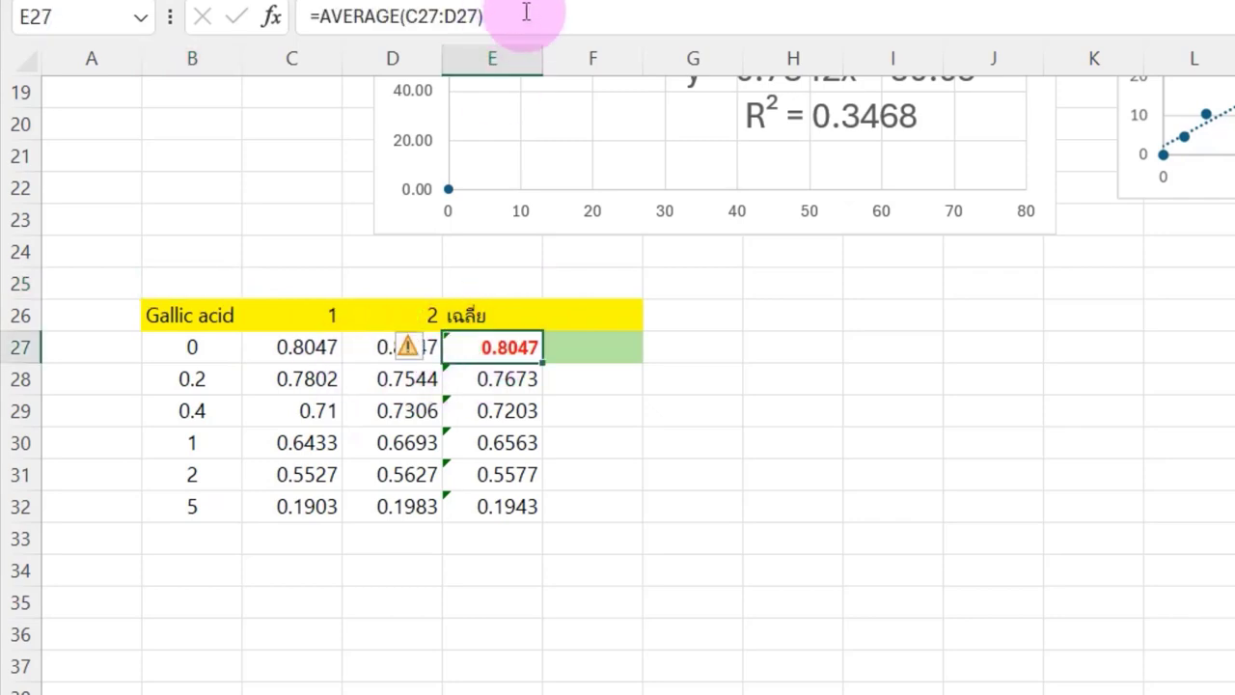
pyautogui.click(598, 16)
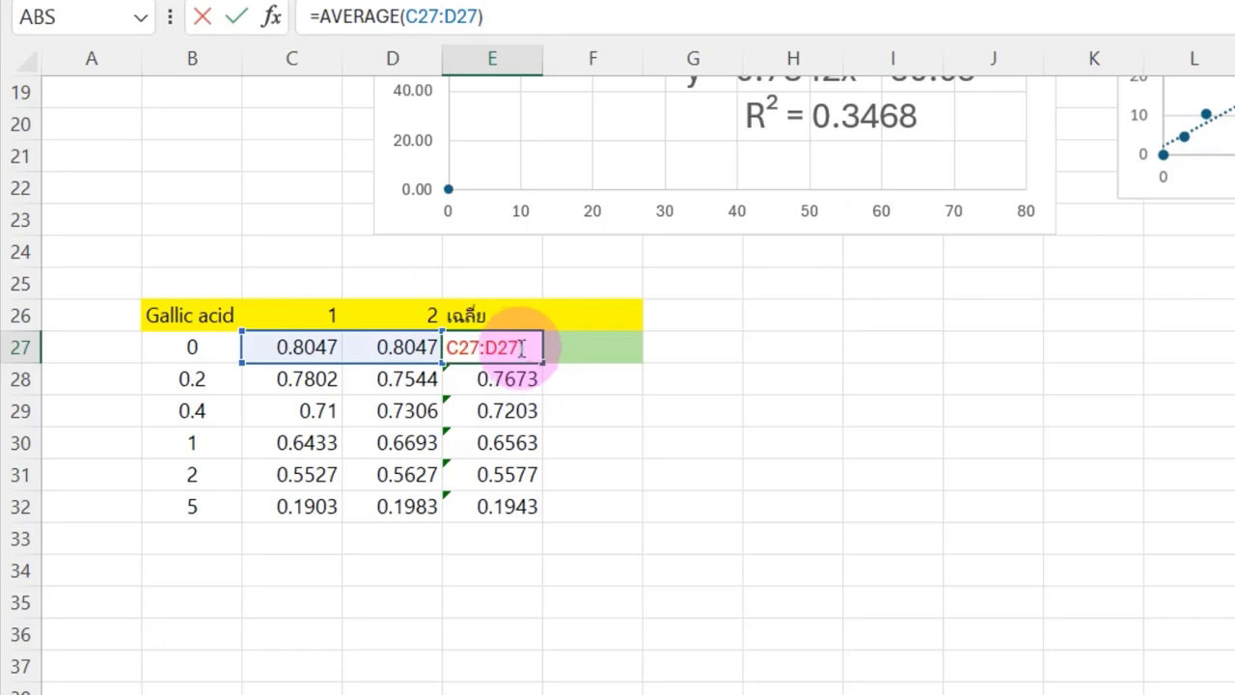
pyautogui.click(501, 506)
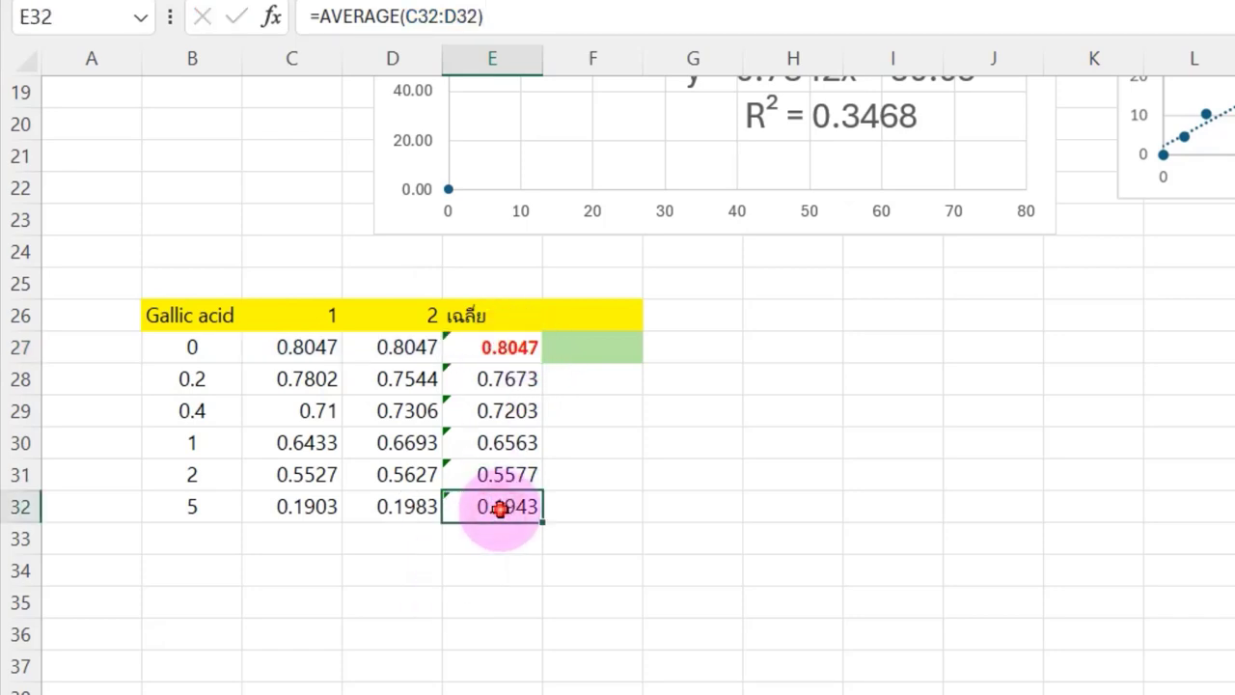
pyautogui.moveTo(501, 506); pyautogui.dragTo(514, 357)
pyautogui.press('Delete')
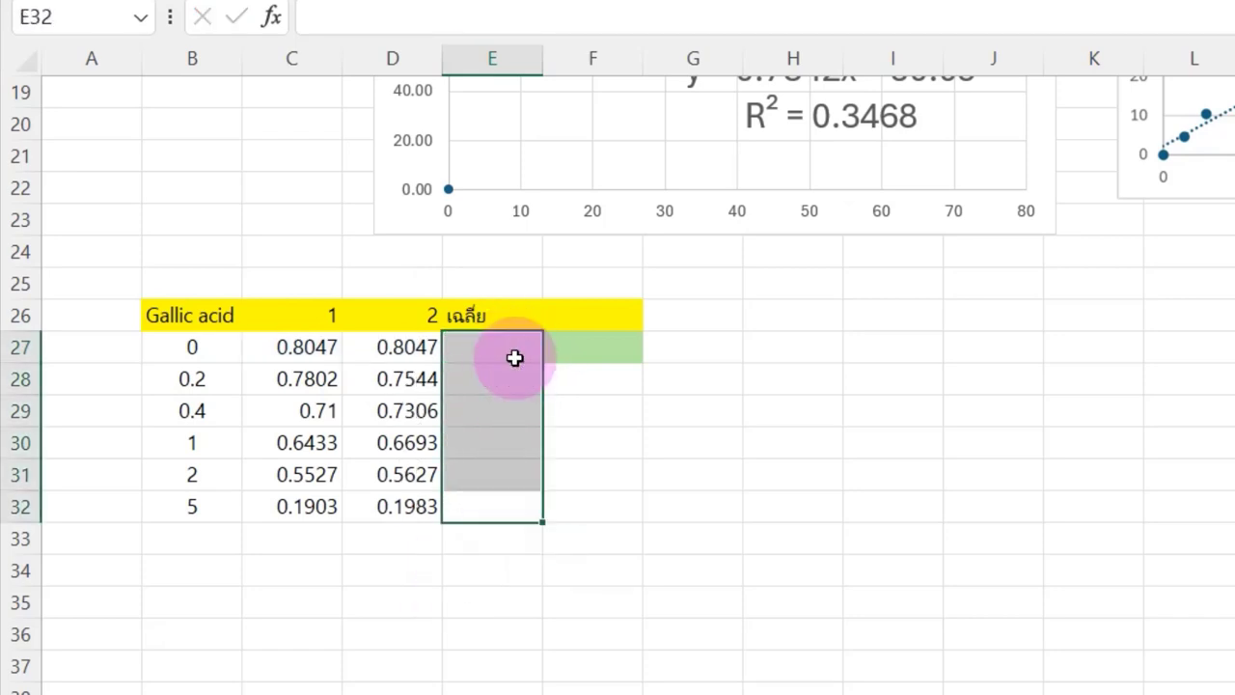
pyautogui.press('Down')
pyautogui.press('Up')
pyautogui.press('Up')
pyautogui.press('Up')
pyautogui.press('Up')
pyautogui.press('Up')
# - Enter =AVERAGE(C27:D27) in E27 and fill it down to E32
pyautogui.click(514, 355)
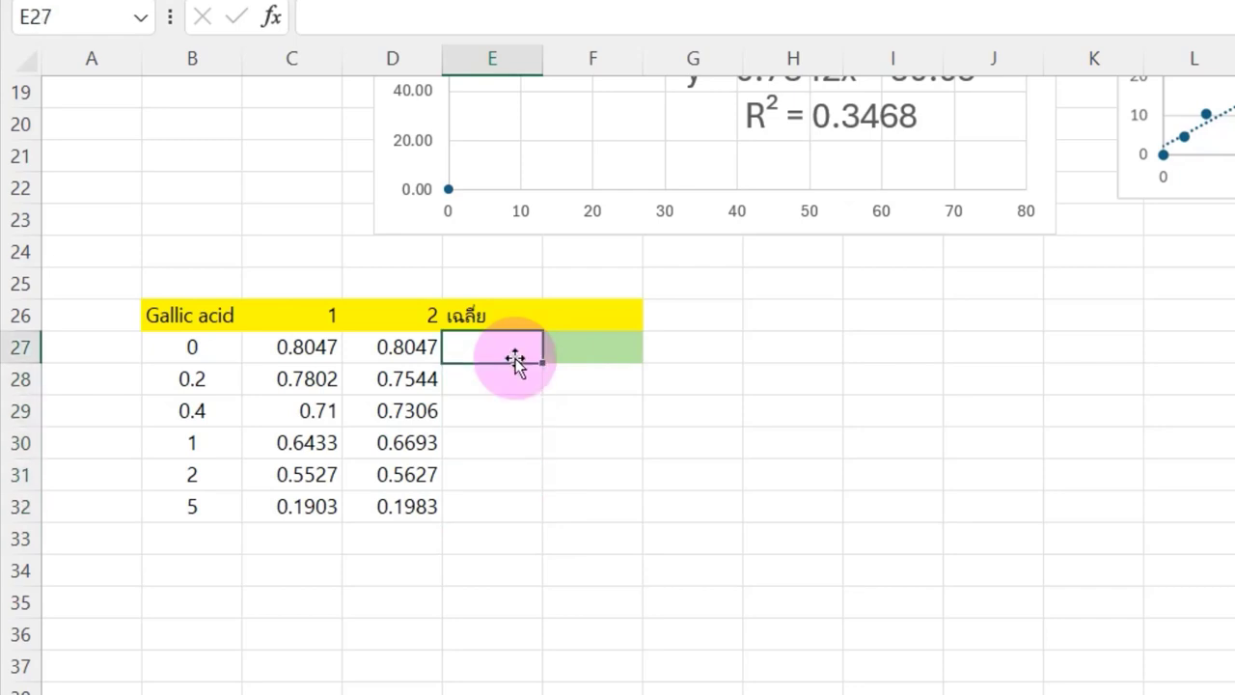
pyautogui.write('=av')
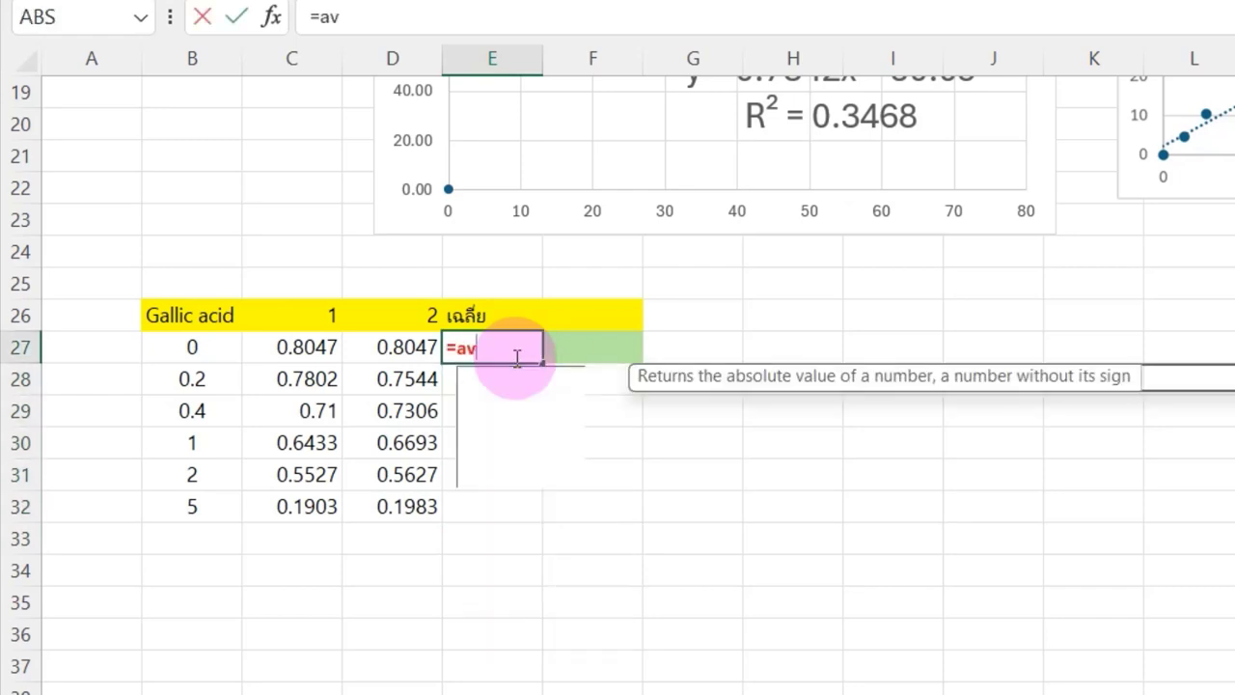
pyautogui.write('erage')
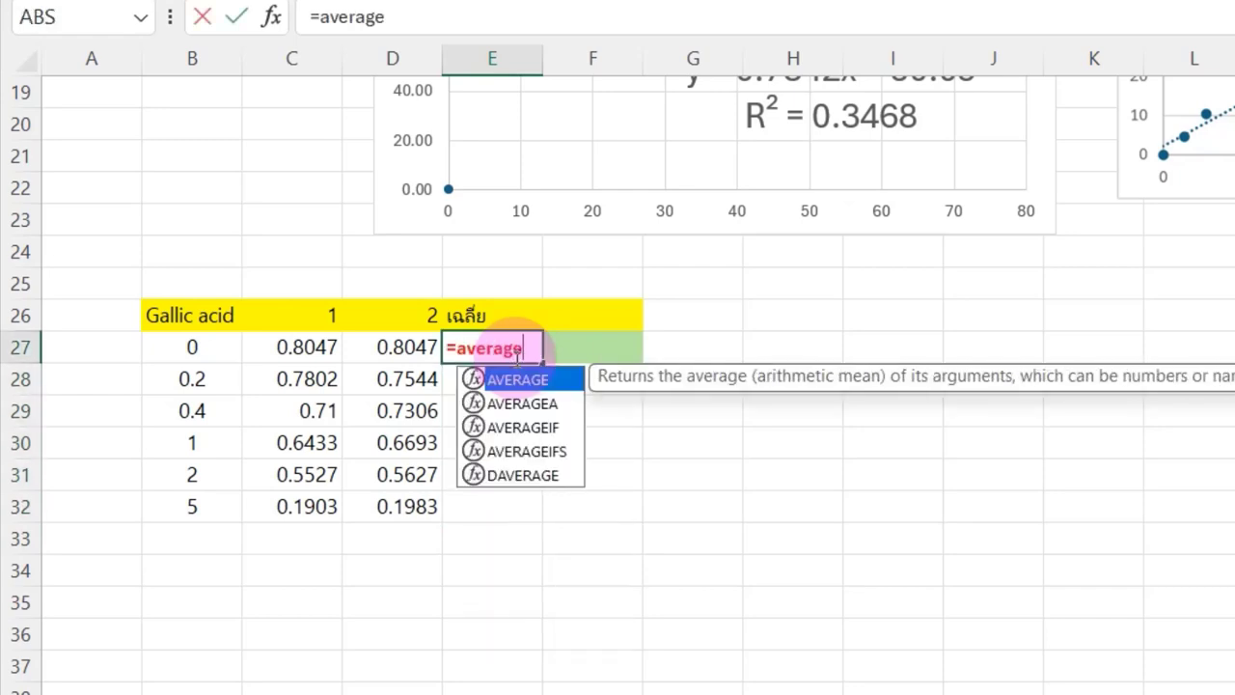
pyautogui.write('(')
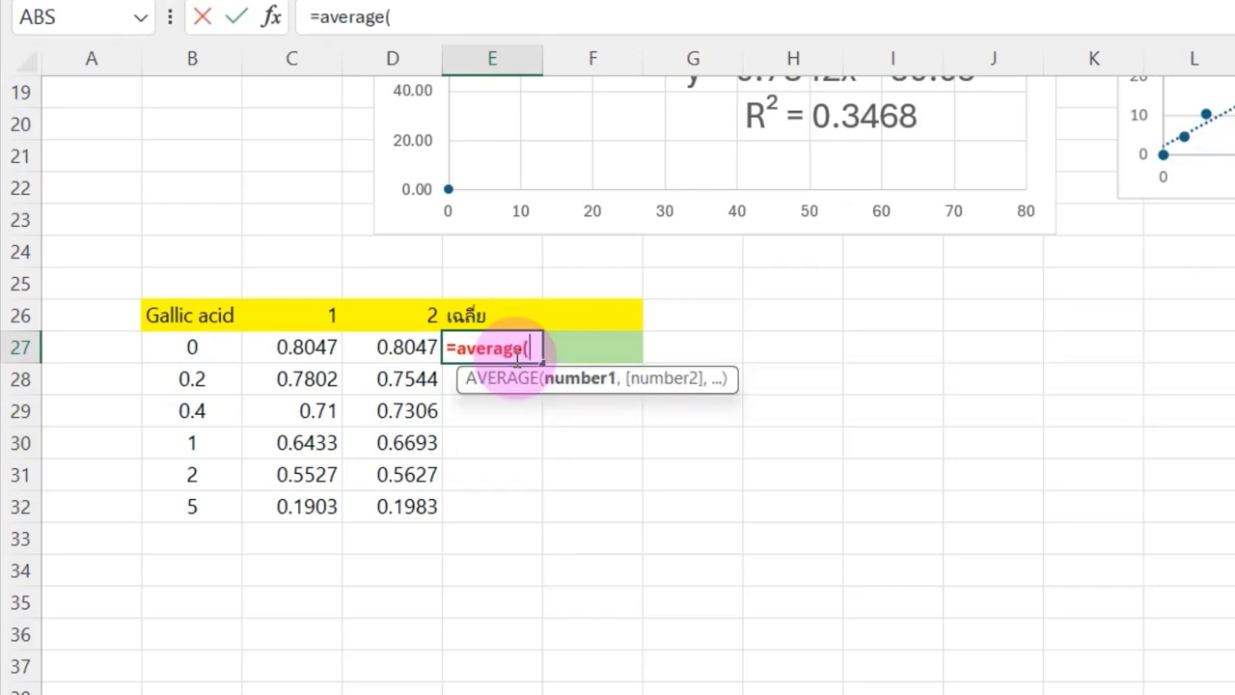
pyautogui.moveTo(303, 350); pyautogui.dragTo(384, 359)
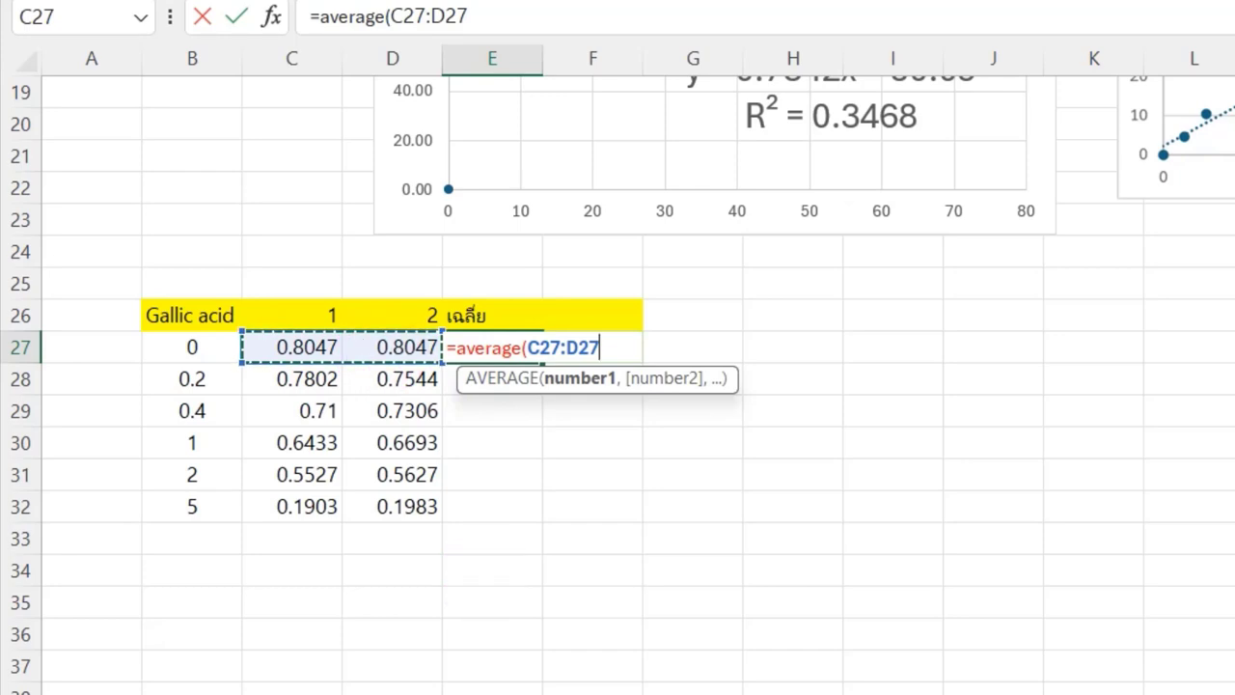
pyautogui.write(')')
pyautogui.press('Return')
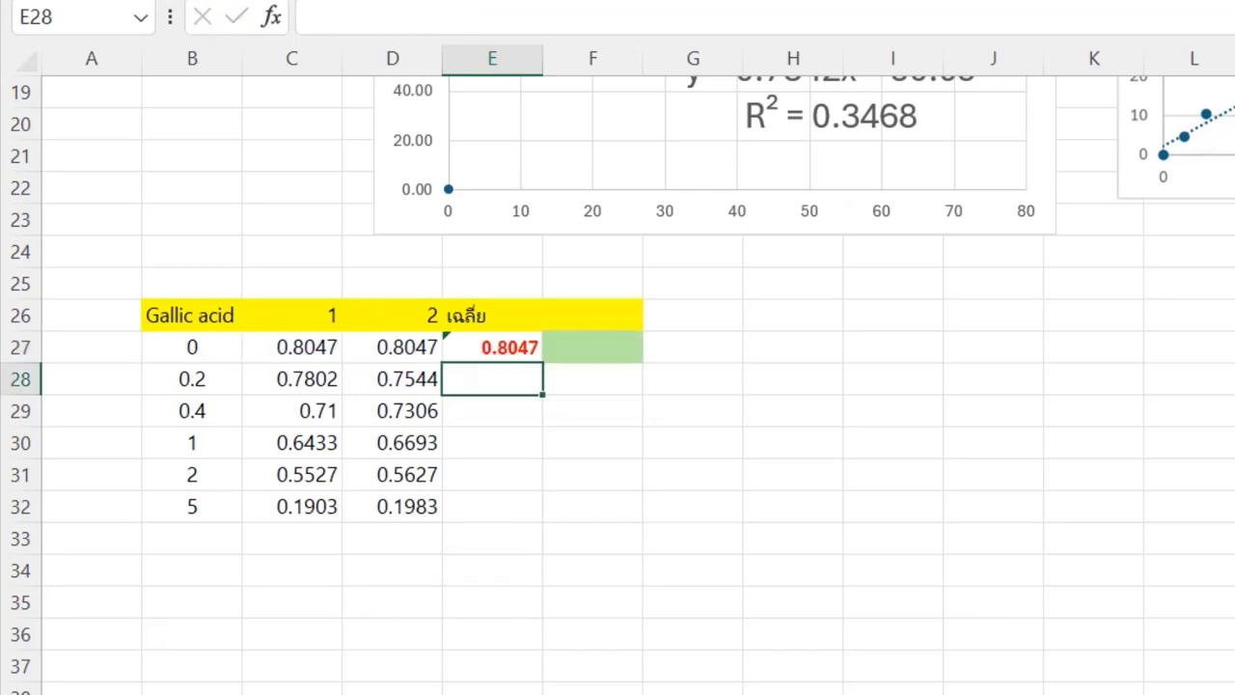
pyautogui.click(507, 349)
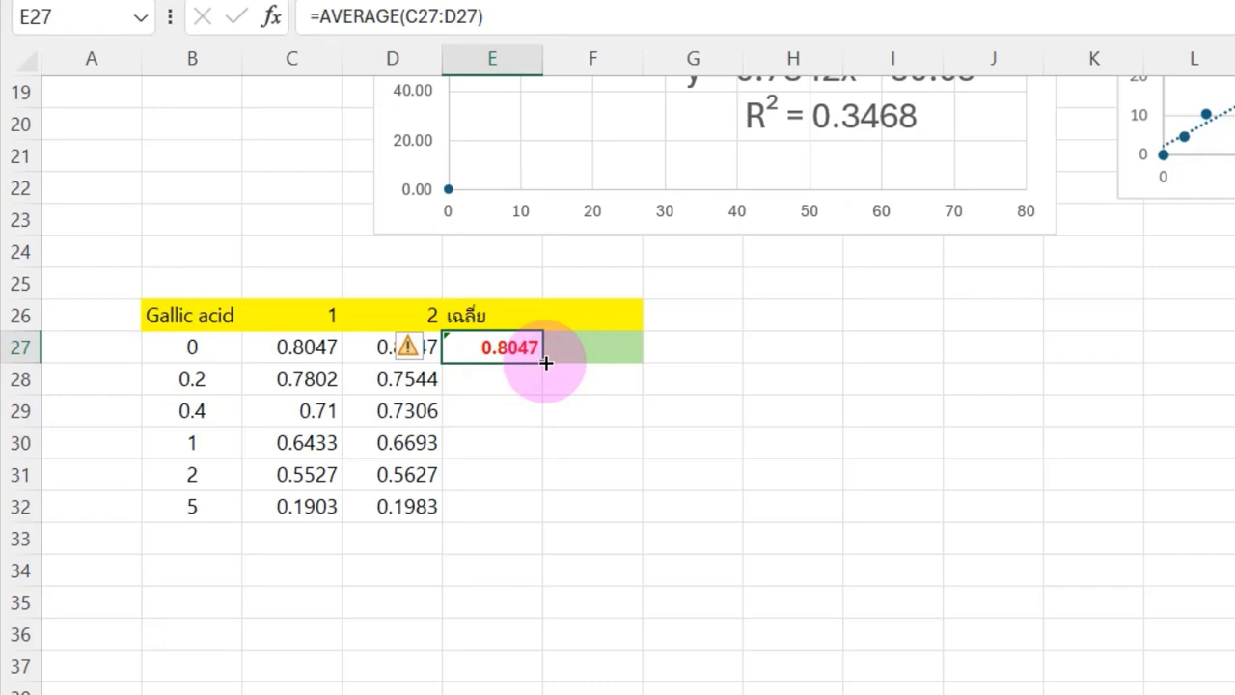
pyautogui.moveTo(545, 362); pyautogui.dragTo(546, 516)
pyautogui.click(560, 618)
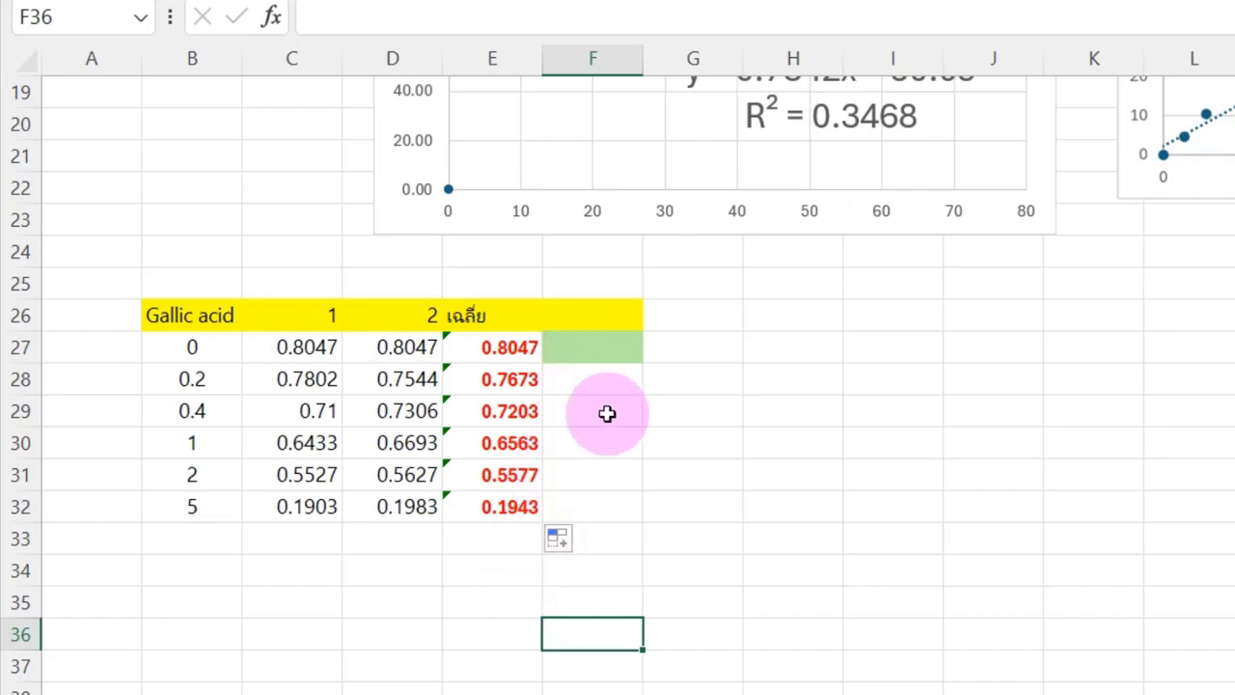
# - Move the [(Ac-As)]/Ac×100 scavenging formula box down beside the Gallic acid table
pyautogui.scroll(1, 607, 413)
pyautogui.scroll(3, 607, 413)
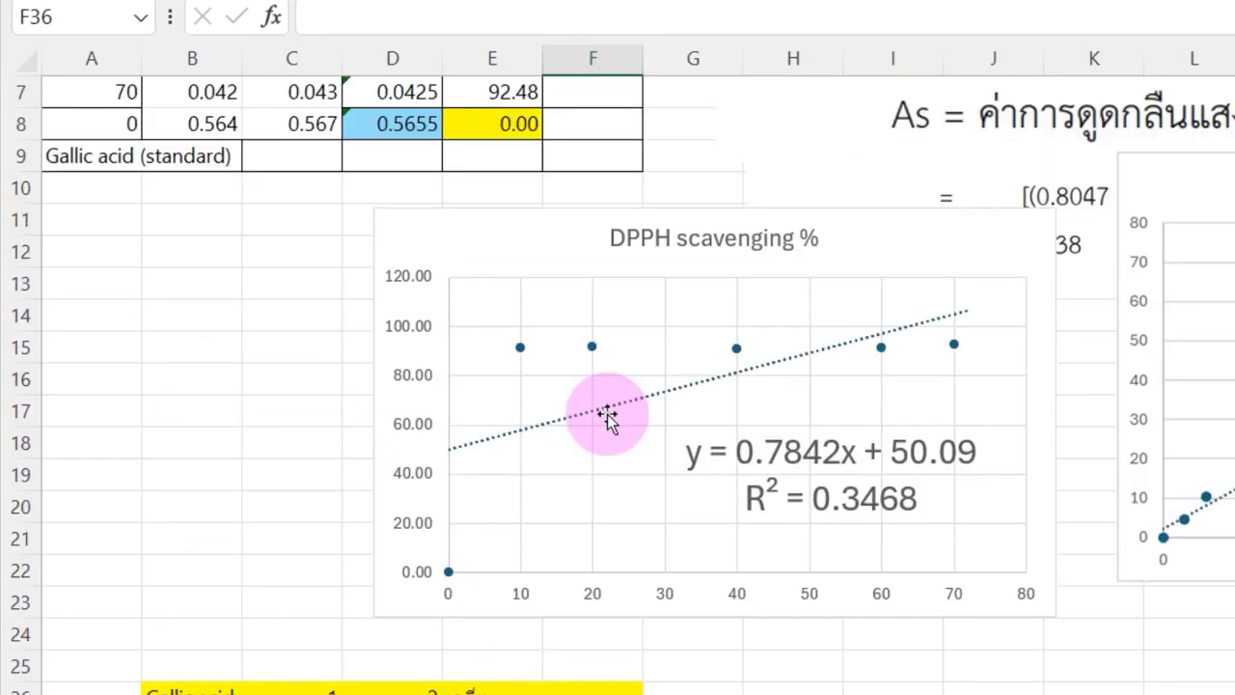
pyautogui.scroll(2, 618, 395)
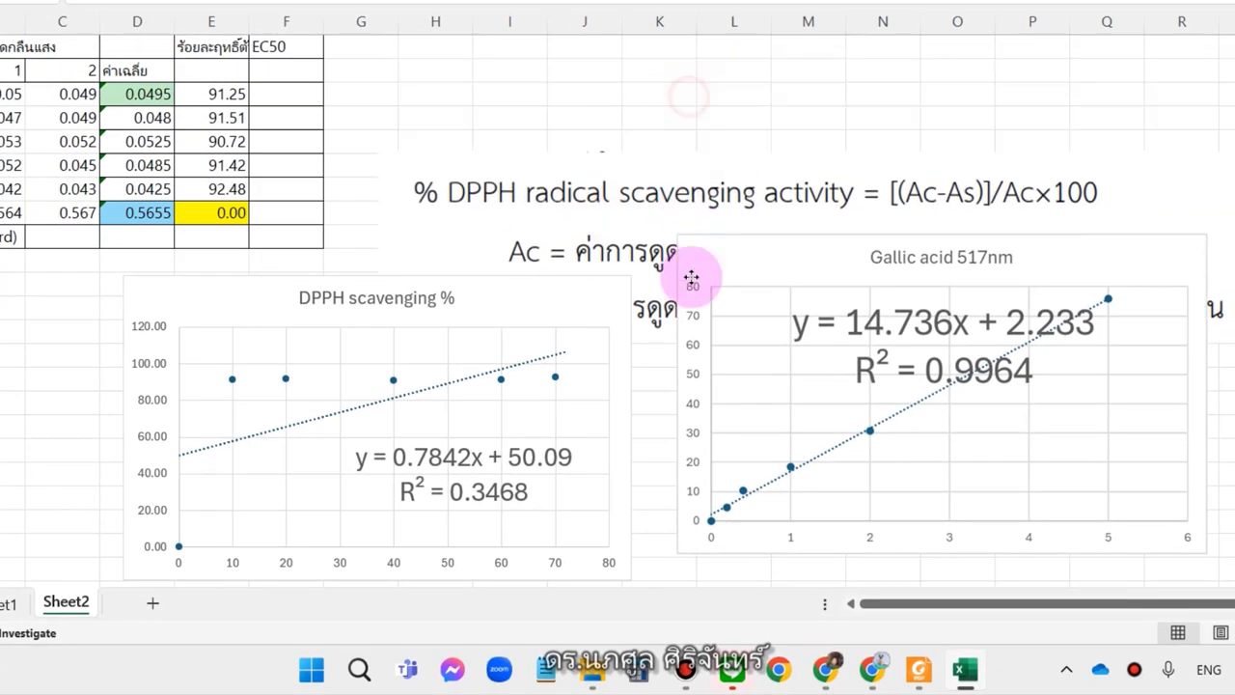
pyautogui.moveTo(691, 278)
pyautogui.mouseDown()
pyautogui.moveTo(873, 386)
pyautogui.moveTo(618, 381)
pyautogui.mouseUp()
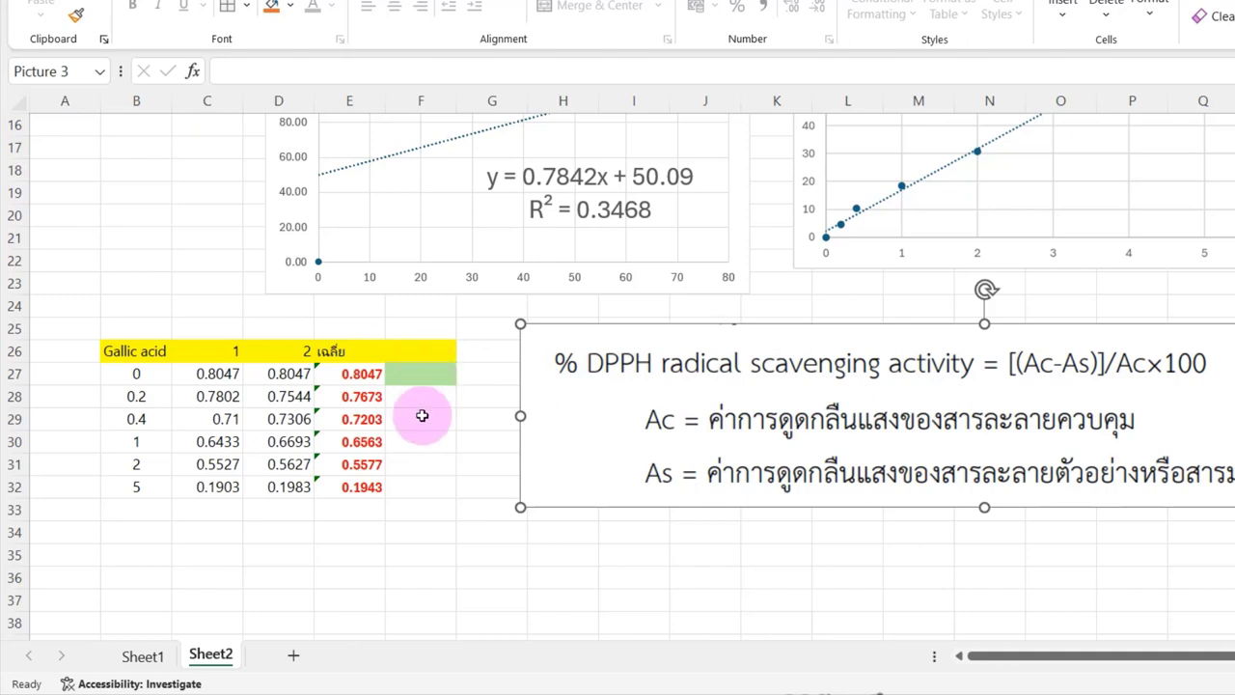
# - Label the sample rows A28:A32 as AS
pyautogui.click(435, 394)
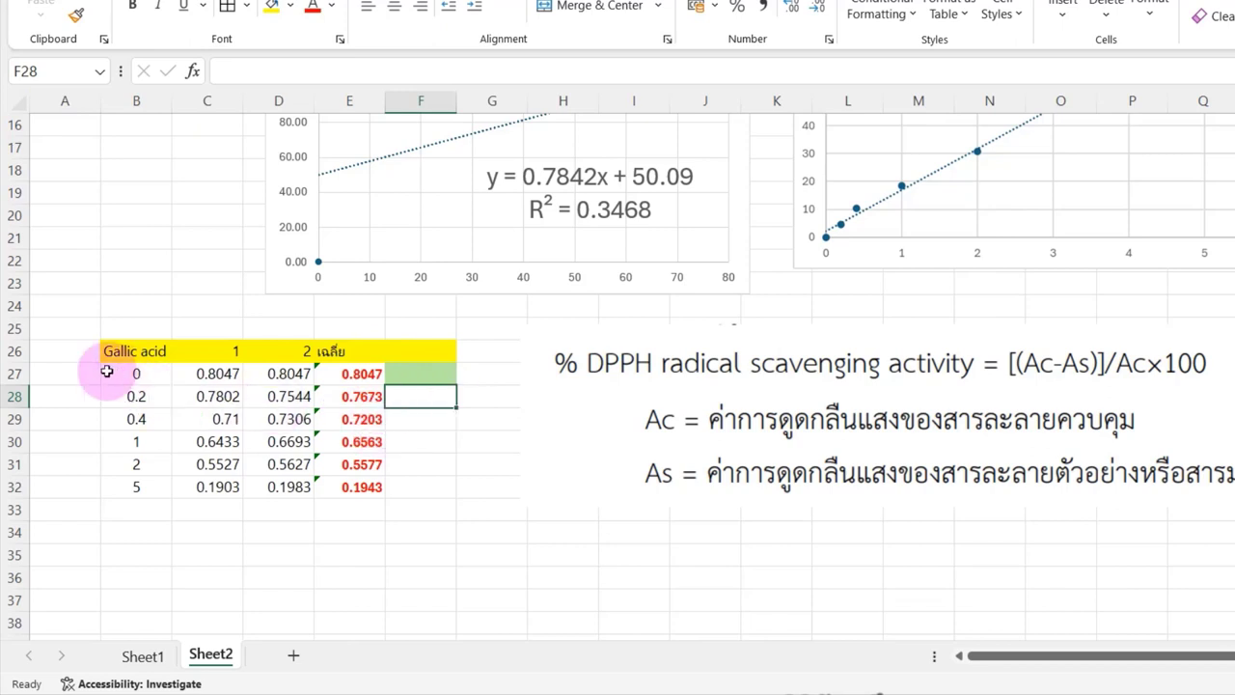
pyautogui.click(71, 403)
pyautogui.write('AS')
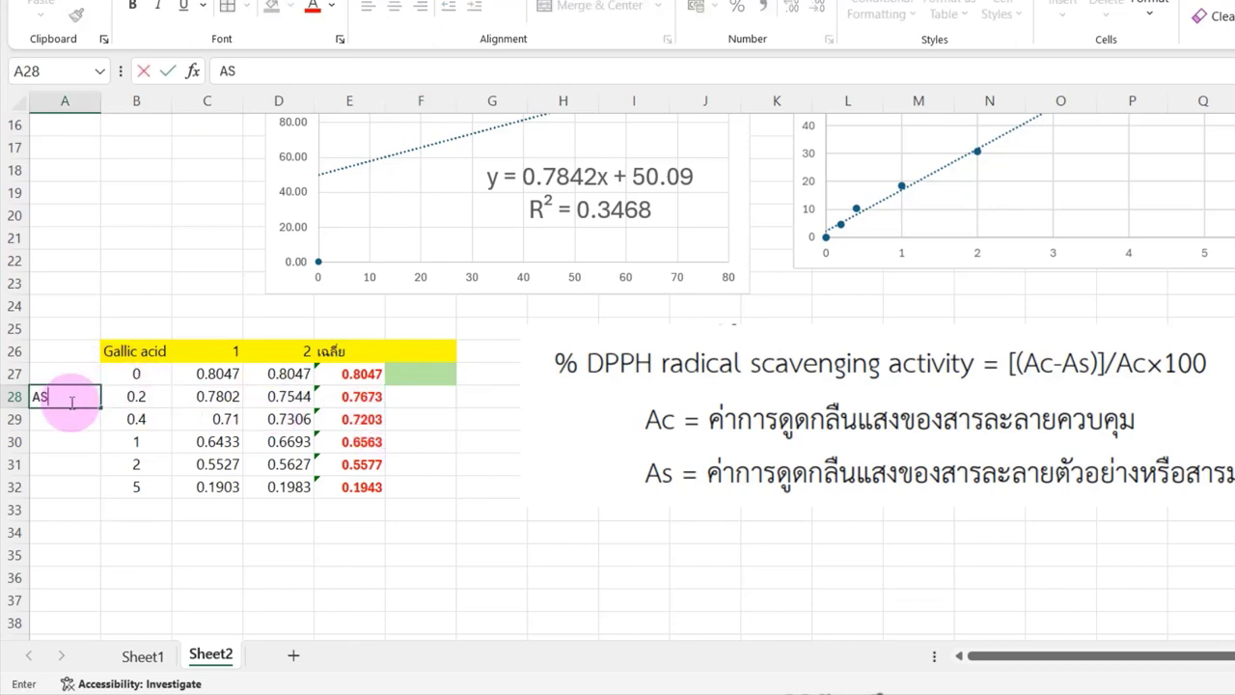
pyautogui.hotkey('ctrl', 'Return')
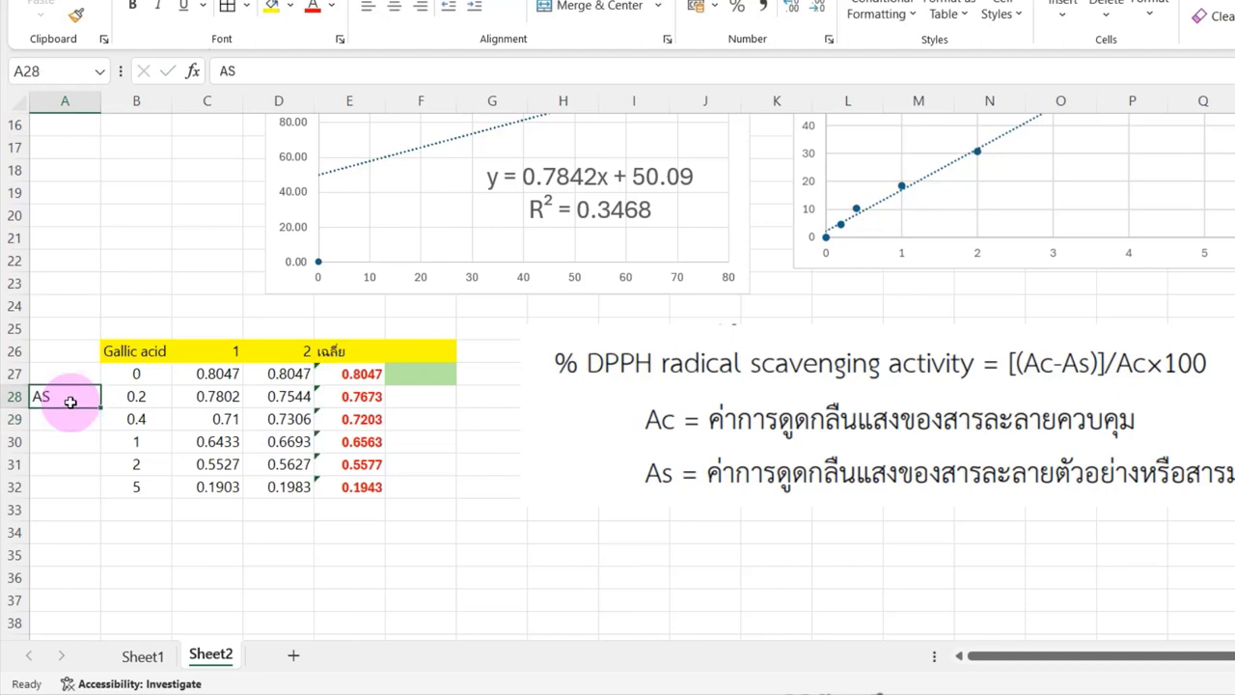
pyautogui.hotkey('ctrl', 'c')
pyautogui.press('Down')
pyautogui.hotkey('shift', 'Down')
pyautogui.hotkey('shift', 'Down')
pyautogui.hotkey('shift', 'Down')
pyautogui.hotkey('ctrl', 'v')
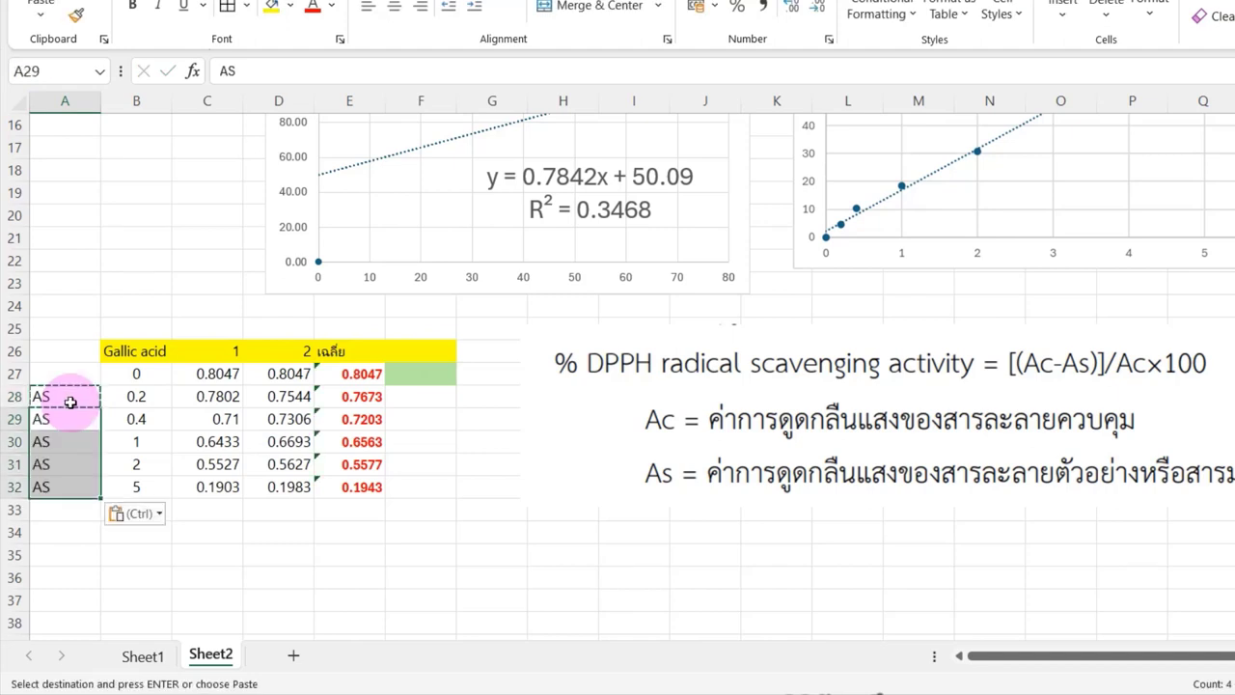
# - Label the control row A27 as AC
pyautogui.press('Up')
pyautogui.press('Up')
pyautogui.write('A')
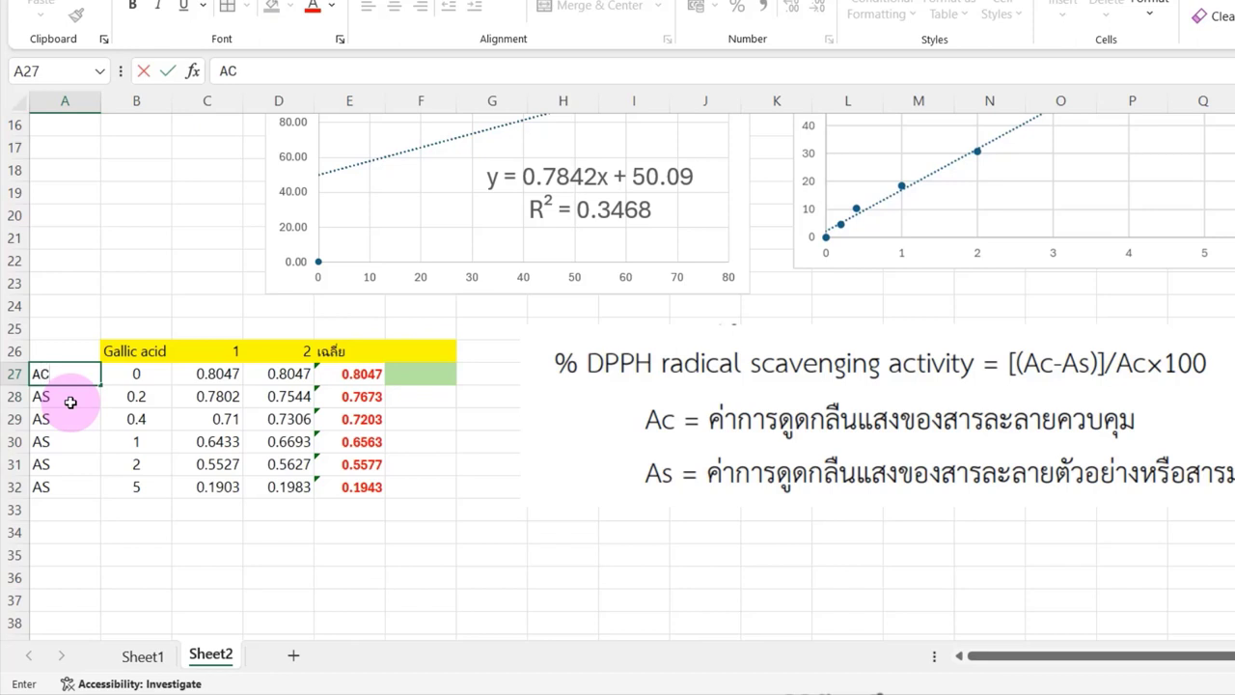
pyautogui.press('Right')
pyautogui.press('Right')
pyautogui.press('Right')
pyautogui.press('Right')
pyautogui.press('Right')
pyautogui.press('Left')
pyautogui.press('Left')
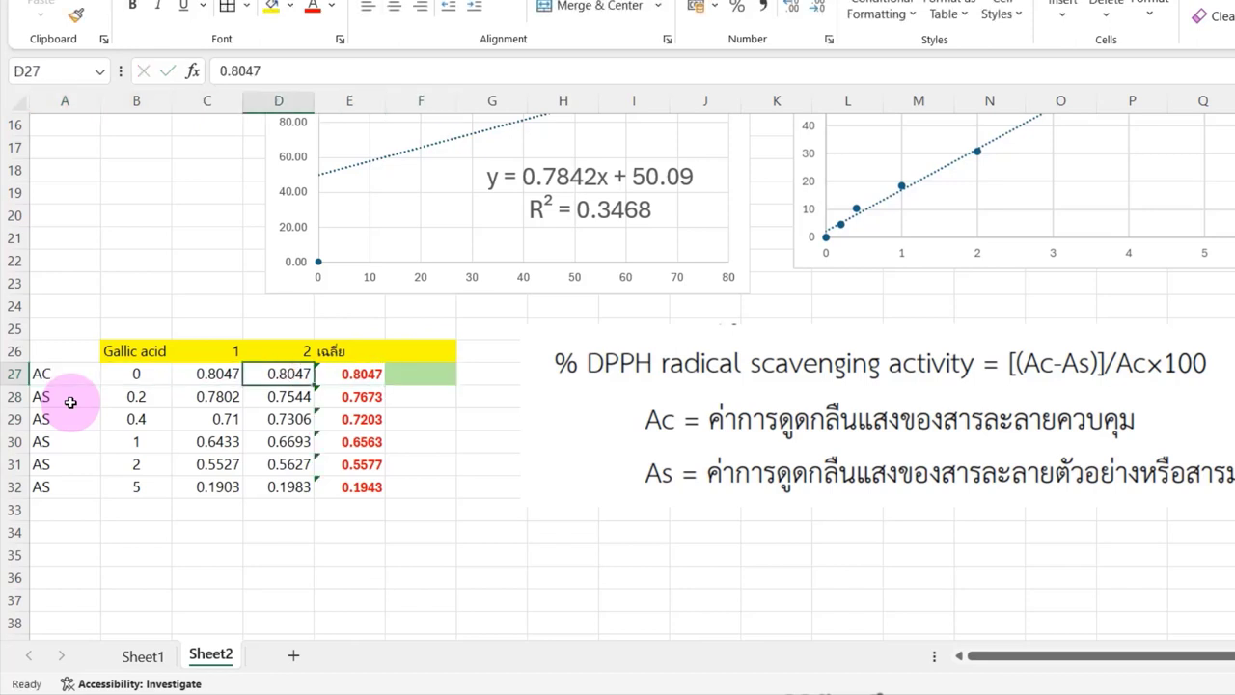
pyautogui.press('Left')
pyautogui.press('Left')
pyautogui.press('Left')
pyautogui.press('Right')
pyautogui.press('Right')
pyautogui.press('Right')
pyautogui.press('Right')
pyautogui.press('Right')
pyautogui.press('Down')
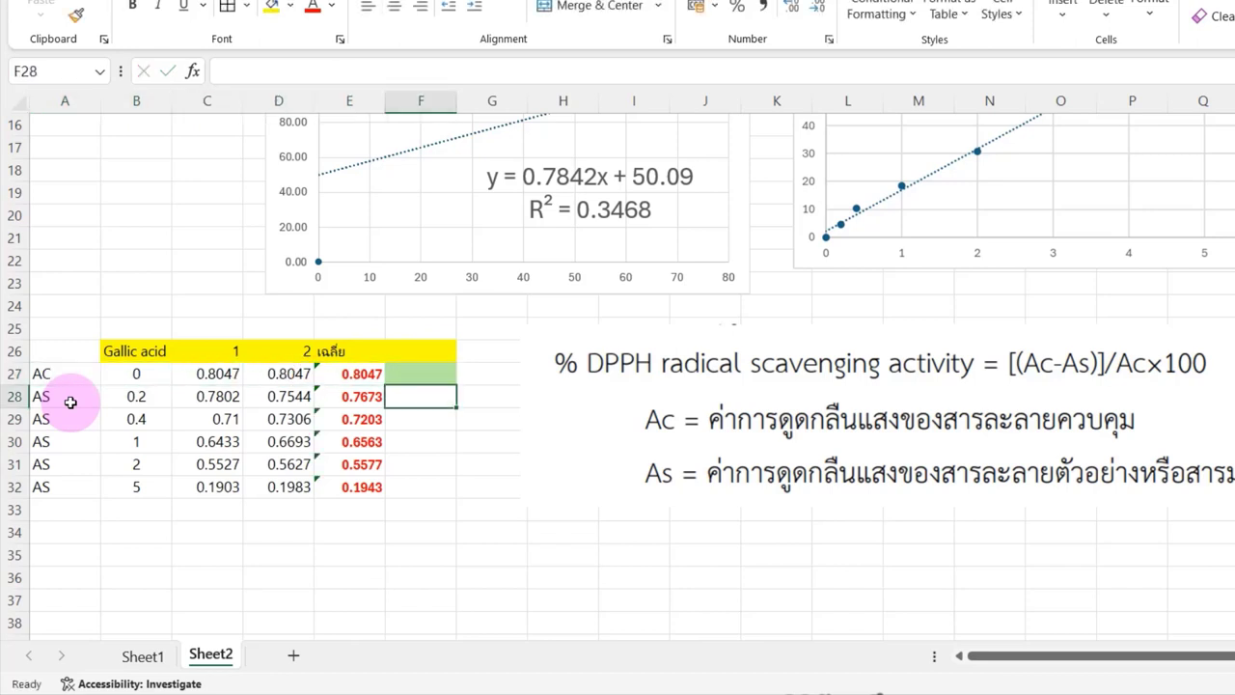
# - Enter the scavenging formula ((E27-E28)/E27)*100 in F28
pyautogui.write('ข')
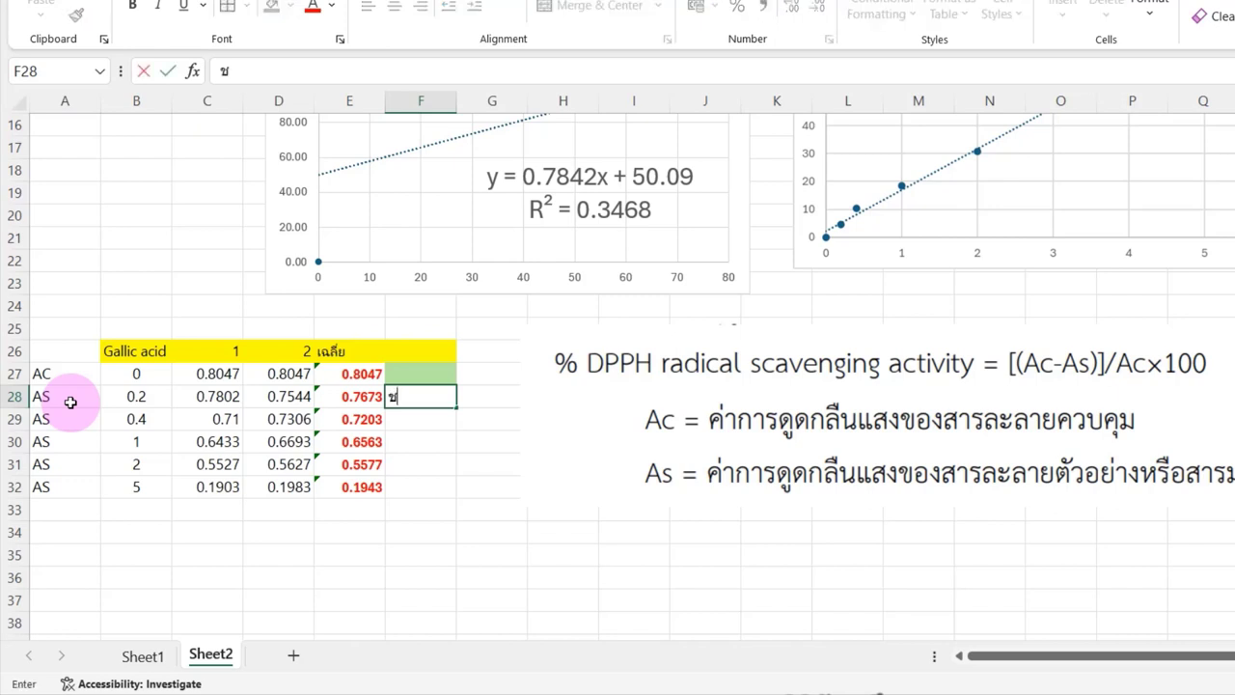
pyautogui.write('=((')
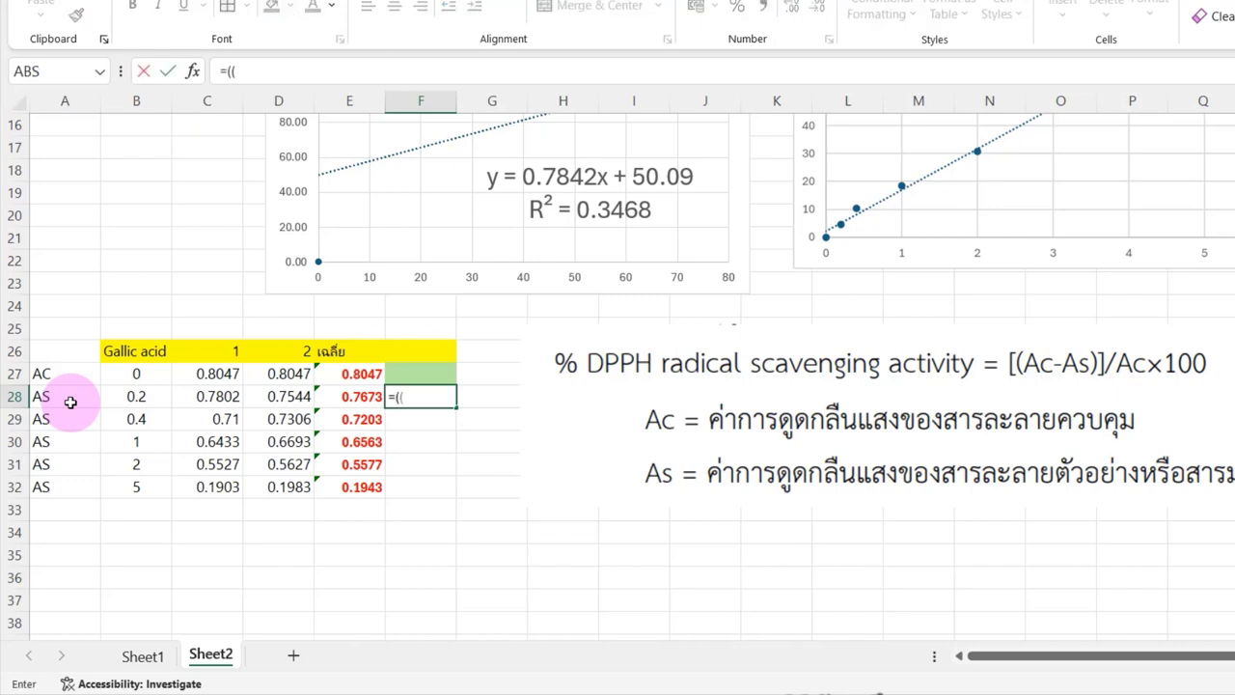
pyautogui.click(351, 376)
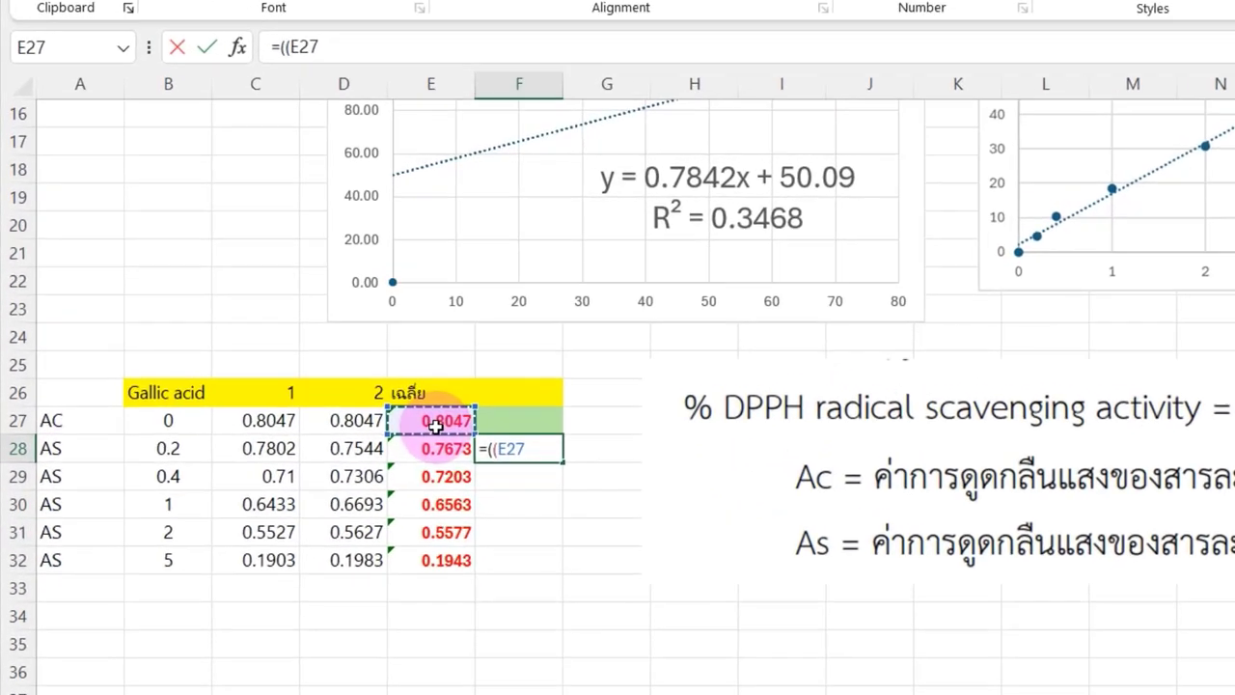
pyautogui.write('-')
pyautogui.click(477, 480)
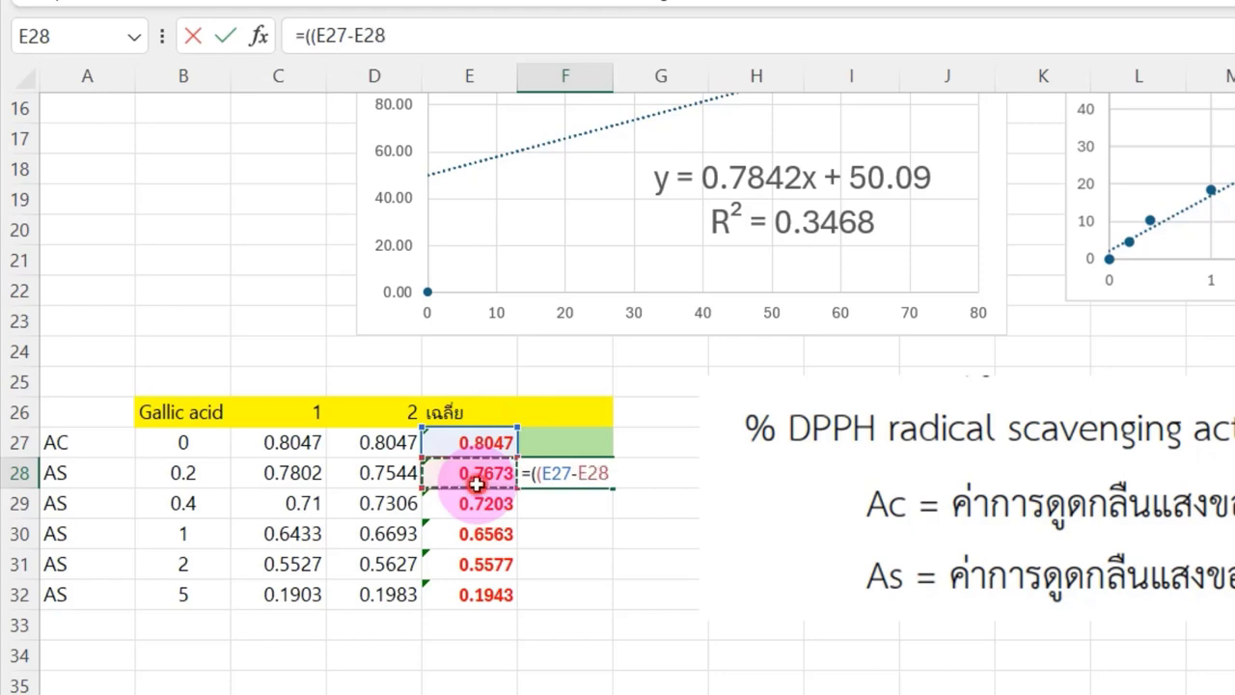
pyautogui.write(')/')
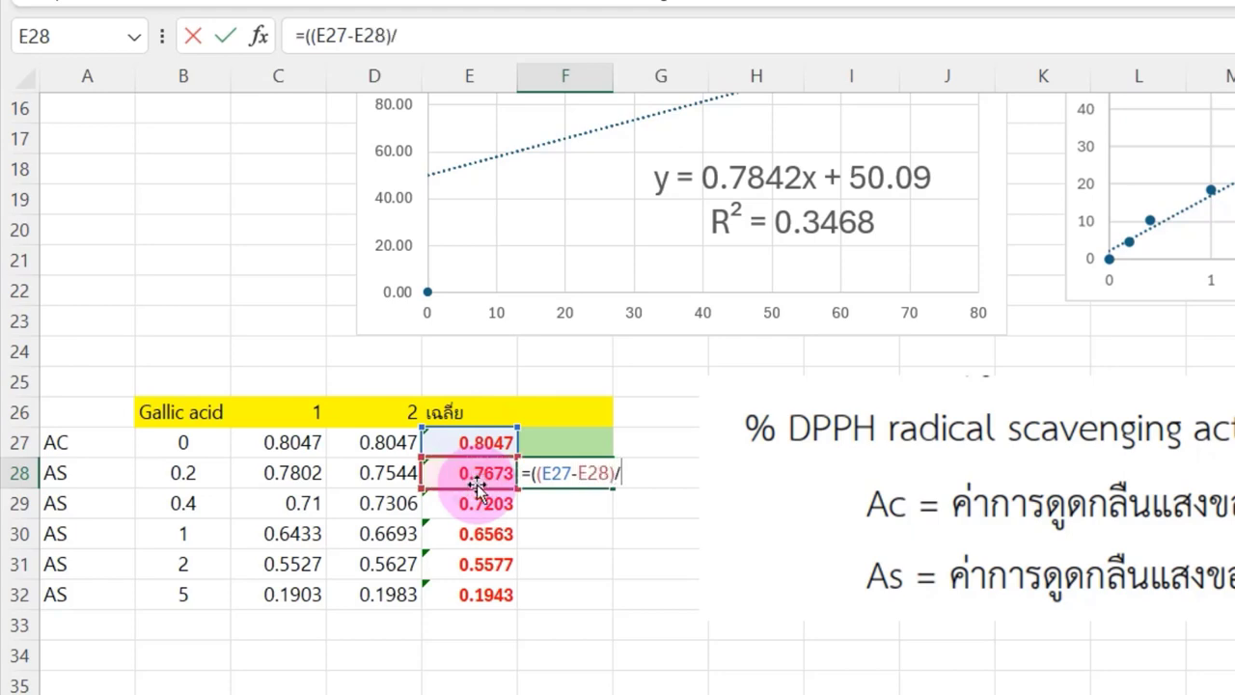
pyautogui.click(487, 444)
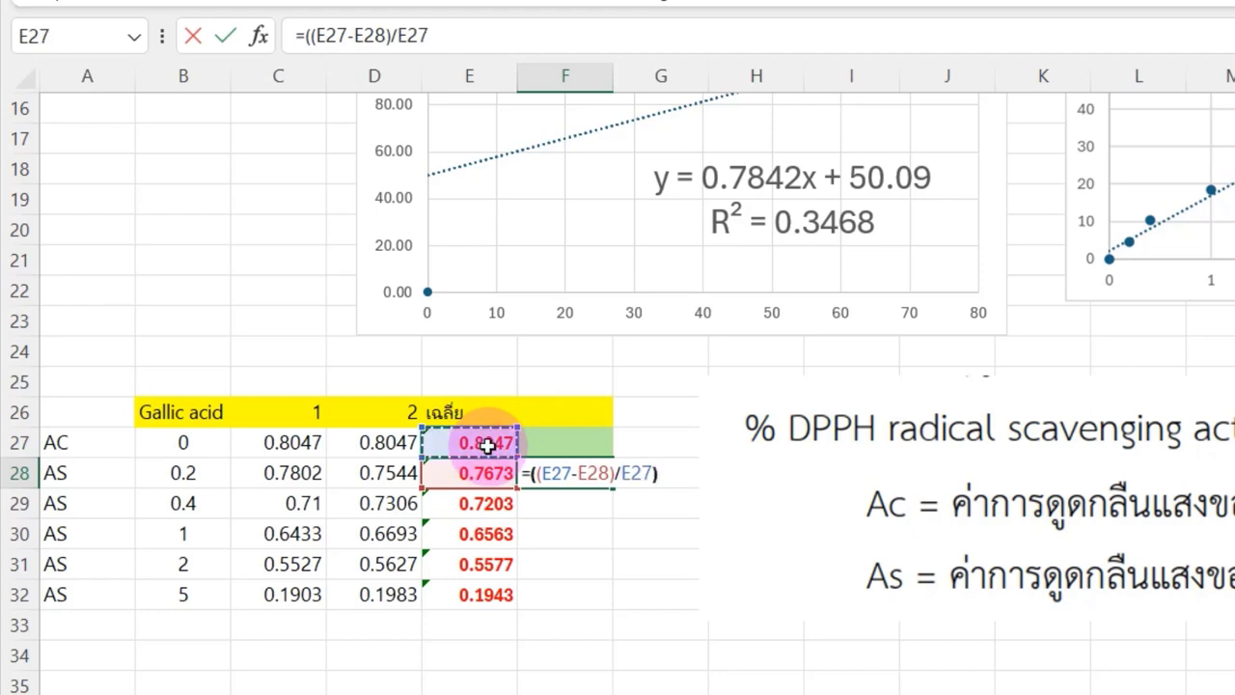
pyautogui.write(')*100')
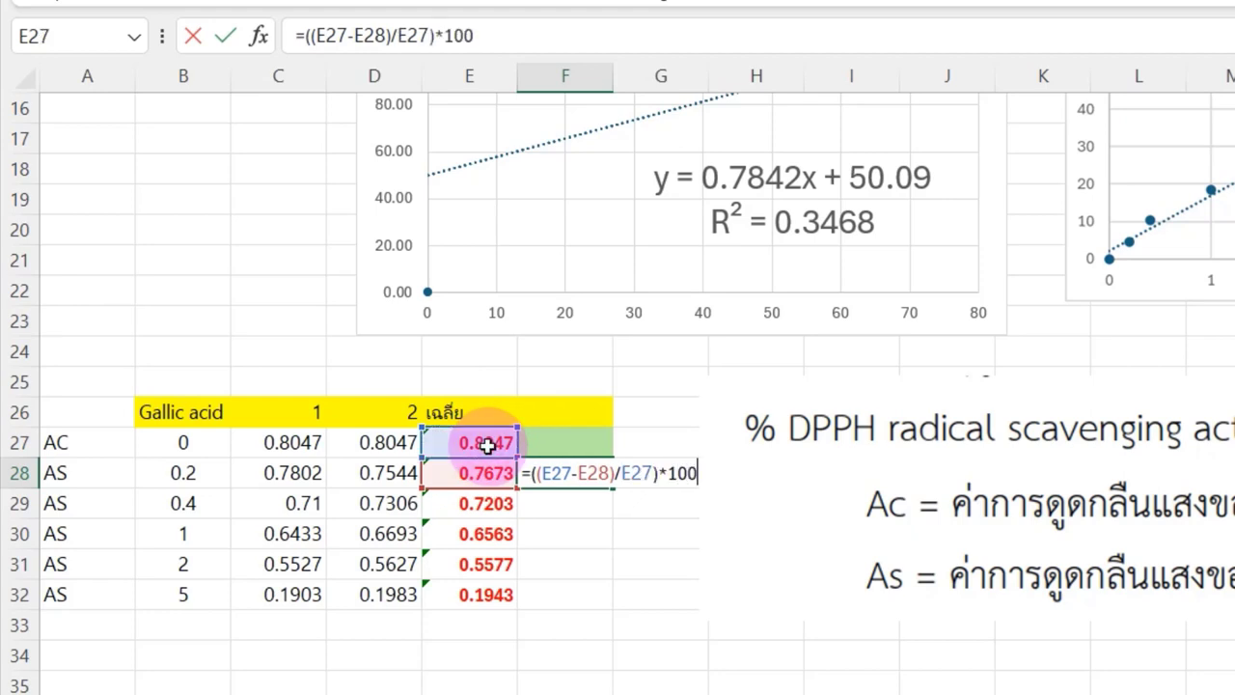
pyautogui.press('Return')
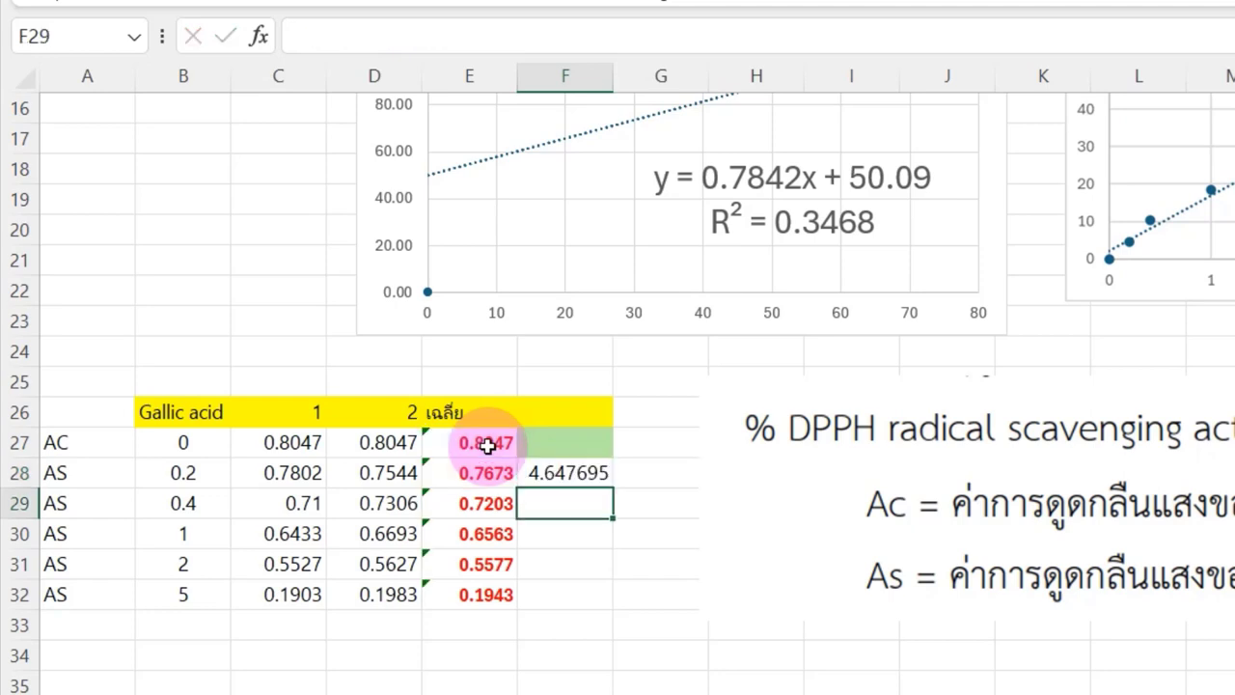
# - Make the control references absolute so F28 reads (($E$27-E28)/$E$27)*100
pyautogui.click(566, 471)
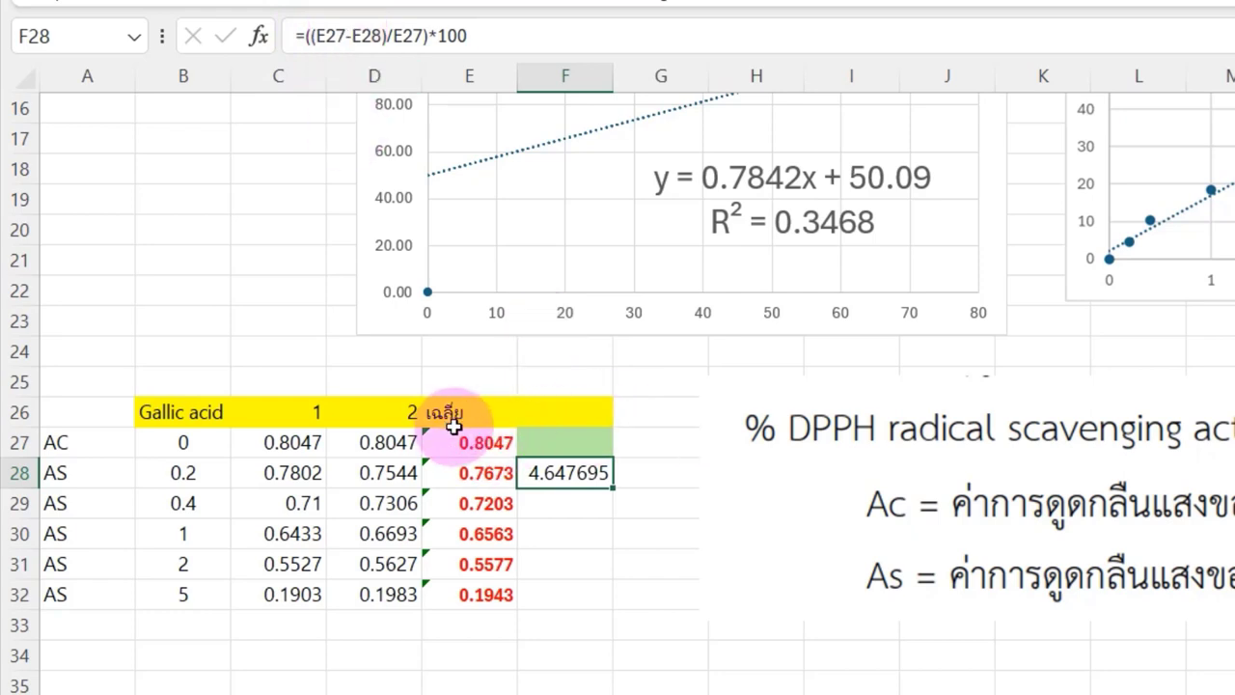
pyautogui.click(328, 36)
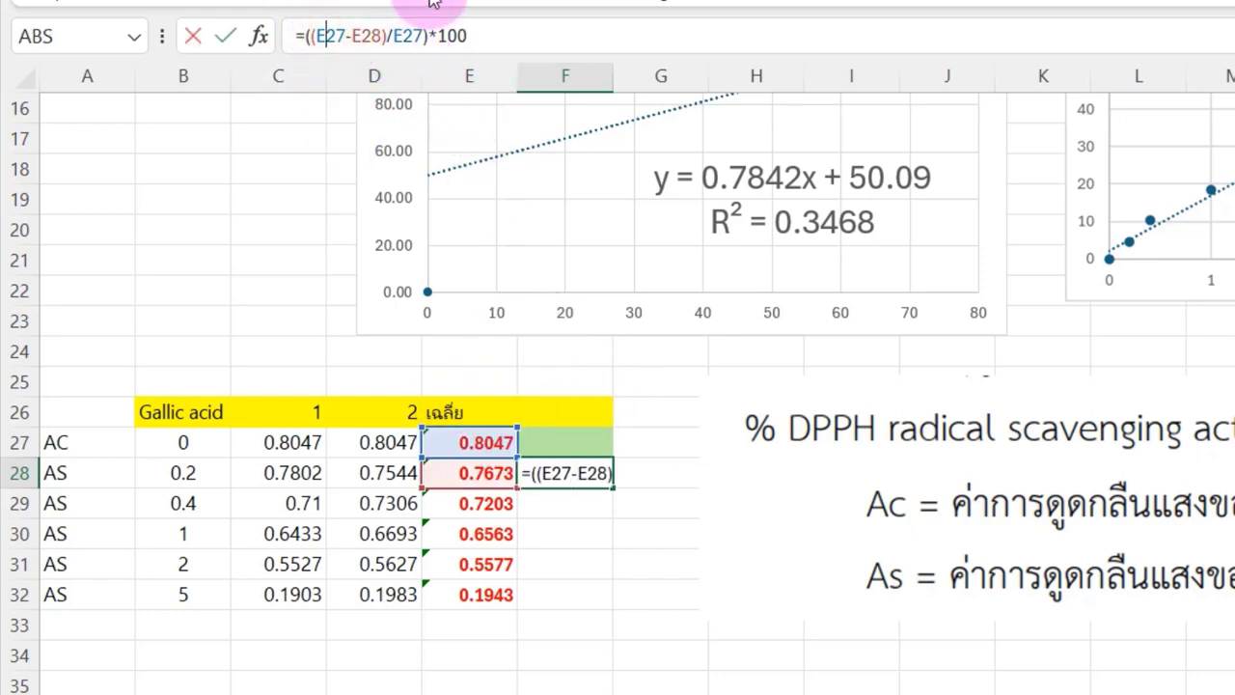
pyautogui.press('F4')
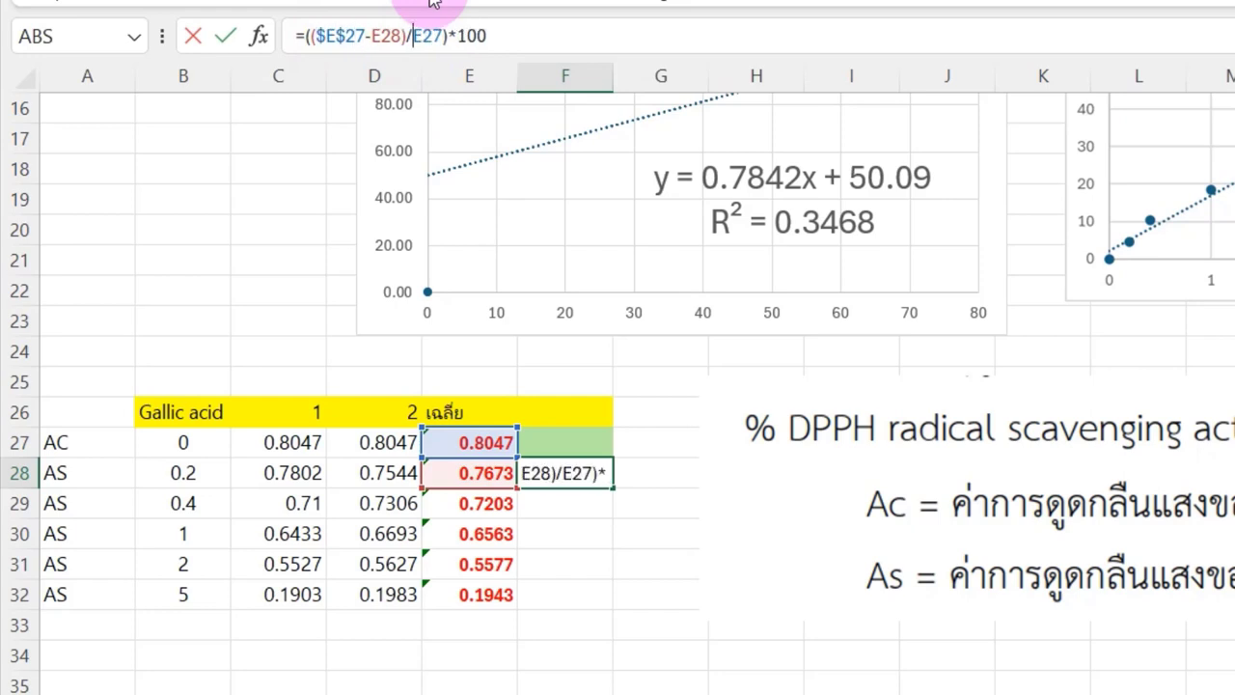
pyautogui.write('$E$')
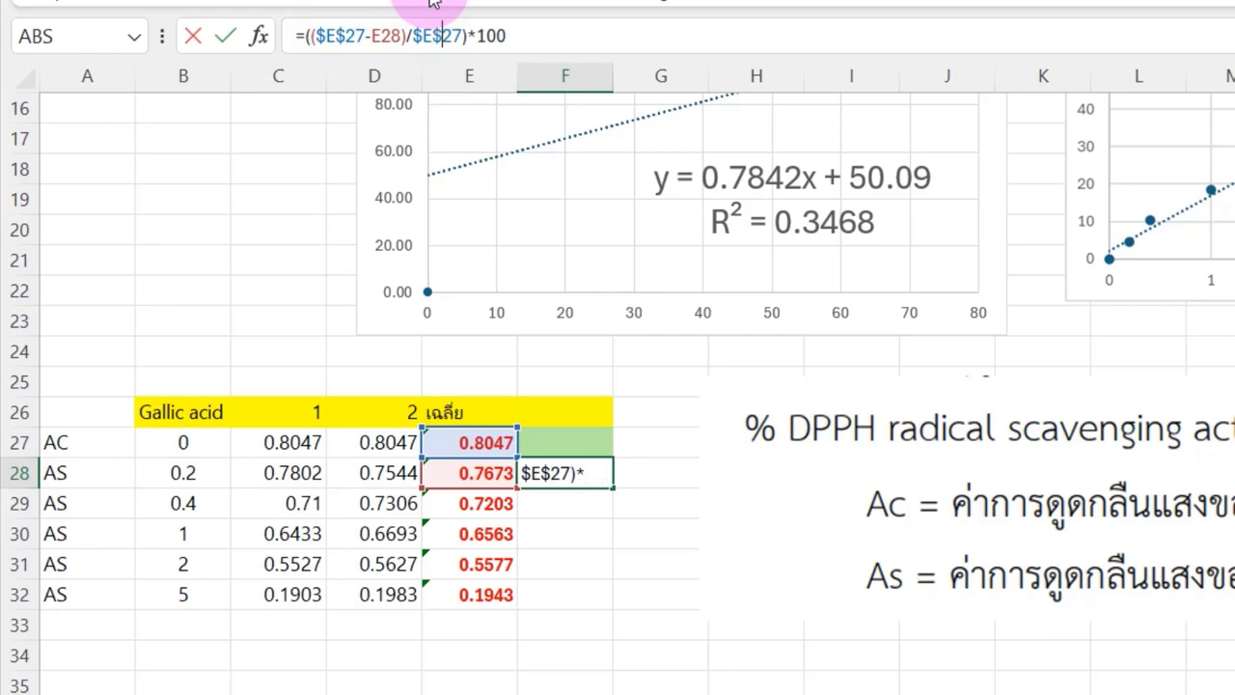
pyautogui.press('Return')
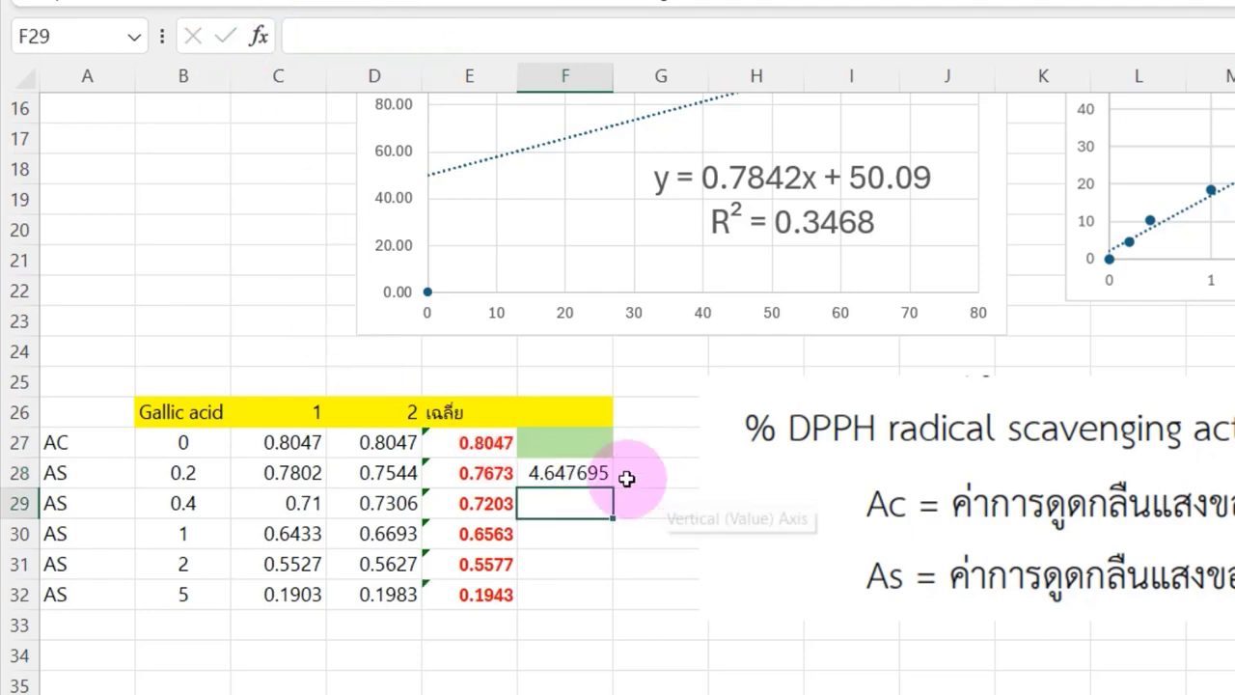
# - Fill the formula across F27:F32, giving 0 up to 75.85436
pyautogui.click(608, 476)
pyautogui.moveTo(613, 487); pyautogui.dragTo(607, 595)
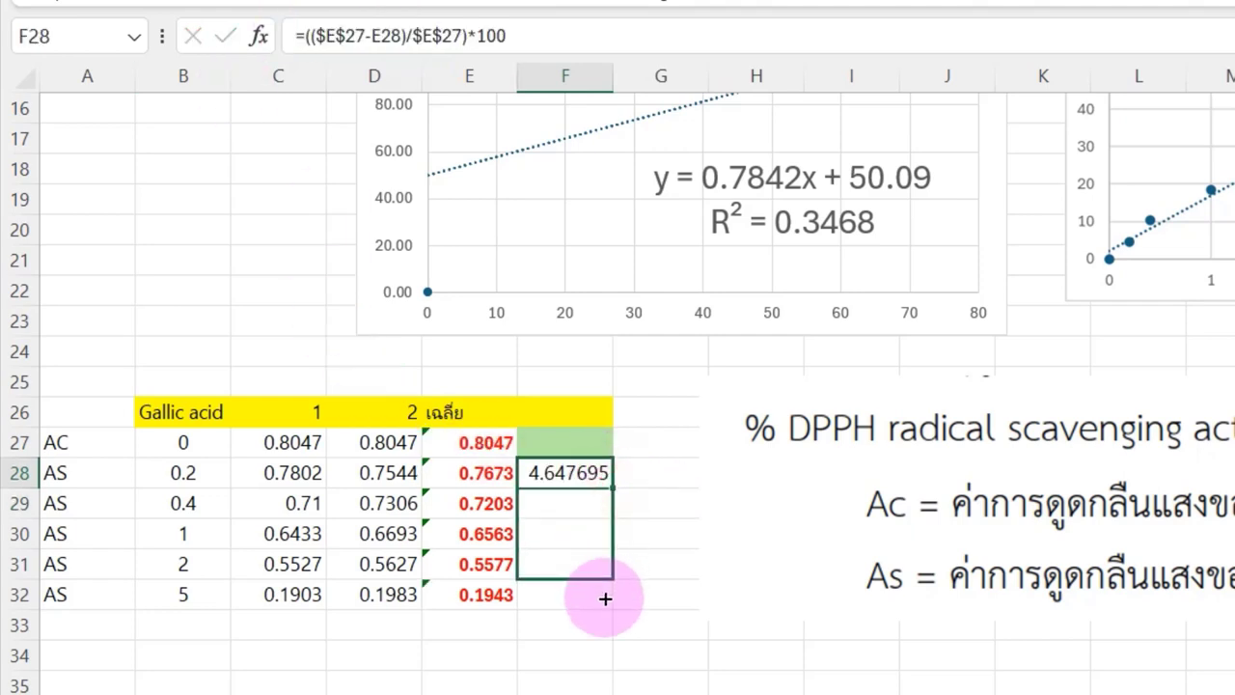
pyautogui.click(606, 475)
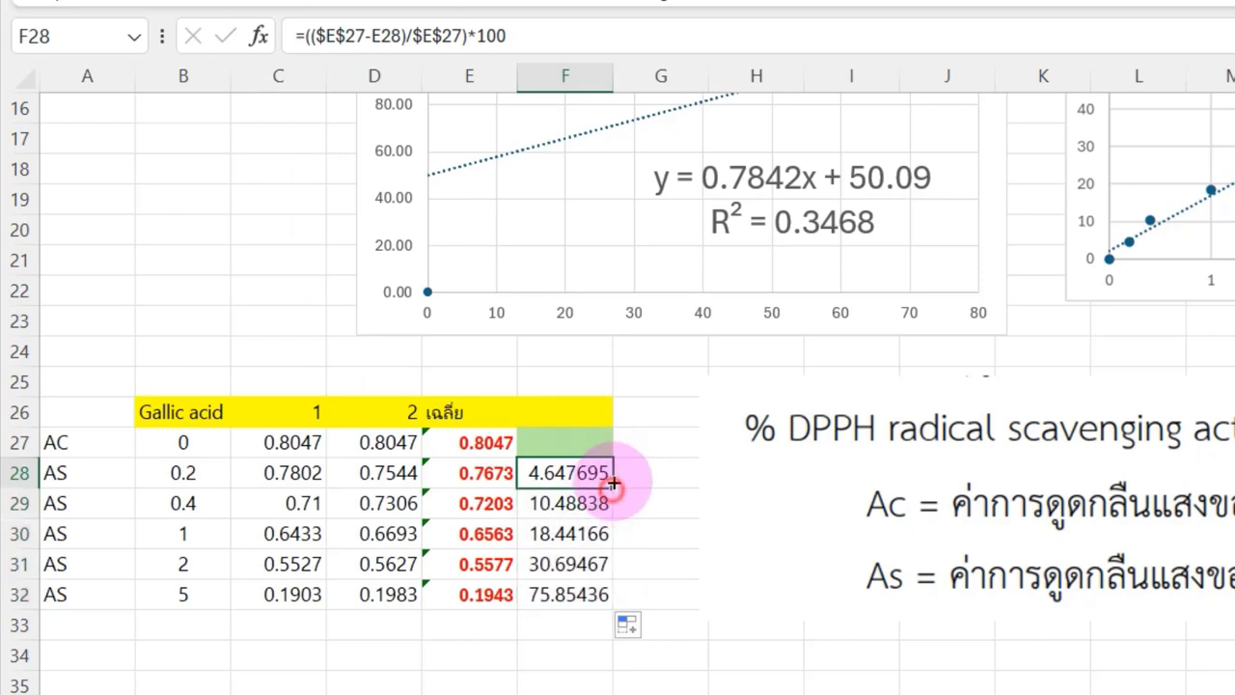
pyautogui.moveTo(609, 484); pyautogui.dragTo(613, 444)
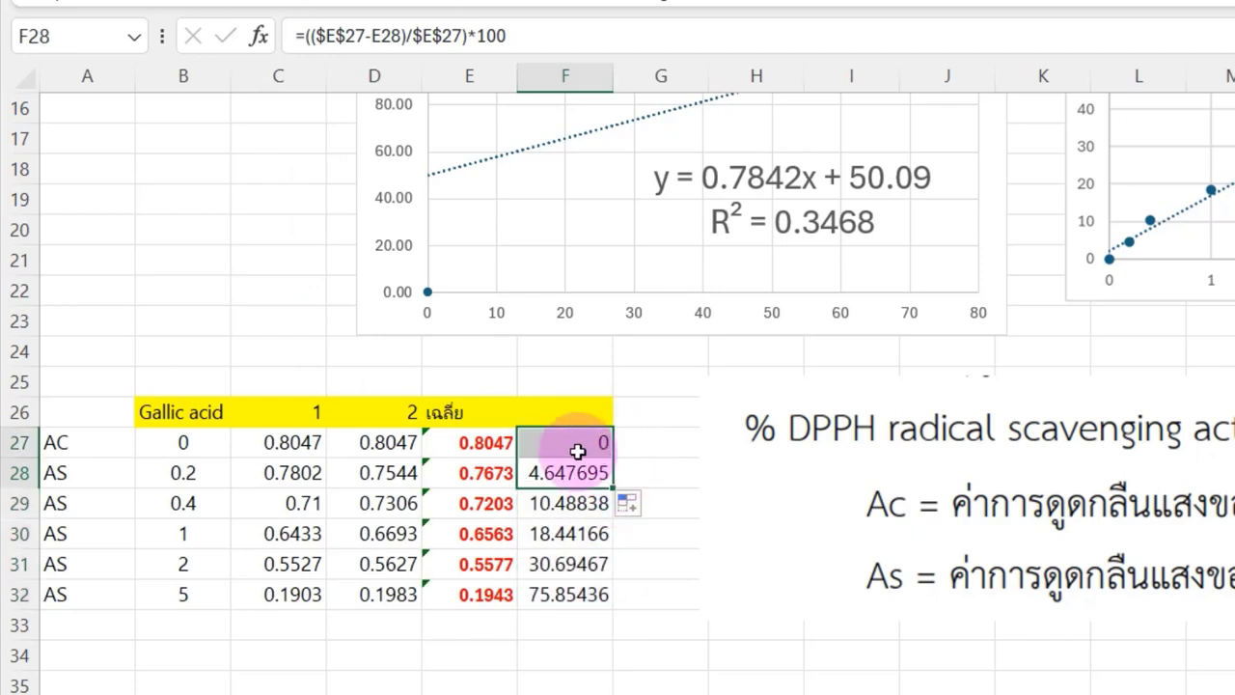
pyautogui.click(591, 440)
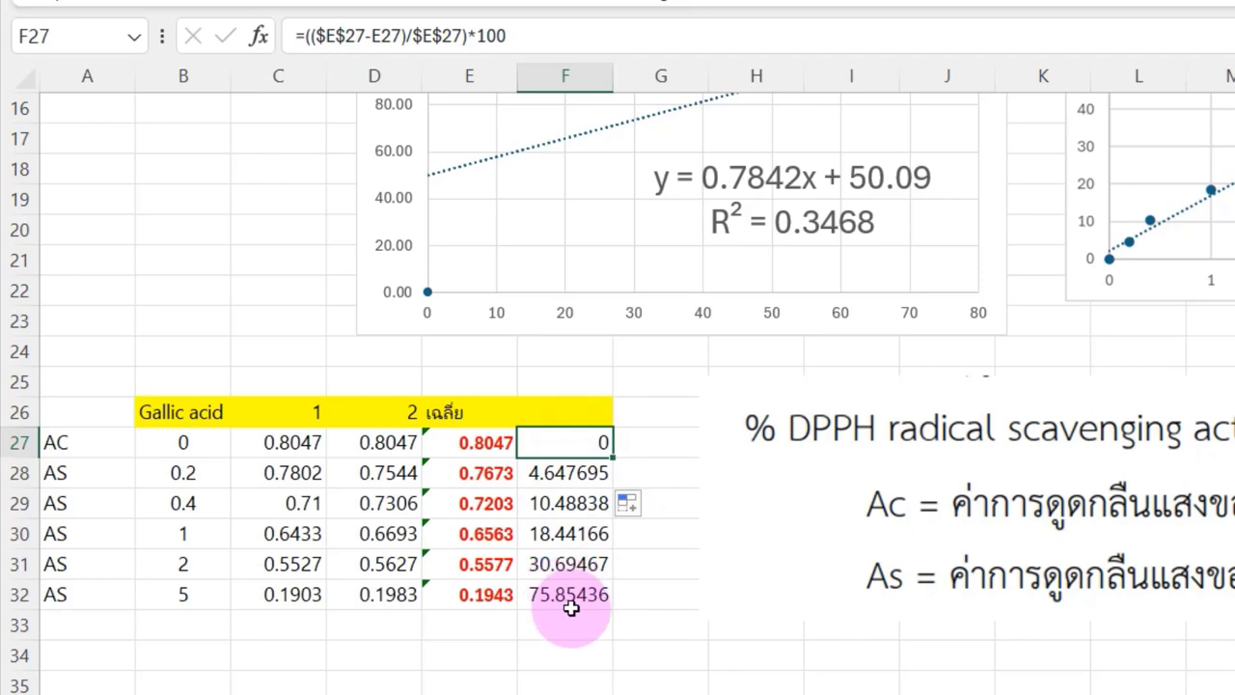
pyautogui.click(633, 410)
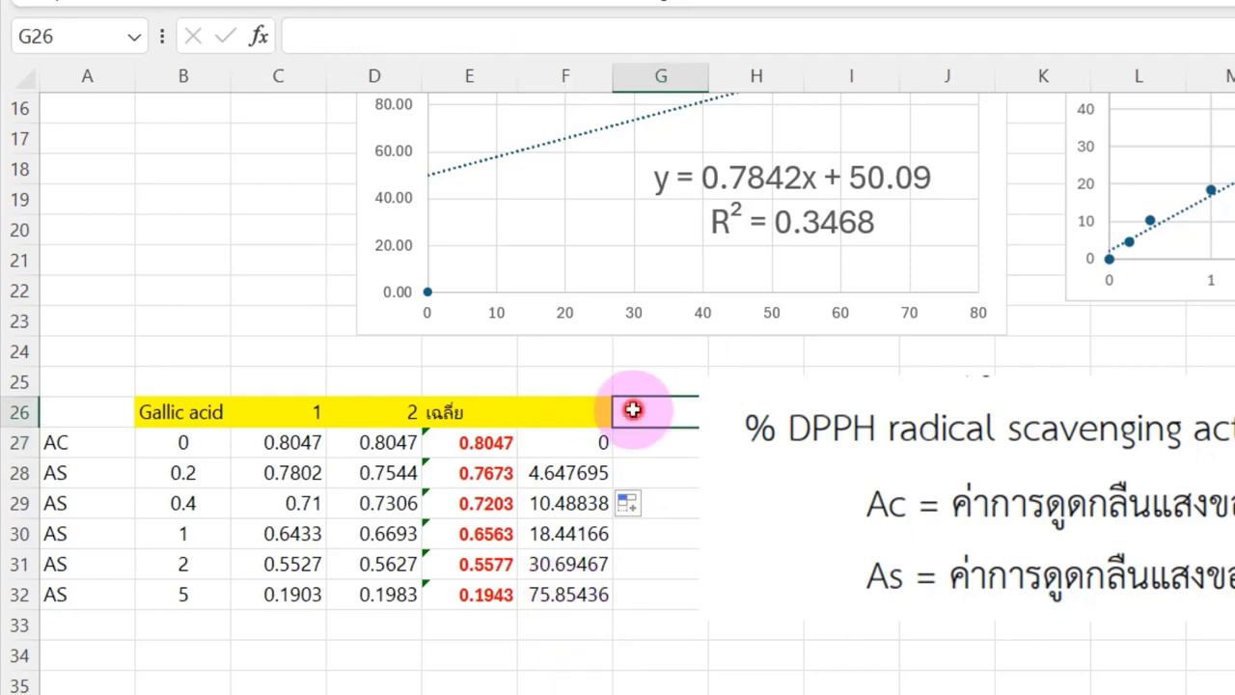
pyautogui.click(697, 689)
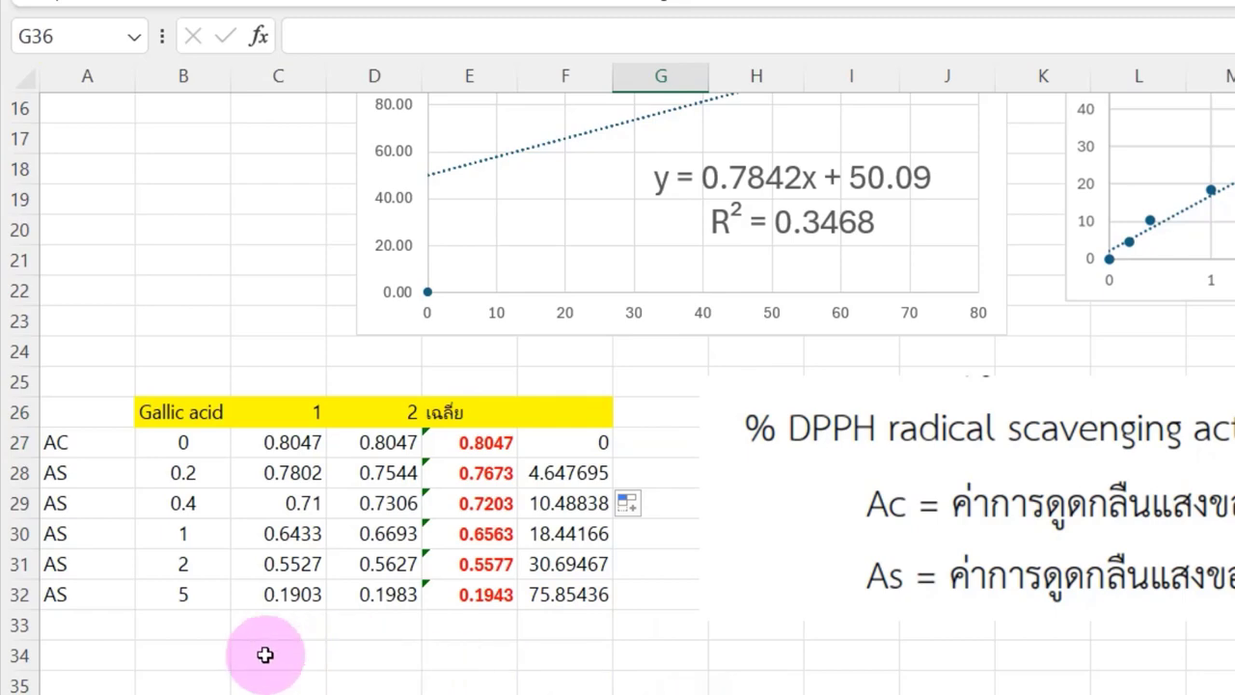
pyautogui.click(303, 677)
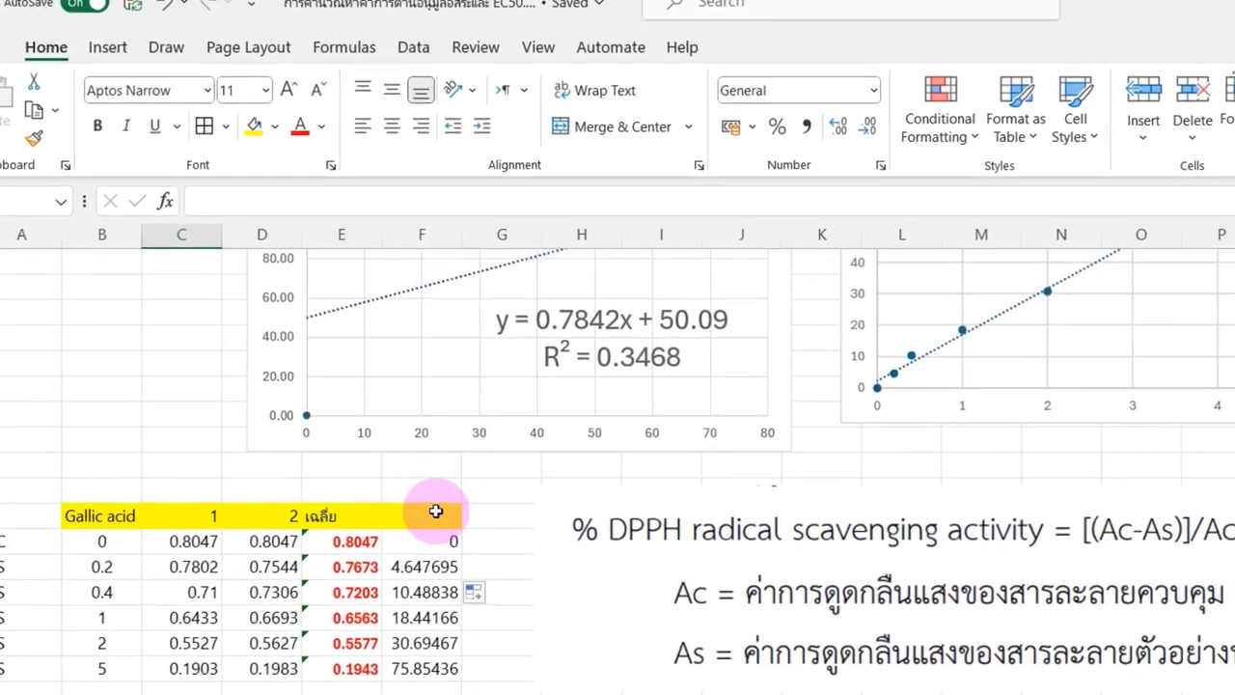
pyautogui.scroll(2, 1136, 468)
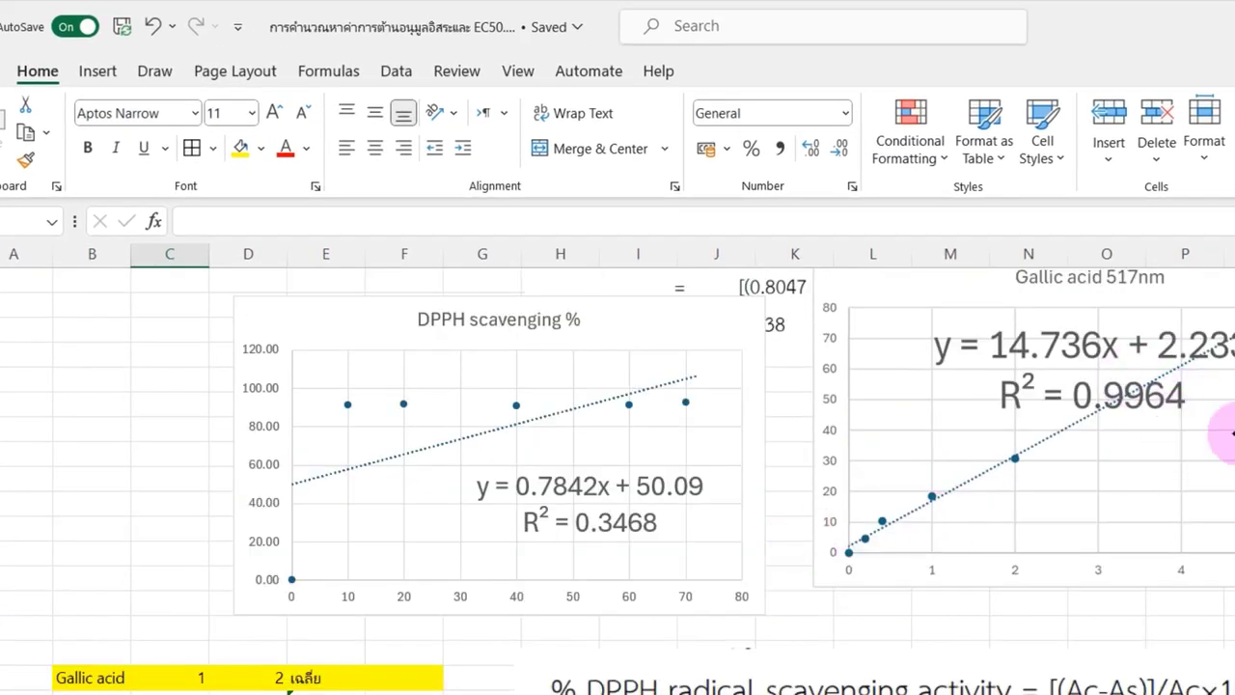
pyautogui.scroll(-2, 1025, 585)
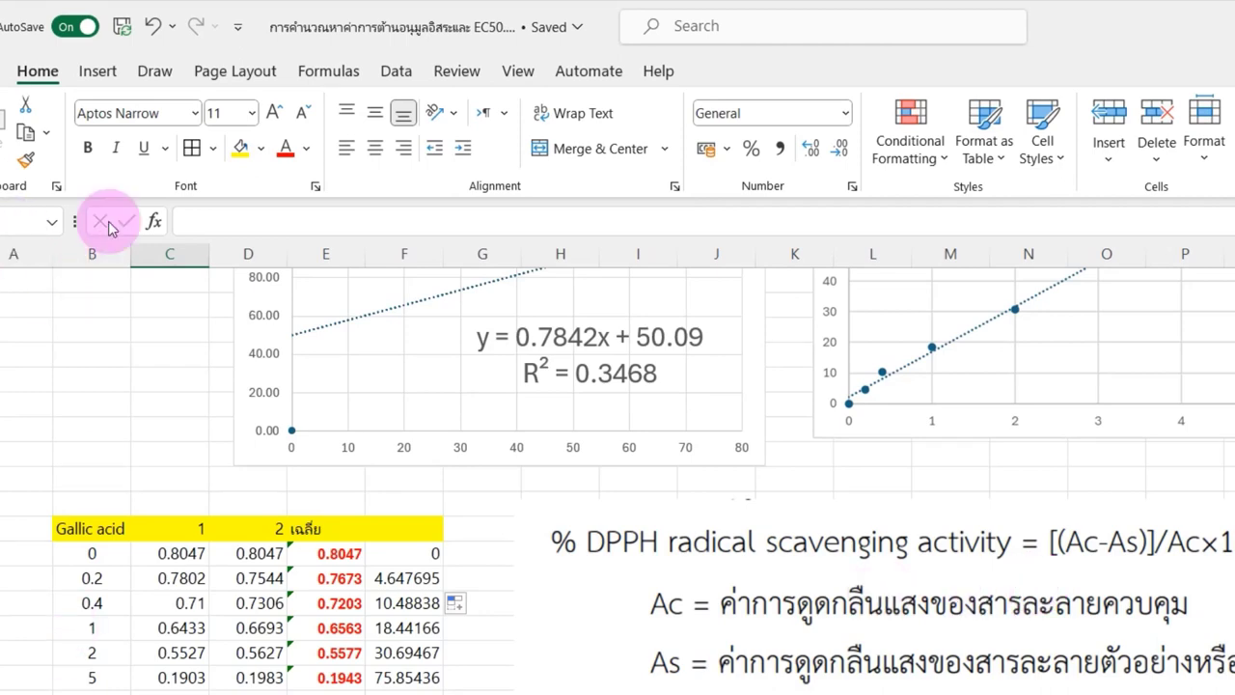
# - Insert a blank plain scatter chart and place it beside the Gallic acid table
pyautogui.click(105, 76)
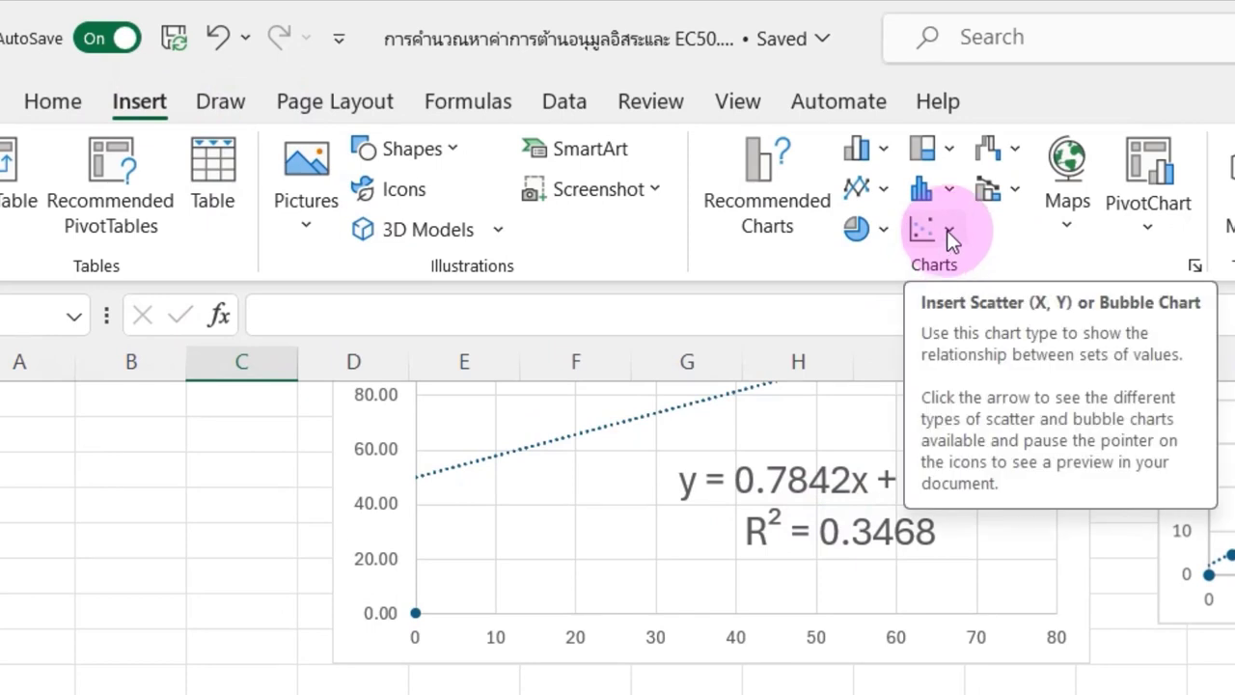
pyautogui.click(948, 235)
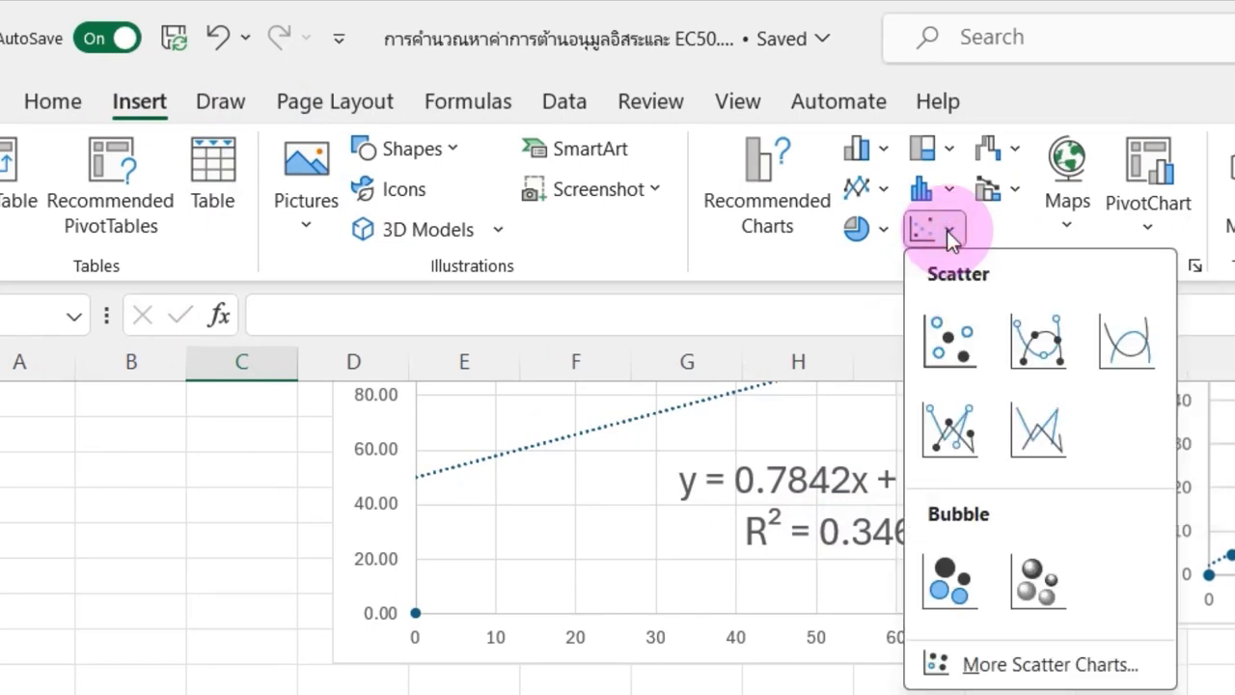
pyautogui.click(950, 336)
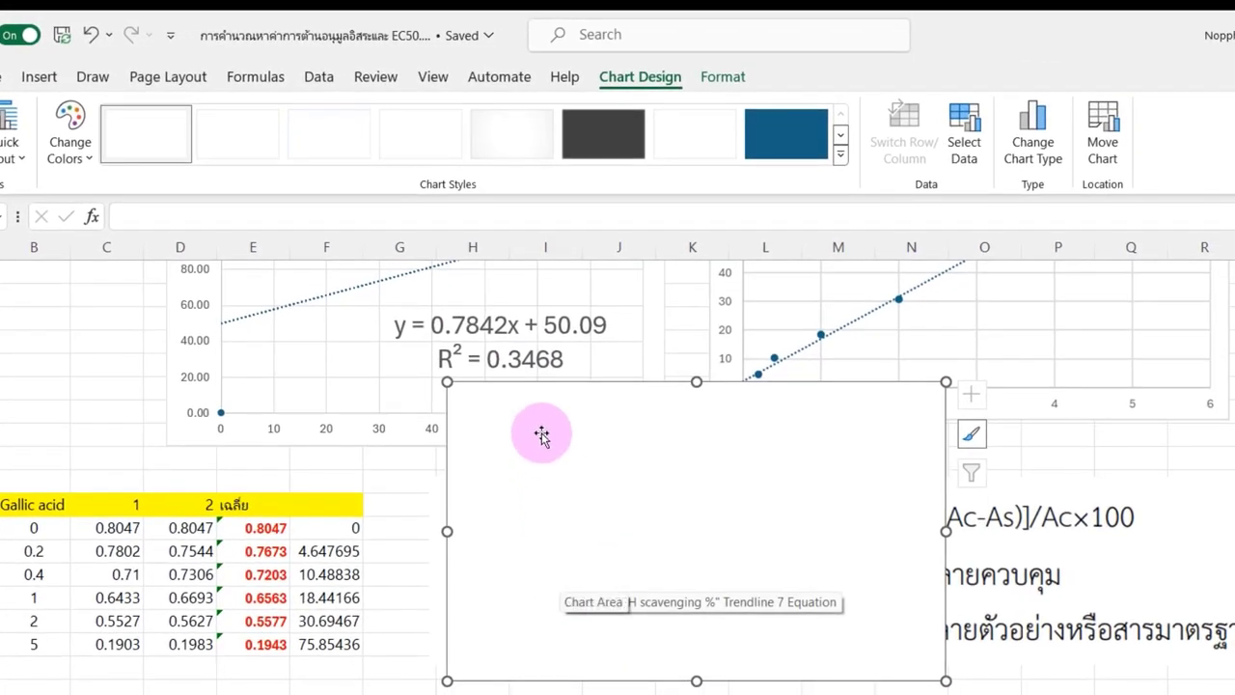
pyautogui.moveTo(544, 435); pyautogui.dragTo(521, 519)
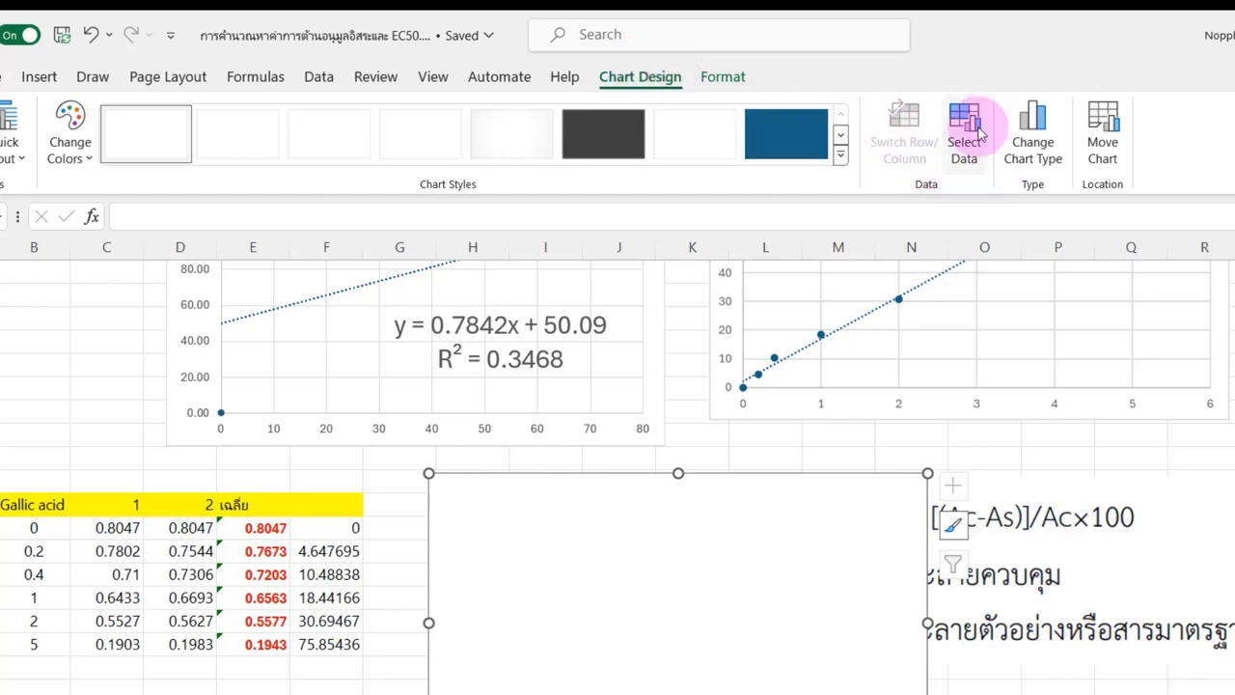
# - Add a series using concentrations B27:B32 as X and percentages F27:F32 as Y
pyautogui.click(965, 154)
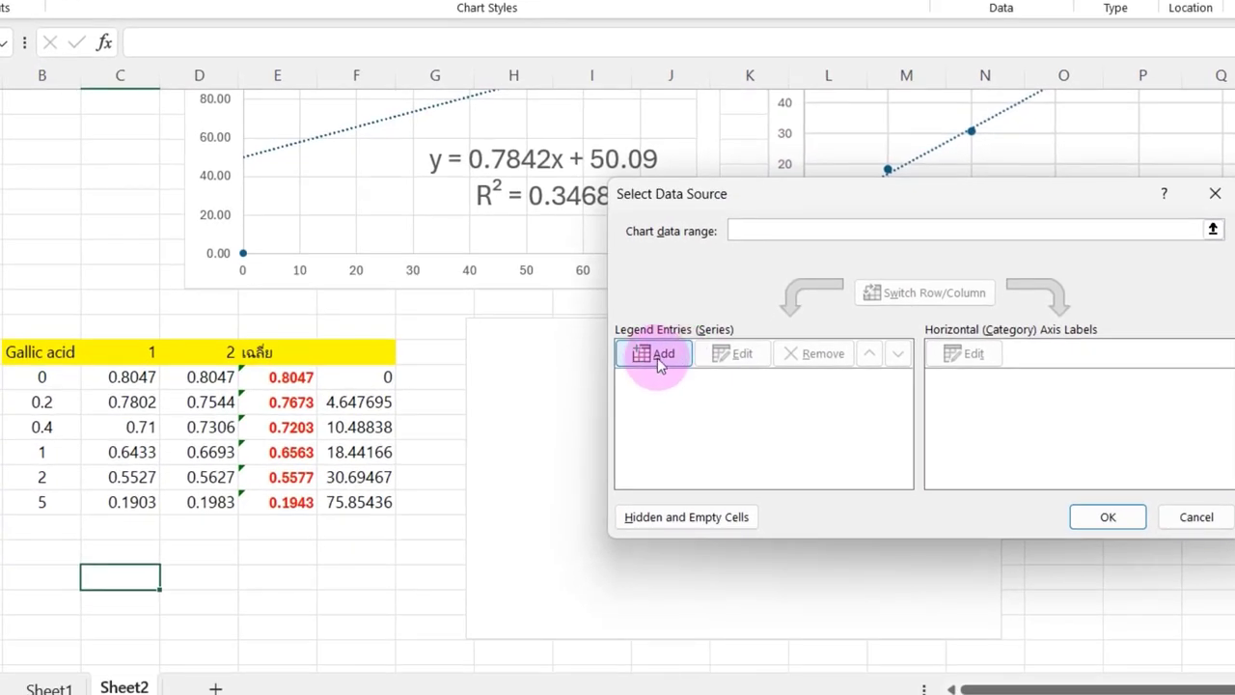
pyautogui.click(659, 357)
pyautogui.write('Gallic acid DPPH scavenging %')
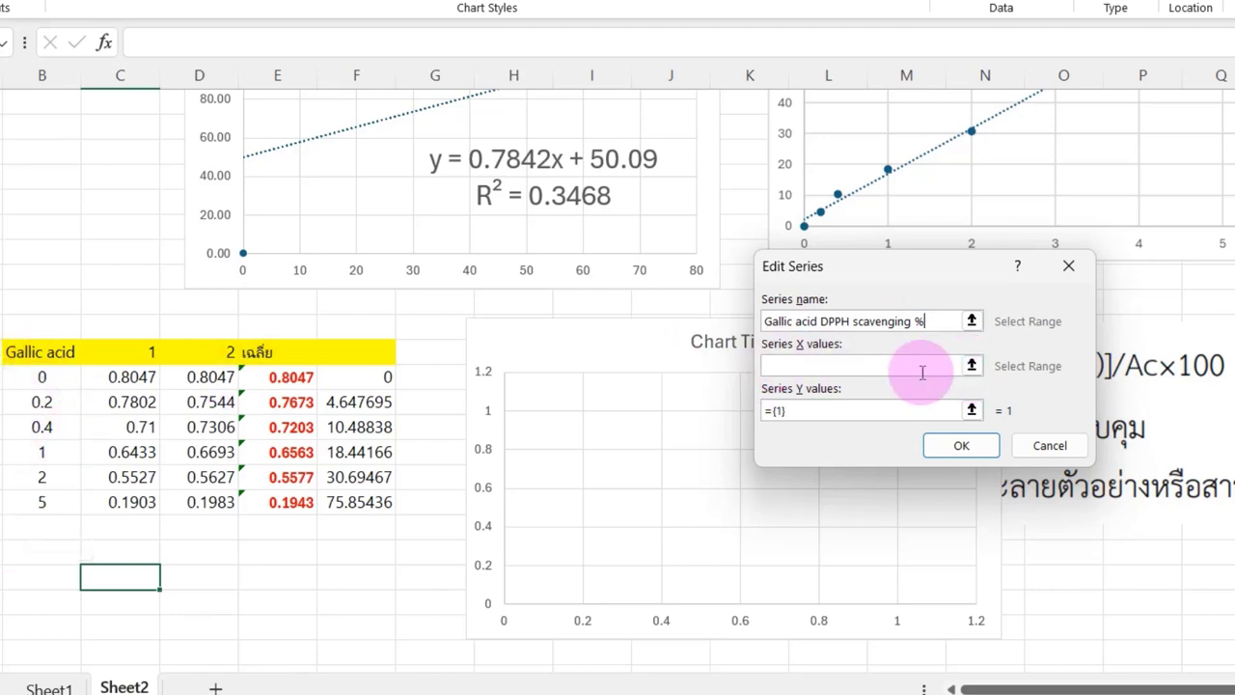
pyautogui.click(972, 365)
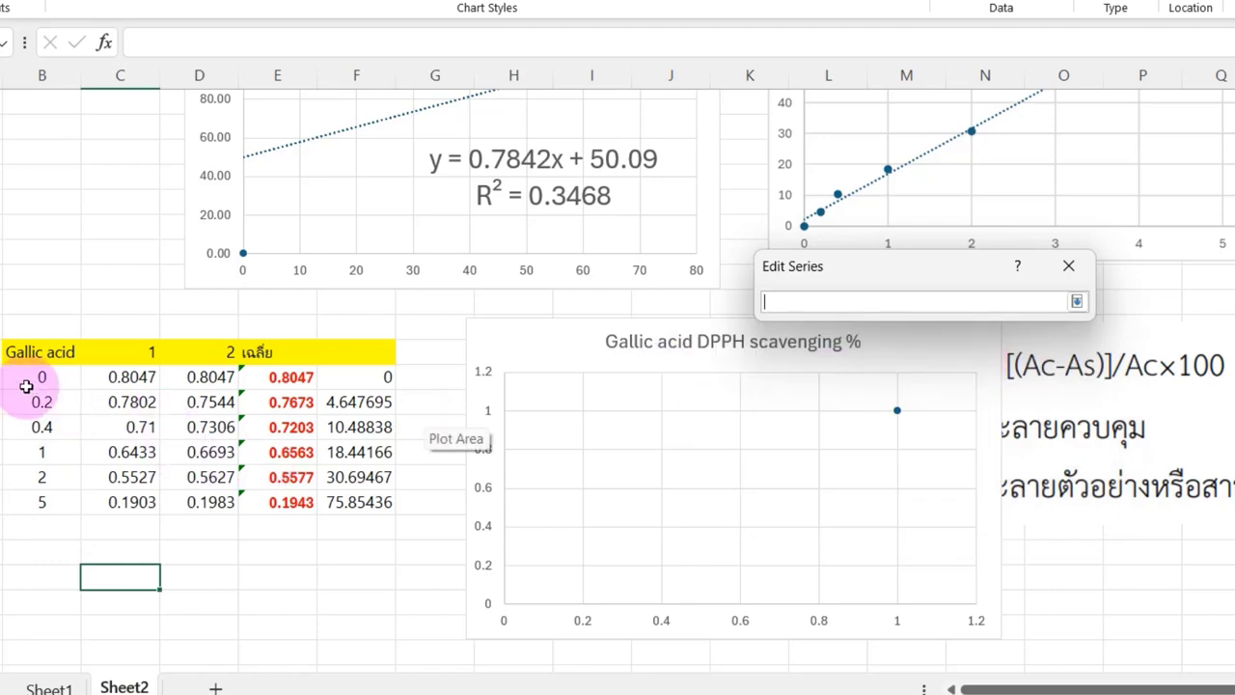
pyautogui.moveTo(35, 378); pyautogui.dragTo(36, 503)
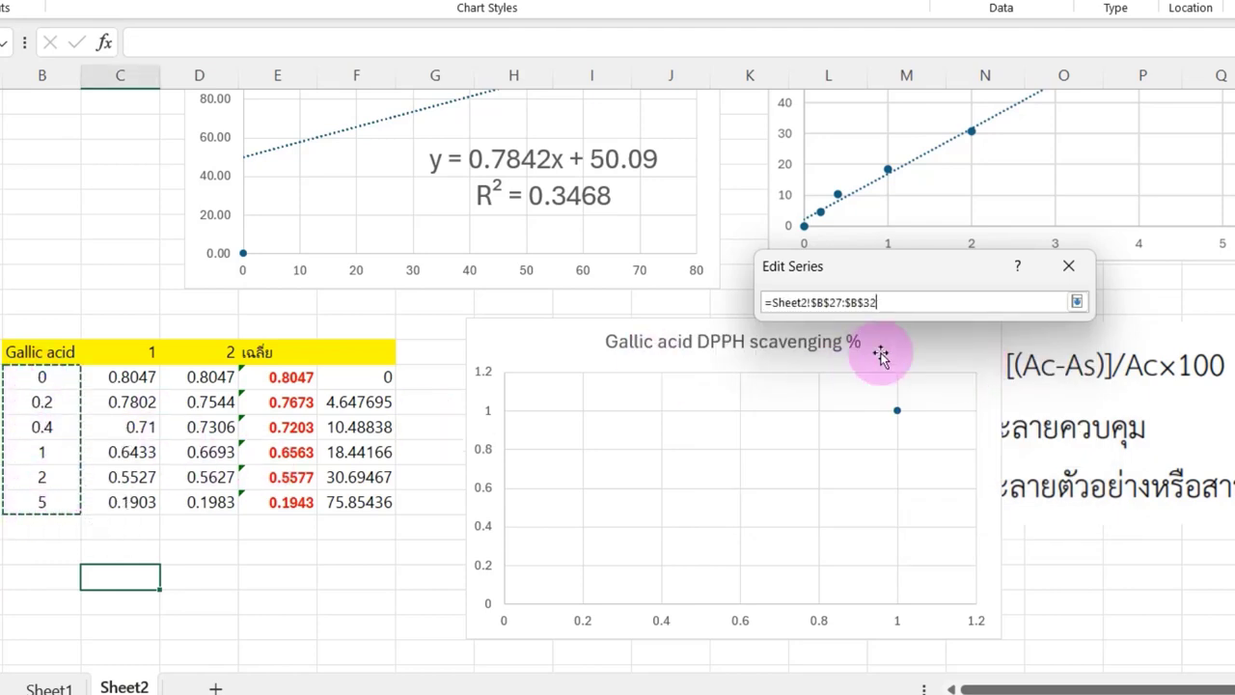
pyautogui.click(1077, 302)
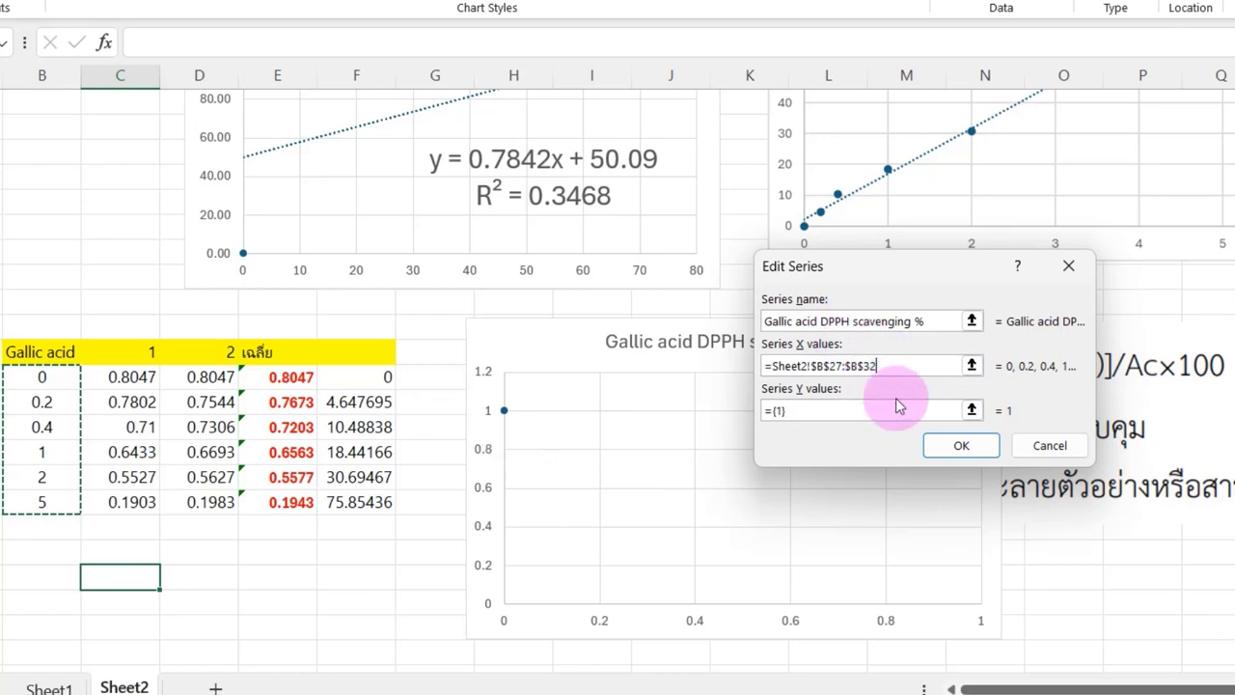
pyautogui.click(970, 412)
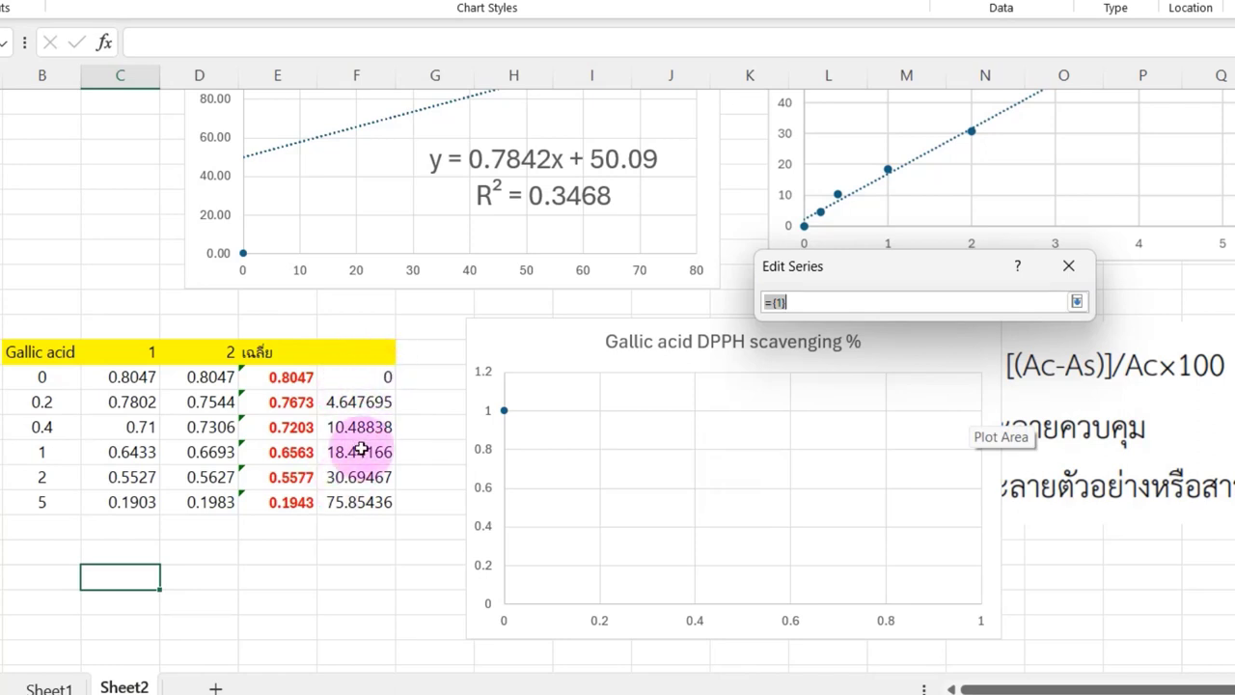
pyautogui.click(371, 377)
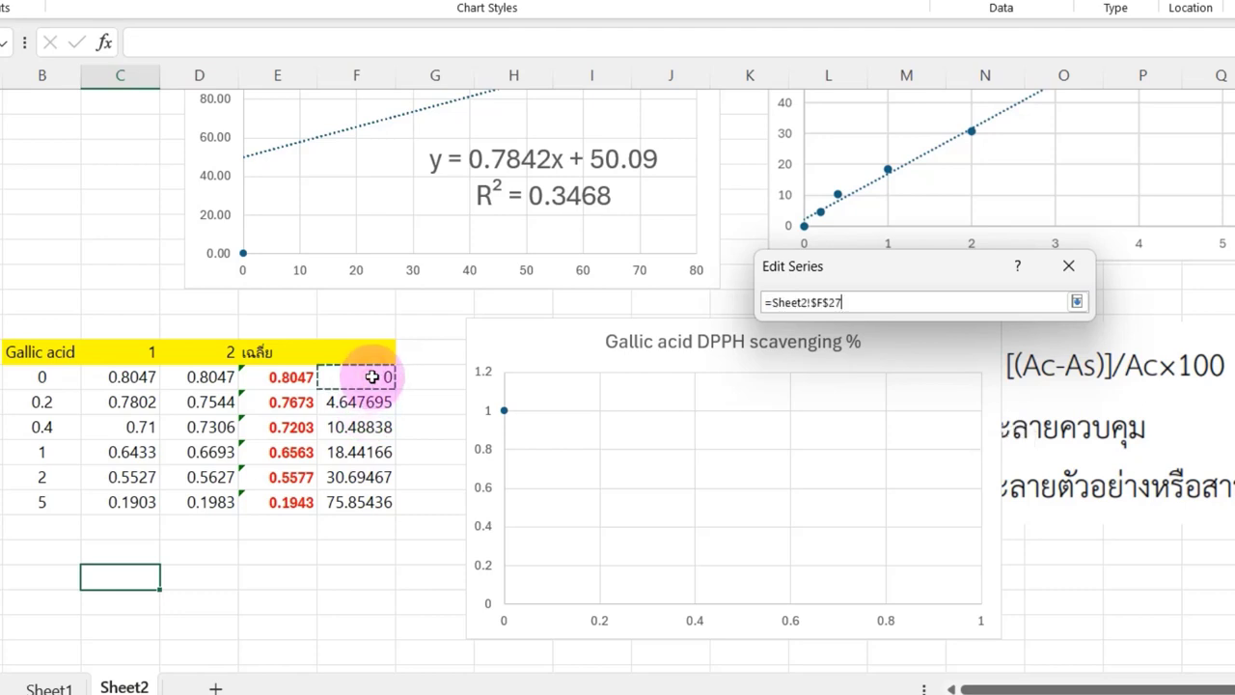
pyautogui.moveTo(372, 377); pyautogui.dragTo(373, 501)
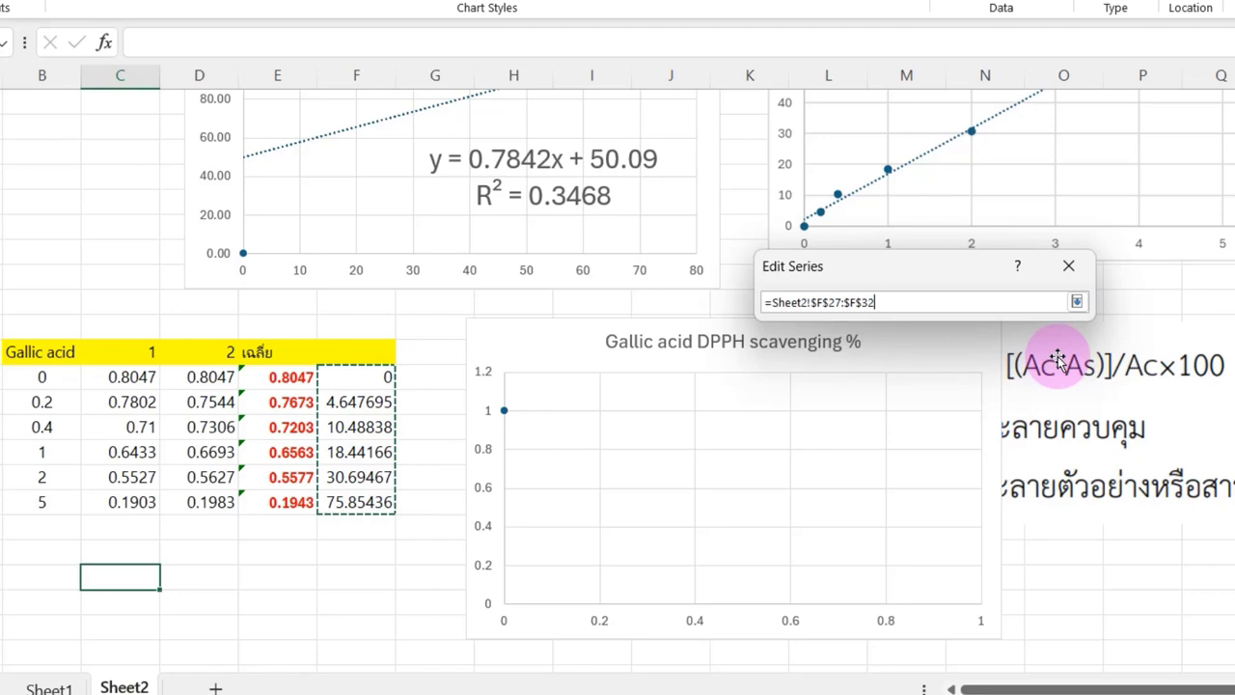
pyautogui.press('Return')
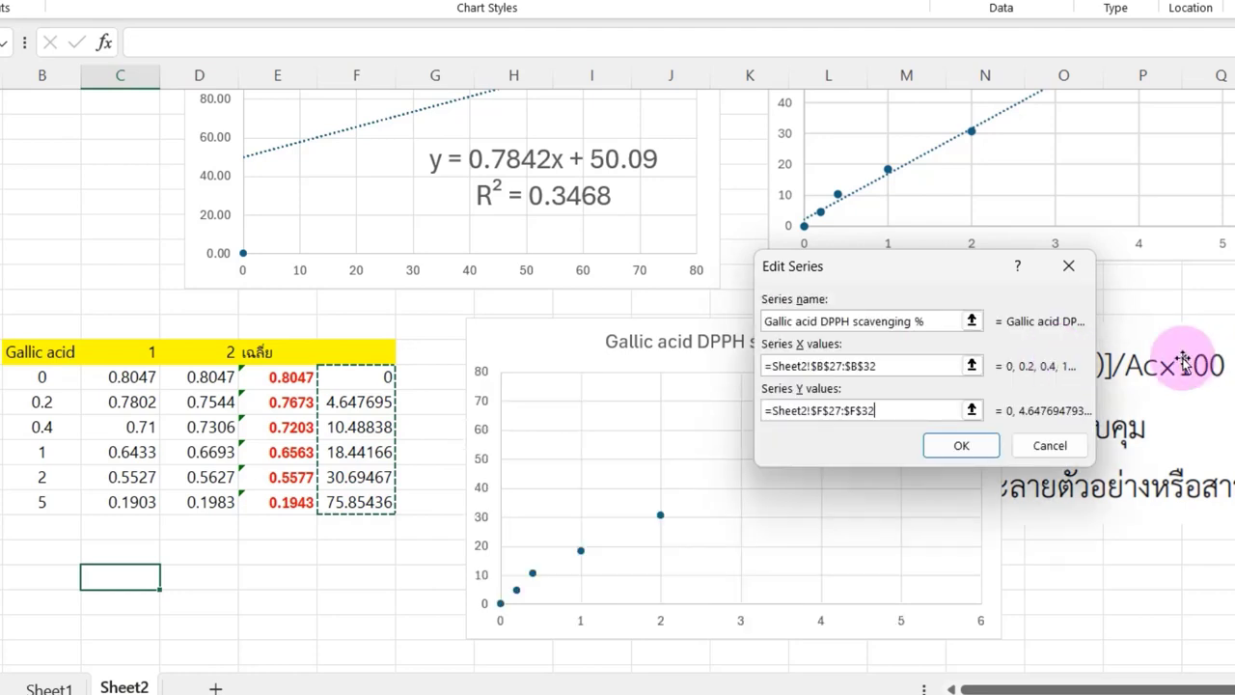
pyautogui.click(970, 445)
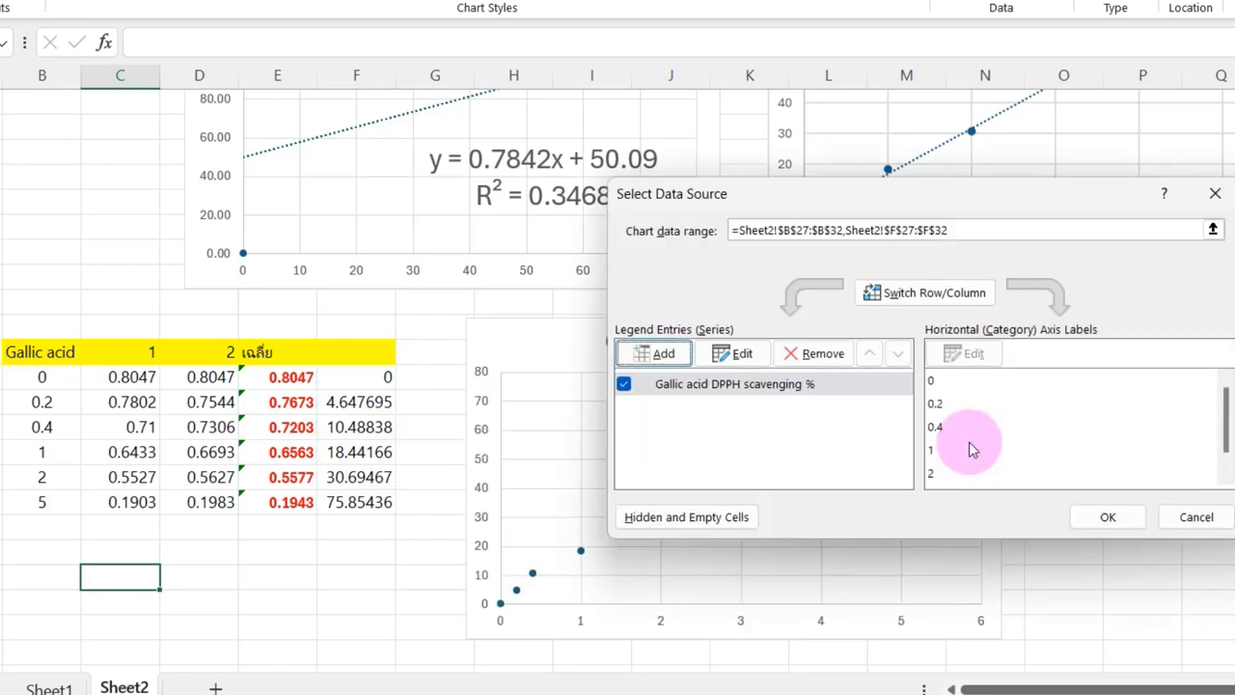
pyautogui.click(1104, 519)
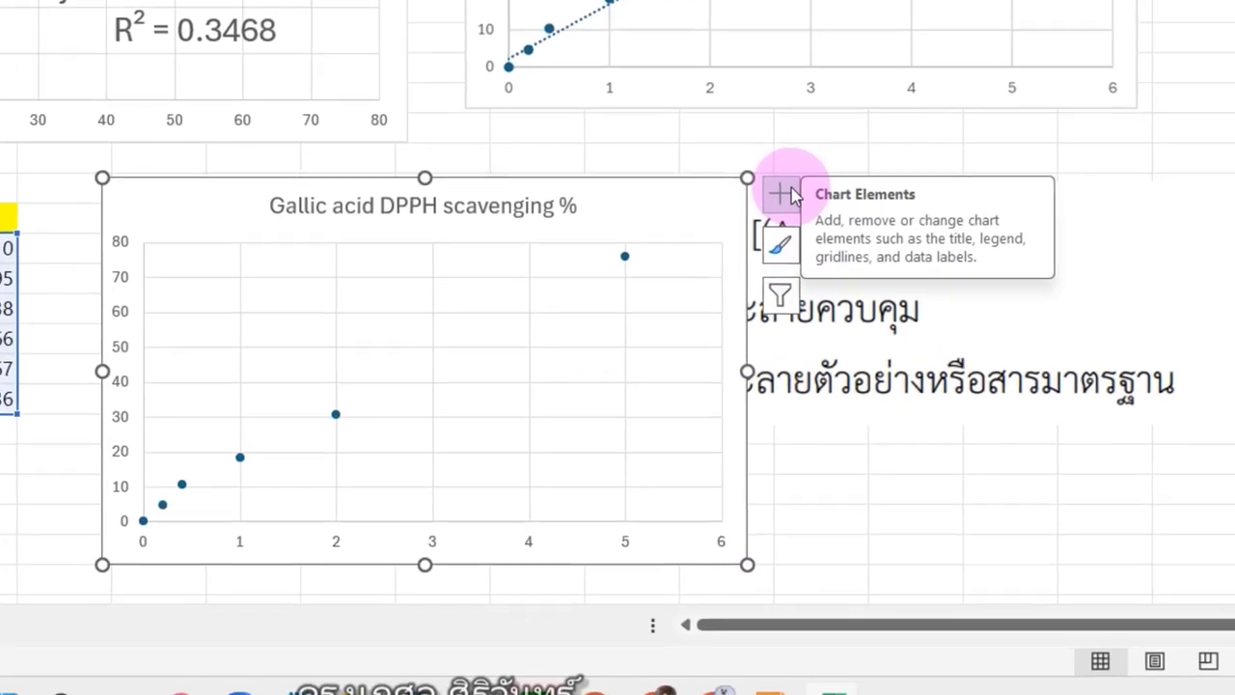
# - Add a linear trendline displaying its equation y = 14.736x + 2.233 and R²
pyautogui.click(1032, 333)
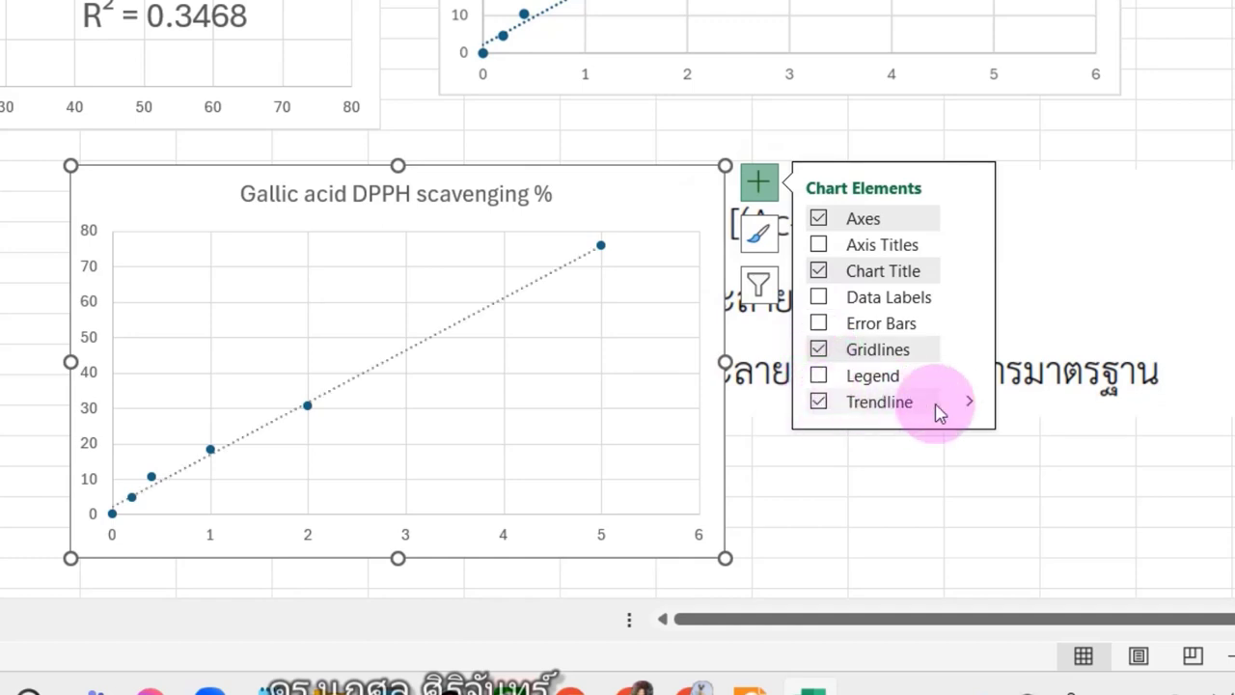
pyautogui.click(969, 402)
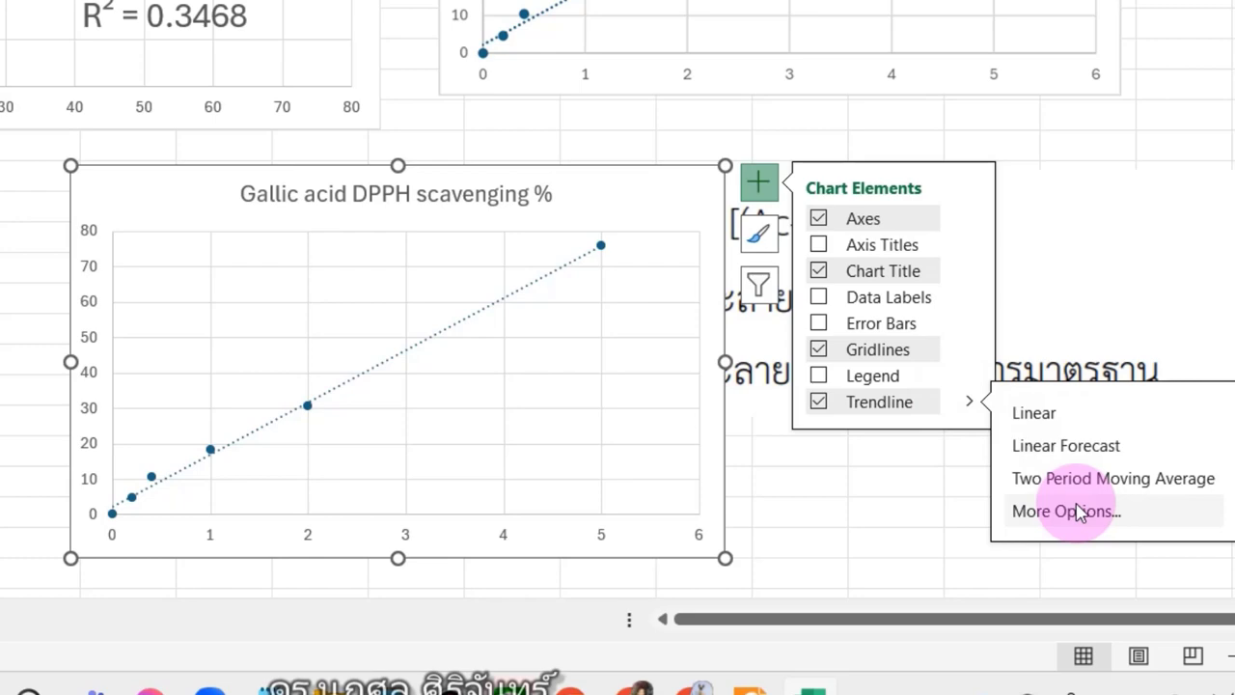
pyautogui.click(1078, 512)
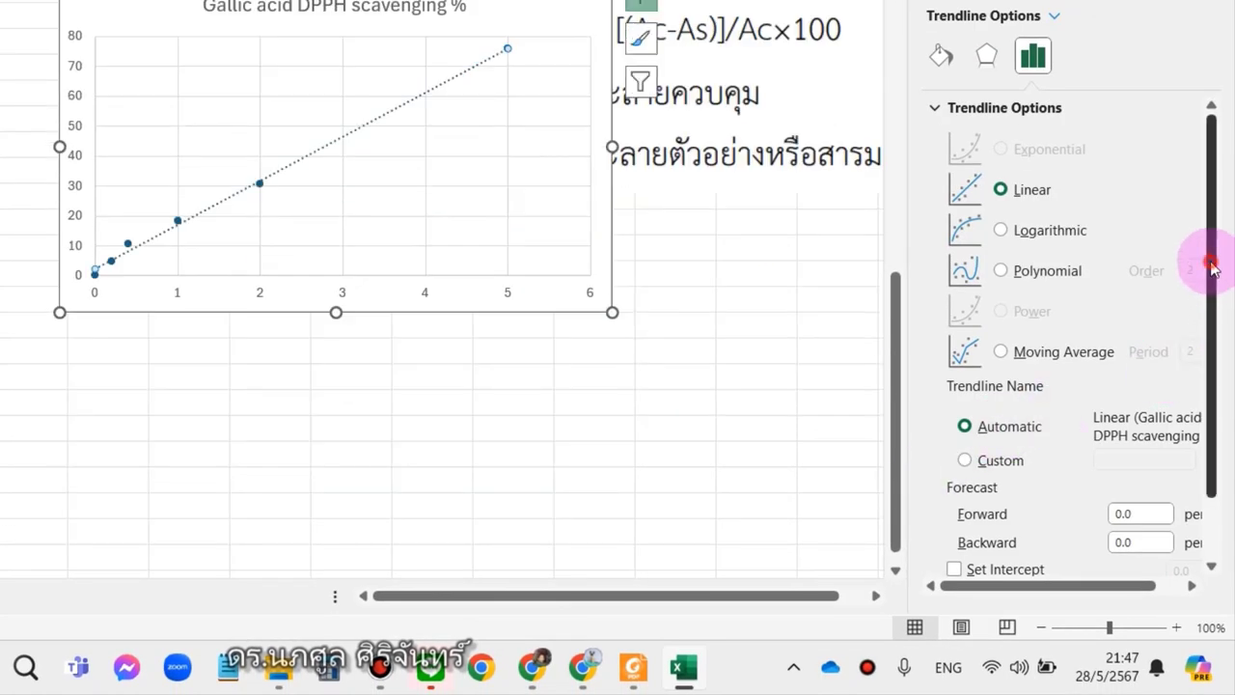
pyautogui.moveTo(1213, 262); pyautogui.dragTo(1211, 404)
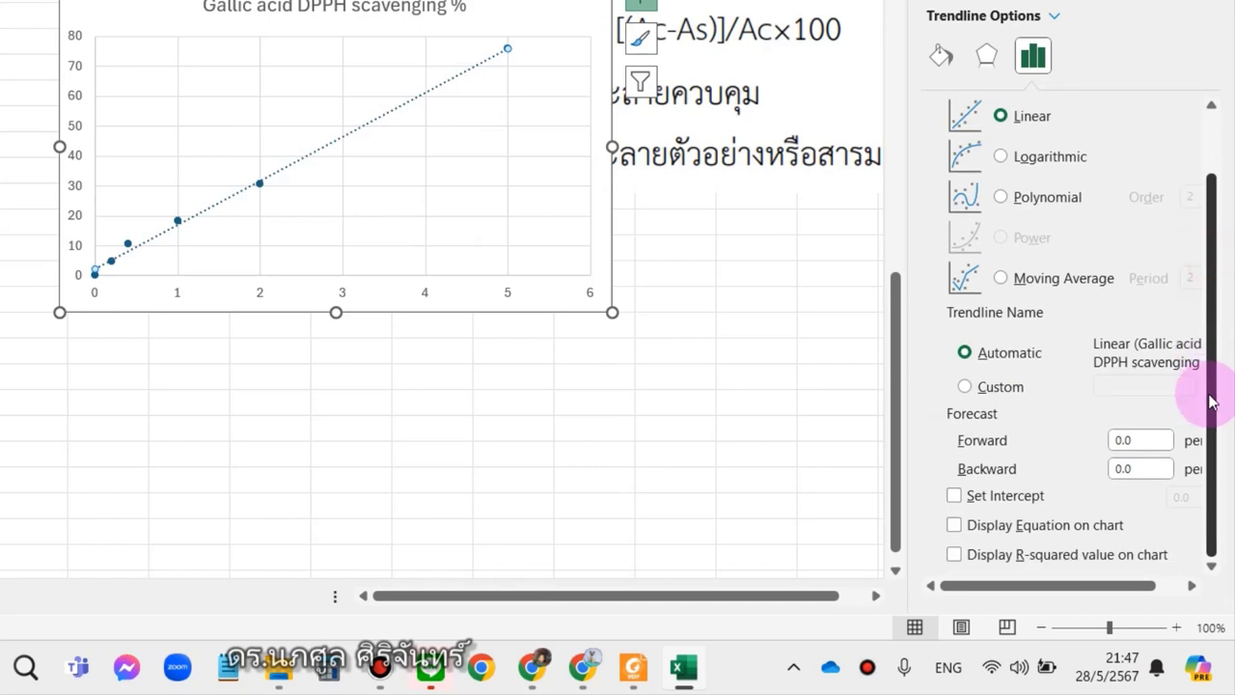
pyautogui.click(953, 557)
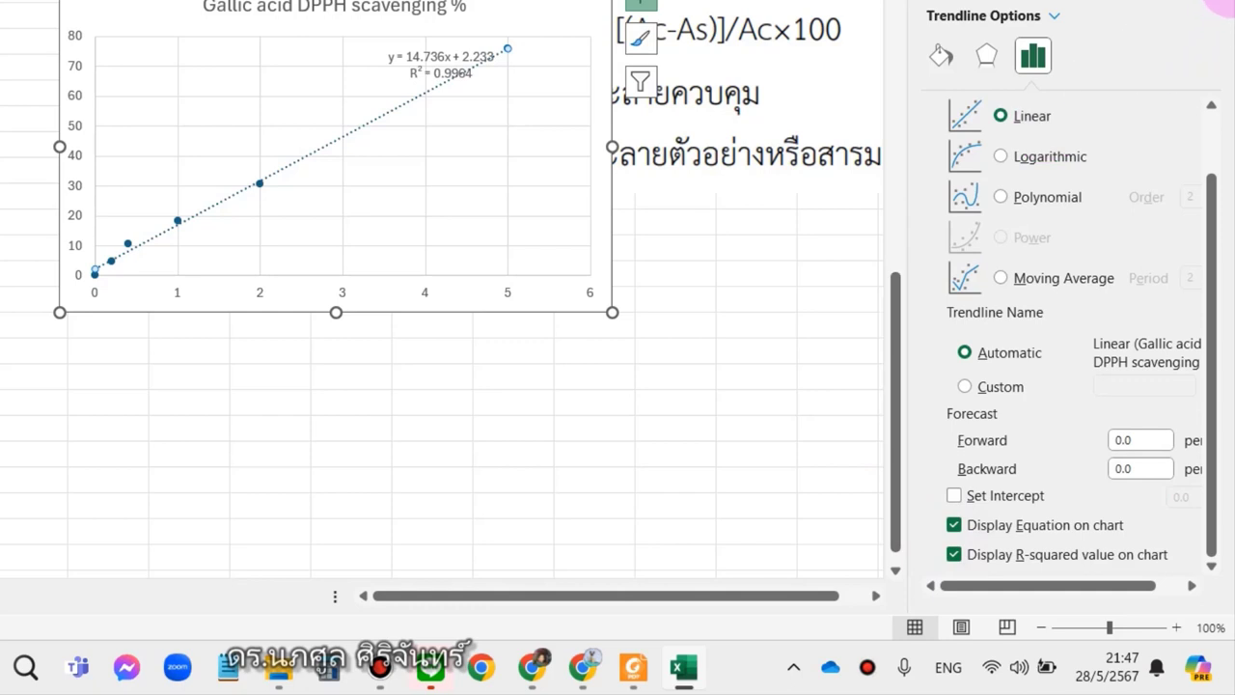
pyautogui.click(1208, 3)
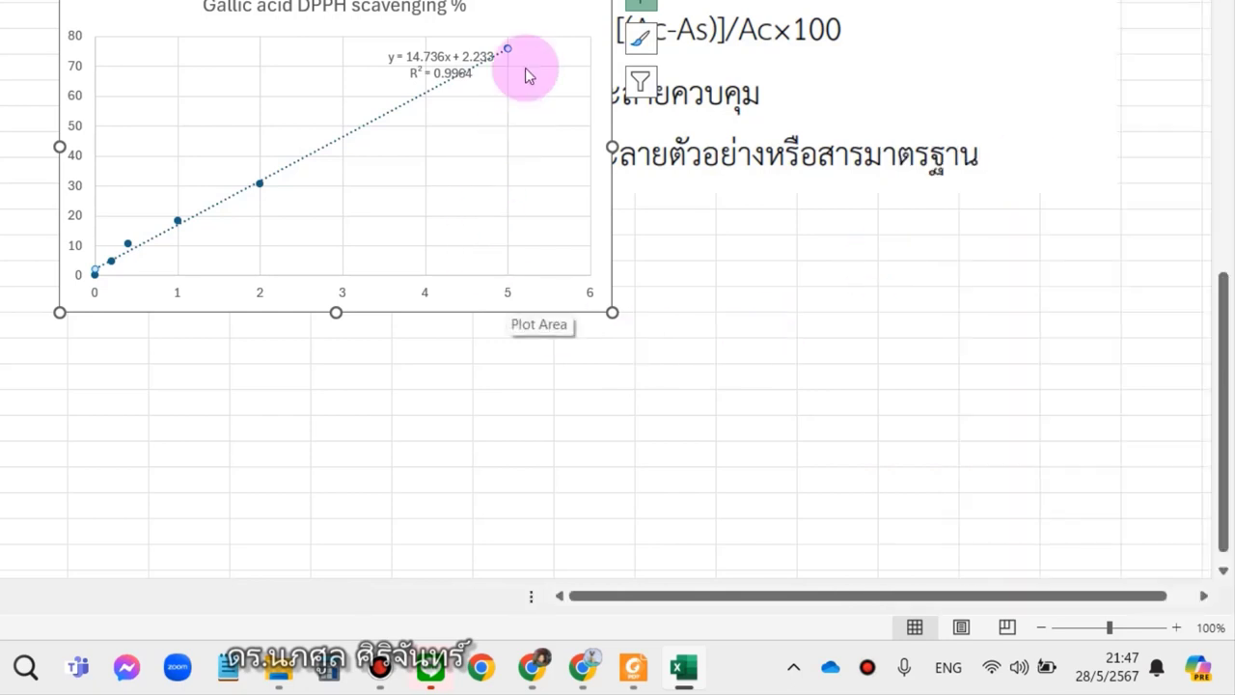
# - Reposition the chart, enlarge the equation label to 14 pt, and shift it left
pyautogui.moveTo(543, 4); pyautogui.dragTo(470, 147)
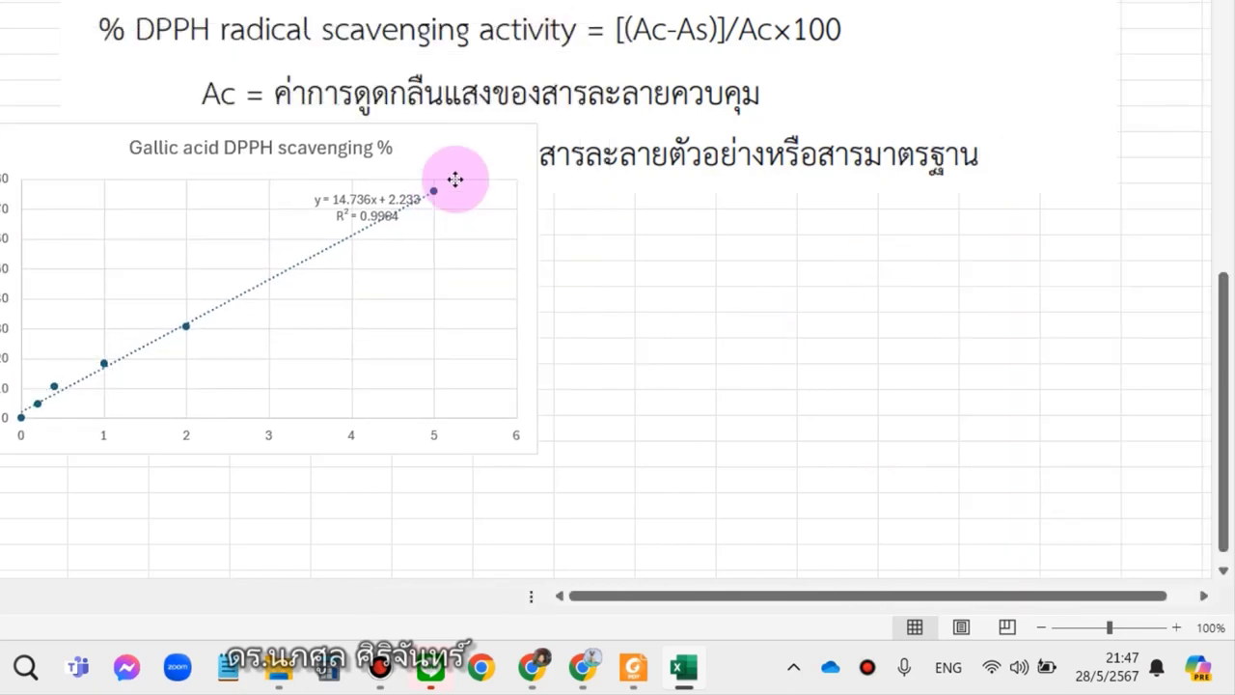
pyautogui.click(1177, 627)
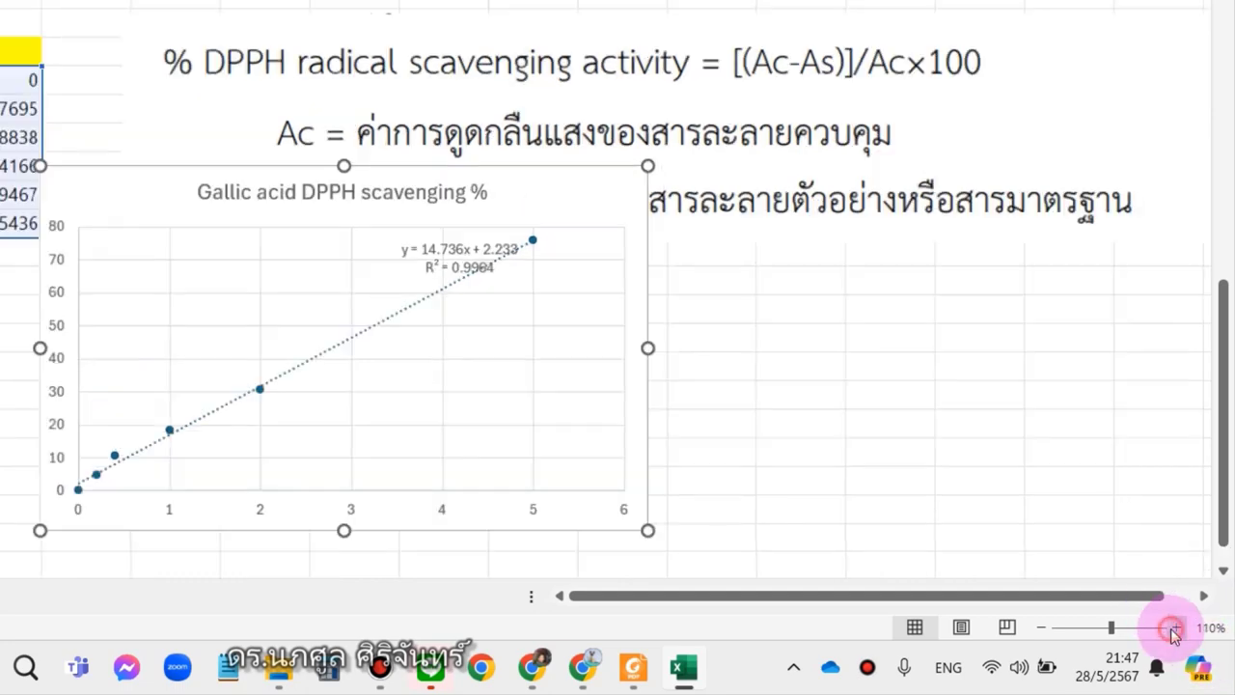
pyautogui.click(430, 253)
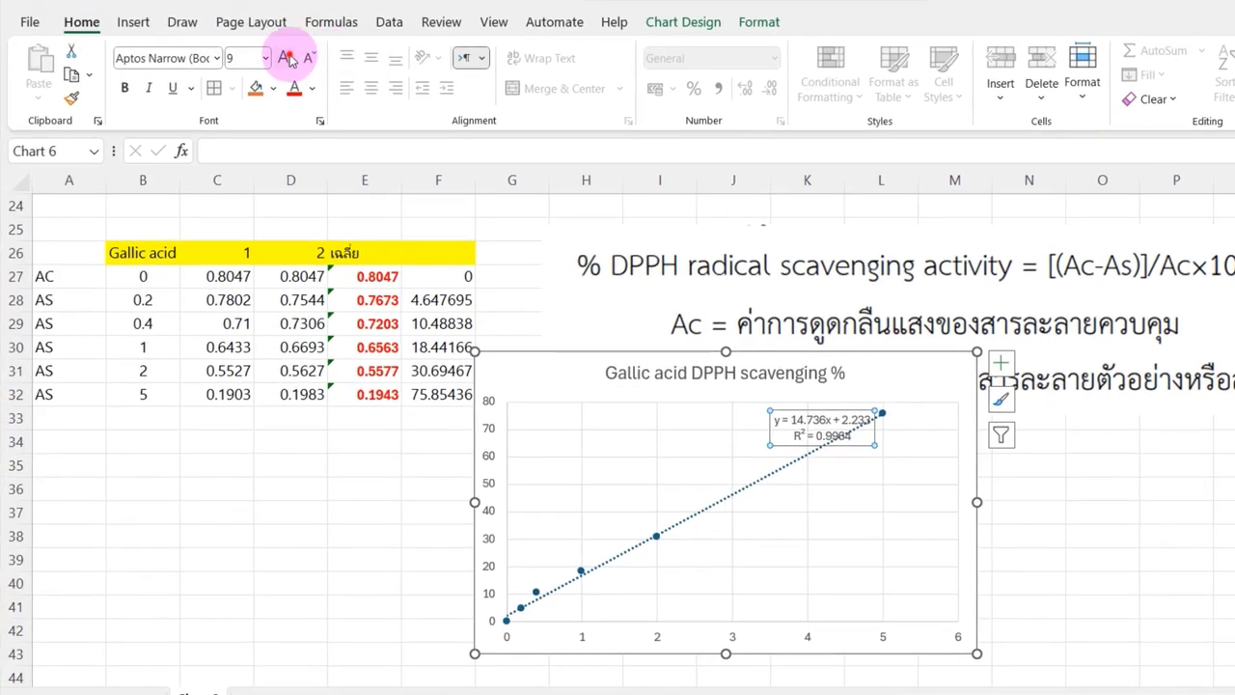
pyautogui.click(286, 58)
pyautogui.click(287, 57)
pyautogui.click(286, 57)
pyautogui.click(286, 58)
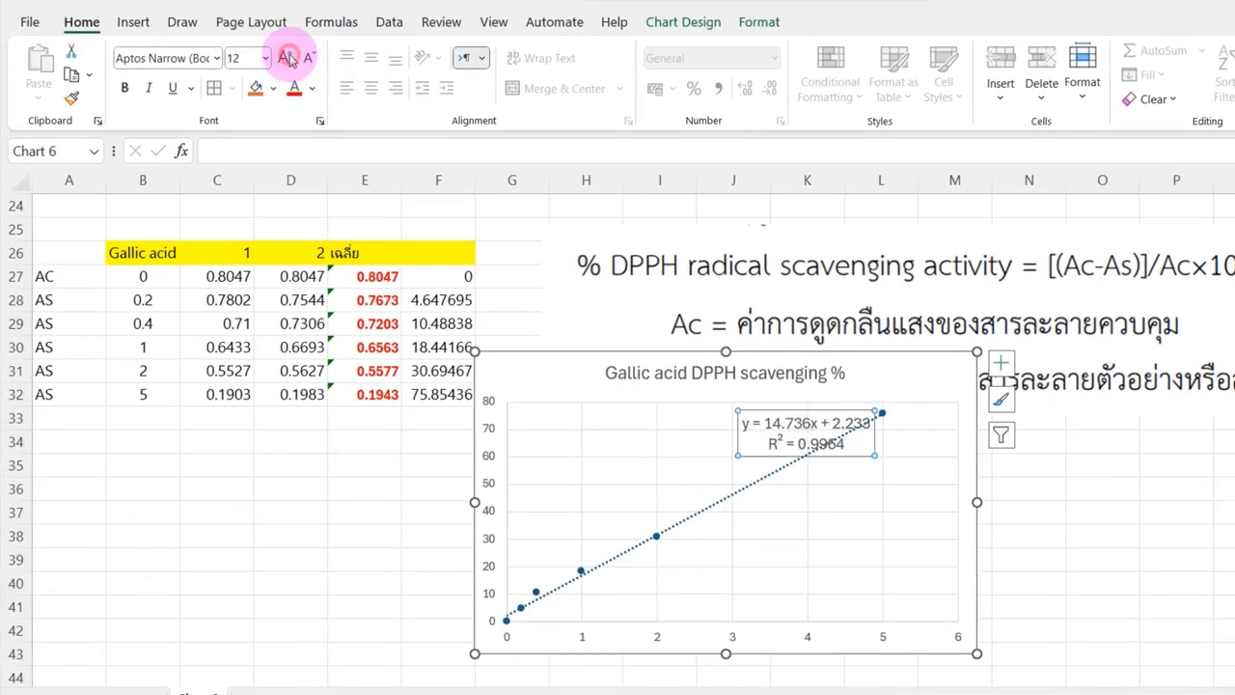
pyautogui.moveTo(794, 411); pyautogui.dragTo(705, 413)
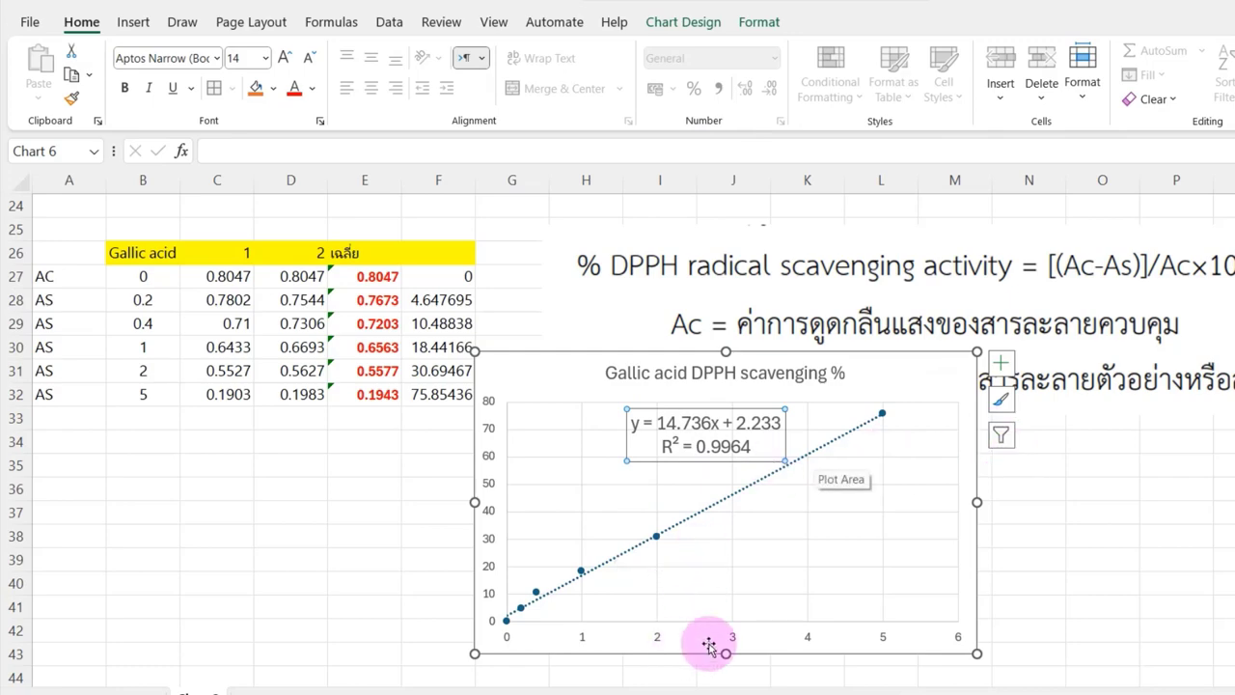
# - Add axis titles ความเข้มข้นของ Gallic Acid (ug/ml) and % DPPH Radical scavenging activity
pyautogui.click(1001, 367)
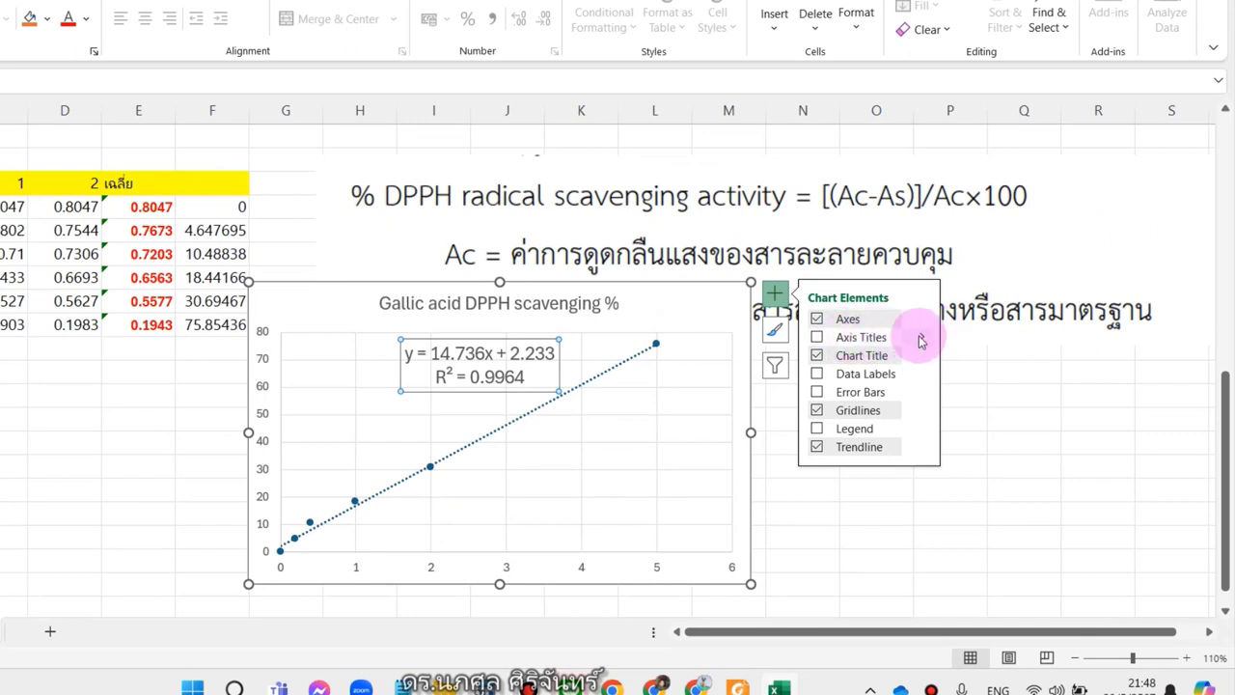
pyautogui.click(921, 339)
pyautogui.click(956, 343)
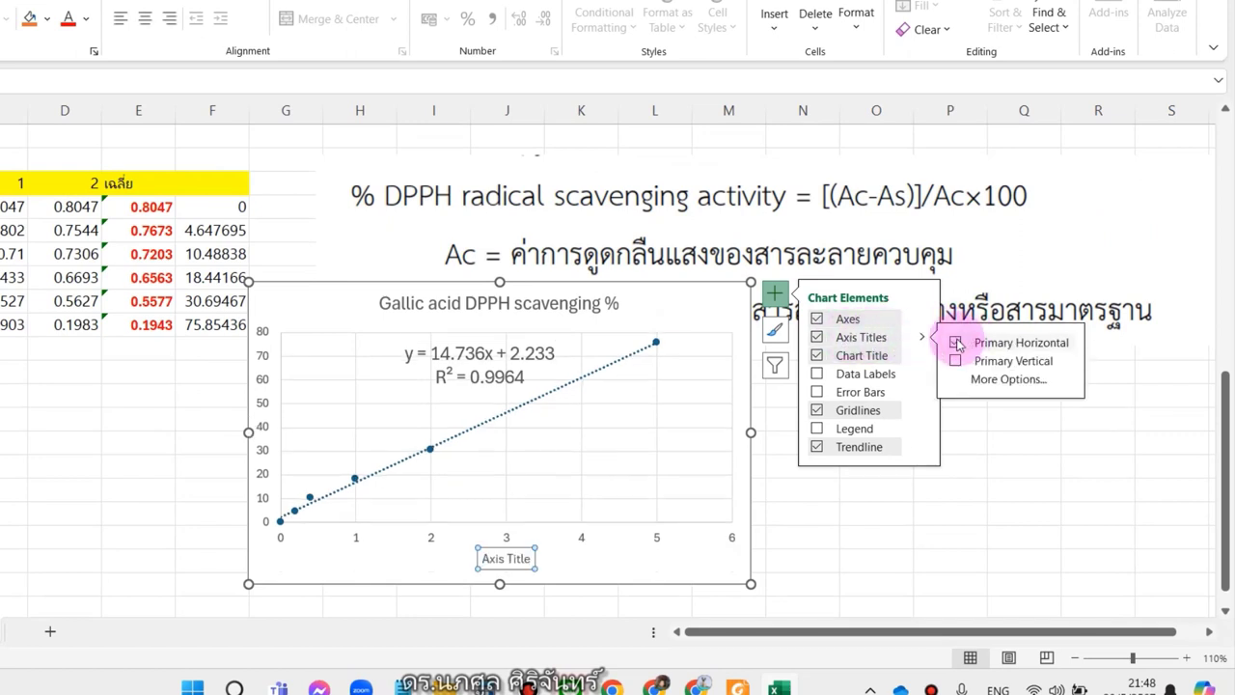
pyautogui.click(955, 361)
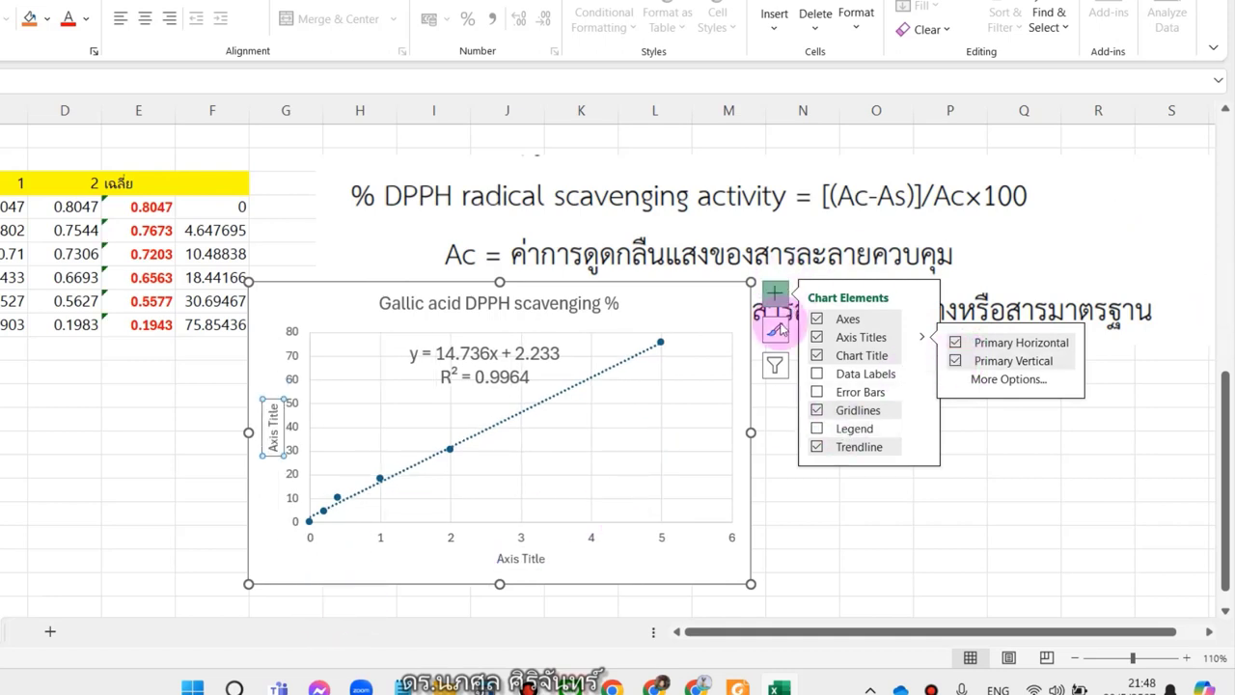
pyautogui.doubleClick(519, 559)
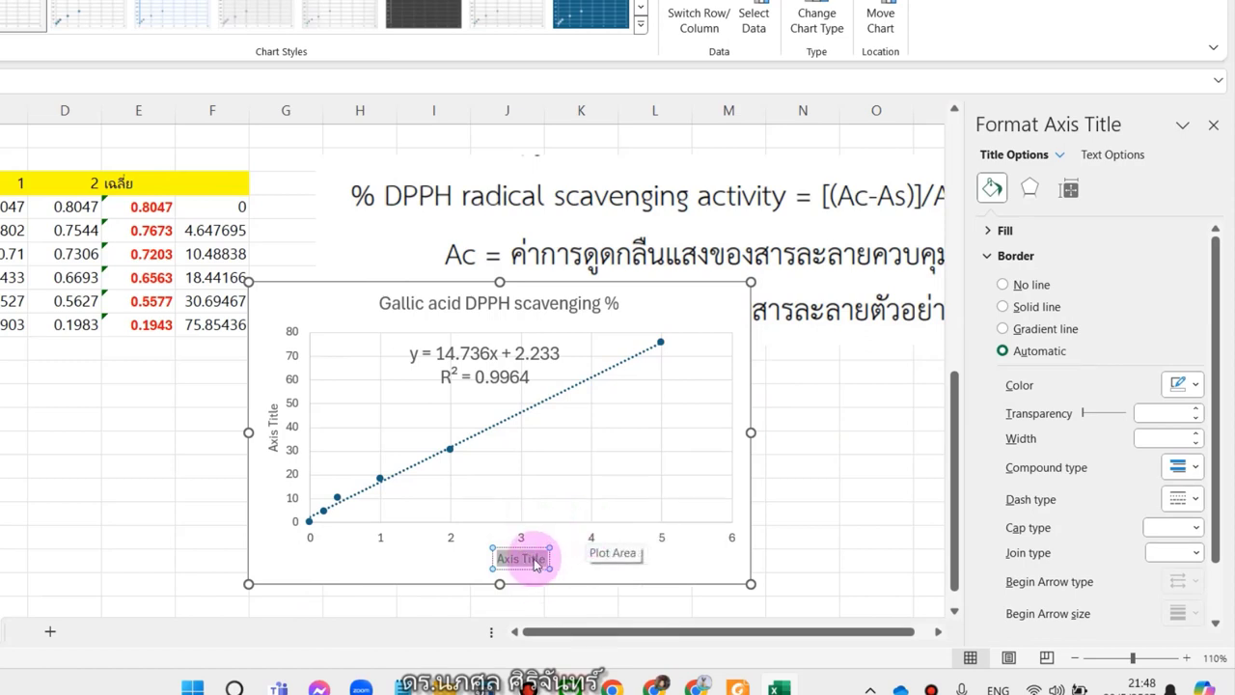
pyautogui.doubleClick(535, 560)
pyautogui.press('BackSpace')
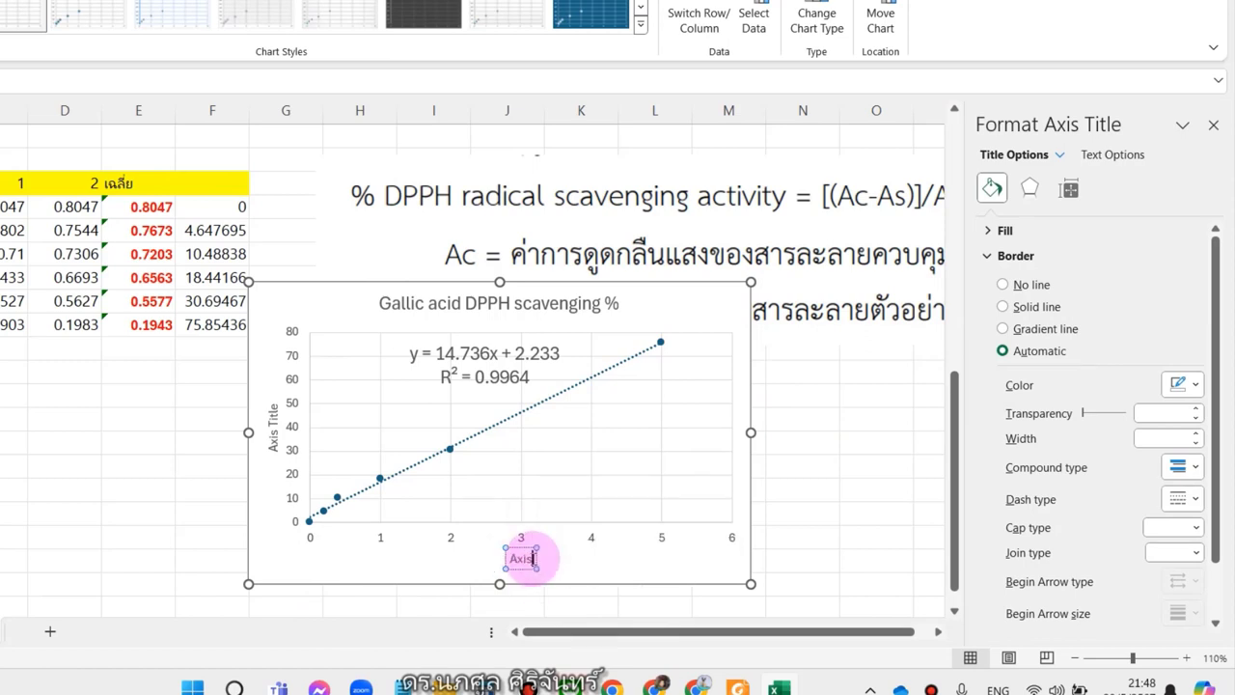
pyautogui.click(529, 560)
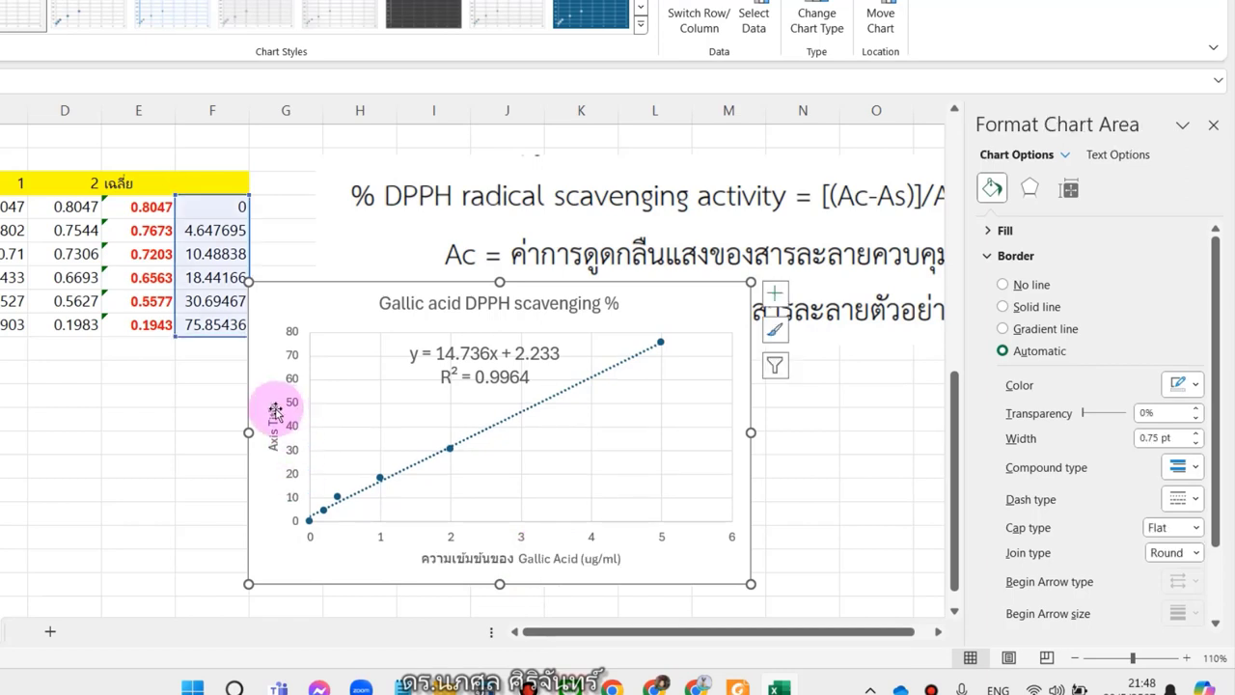
pyautogui.doubleClick(274, 413)
pyautogui.press('BackSpace')
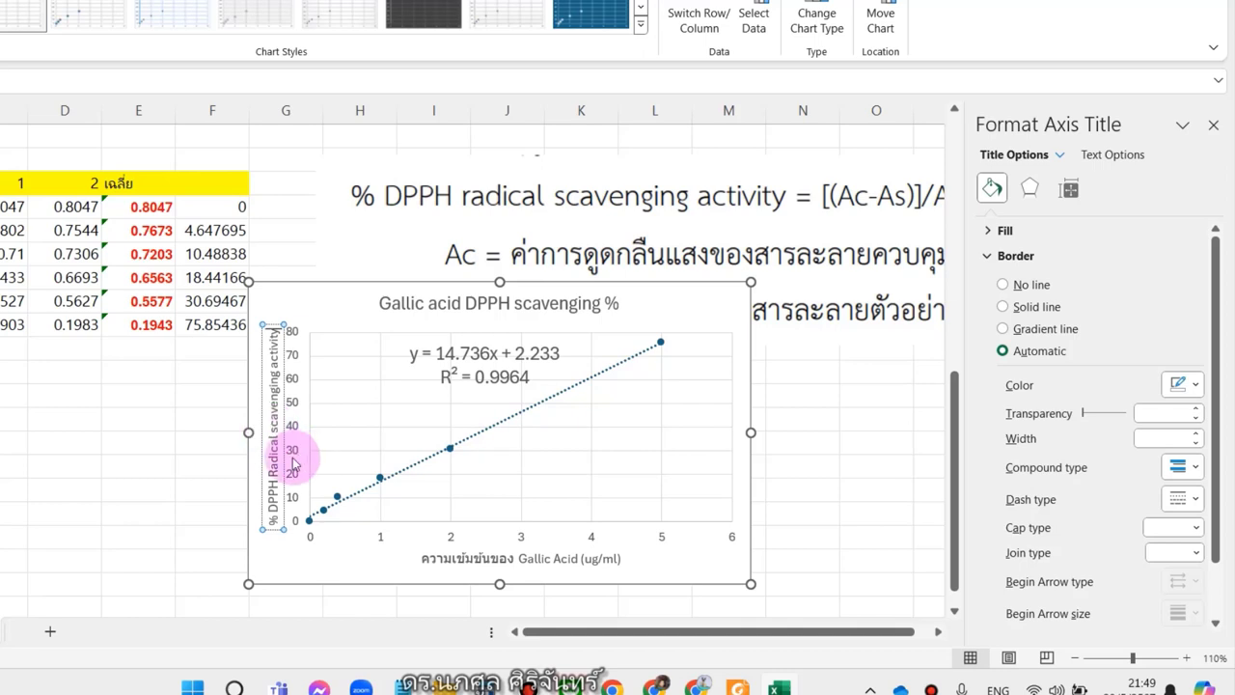
pyautogui.click(203, 446)
pyautogui.click(8, 418)
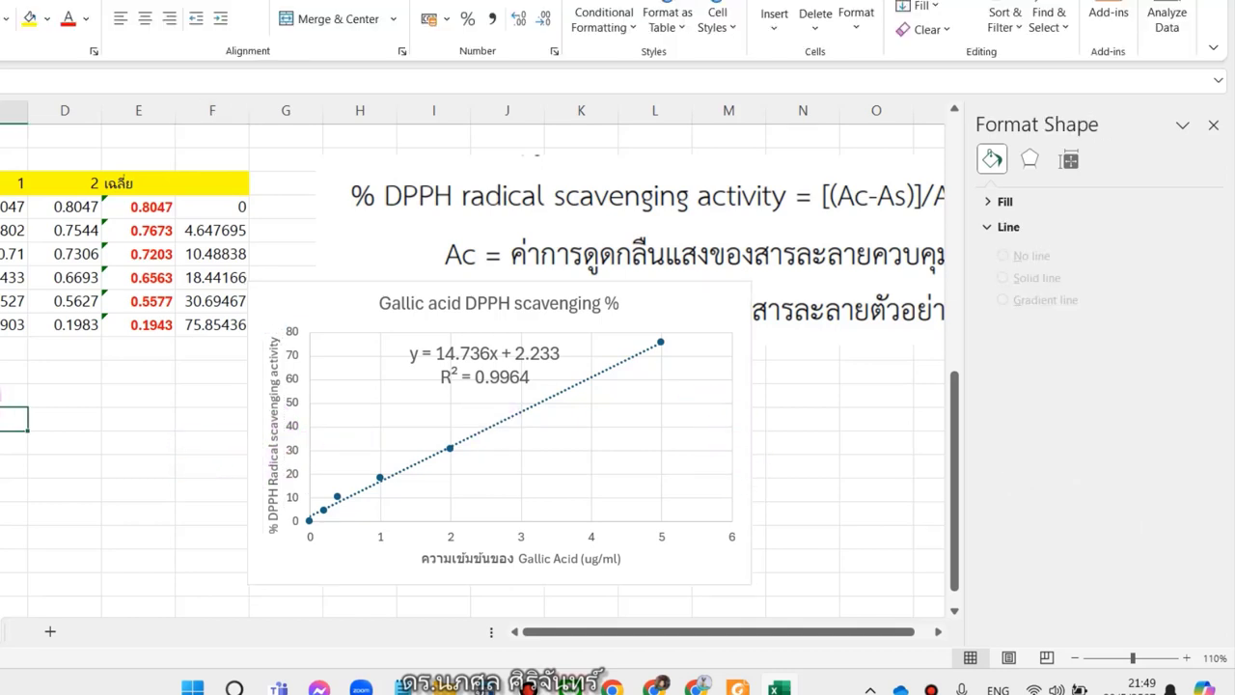
# - Enable Draw with Touch from the Draw tools
pyautogui.hotkey('alt', 'n')
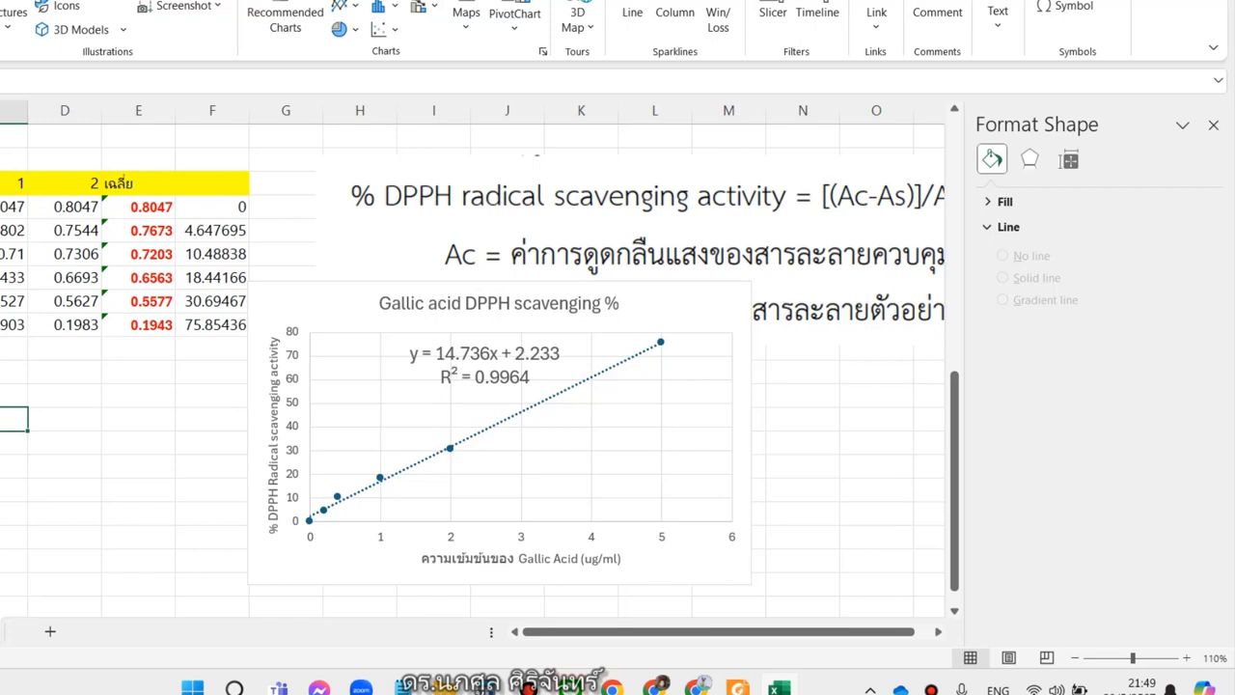
pyautogui.hotkey('alt', 'j')
pyautogui.press('i')
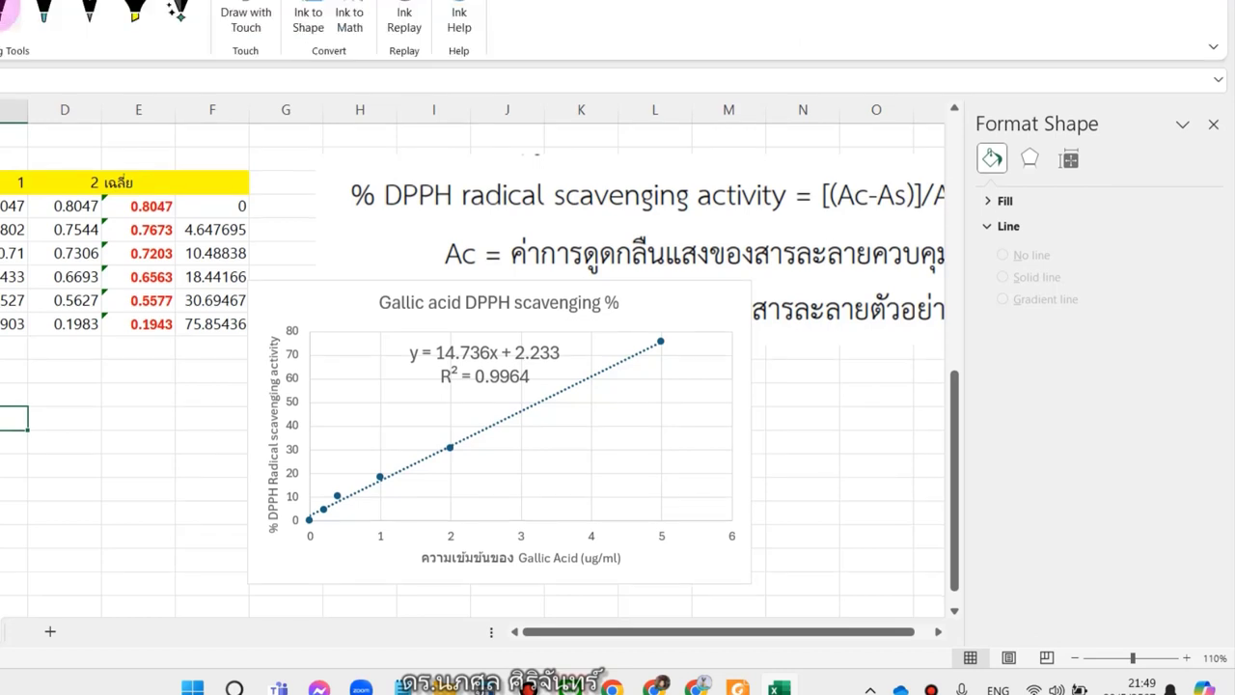
pyautogui.press('t')
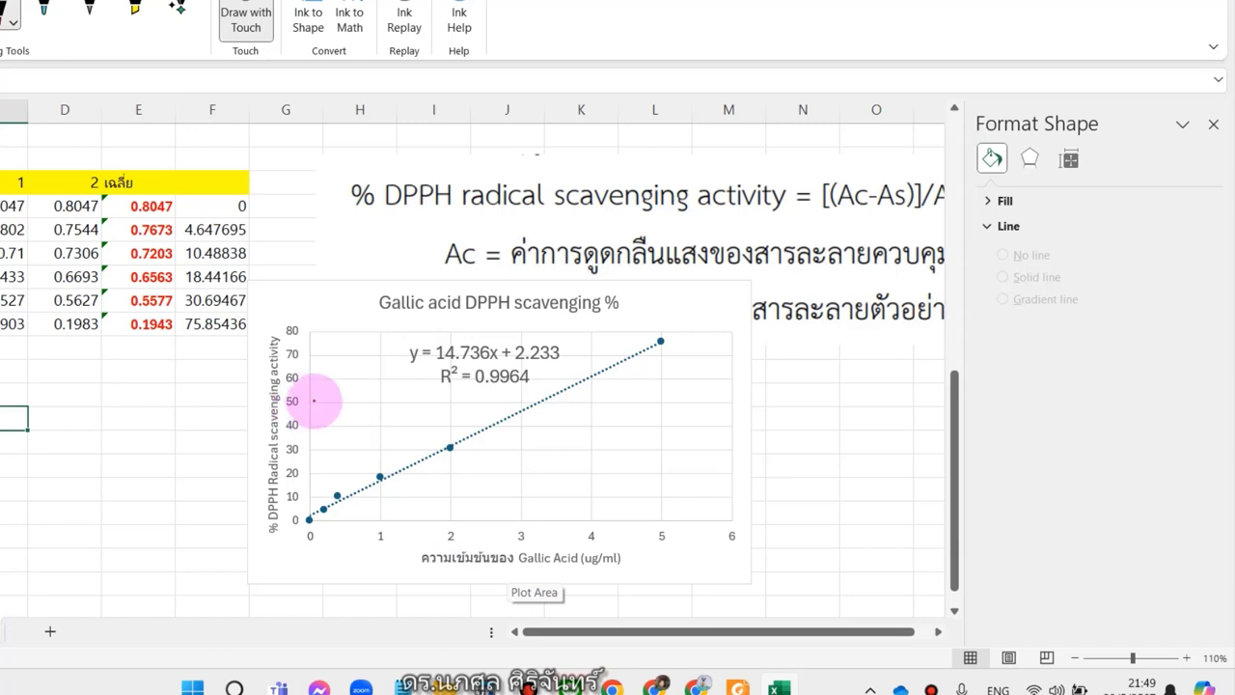
pyautogui.moveTo(310, 401); pyautogui.dragTo(538, 403)
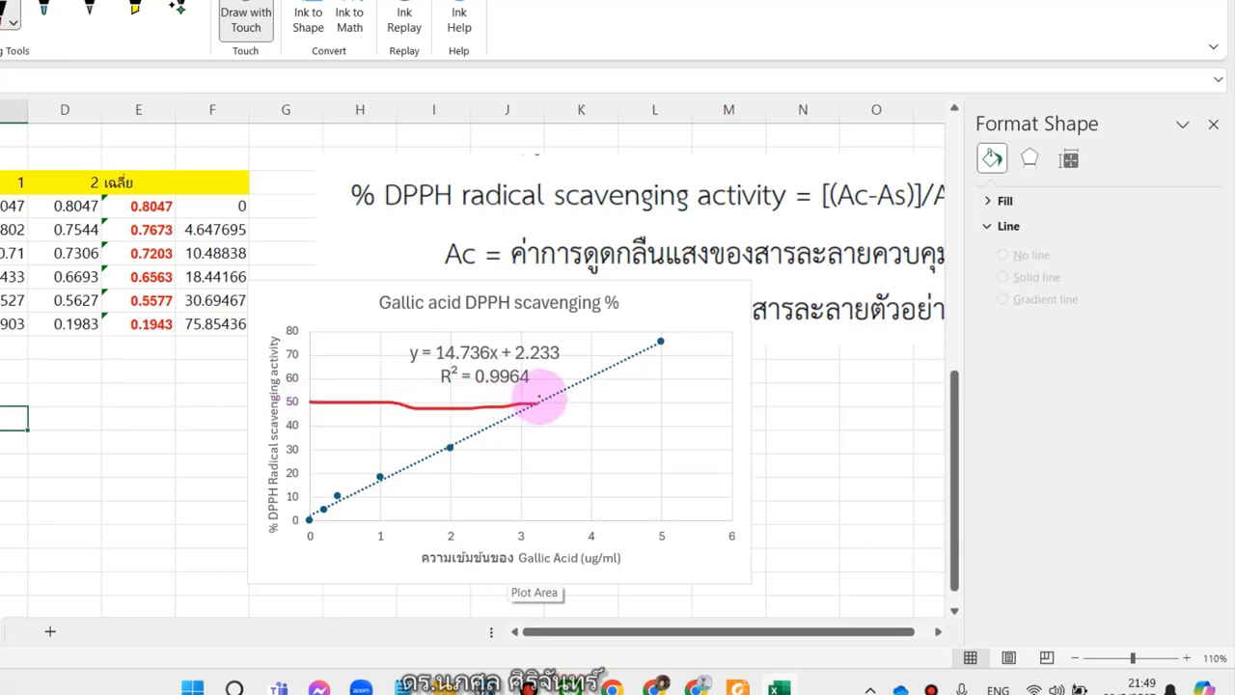
pyautogui.moveTo(538, 403); pyautogui.dragTo(544, 523)
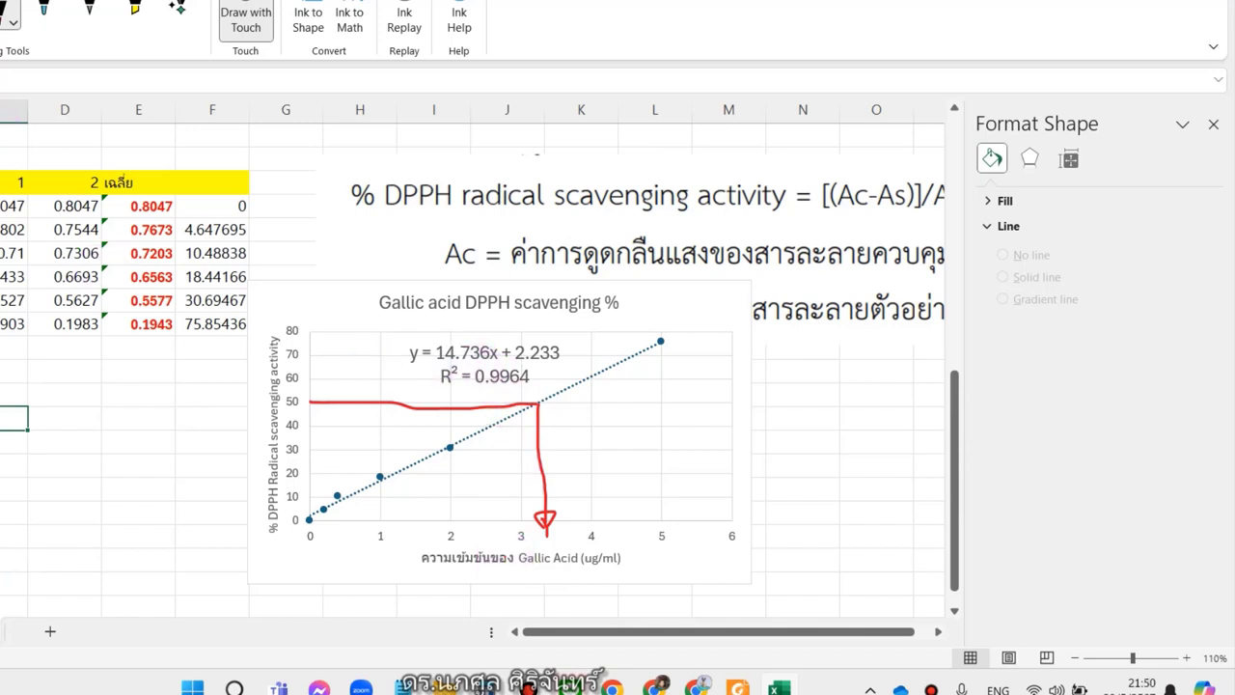
pyautogui.click(366, 405)
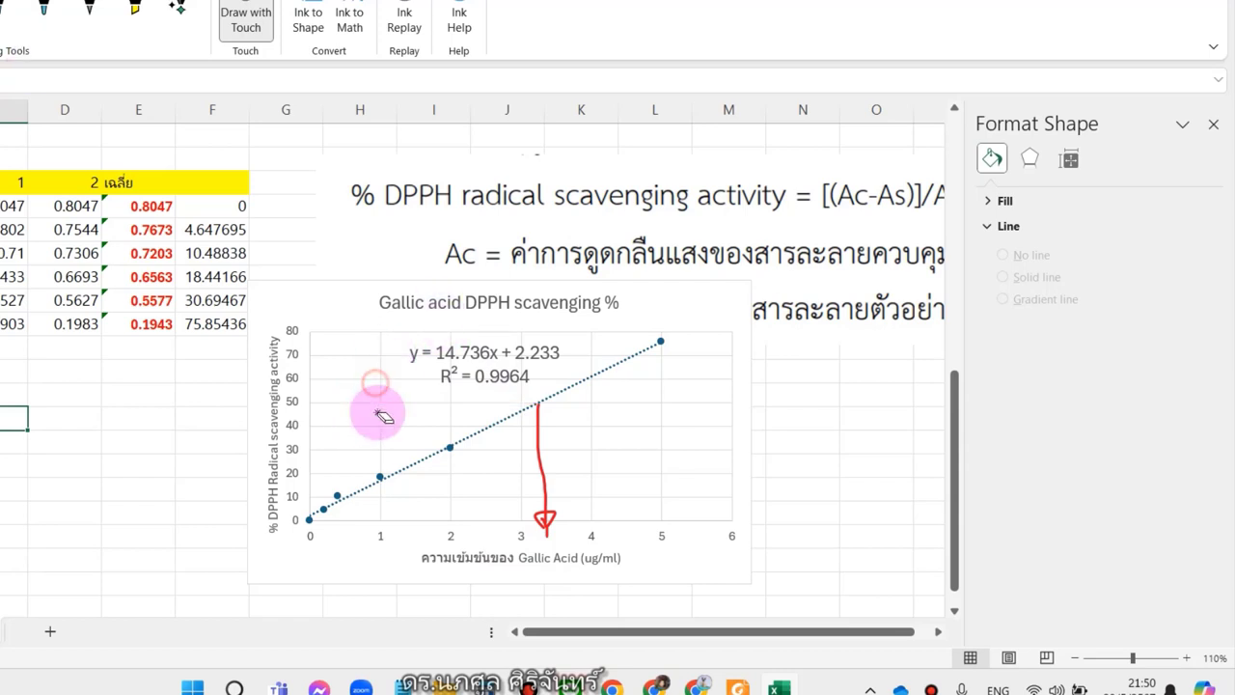
pyautogui.moveTo(490, 447); pyautogui.dragTo(551, 469)
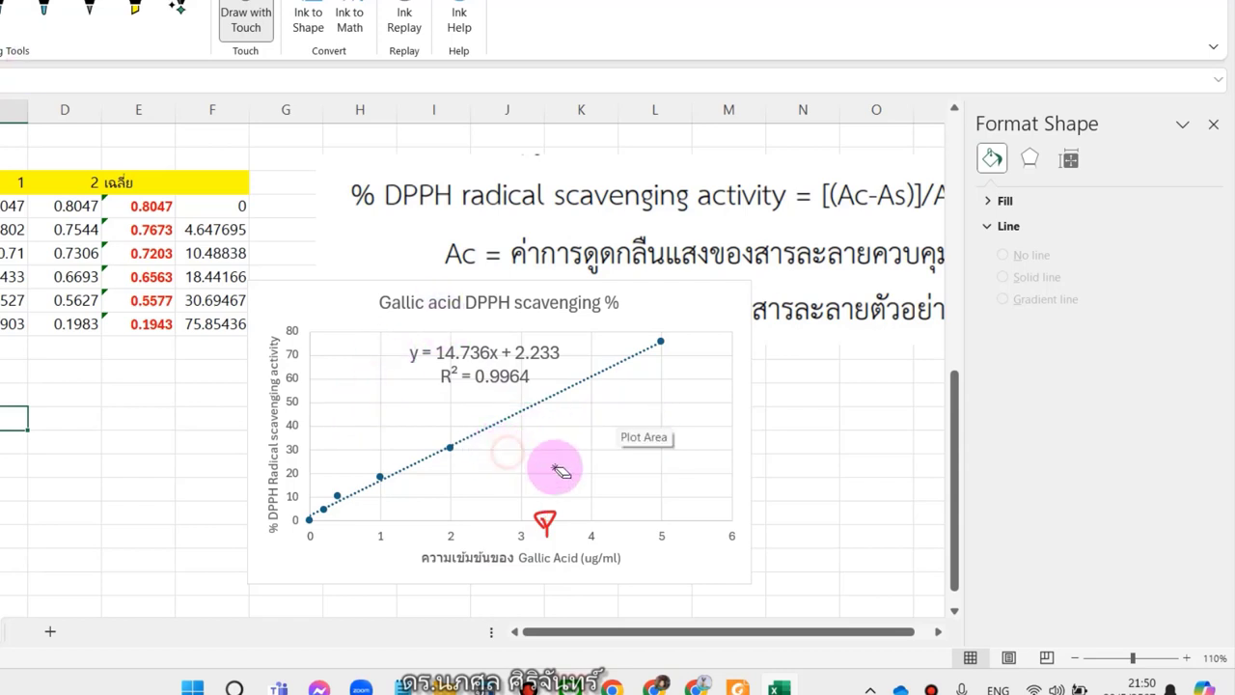
pyautogui.click(545, 519)
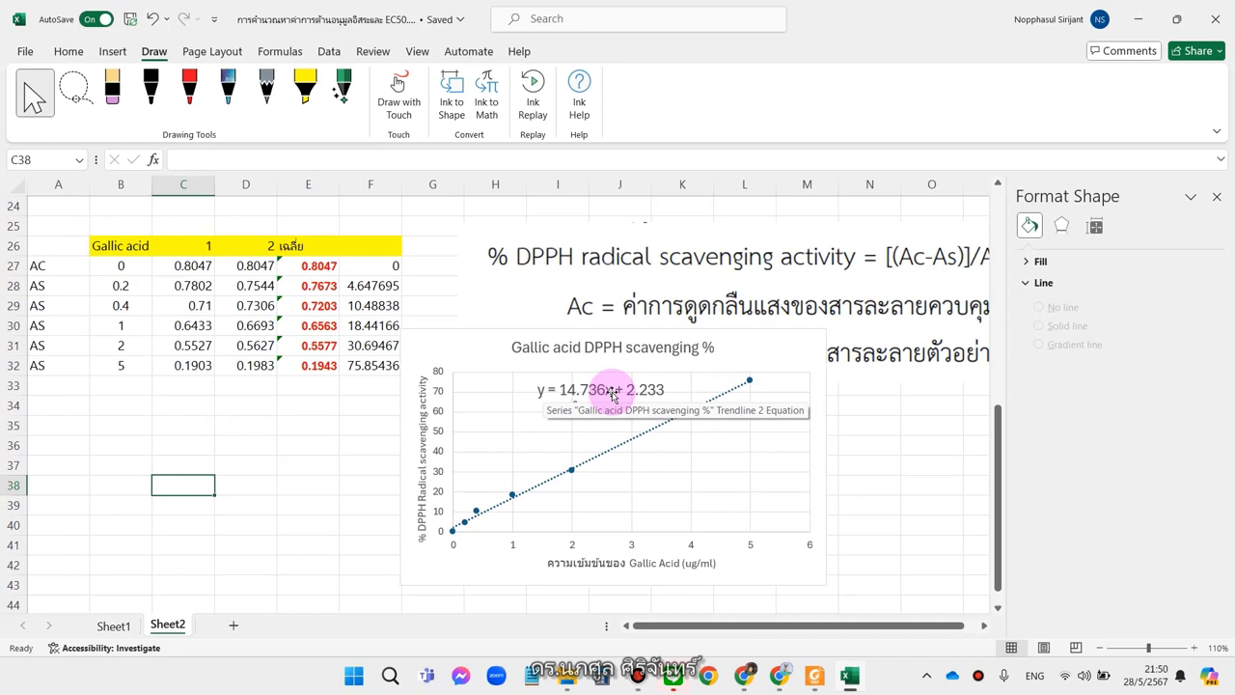
# - Enter y and 50 in B34:C34, and X with a ??????? placeholder in B35:C35
pyautogui.click(112, 407)
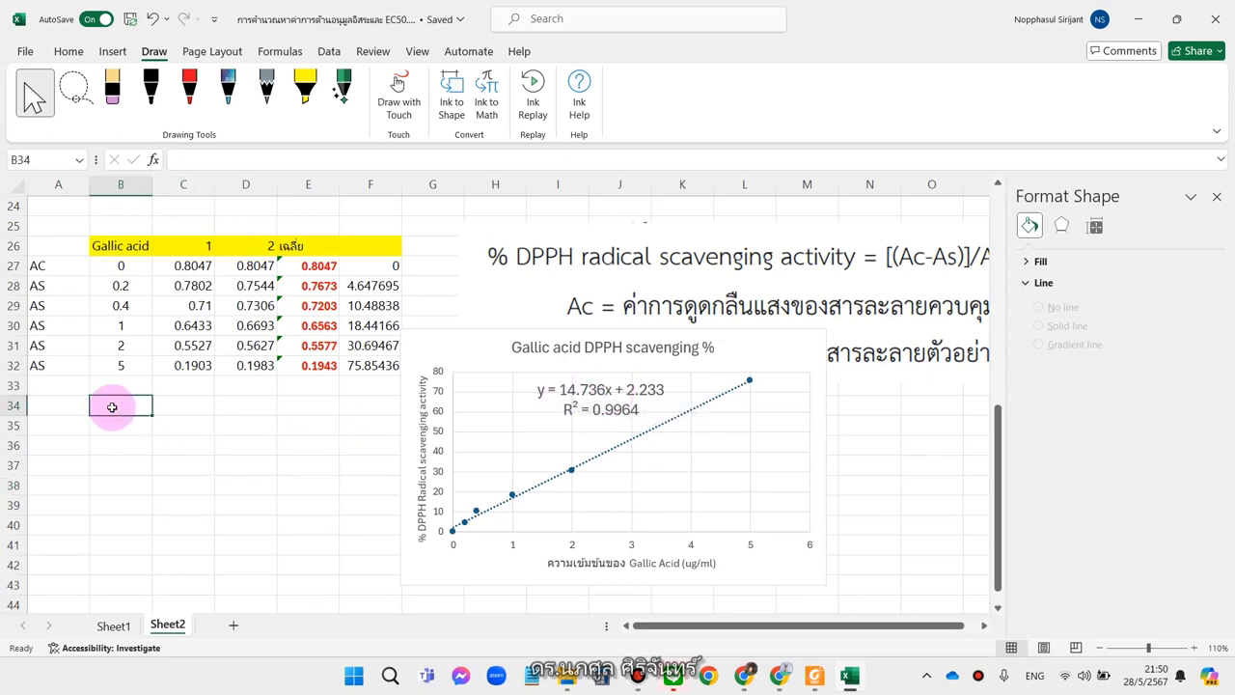
pyautogui.press('`')
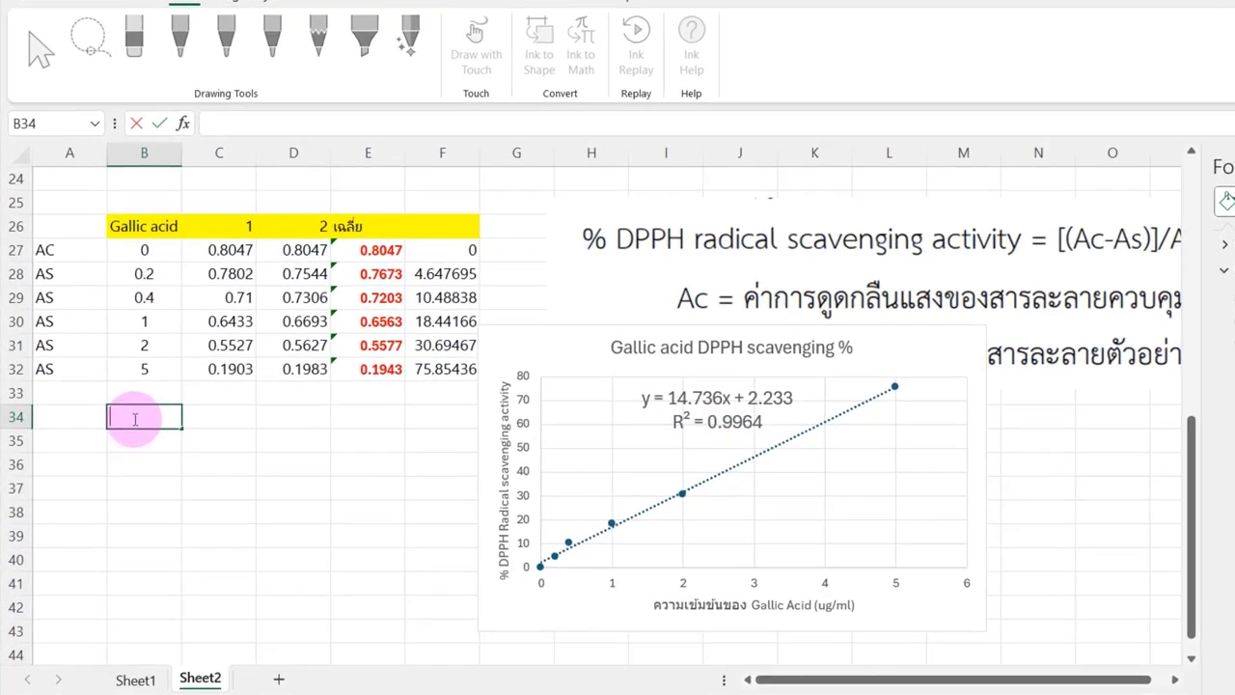
pyautogui.write('y')
pyautogui.press('Tab')
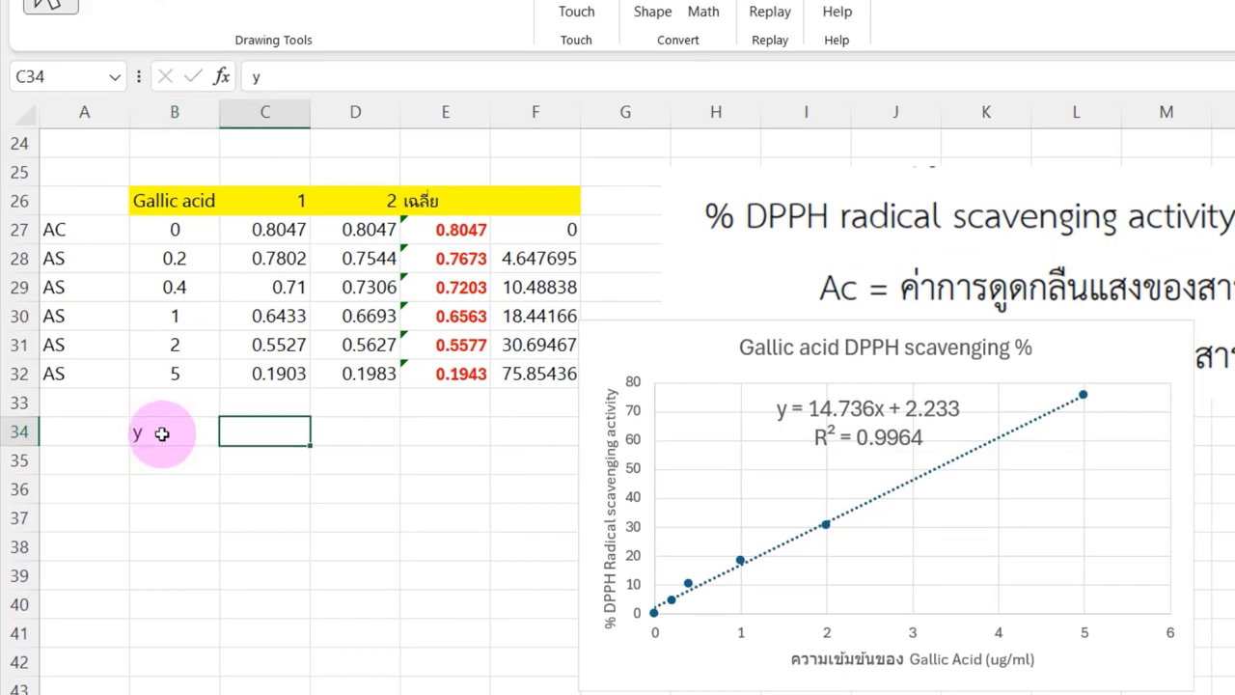
pyautogui.write('50')
pyautogui.press('Return')
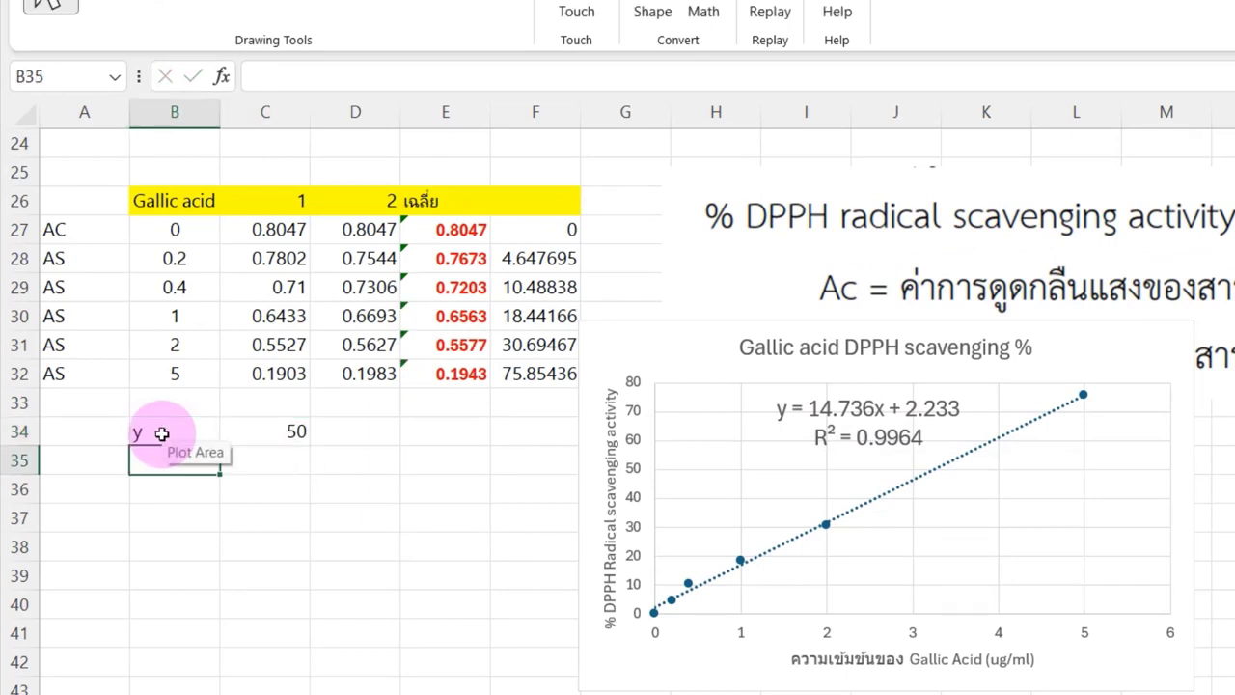
pyautogui.write('X')
pyautogui.press('Tab')
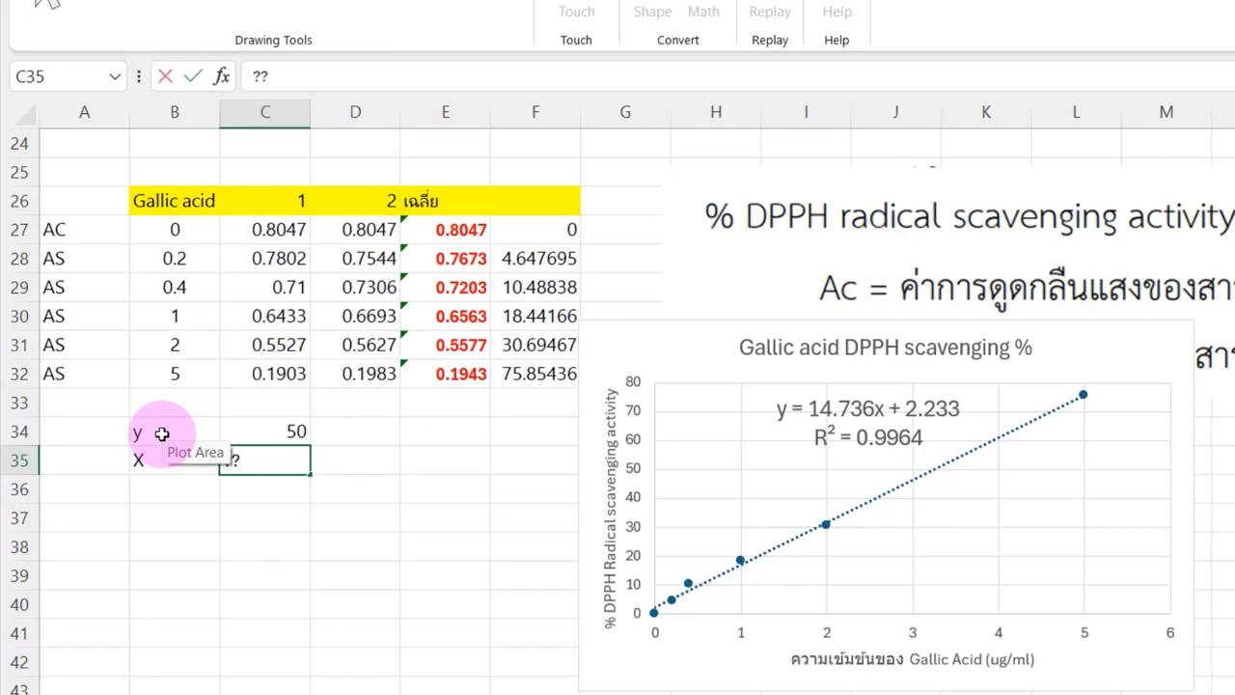
pyautogui.write('???????')
pyautogui.press('Return')
pyautogui.press('Left')
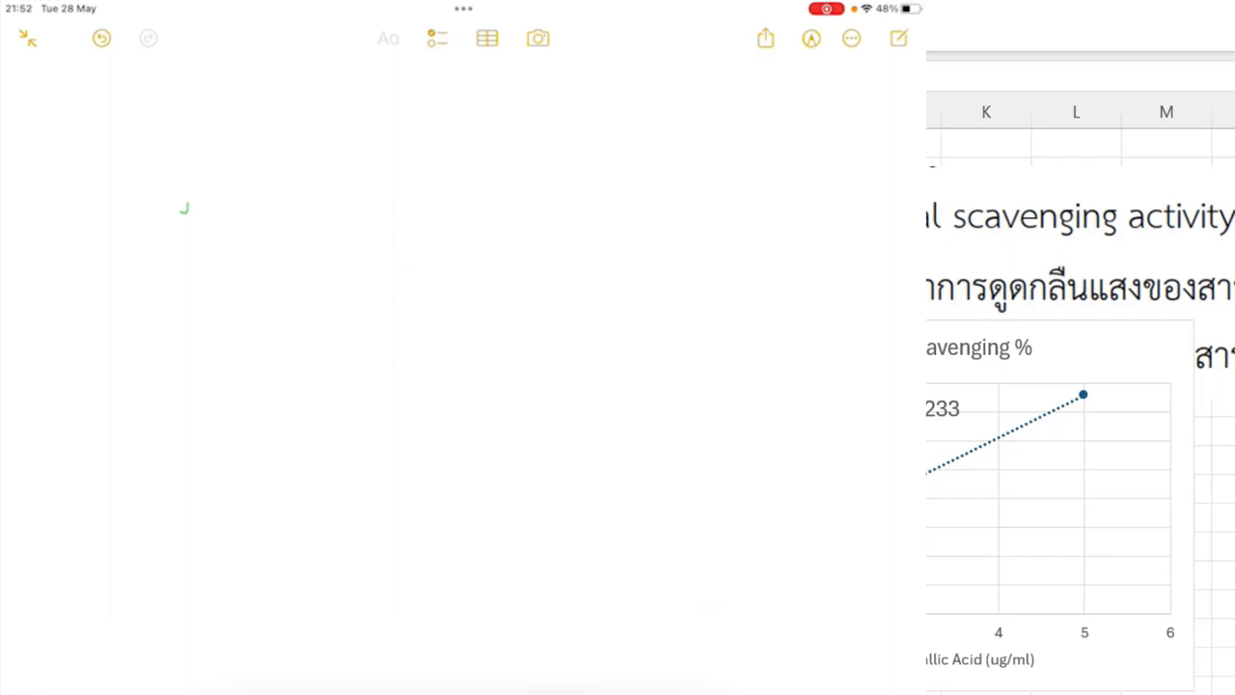
# - Handwrite the trendline equation y = 14.736x + 2.233 on the note
pyautogui.moveTo(261, 191)
pyautogui.mouseDown()
pyautogui.moveTo(271, 226)
pyautogui.moveTo(344, 206)
pyautogui.mouseUp()
pyautogui.click(353, 209)
pyautogui.moveTo(343, 196)
pyautogui.mouseDown()
pyautogui.moveTo(343, 213)
pyautogui.moveTo(421, 209)
pyautogui.mouseUp()
pyautogui.moveTo(420, 195)
pyautogui.mouseDown()
pyautogui.moveTo(411, 210)
pyautogui.moveTo(447, 200)
pyautogui.mouseUp()
pyautogui.moveTo(441, 194)
pyautogui.mouseDown()
pyautogui.moveTo(441, 207)
pyautogui.moveTo(473, 213)
pyautogui.moveTo(518, 198)
pyautogui.moveTo(508, 209)
pyautogui.mouseUp()
pyautogui.moveTo(519, 191)
pyautogui.mouseDown()
pyautogui.moveTo(533, 199)
pyautogui.moveTo(519, 211)
pyautogui.mouseUp()
# - Write EC50 below the equation
pyautogui.moveTo(207, 309); pyautogui.dragTo(206, 317)
pyautogui.moveTo(219, 312); pyautogui.dragTo(228, 328)
pyautogui.moveTo(230, 310); pyautogui.dragTo(250, 310)
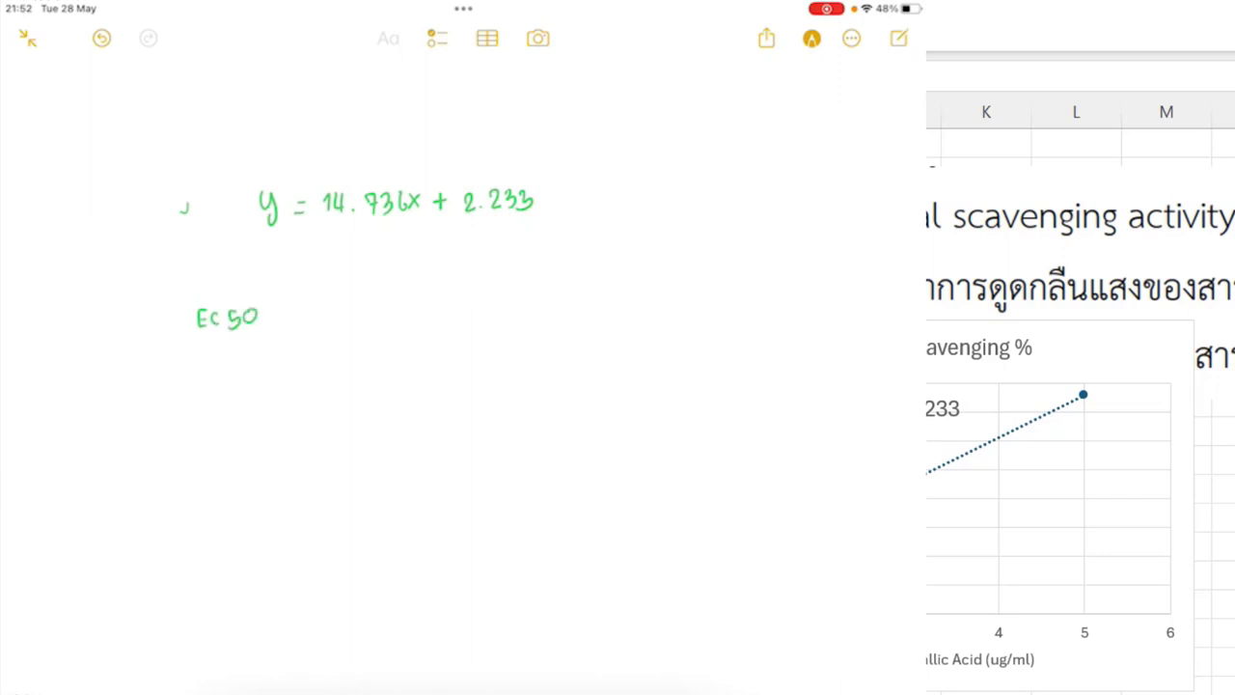
pyautogui.click(811, 39)
pyautogui.click(812, 39)
# - Complete the definition as EC50 = % DPPH radical scavenging =
pyautogui.moveTo(286, 312); pyautogui.dragTo(293, 312)
pyautogui.moveTo(286, 317); pyautogui.dragTo(363, 312)
pyautogui.moveTo(375, 299)
pyautogui.mouseDown()
pyautogui.moveTo(376, 314)
pyautogui.moveTo(396, 310)
pyautogui.mouseUp()
pyautogui.moveTo(402, 294)
pyautogui.mouseDown()
pyautogui.moveTo(406, 309)
pyautogui.moveTo(431, 298)
pyautogui.moveTo(450, 309)
pyautogui.mouseUp()
pyautogui.moveTo(458, 296); pyautogui.dragTo(462, 308)
pyautogui.moveTo(476, 299); pyautogui.dragTo(511, 301)
pyautogui.moveTo(523, 293)
pyautogui.mouseDown()
pyautogui.moveTo(602, 299)
pyautogui.moveTo(604, 313)
pyautogui.mouseUp()
pyautogui.click(622, 289)
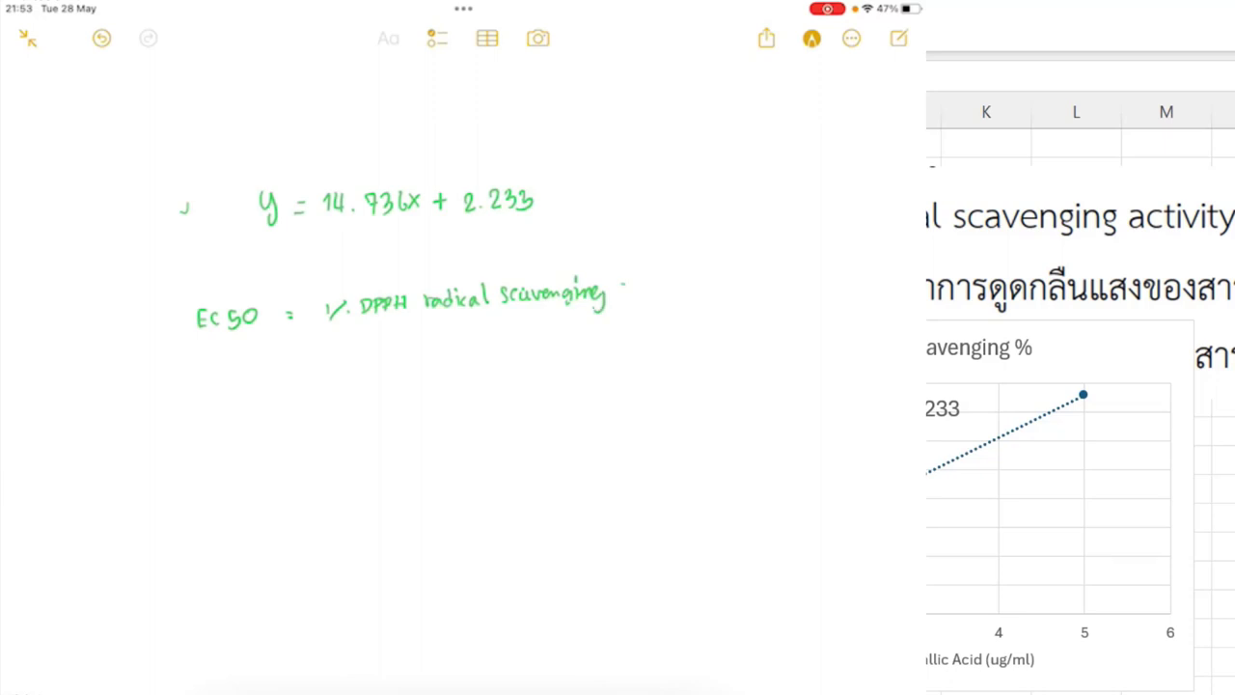
pyautogui.moveTo(648, 276)
pyautogui.mouseDown()
pyautogui.moveTo(660, 275)
pyautogui.moveTo(648, 291)
pyautogui.moveTo(668, 274)
pyautogui.mouseUp()
pyautogui.click(811, 38)
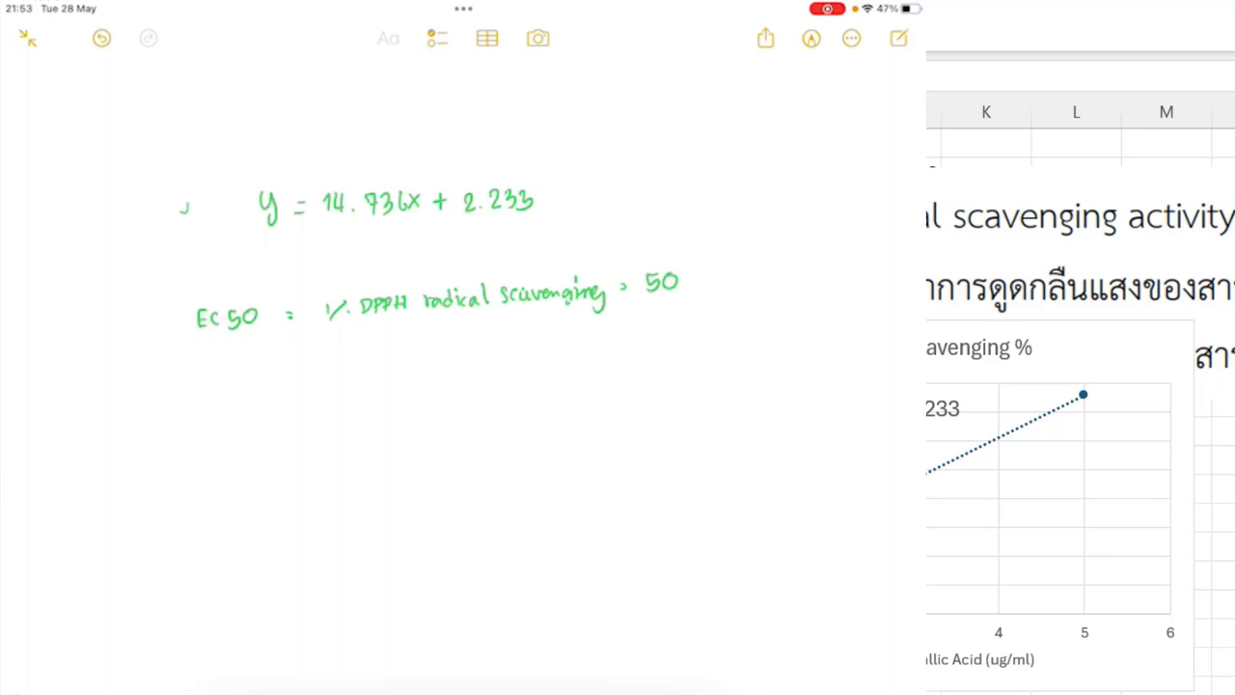
# - Strike out y, write 50 above it, and circle the equation
pyautogui.click(812, 39)
pyautogui.moveTo(286, 182); pyautogui.dragTo(246, 223)
pyautogui.moveTo(240, 160)
pyautogui.mouseDown()
pyautogui.moveTo(225, 182)
pyautogui.moveTo(246, 165)
pyautogui.mouseUp()
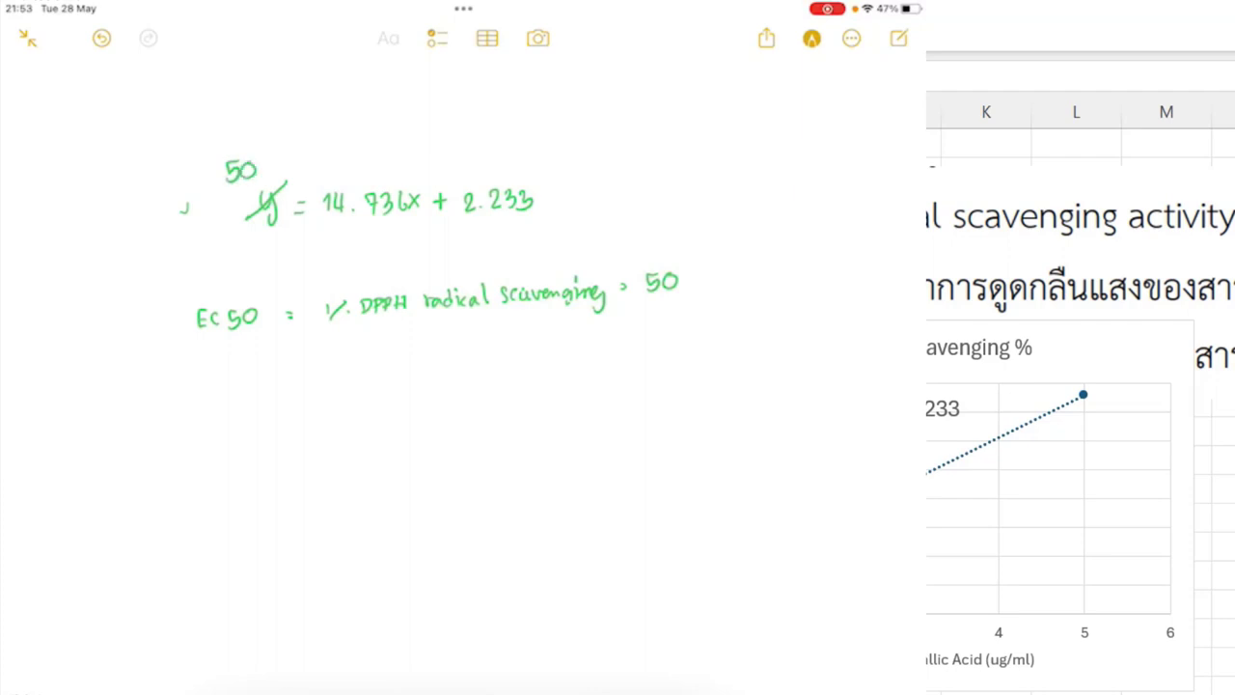
pyautogui.click(811, 38)
pyautogui.click(811, 39)
pyautogui.moveTo(555, 159); pyautogui.dragTo(573, 193)
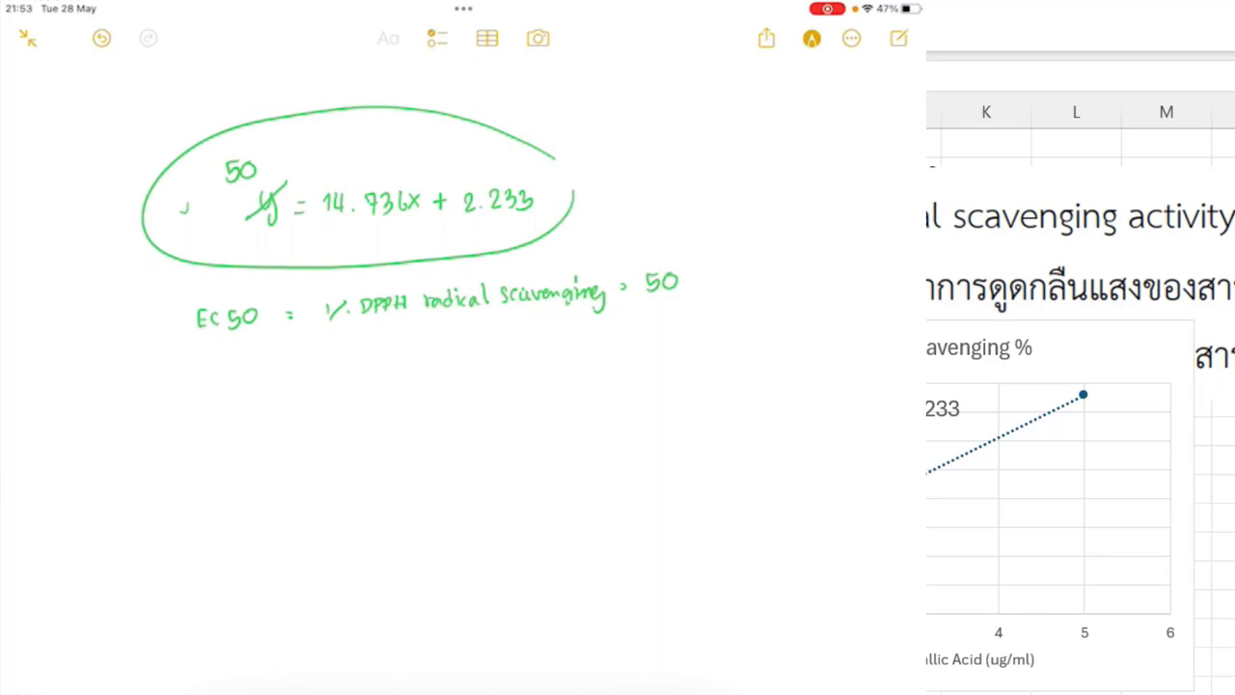
# - Write the substituted equation 50 = 14.736x + 2.33 on a new line
pyautogui.moveTo(249, 405)
pyautogui.mouseDown()
pyautogui.moveTo(237, 421)
pyautogui.moveTo(261, 408)
pyautogui.moveTo(303, 419)
pyautogui.mouseUp()
pyautogui.moveTo(321, 404)
pyautogui.mouseDown()
pyautogui.moveTo(324, 417)
pyautogui.moveTo(382, 409)
pyautogui.moveTo(378, 421)
pyautogui.mouseUp()
pyautogui.moveTo(401, 399)
pyautogui.mouseDown()
pyautogui.moveTo(396, 419)
pyautogui.moveTo(421, 413)
pyautogui.mouseUp()
pyautogui.moveTo(419, 399)
pyautogui.mouseDown()
pyautogui.moveTo(409, 414)
pyautogui.moveTo(450, 402)
pyautogui.moveTo(445, 411)
pyautogui.moveTo(506, 411)
pyautogui.mouseUp()
pyautogui.click(479, 409)
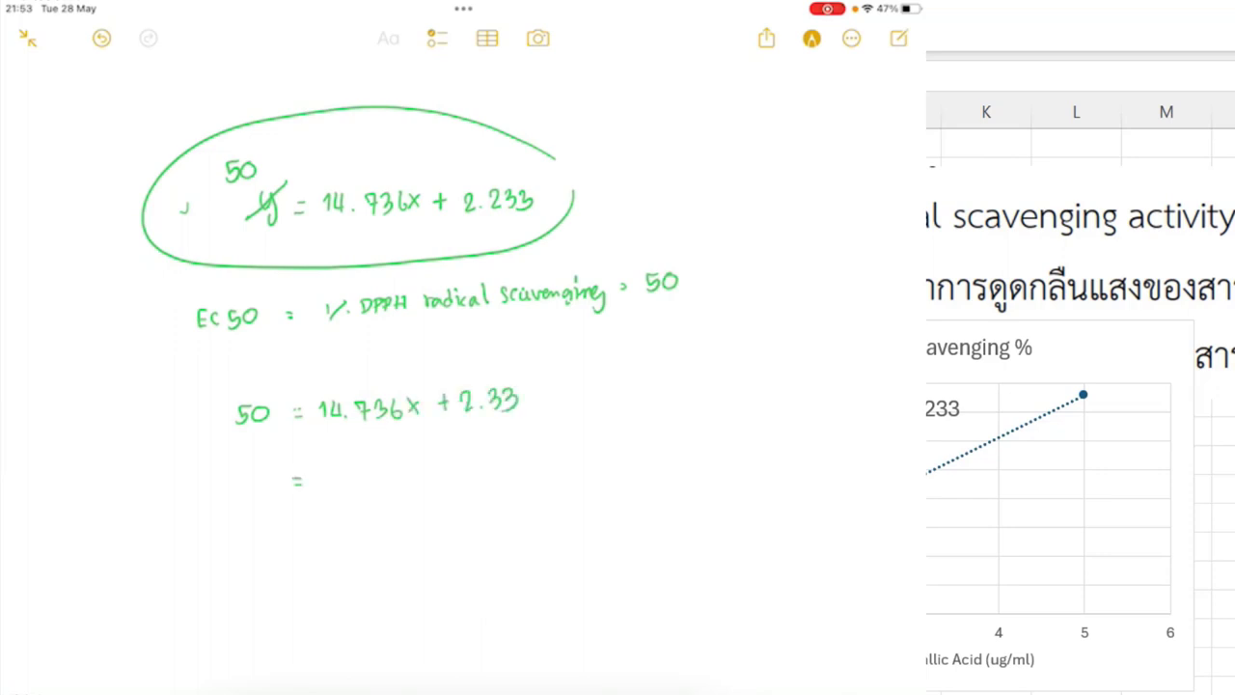
pyautogui.click(811, 38)
# - Solve x = (50 − 2.33)/14.736 and circle the result 3.23
pyautogui.click(812, 39)
pyautogui.moveTo(258, 472); pyautogui.dragTo(269, 486)
pyautogui.moveTo(267, 470); pyautogui.dragTo(256, 485)
pyautogui.moveTo(340, 469)
pyautogui.mouseDown()
pyautogui.moveTo(329, 484)
pyautogui.moveTo(353, 470)
pyautogui.mouseUp()
pyautogui.moveTo(381, 472)
pyautogui.mouseDown()
pyautogui.moveTo(457, 483)
pyautogui.moveTo(326, 503)
pyautogui.moveTo(361, 538)
pyautogui.mouseUp()
pyautogui.click(424, 481)
pyautogui.moveTo(368, 522)
pyautogui.mouseDown()
pyautogui.moveTo(377, 539)
pyautogui.moveTo(425, 532)
pyautogui.mouseUp()
pyautogui.click(383, 537)
pyautogui.moveTo(332, 587)
pyautogui.mouseDown()
pyautogui.moveTo(344, 596)
pyautogui.moveTo(338, 570)
pyautogui.moveTo(330, 585)
pyautogui.moveTo(421, 585)
pyautogui.mouseUp()
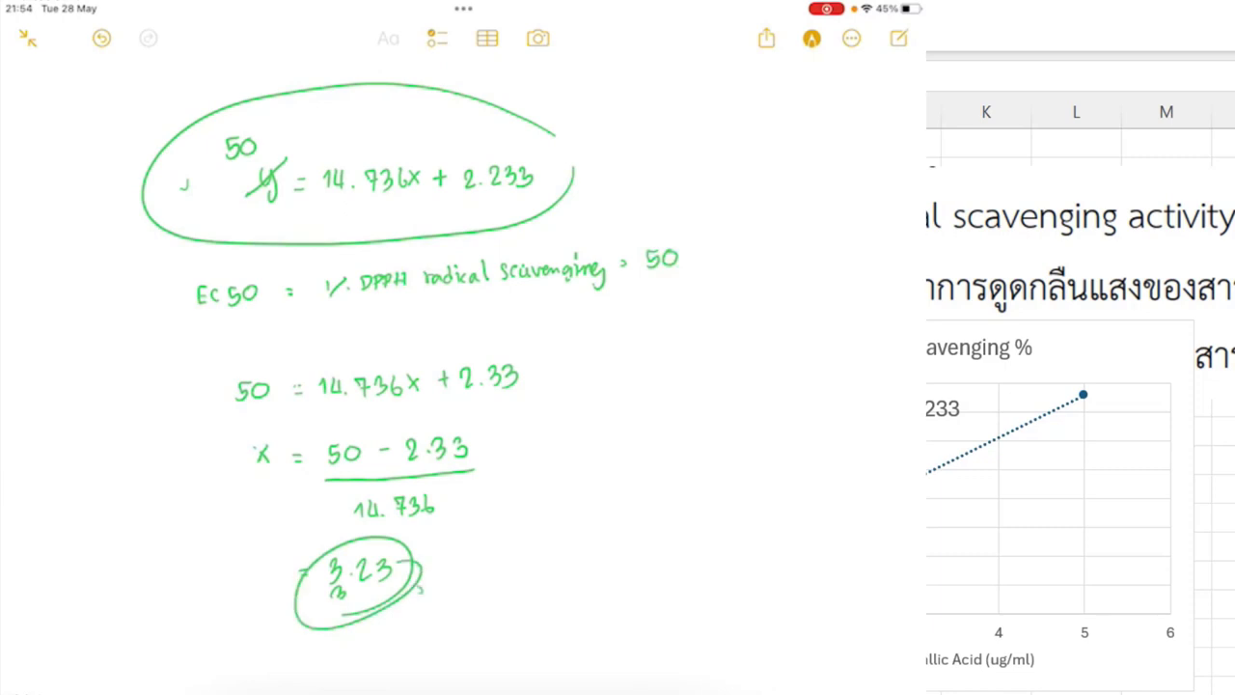
pyautogui.click(812, 39)
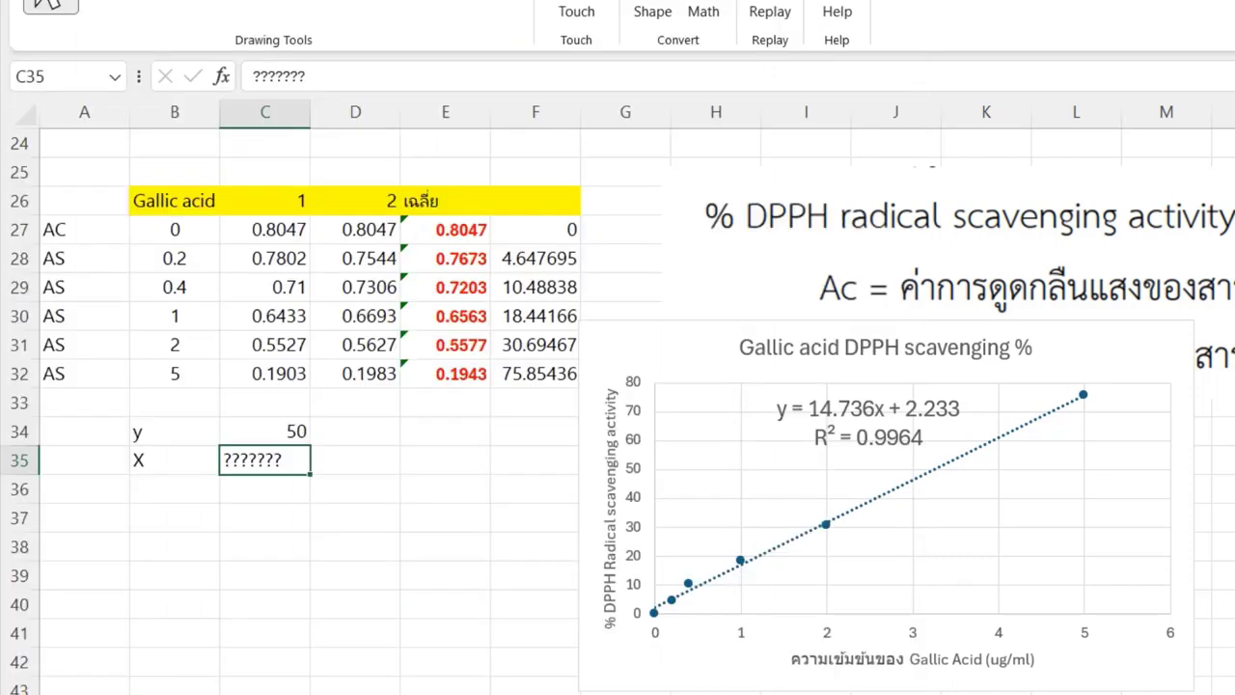
# - Enter the formula =(50-2.33)/14.736 in cell C35
pyautogui.write('ช')
pyautogui.press('BackSpace')
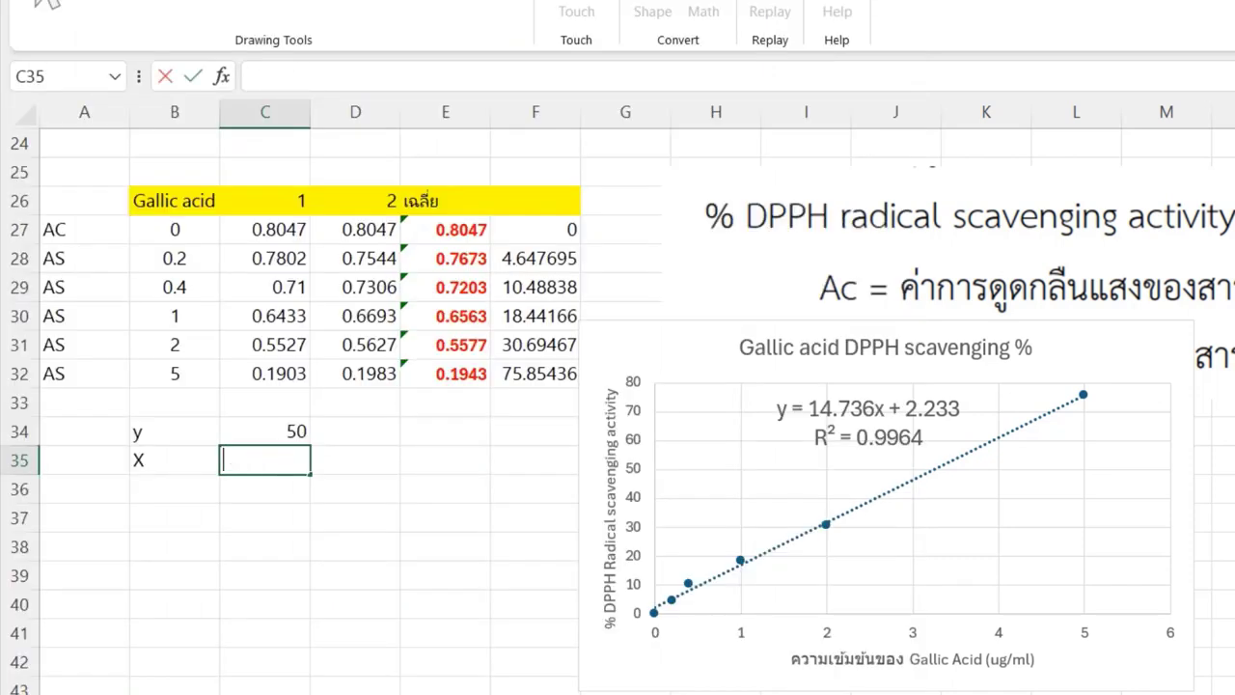
pyautogui.write('=')
pyautogui.write('(')
pyautogui.click(247, 458)
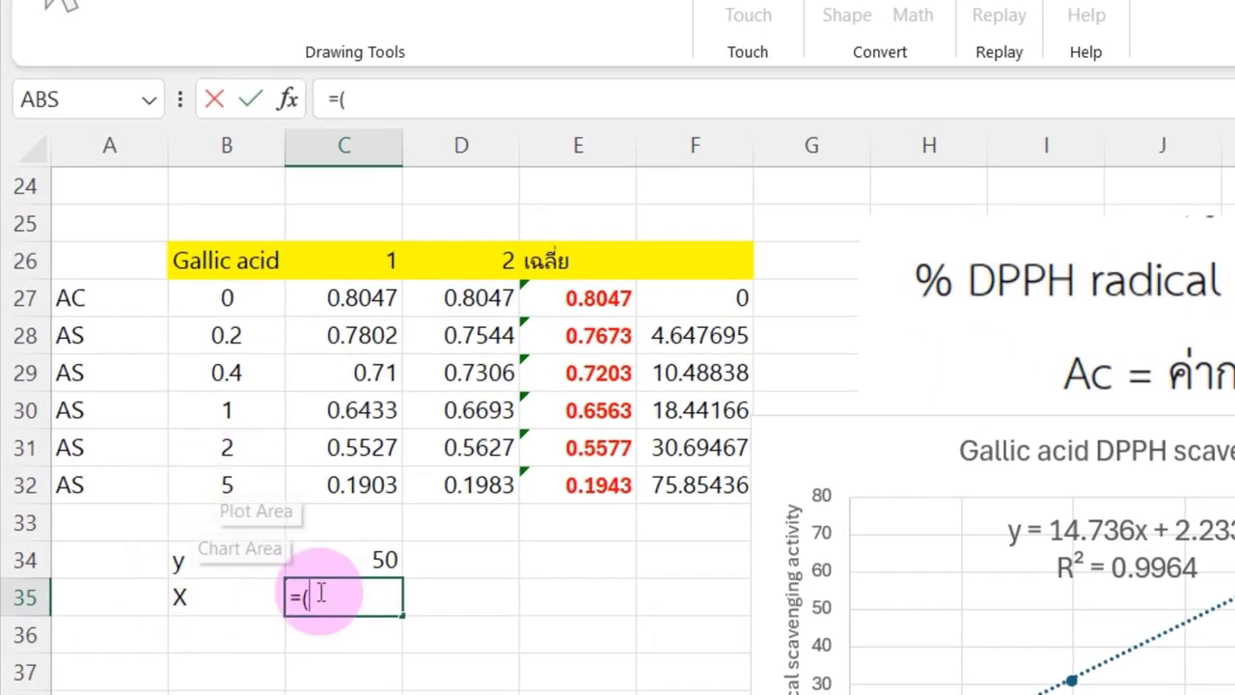
pyautogui.write('50')
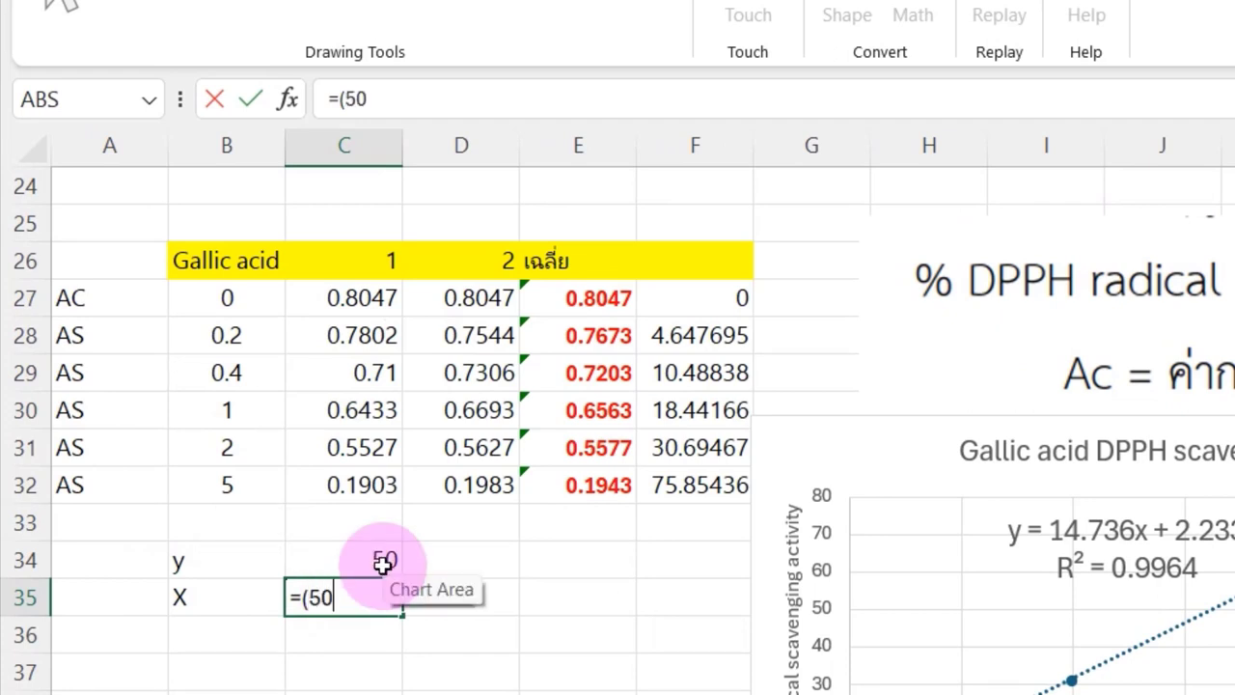
pyautogui.write('-2.3 ')
pyautogui.write('3)/')
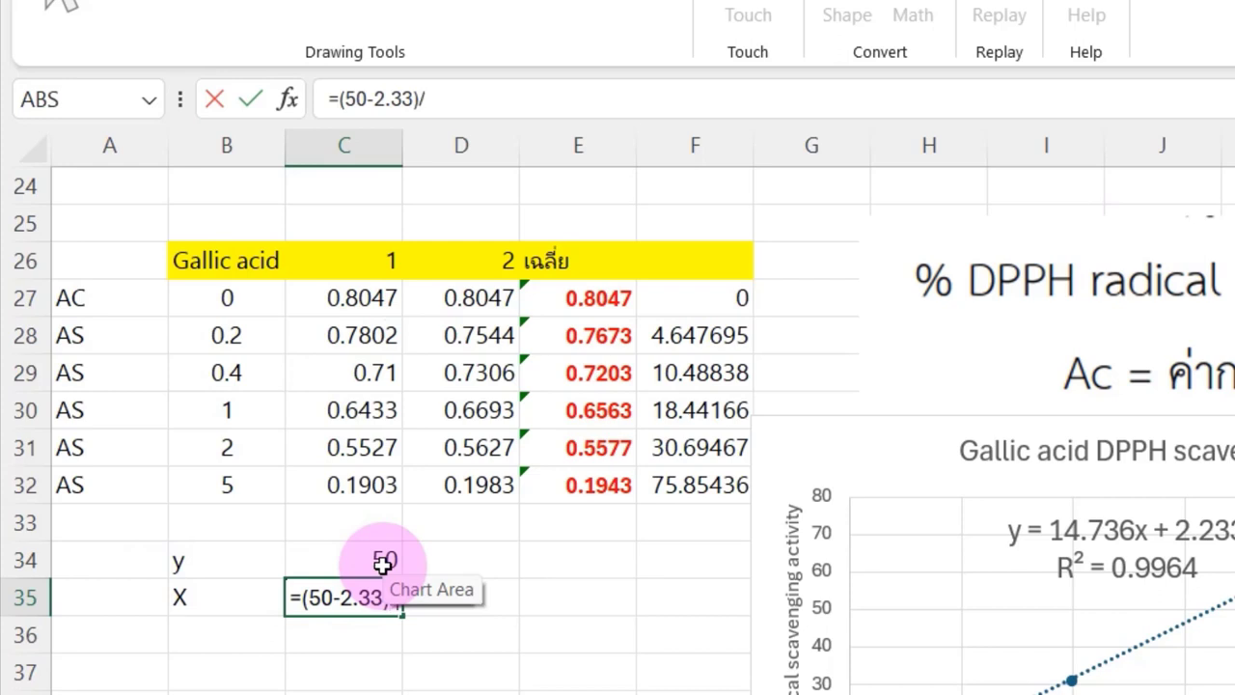
pyautogui.write('14.')
pyautogui.write('736')
pyautogui.press('Return')
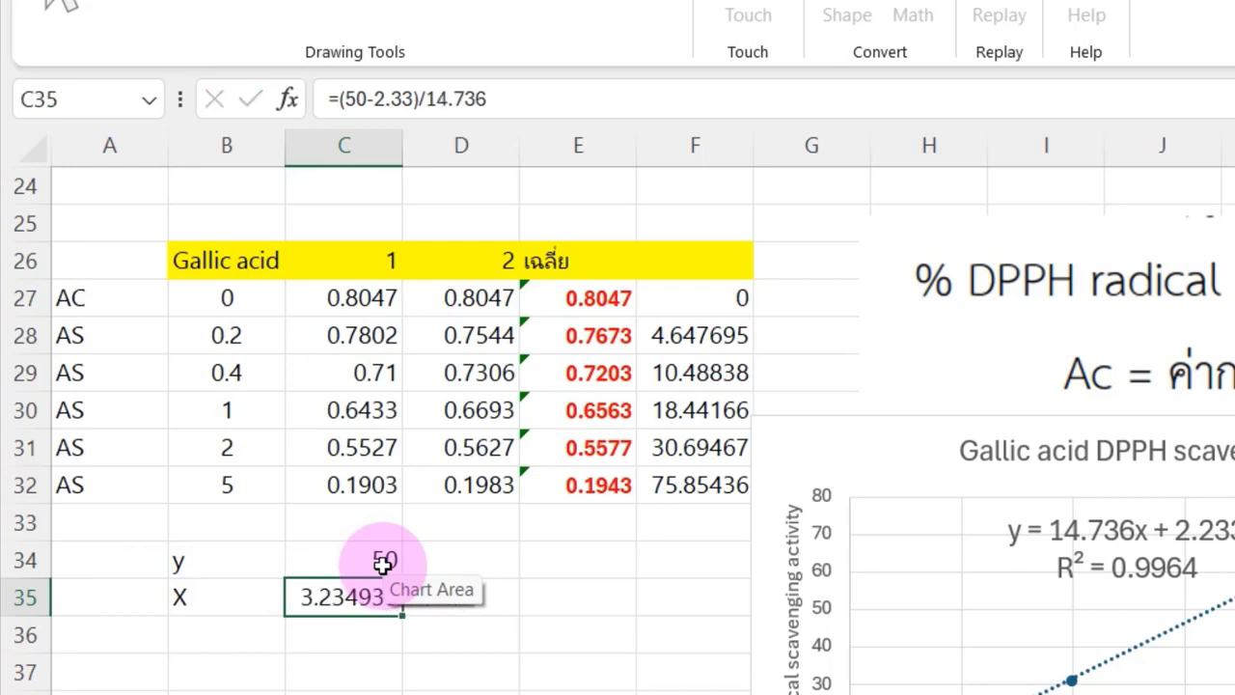
pyautogui.press('Up')
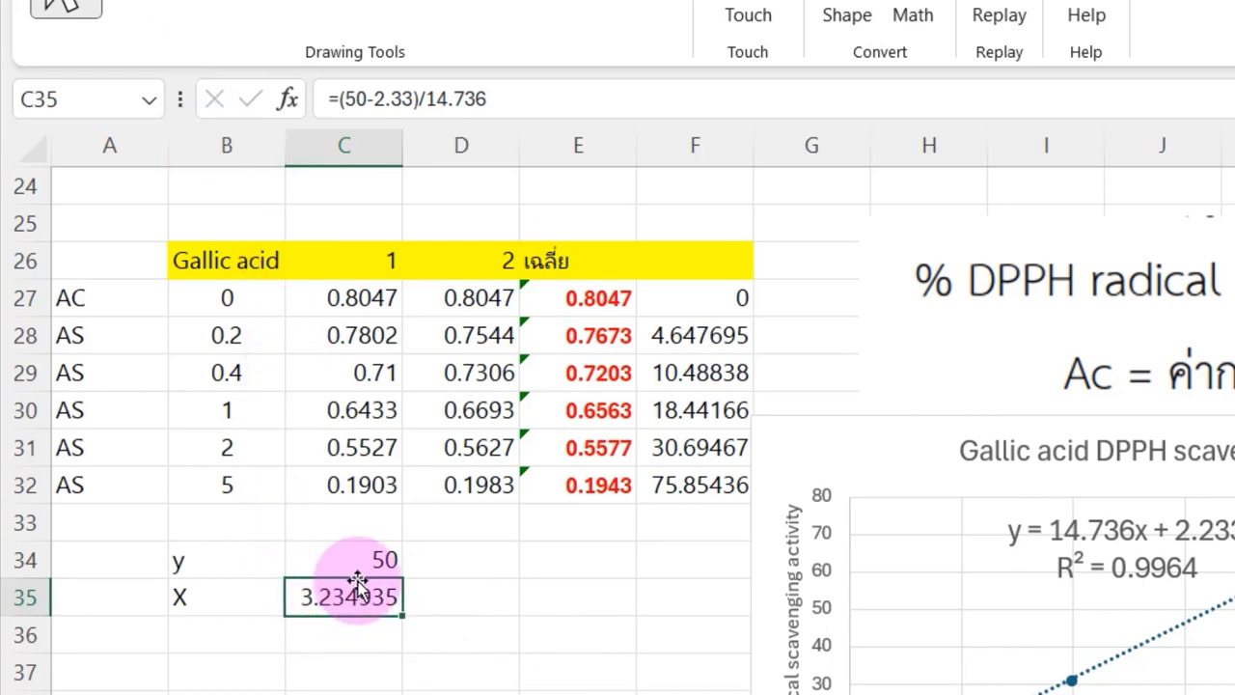
# - Make the C35 result bold
pyautogui.hotkey('ctrl', 'b')
pyautogui.click(329, 658)
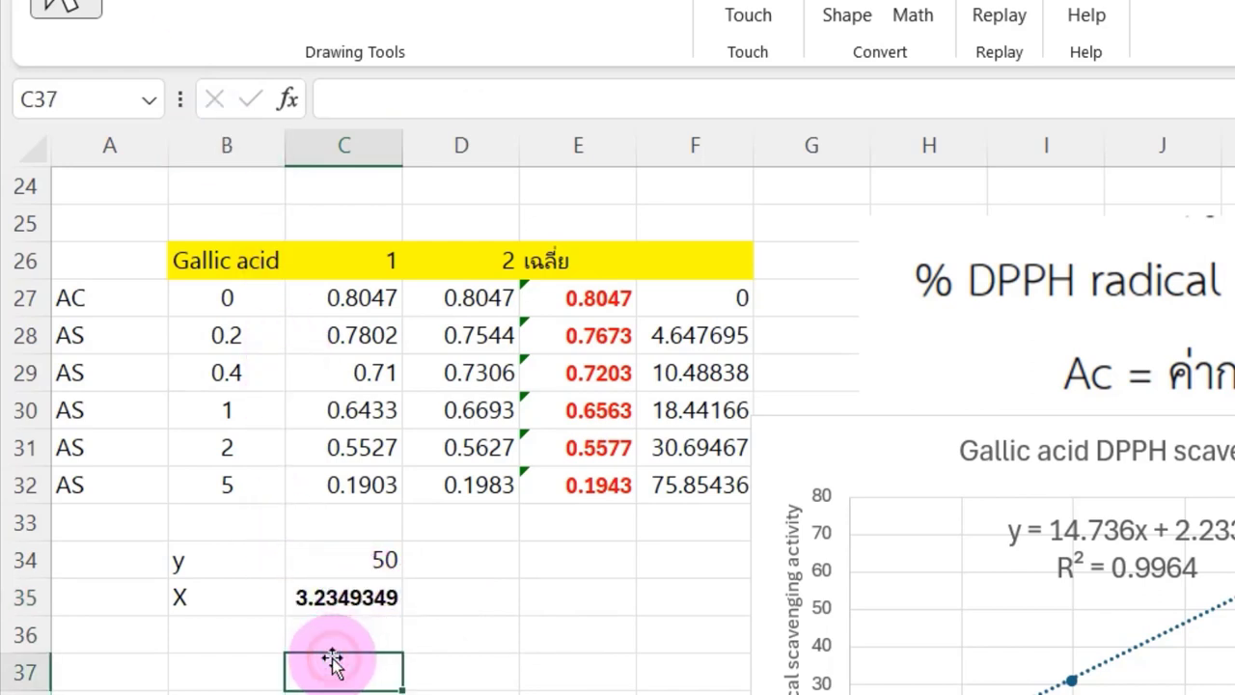
pyautogui.click(340, 597)
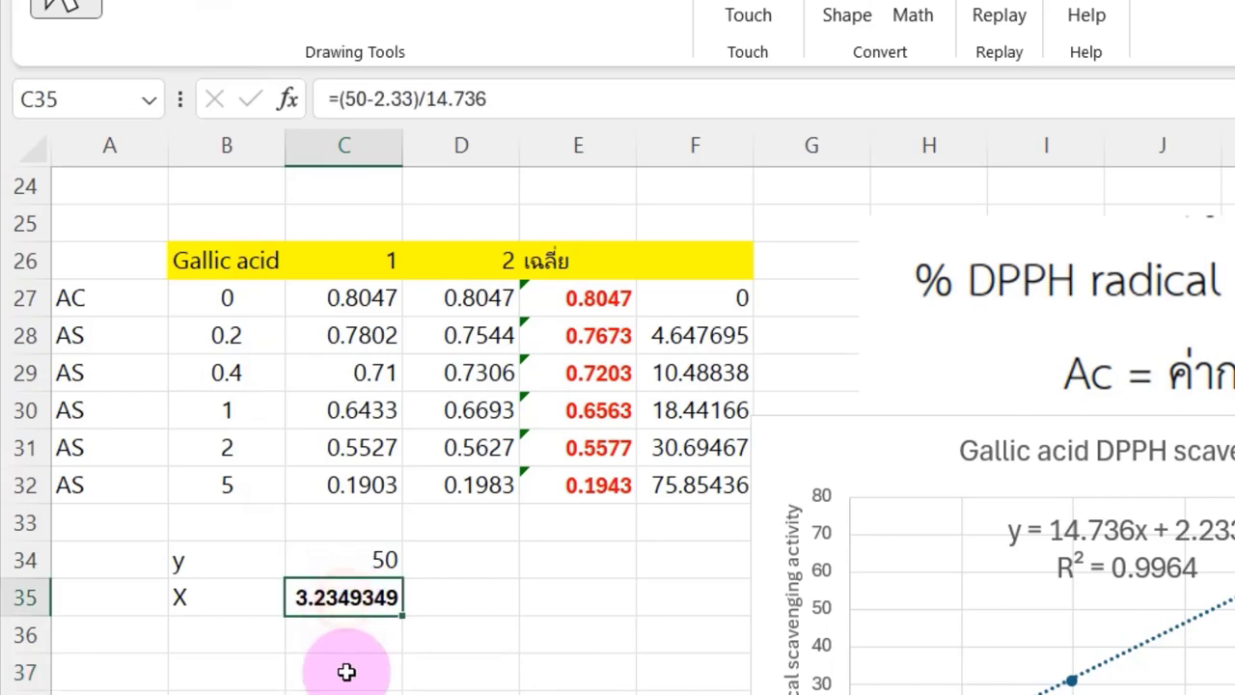
pyautogui.click(341, 630)
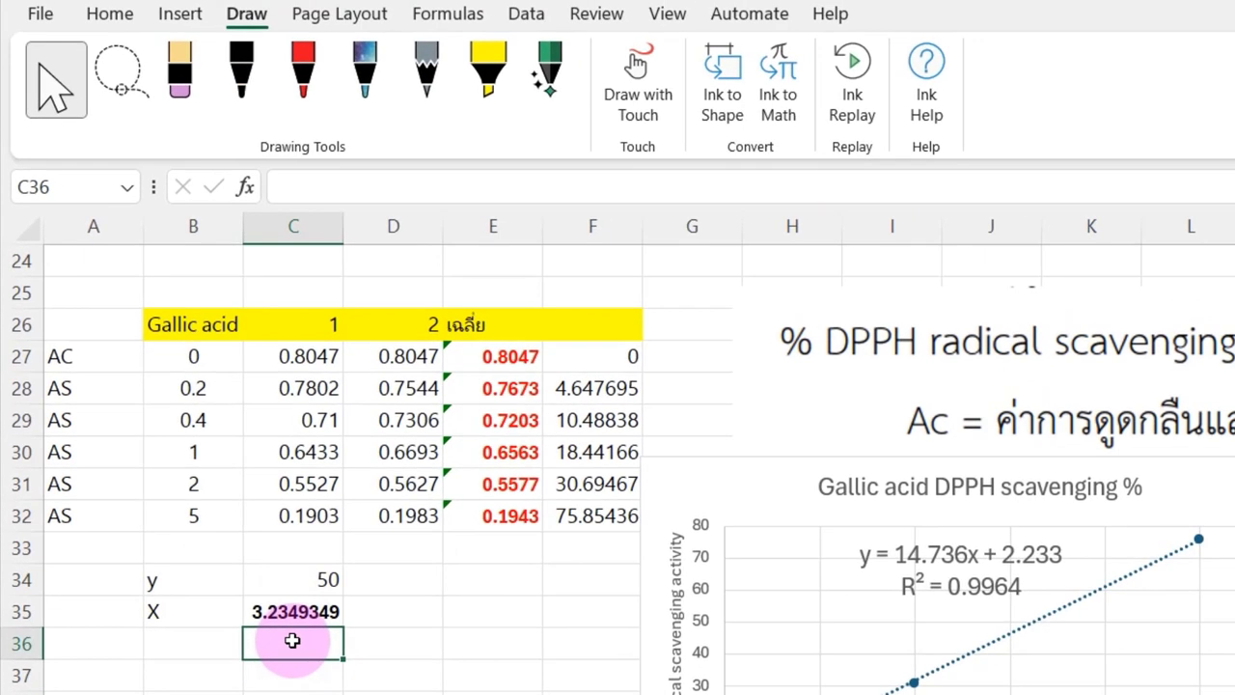
pyautogui.click(324, 598)
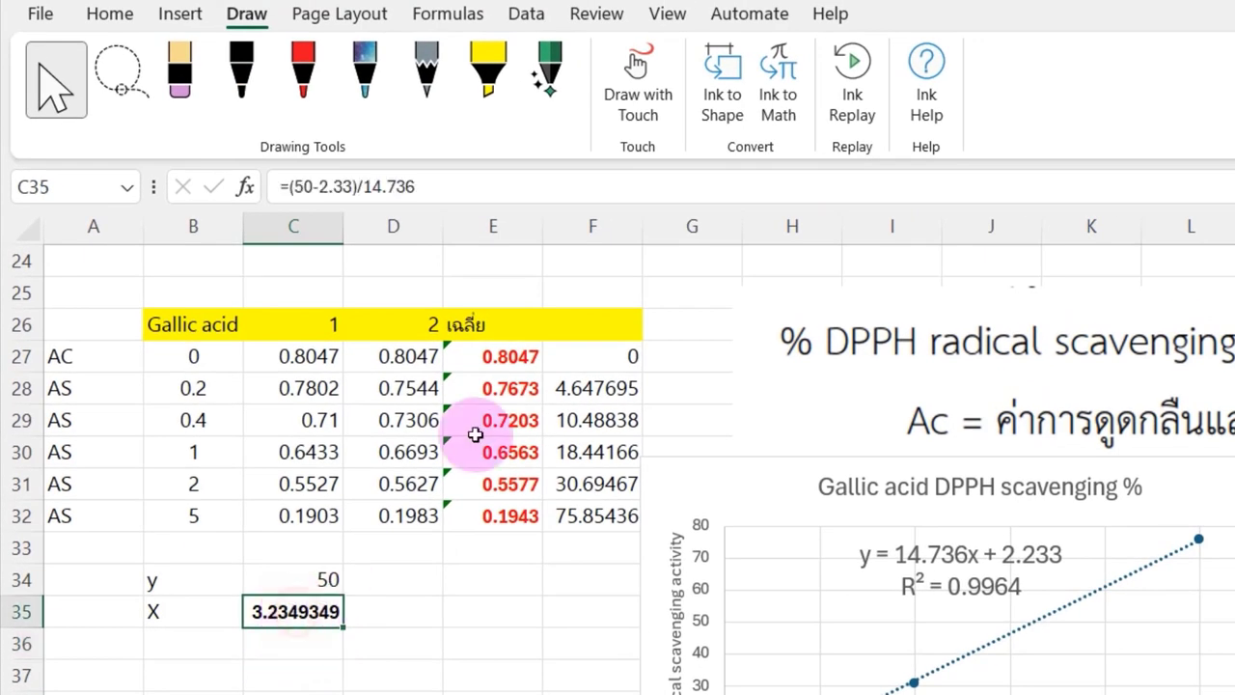
# - Decrease C35's decimal places so it displays 3.23
pyautogui.click(141, 14)
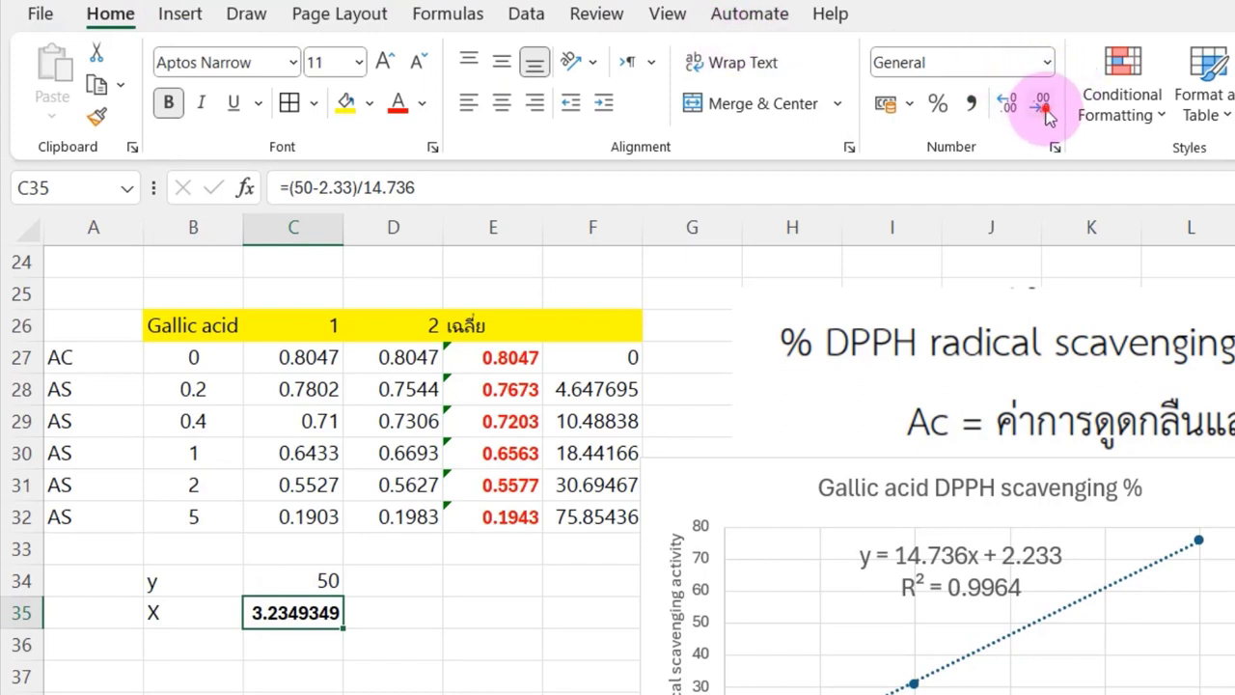
pyautogui.click(1044, 106)
pyautogui.click(1044, 106)
pyautogui.click(1044, 106)
pyautogui.click(1044, 106)
pyautogui.click(1045, 106)
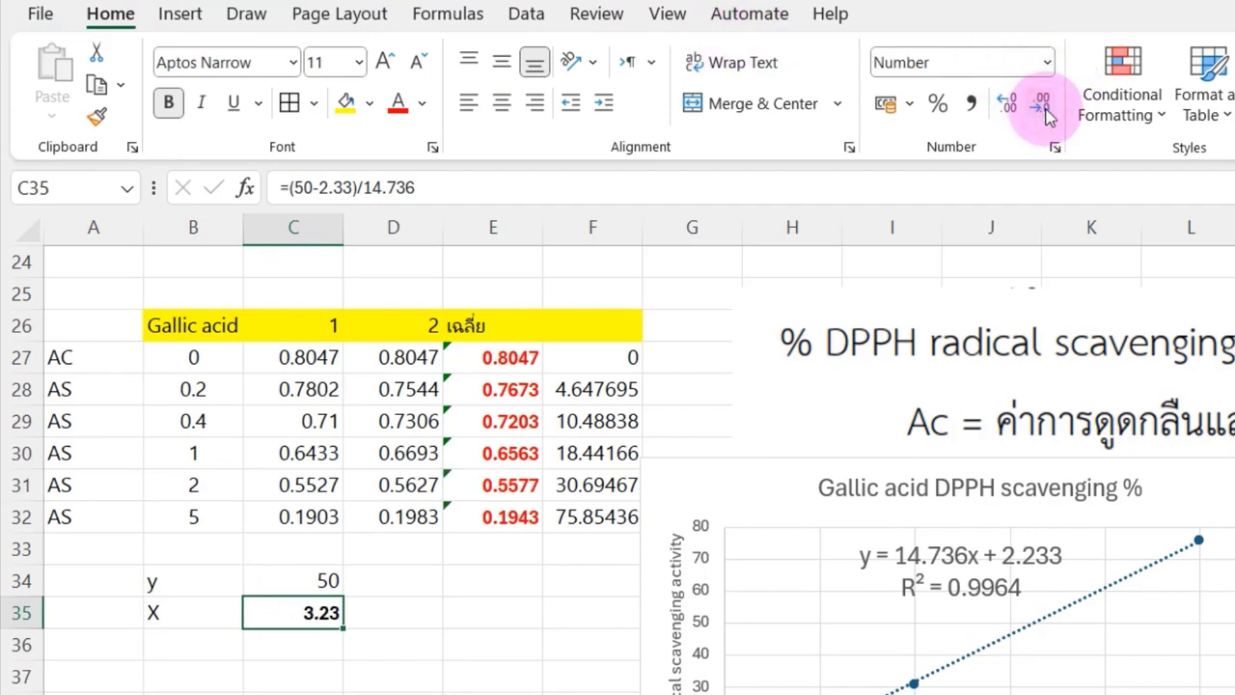
pyautogui.click(498, 632)
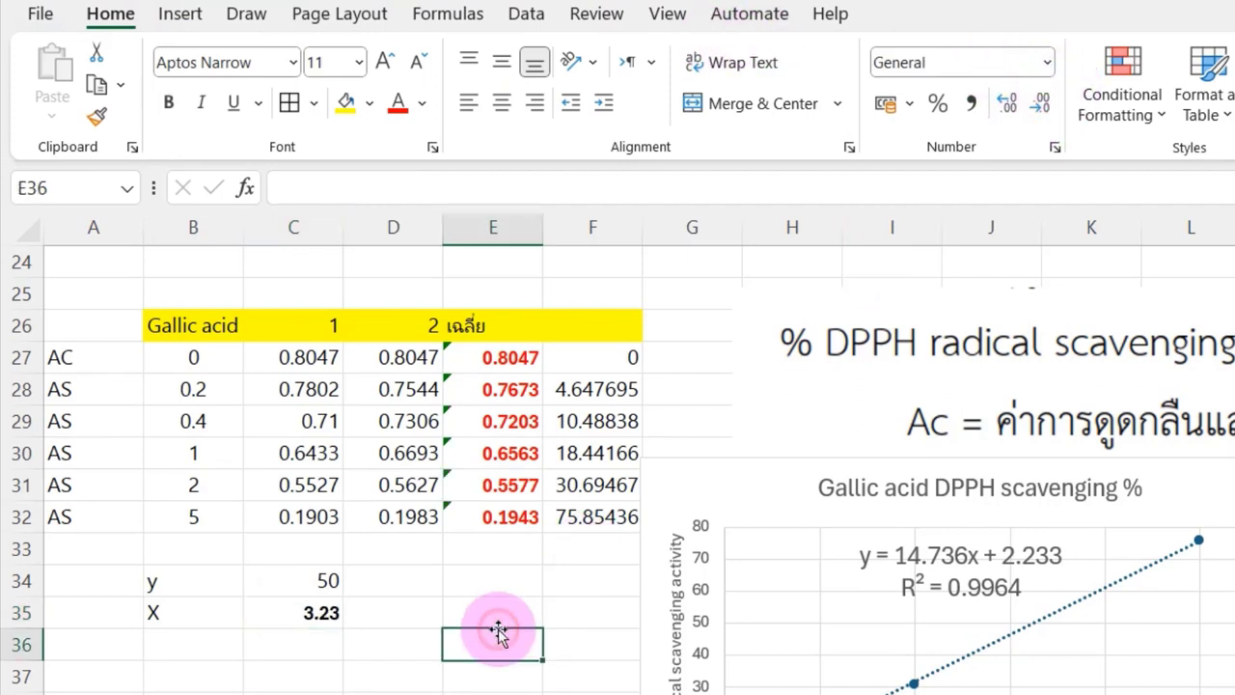
pyautogui.click(384, 619)
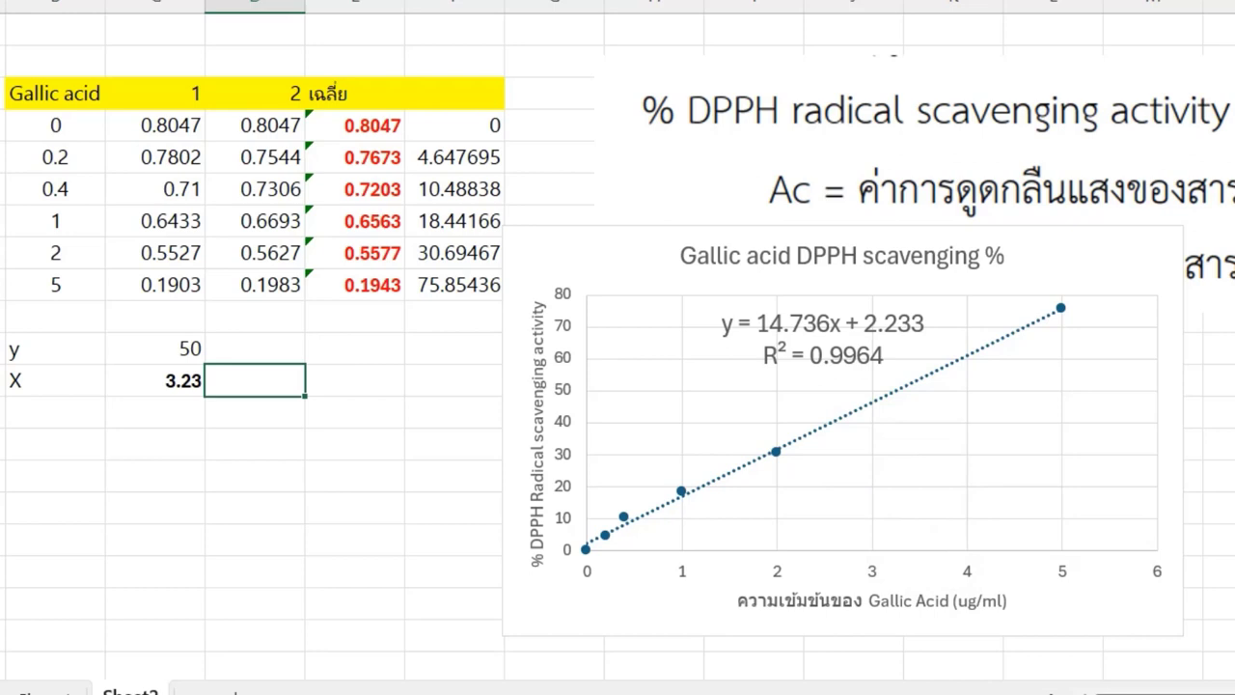
pyautogui.moveTo(880, 690)
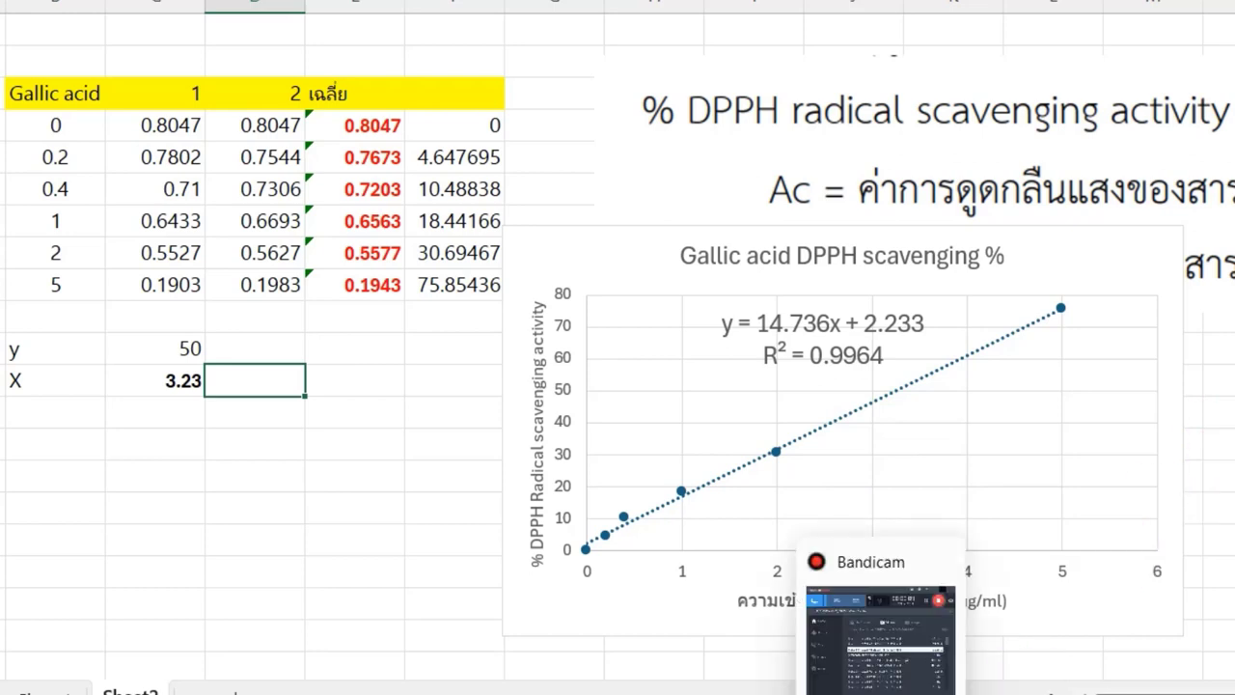